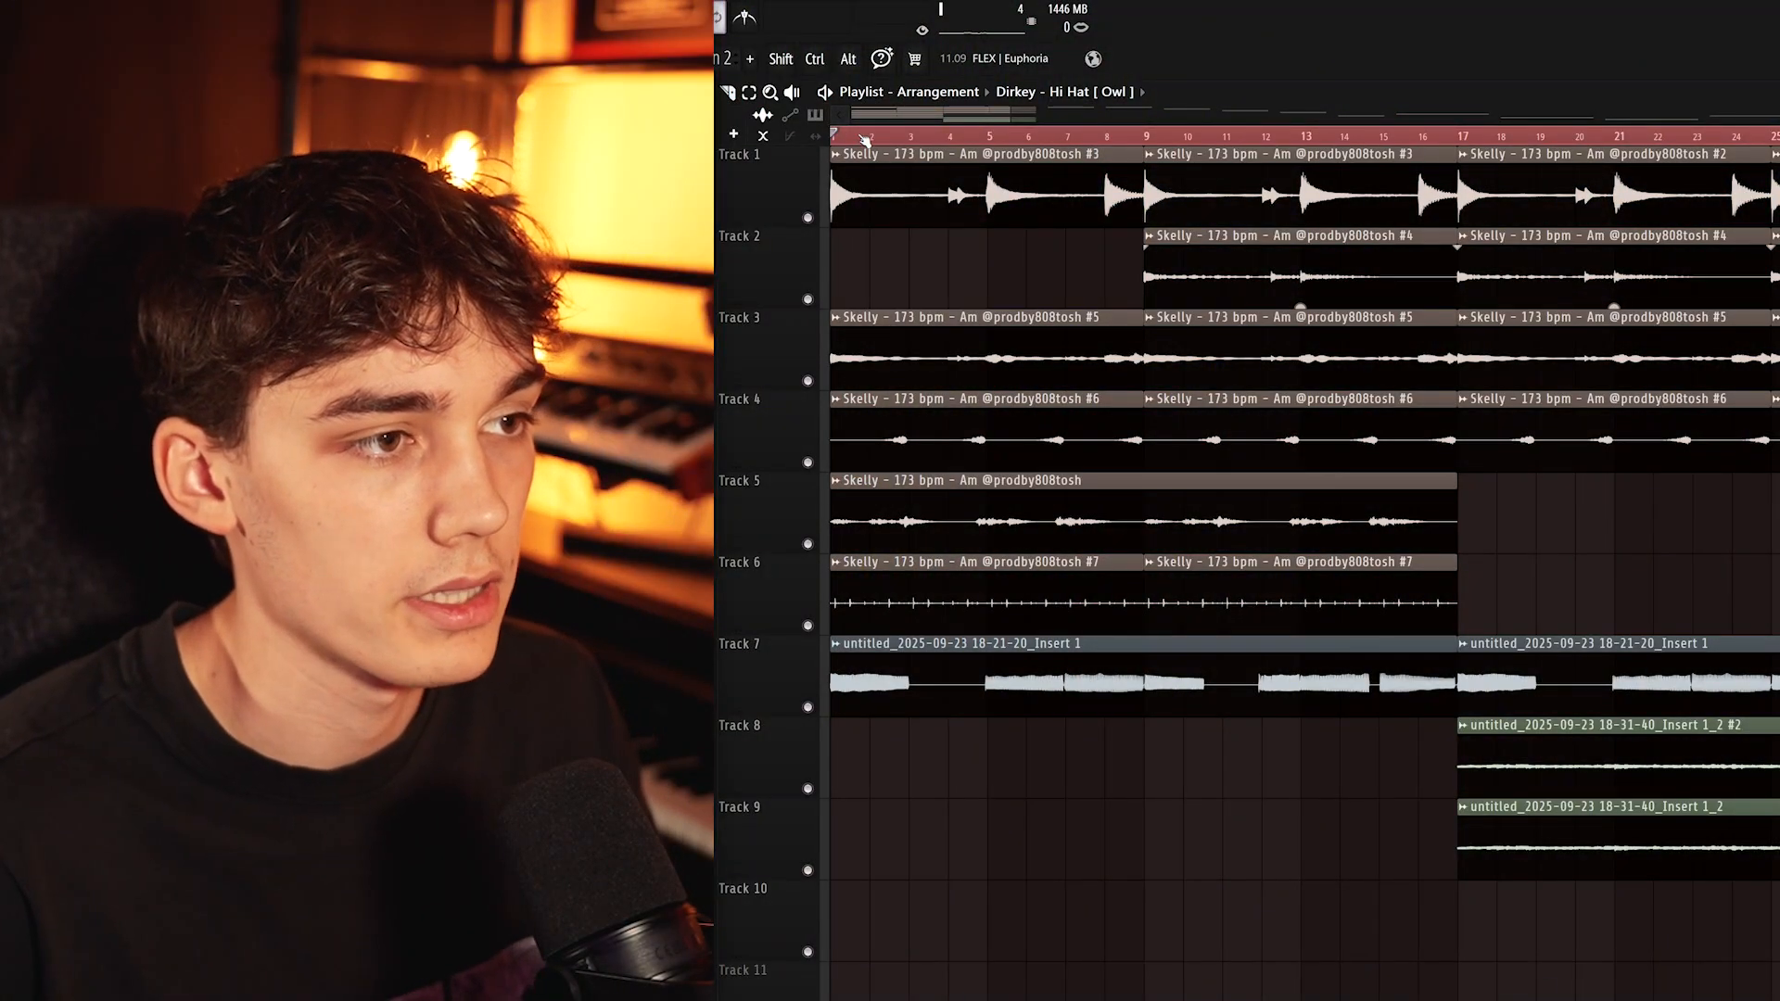
Play the arrangement from the start, jump to bar 17 to hear the second half, and stop playback
key("space")
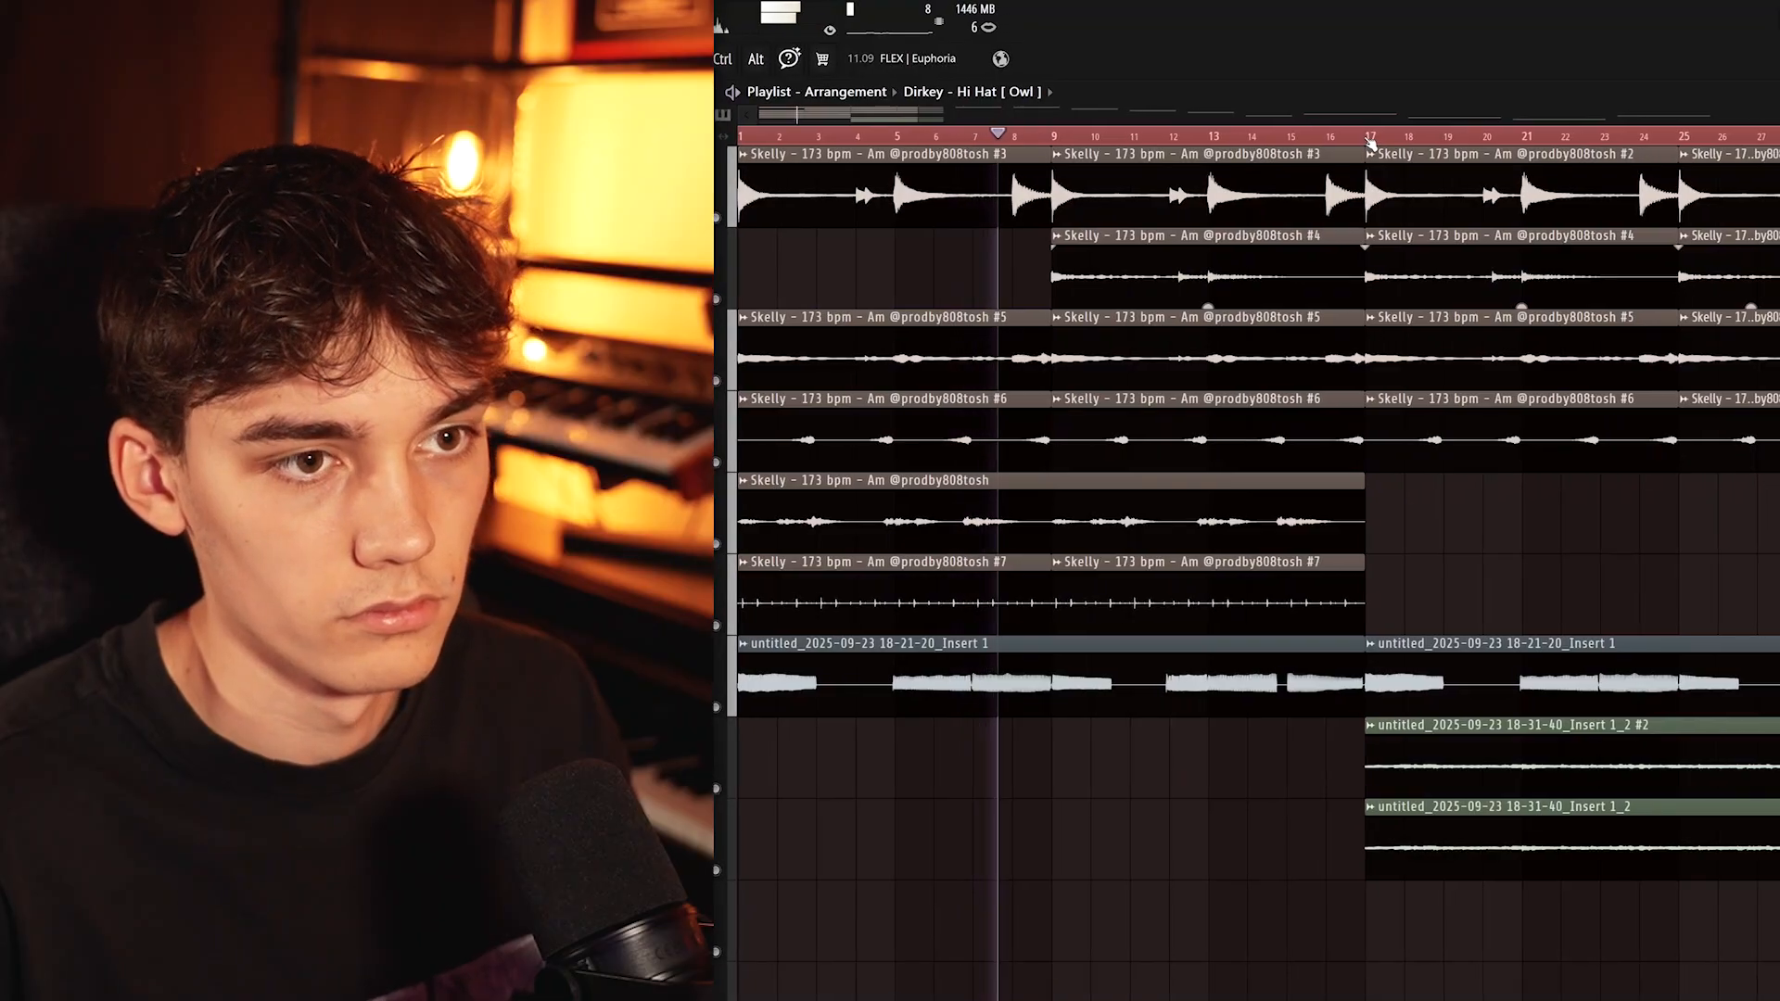
left_click(1359, 139)
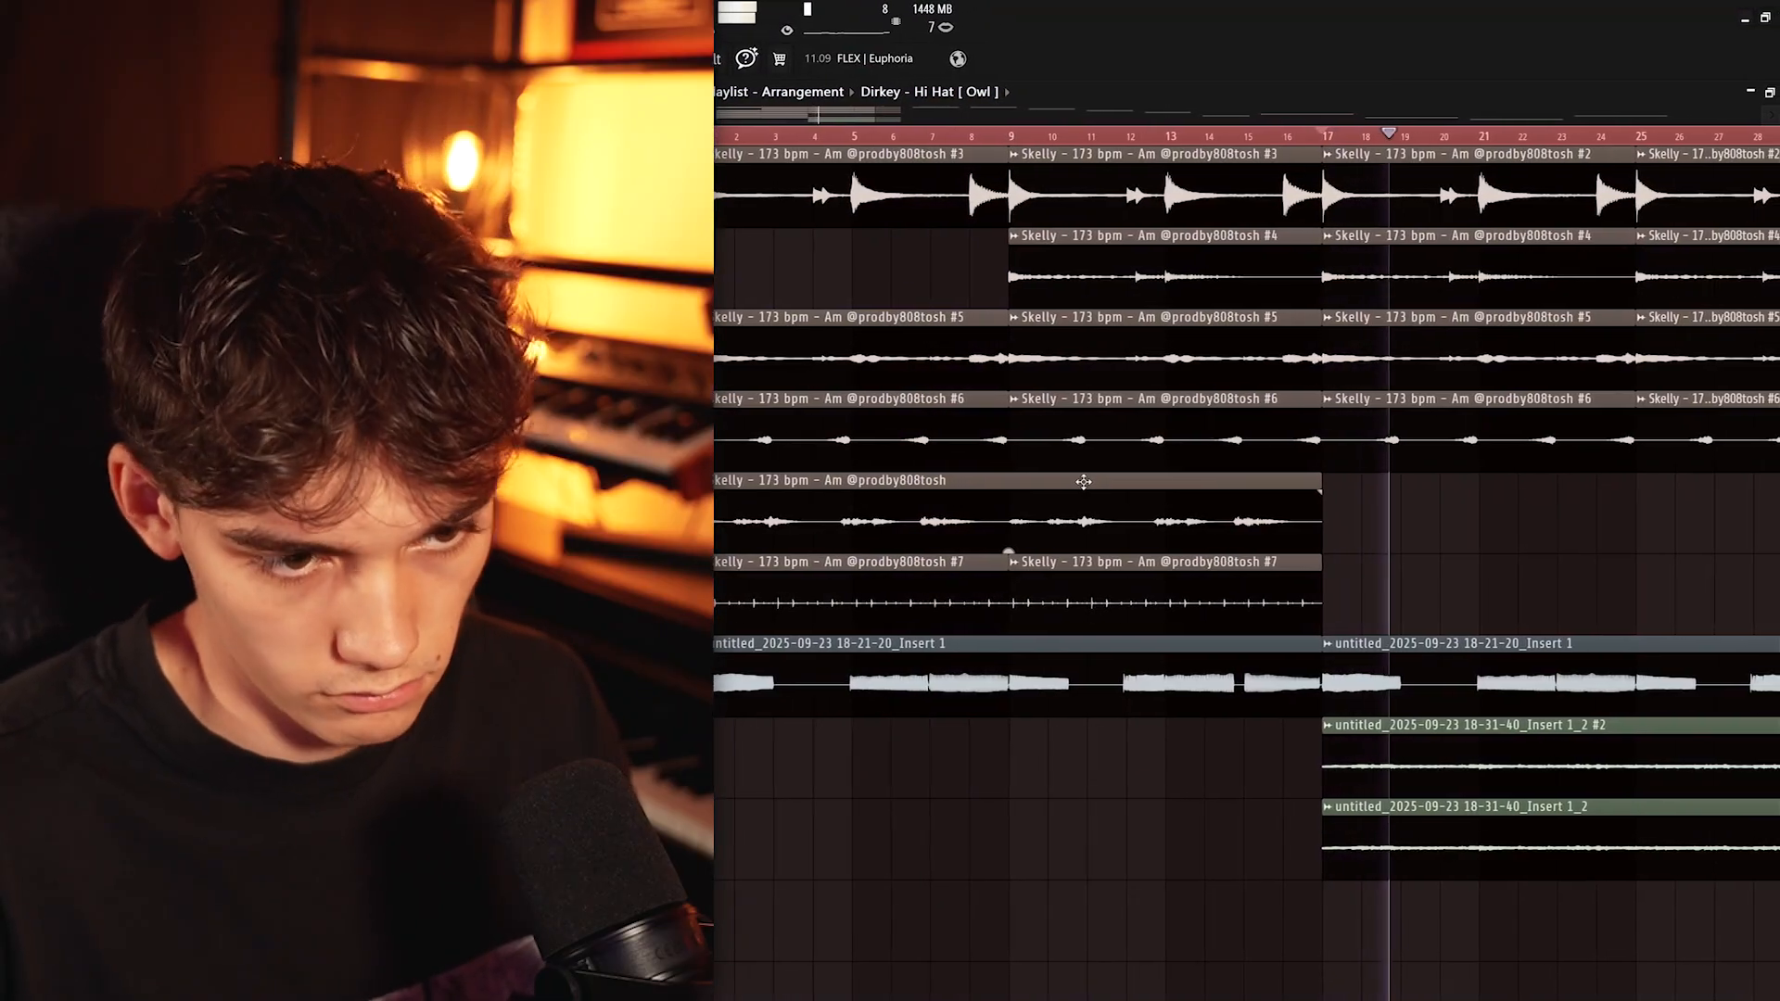
key("space")
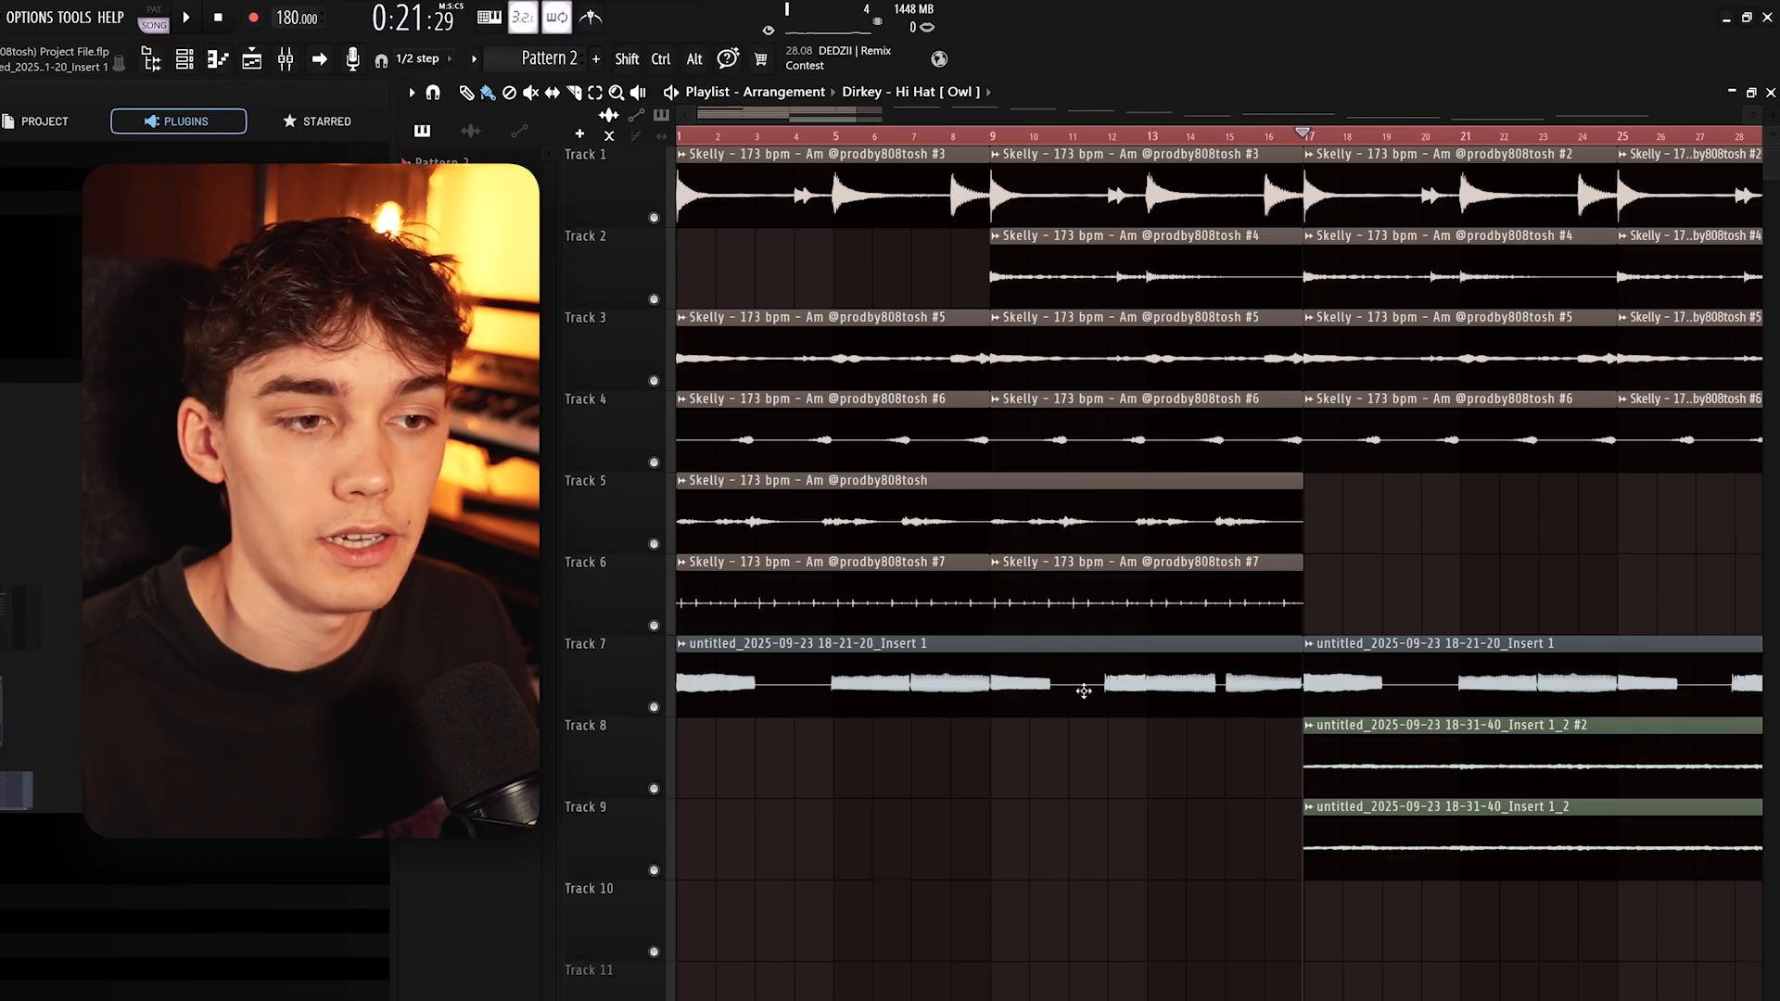
Import the exported SAVINGS_180 WAV file from the 02 - Savings folder onto Track 11 at bar 1 of the playlist
scroll(1288, 668, "down", 3)
scroll(1271, 672, "down", 5, "ctrl")
scroll(1067, 608, "down", 3, "ctrl")
scroll(1092, 597, "up", 3)
scroll(1137, 464, "down", 2)
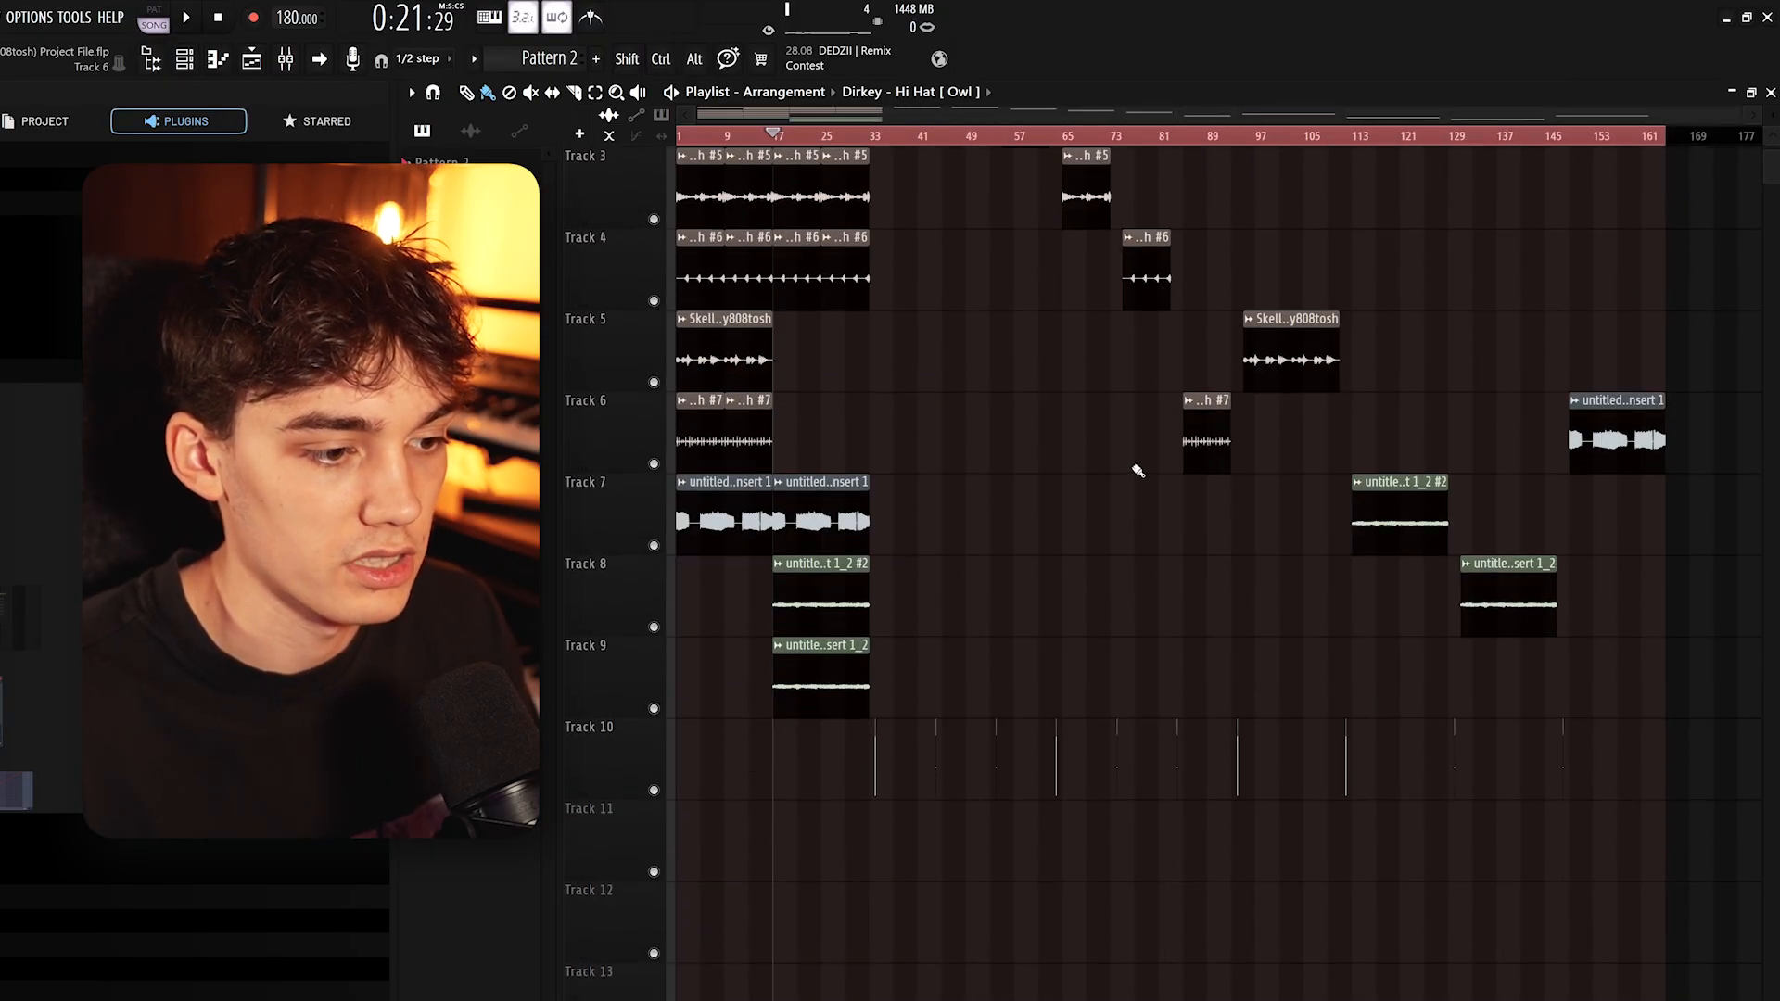
key("alt+Tab")
left_click_drag(983, 344, 948, 872)
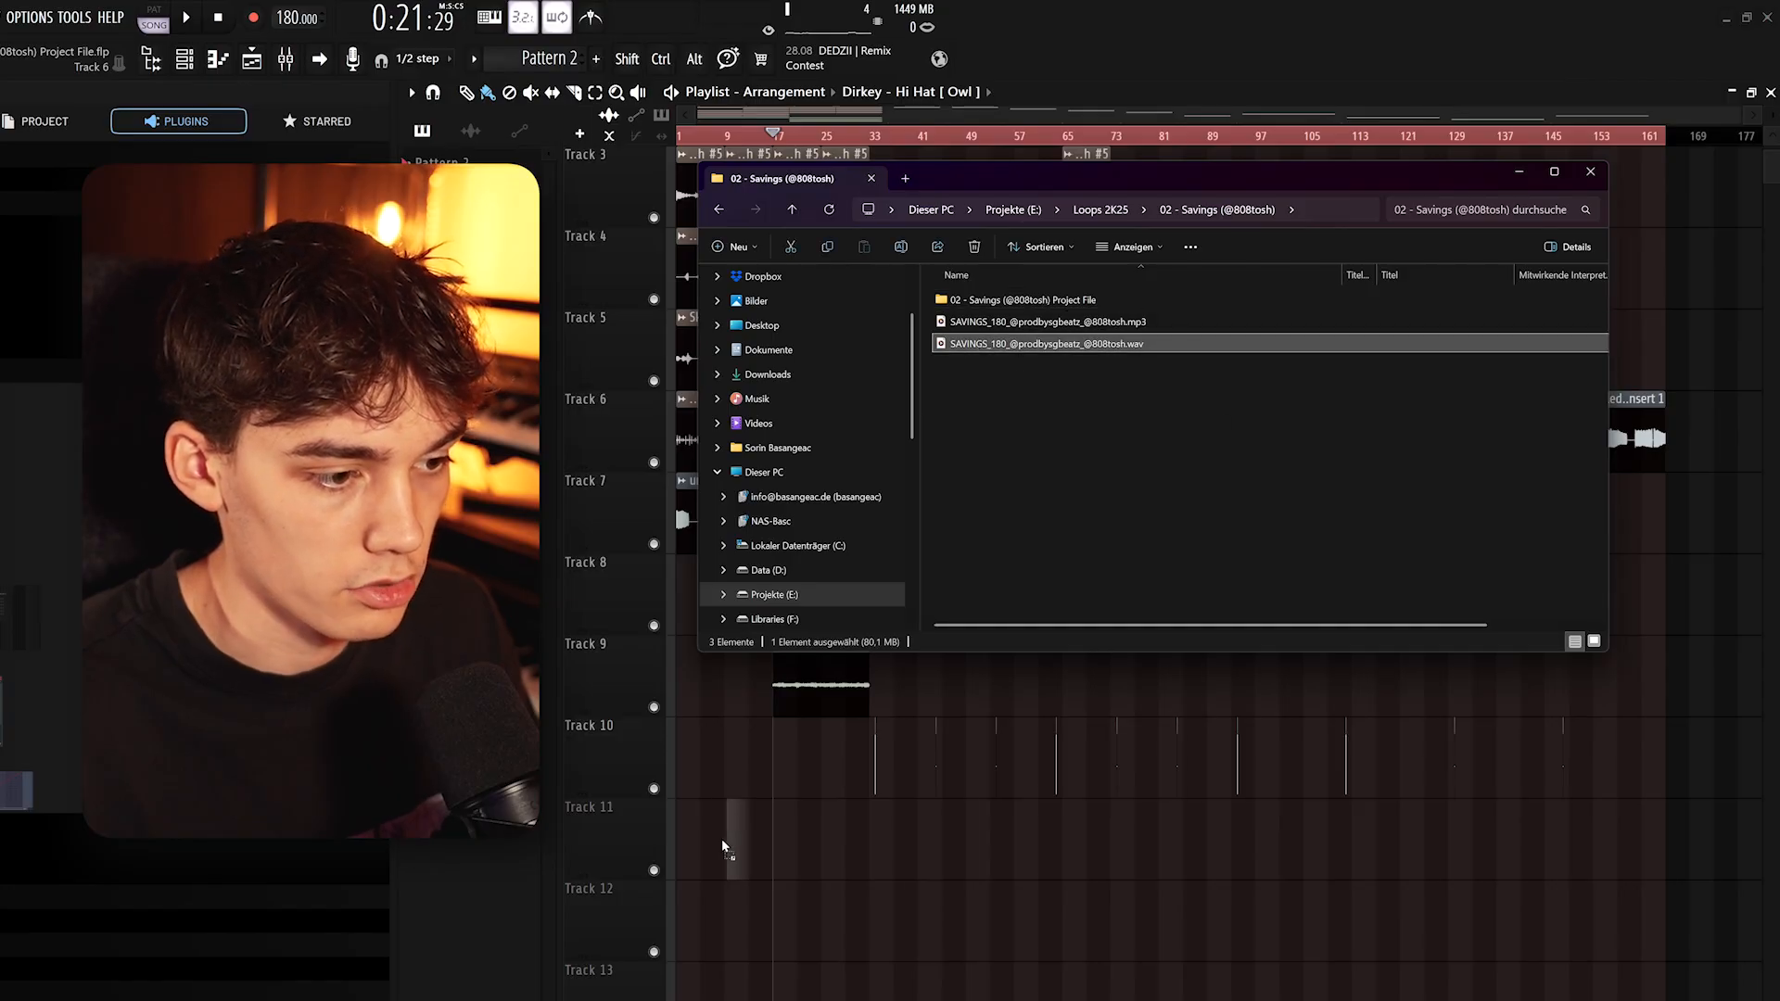
left_click_drag(683, 839, 682, 838)
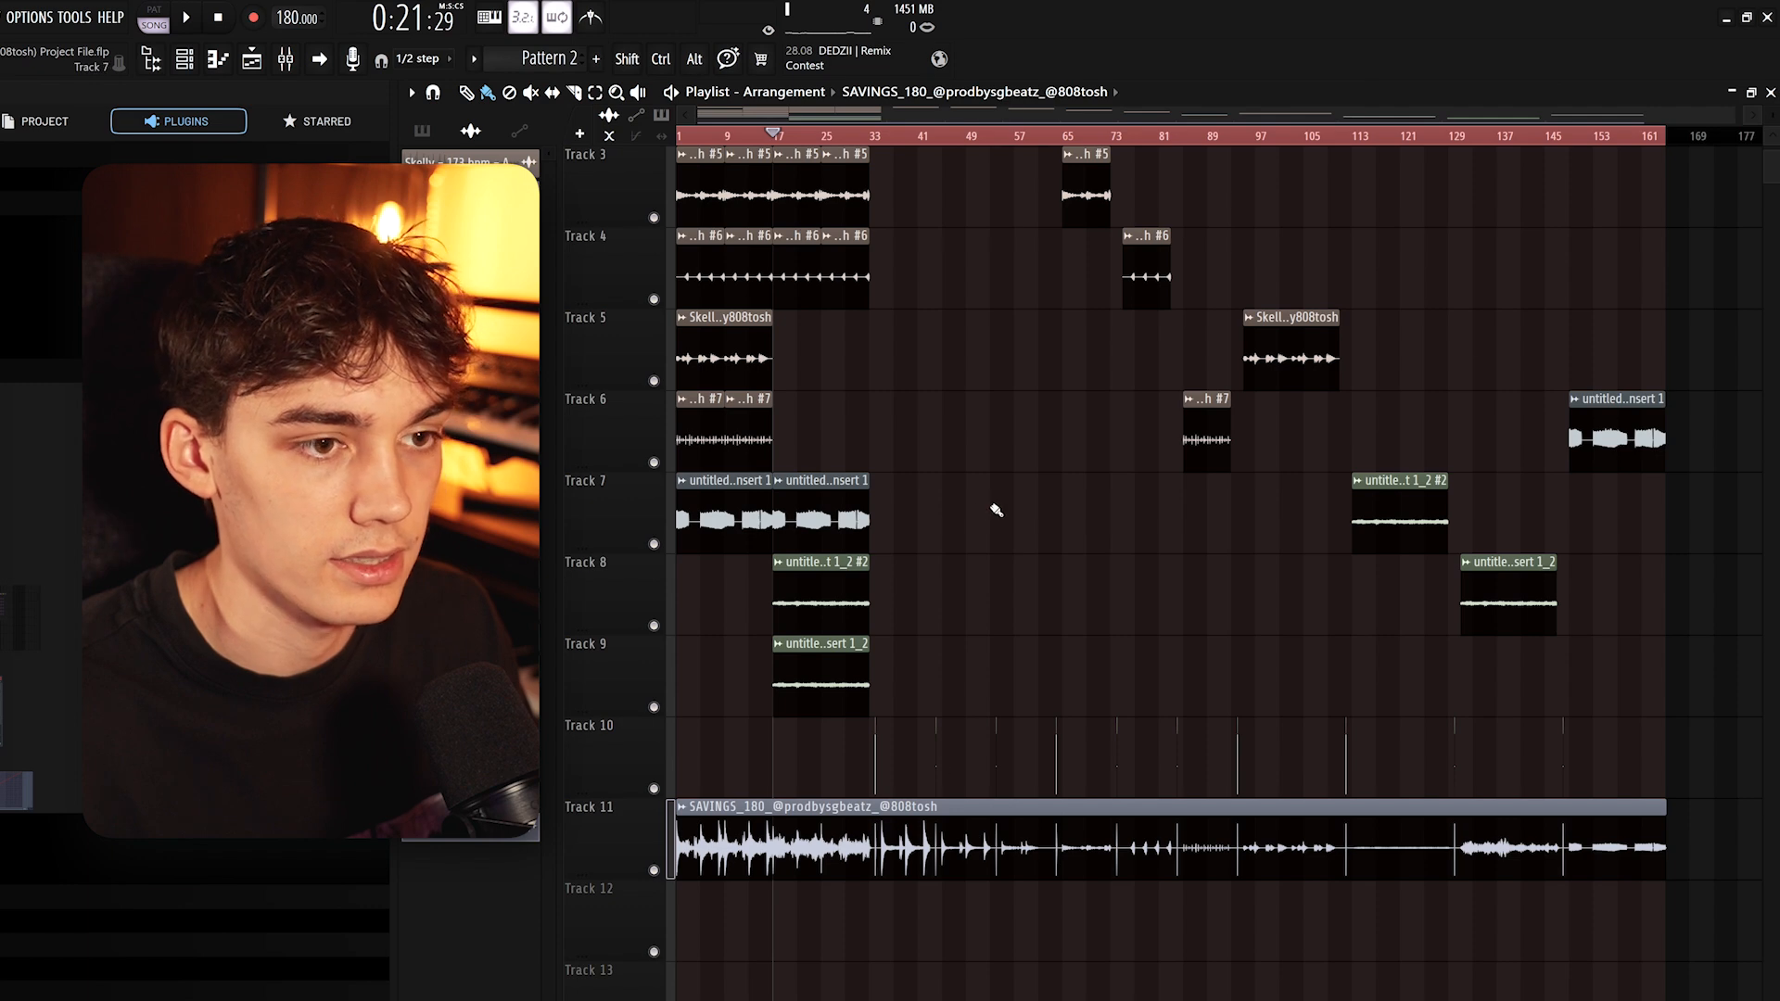
Mute playlist Tracks 1 to 10 so only the SAVINGS_180 loop on Track 11 plays
scroll(997, 511, "up", 2)
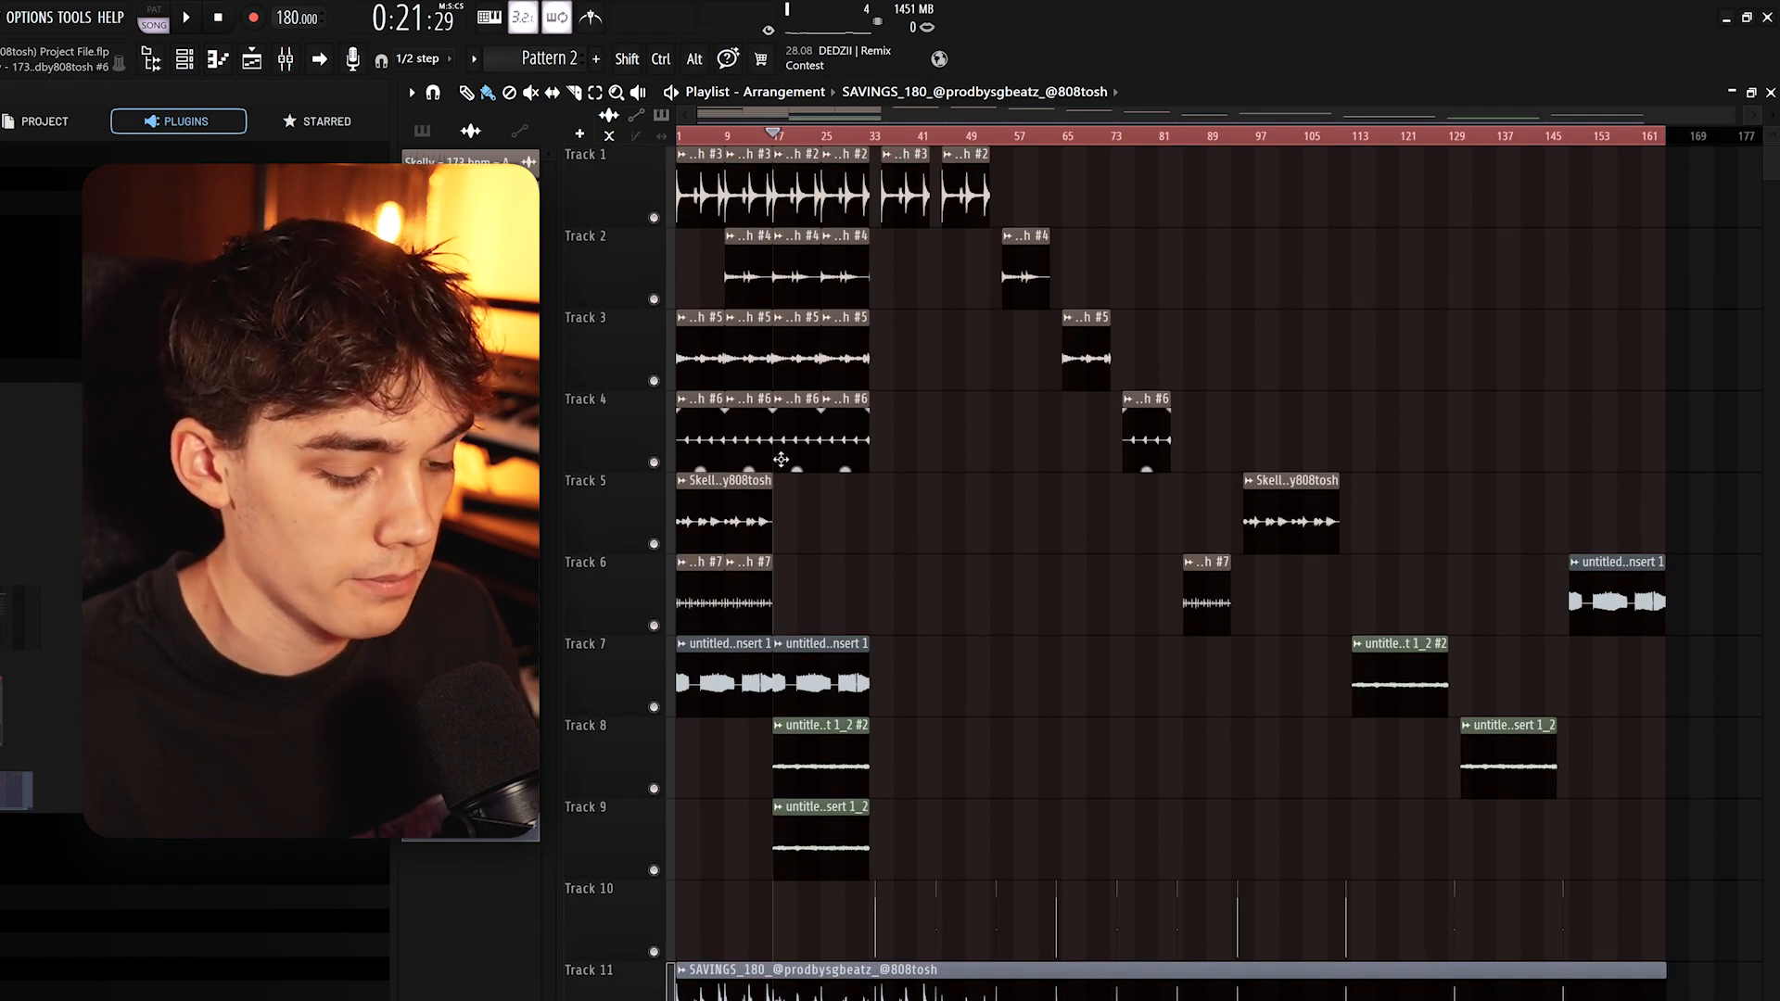
left_click_drag(667, 923, 654, 249)
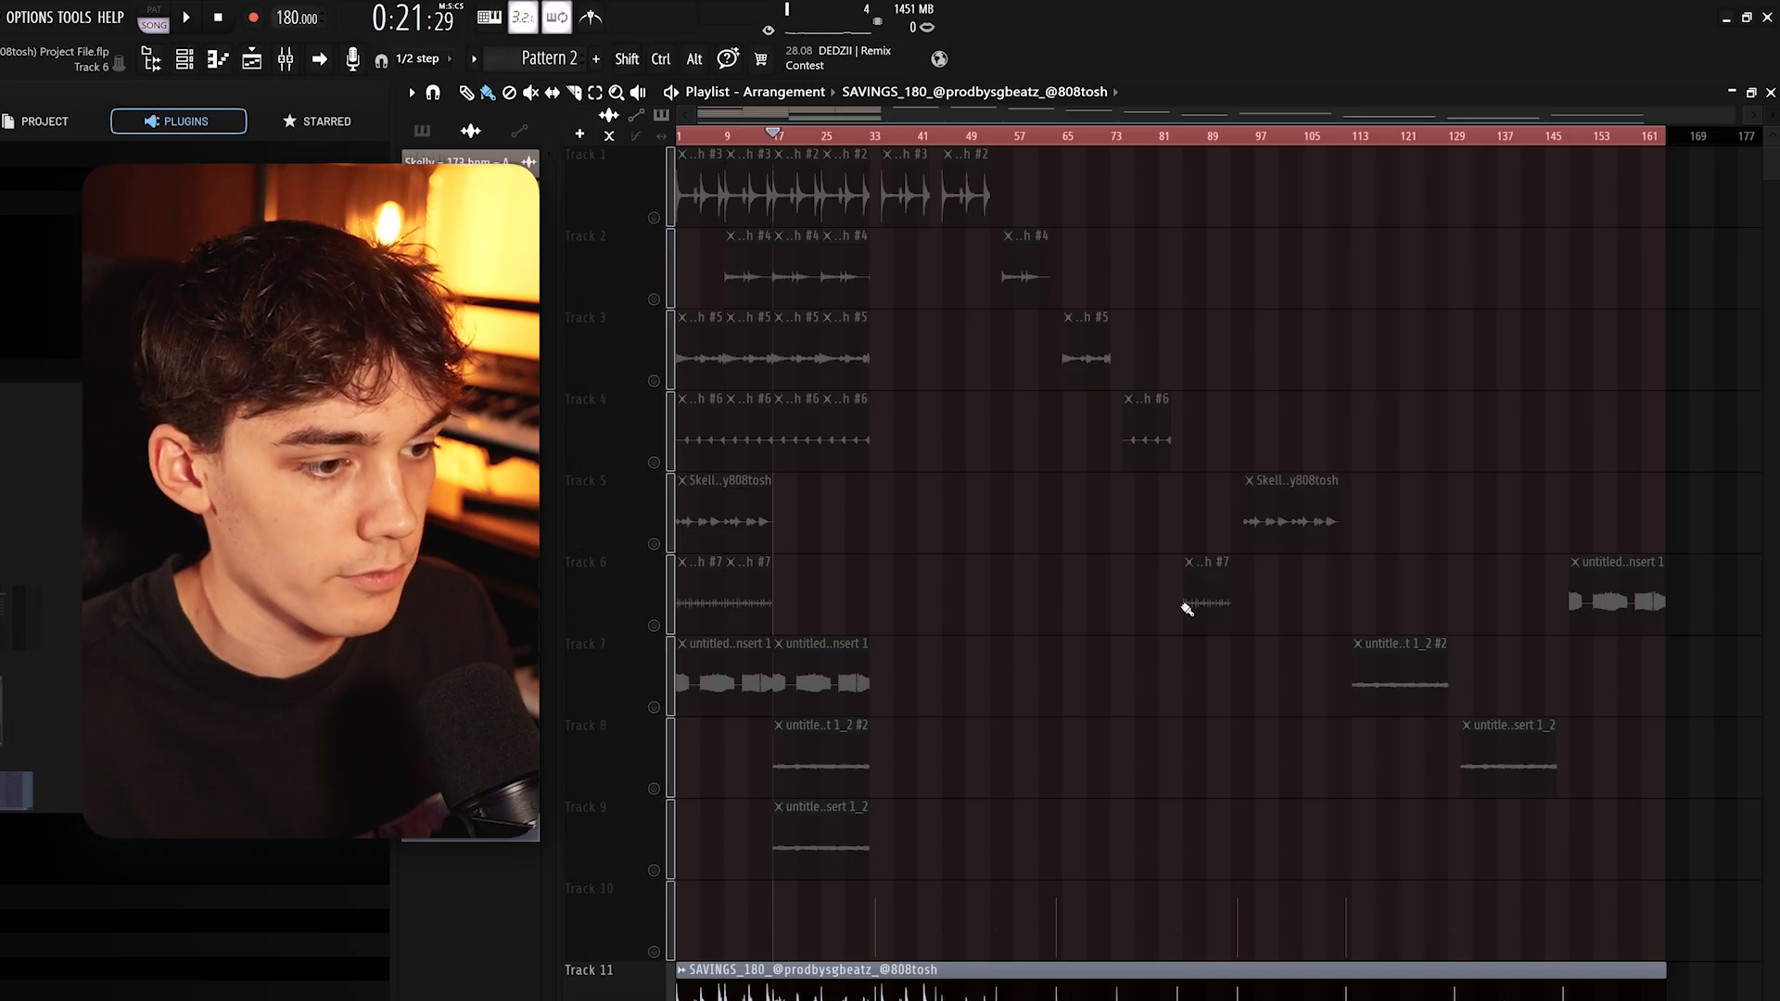
scroll(1051, 761, "down", 3)
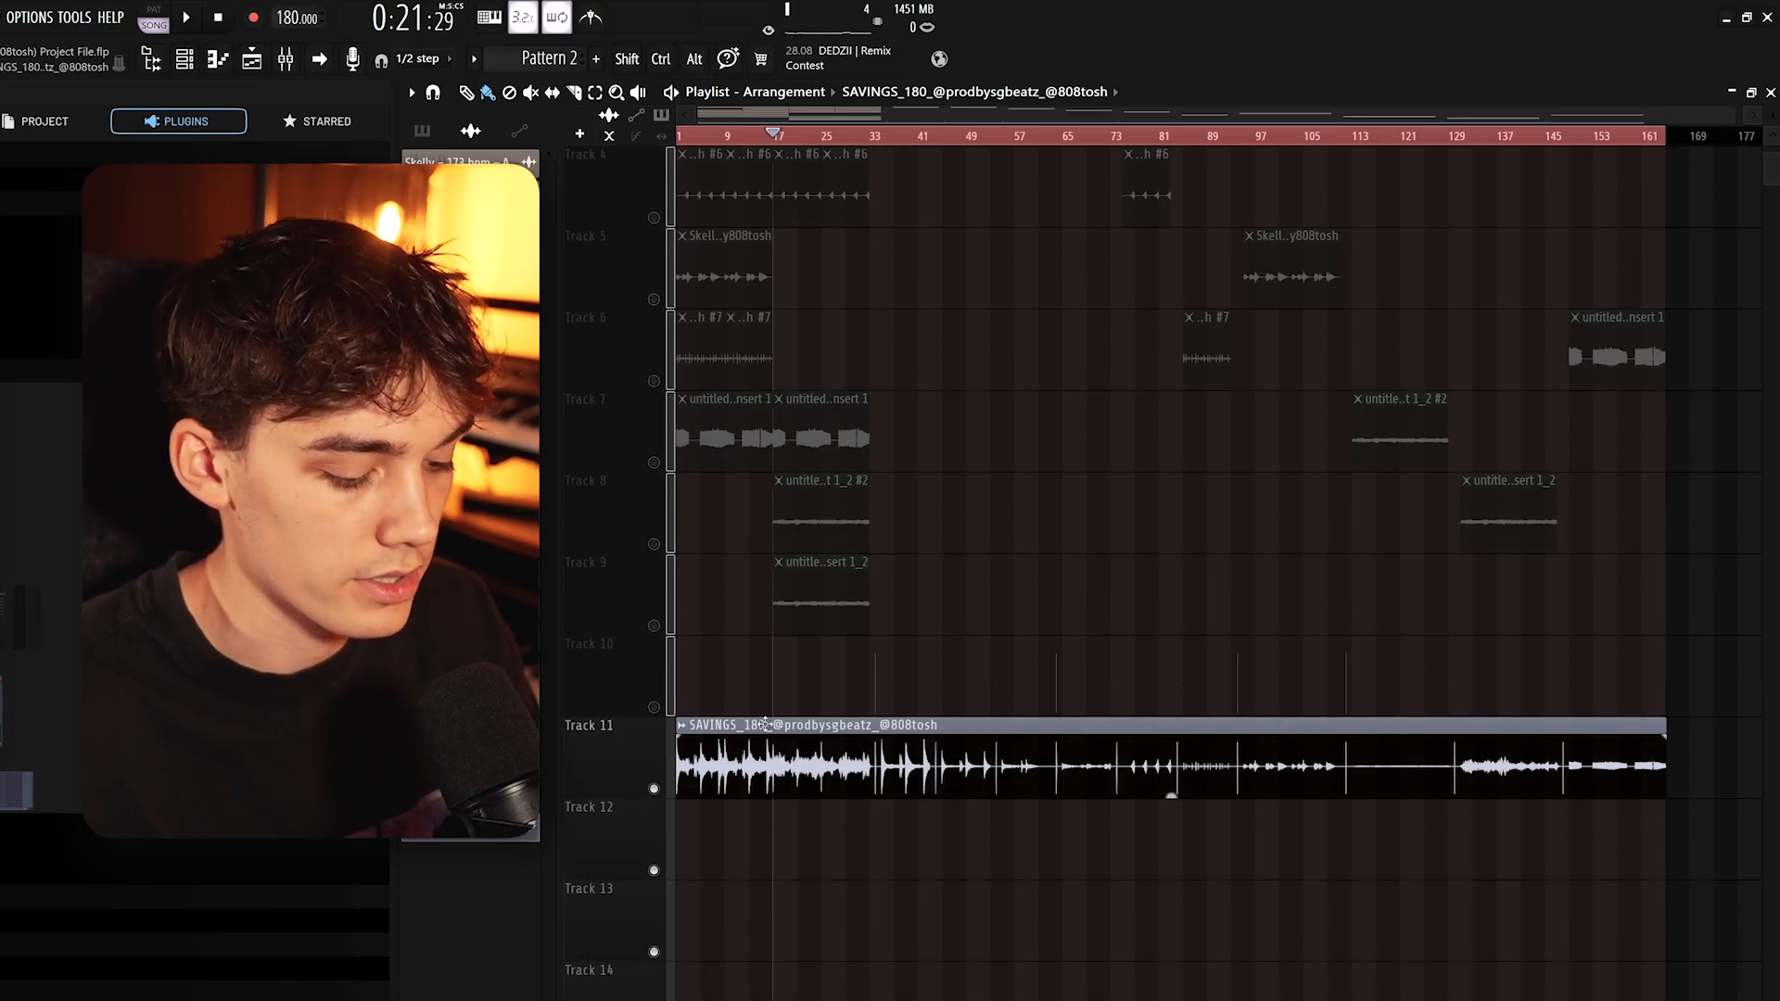
Disable Fruity Compressor, Fruity Soft Clipper and Fruity Limiter on the mixer's Master channel and close the mixer
key("F9")
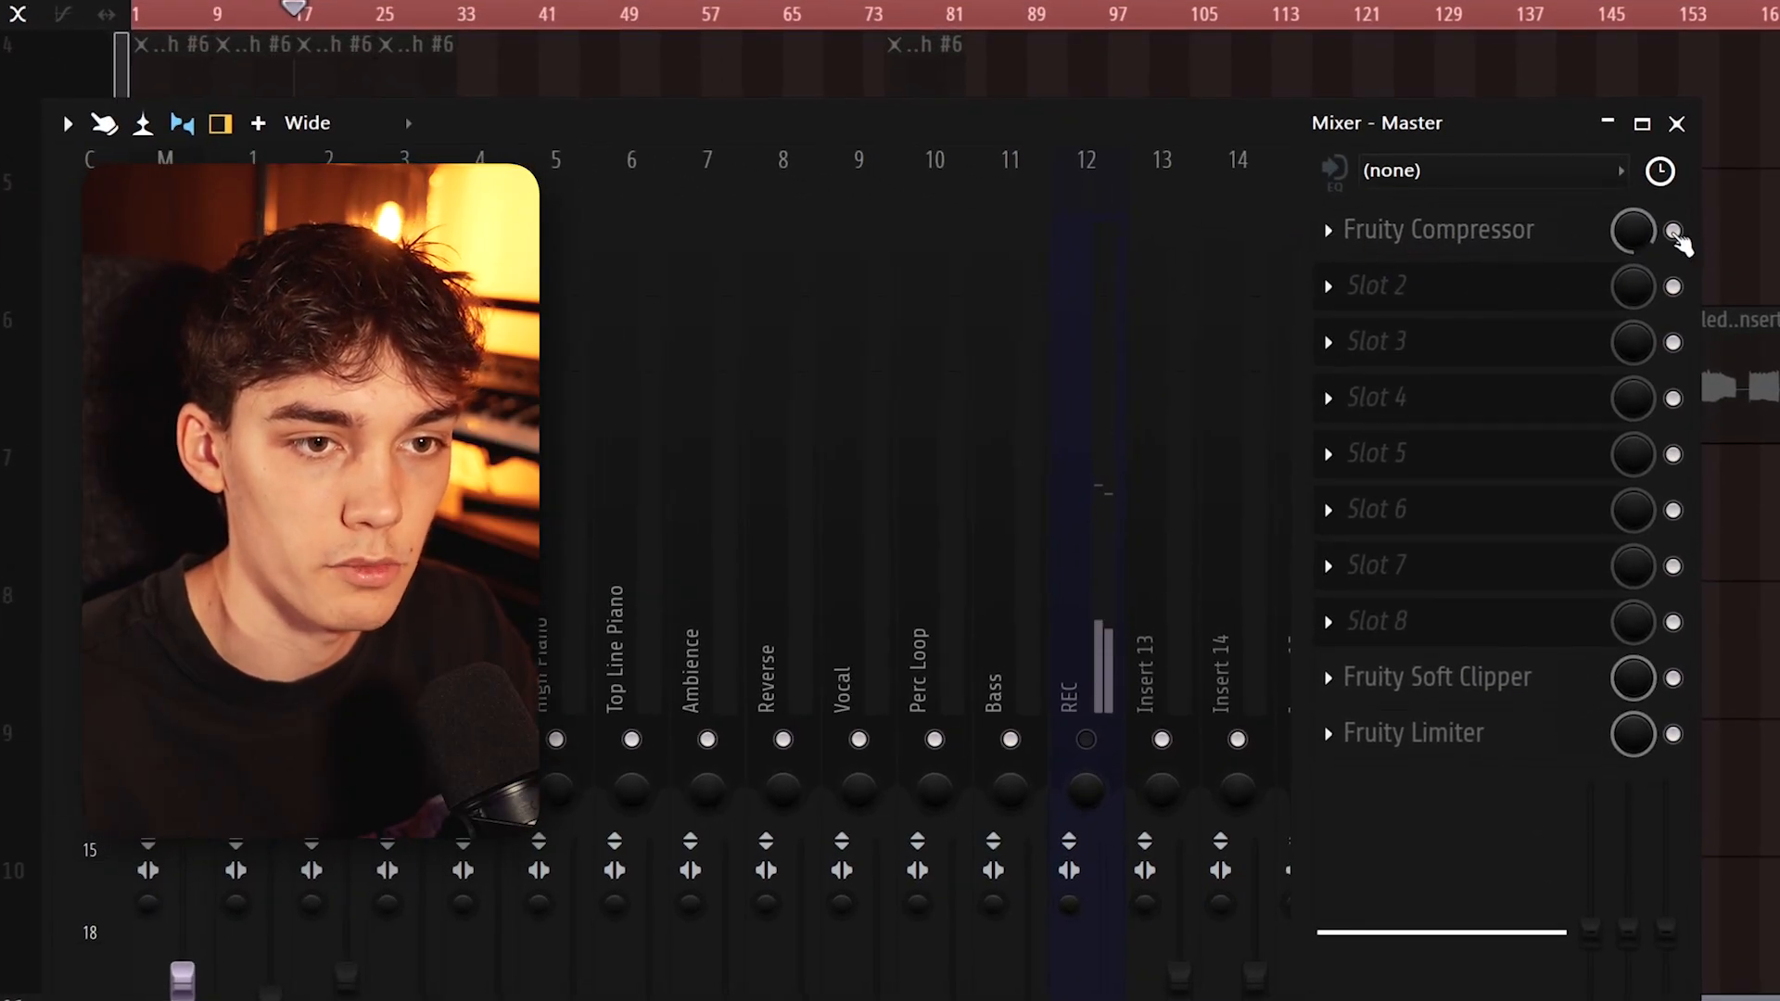
left_click(1674, 678)
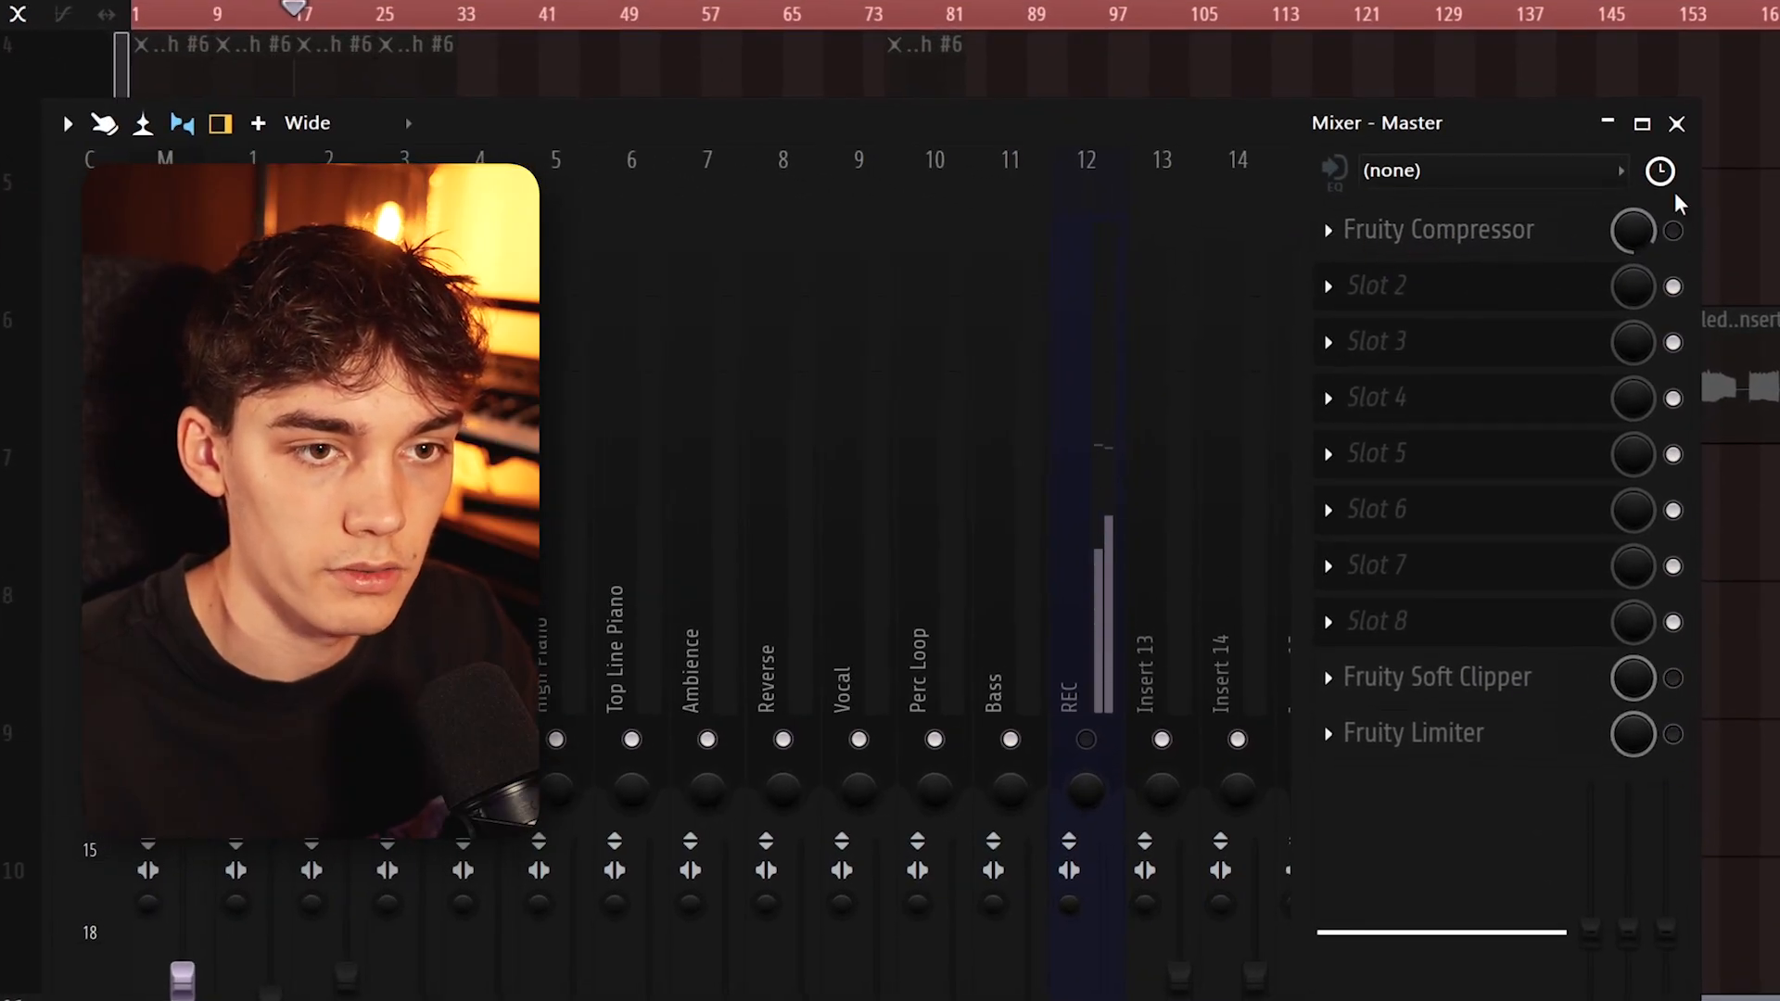
left_click(1676, 124)
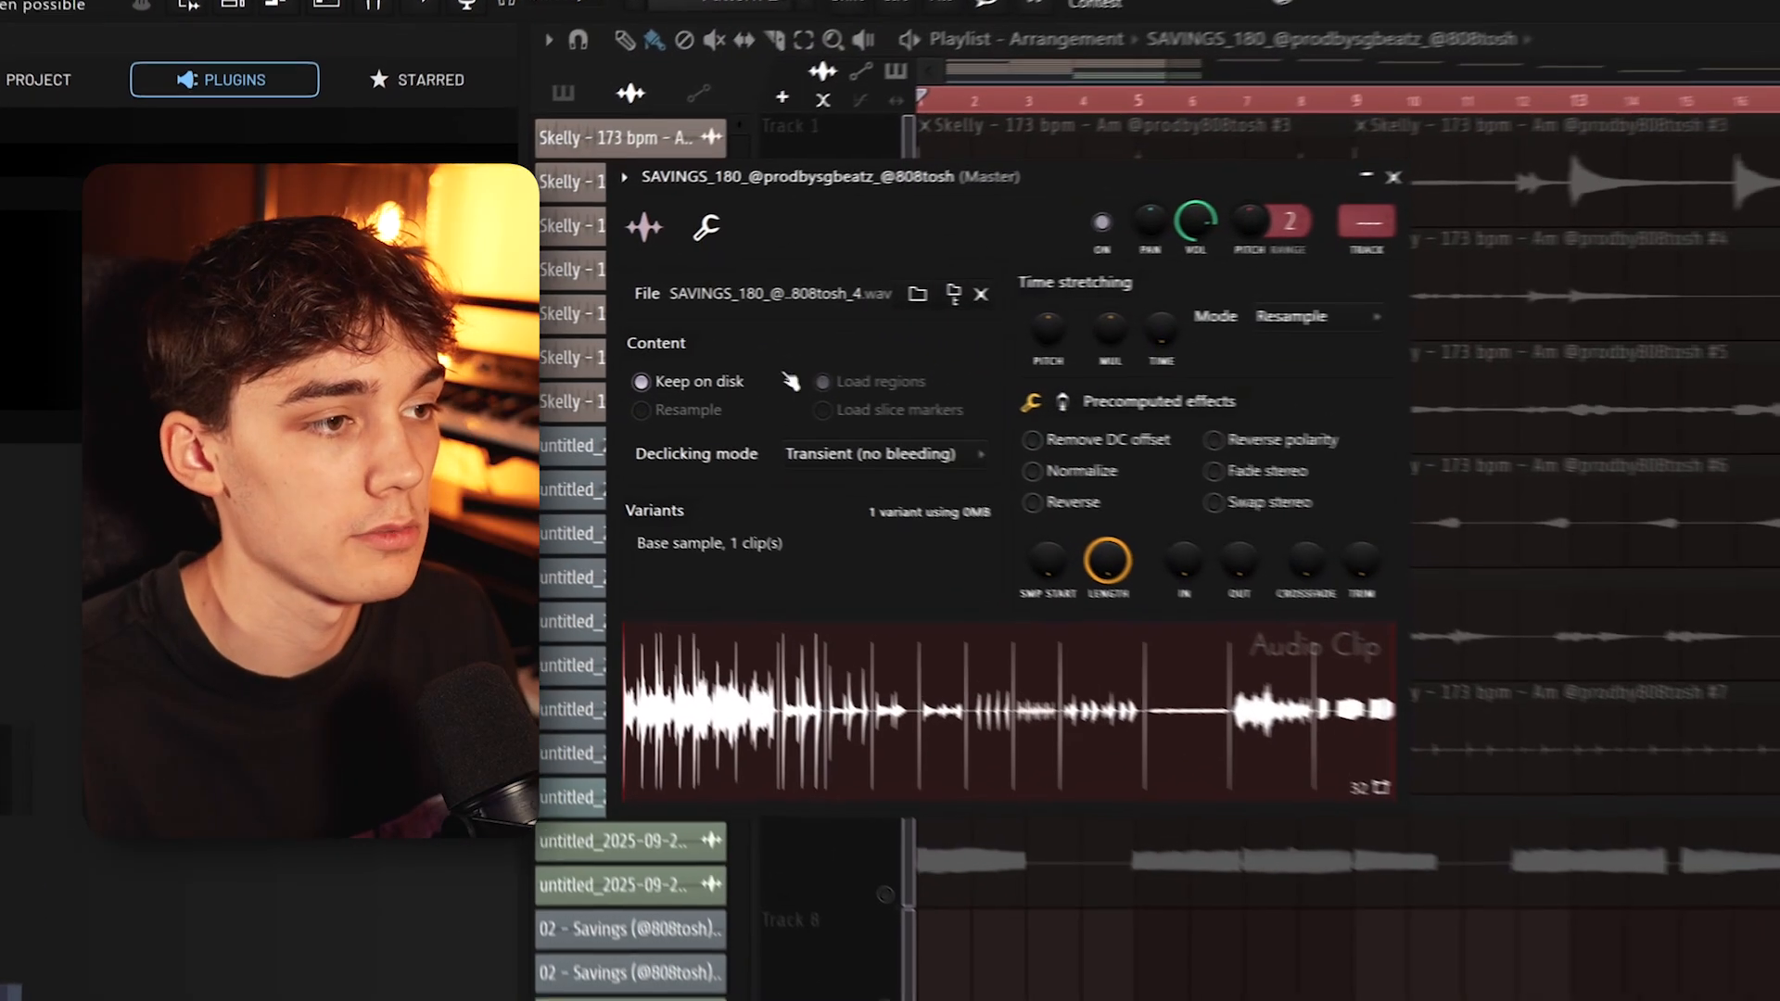
Set the SAVINGS_180 clip's time stretching mode to Stretch, adjust its pitch and play it back from the start
left_click(1391, 319)
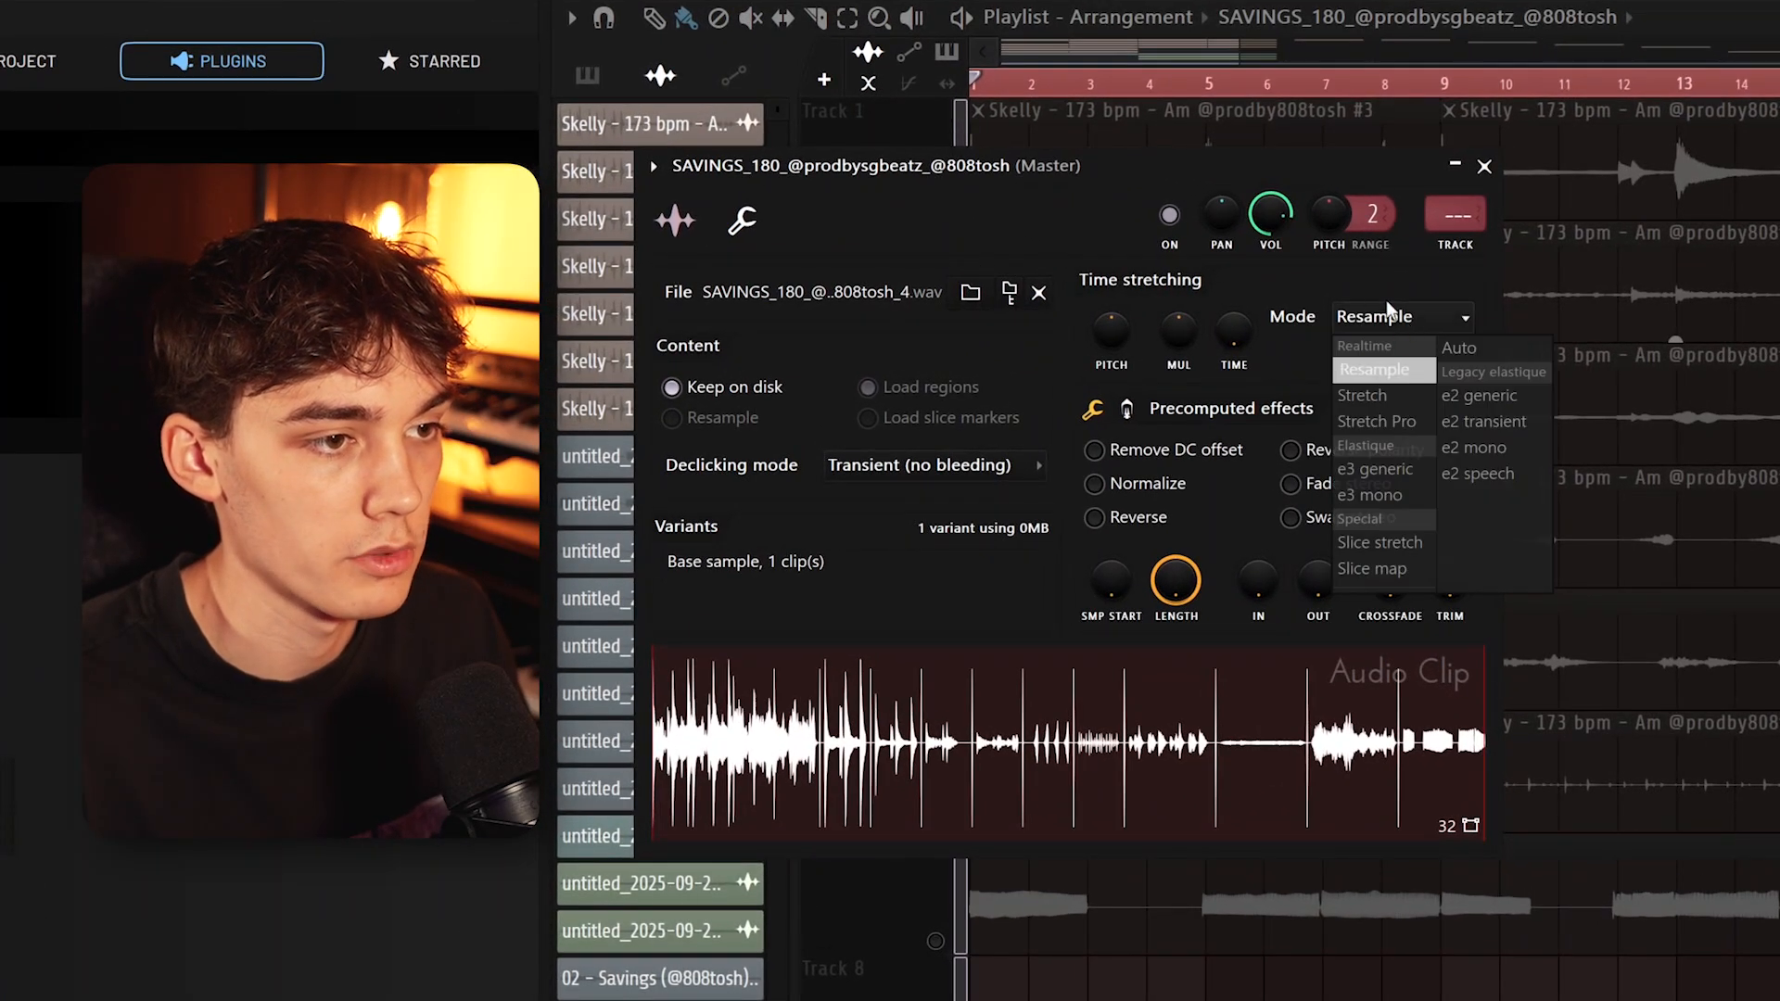
left_click(1365, 396)
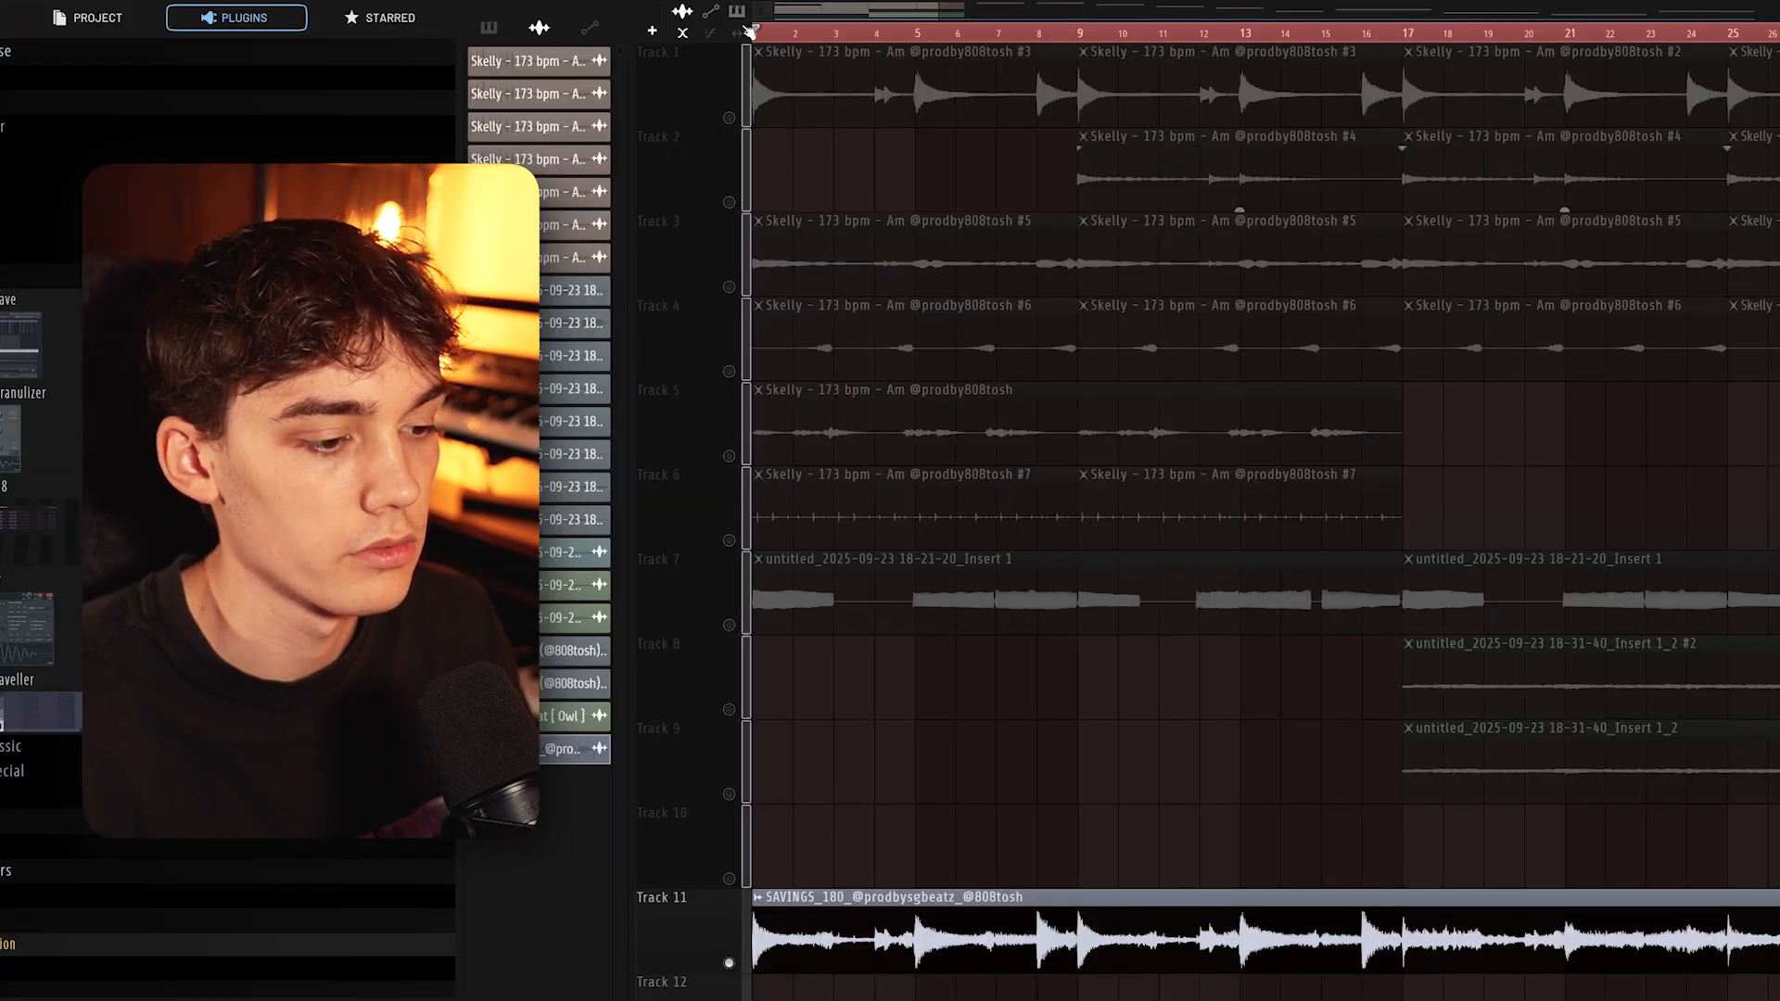
key("space")
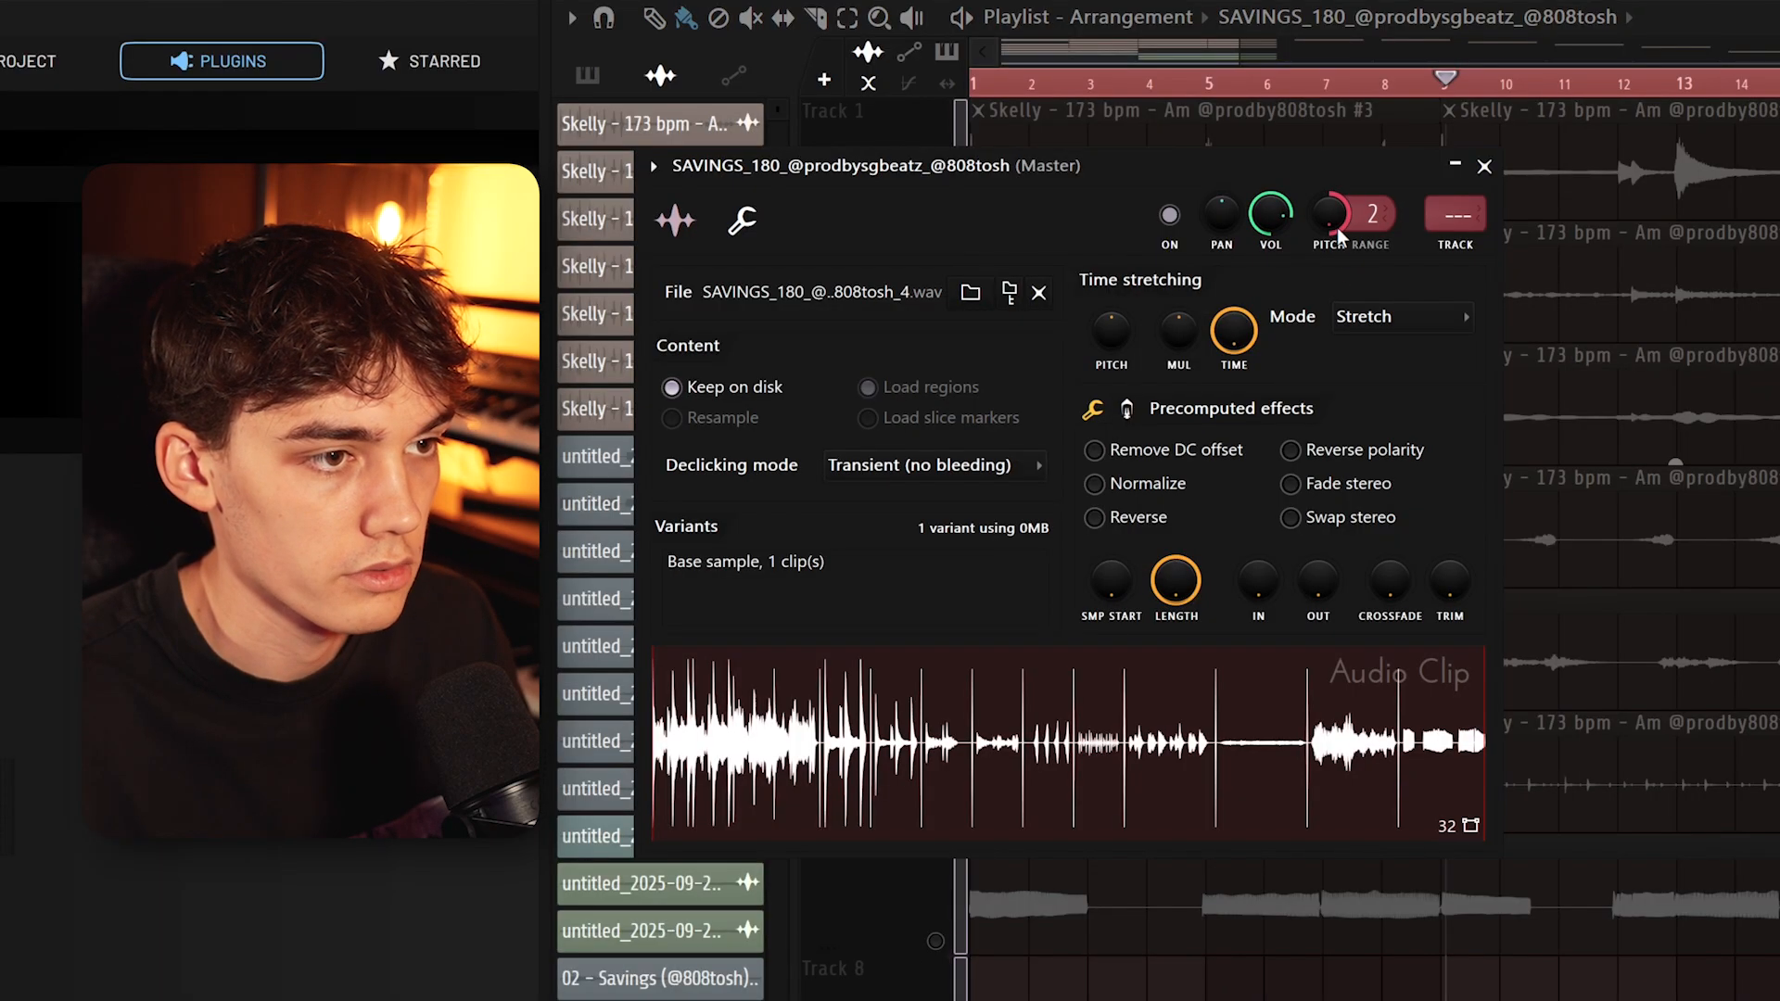
left_click(1485, 168)
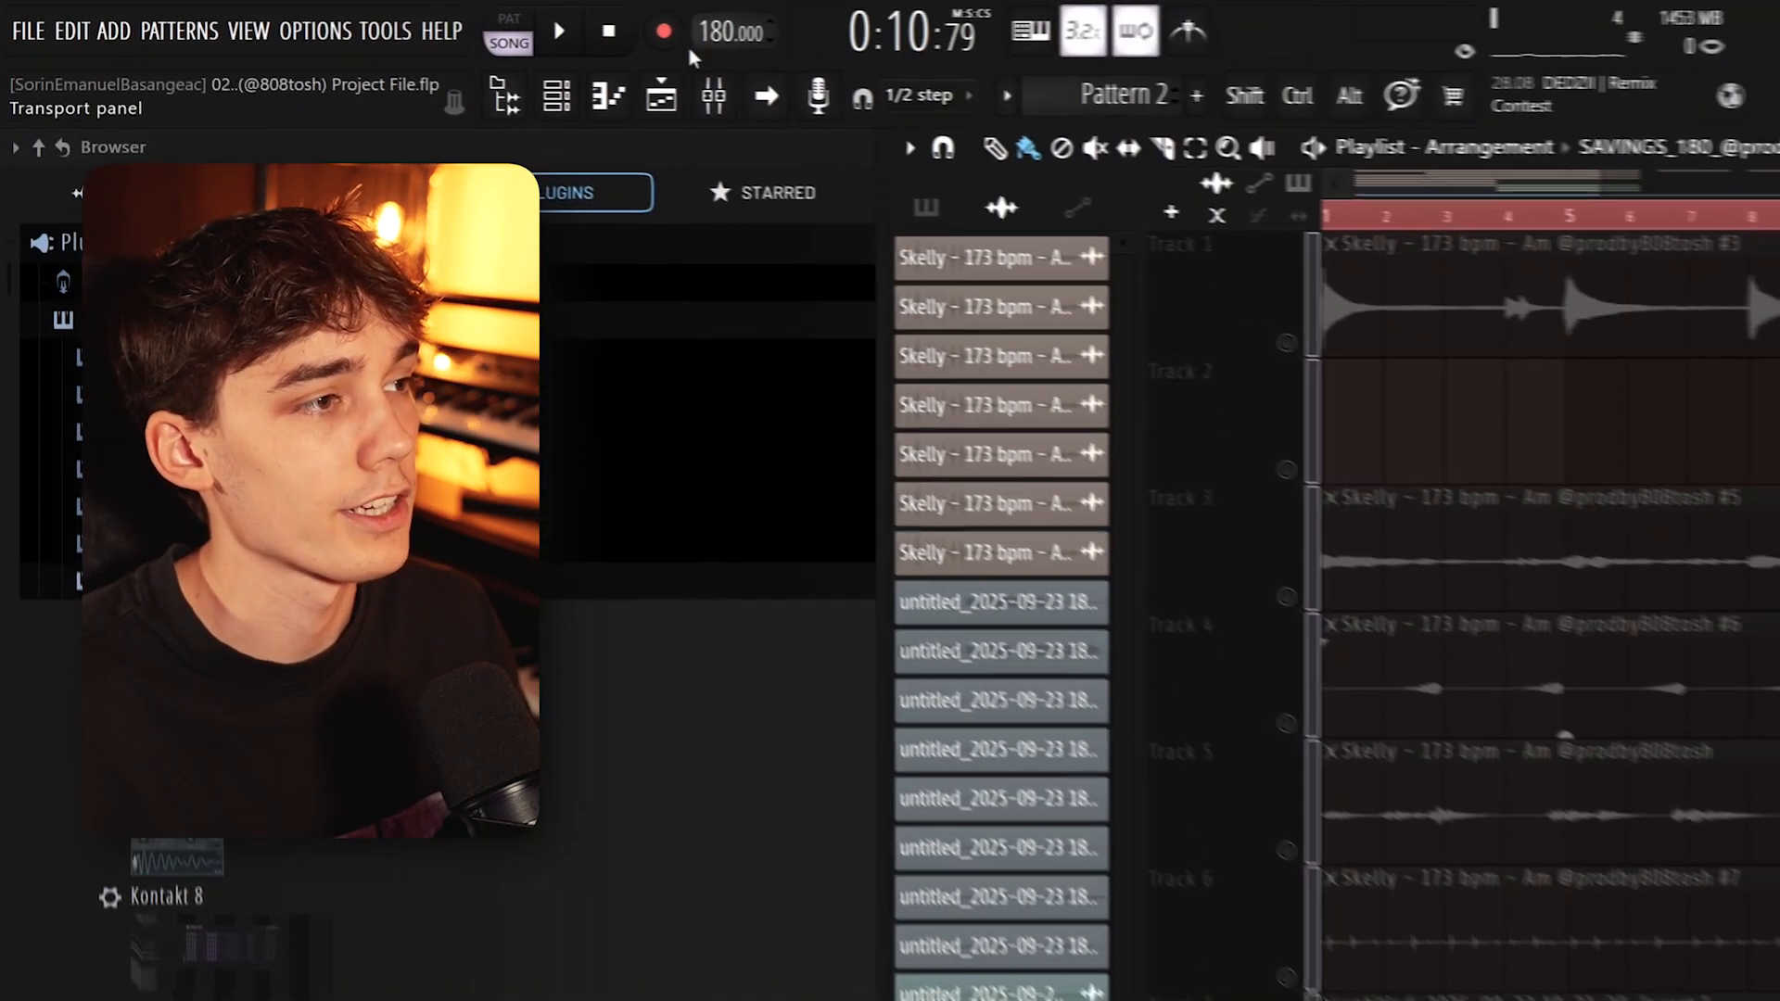
Raise the project tempo through 183 and 186 to 188 BPM, auditioning the stretched loop from the start
left_click_drag(422, 19, 422, 12)
left_click_drag(742, 34, 742, 42)
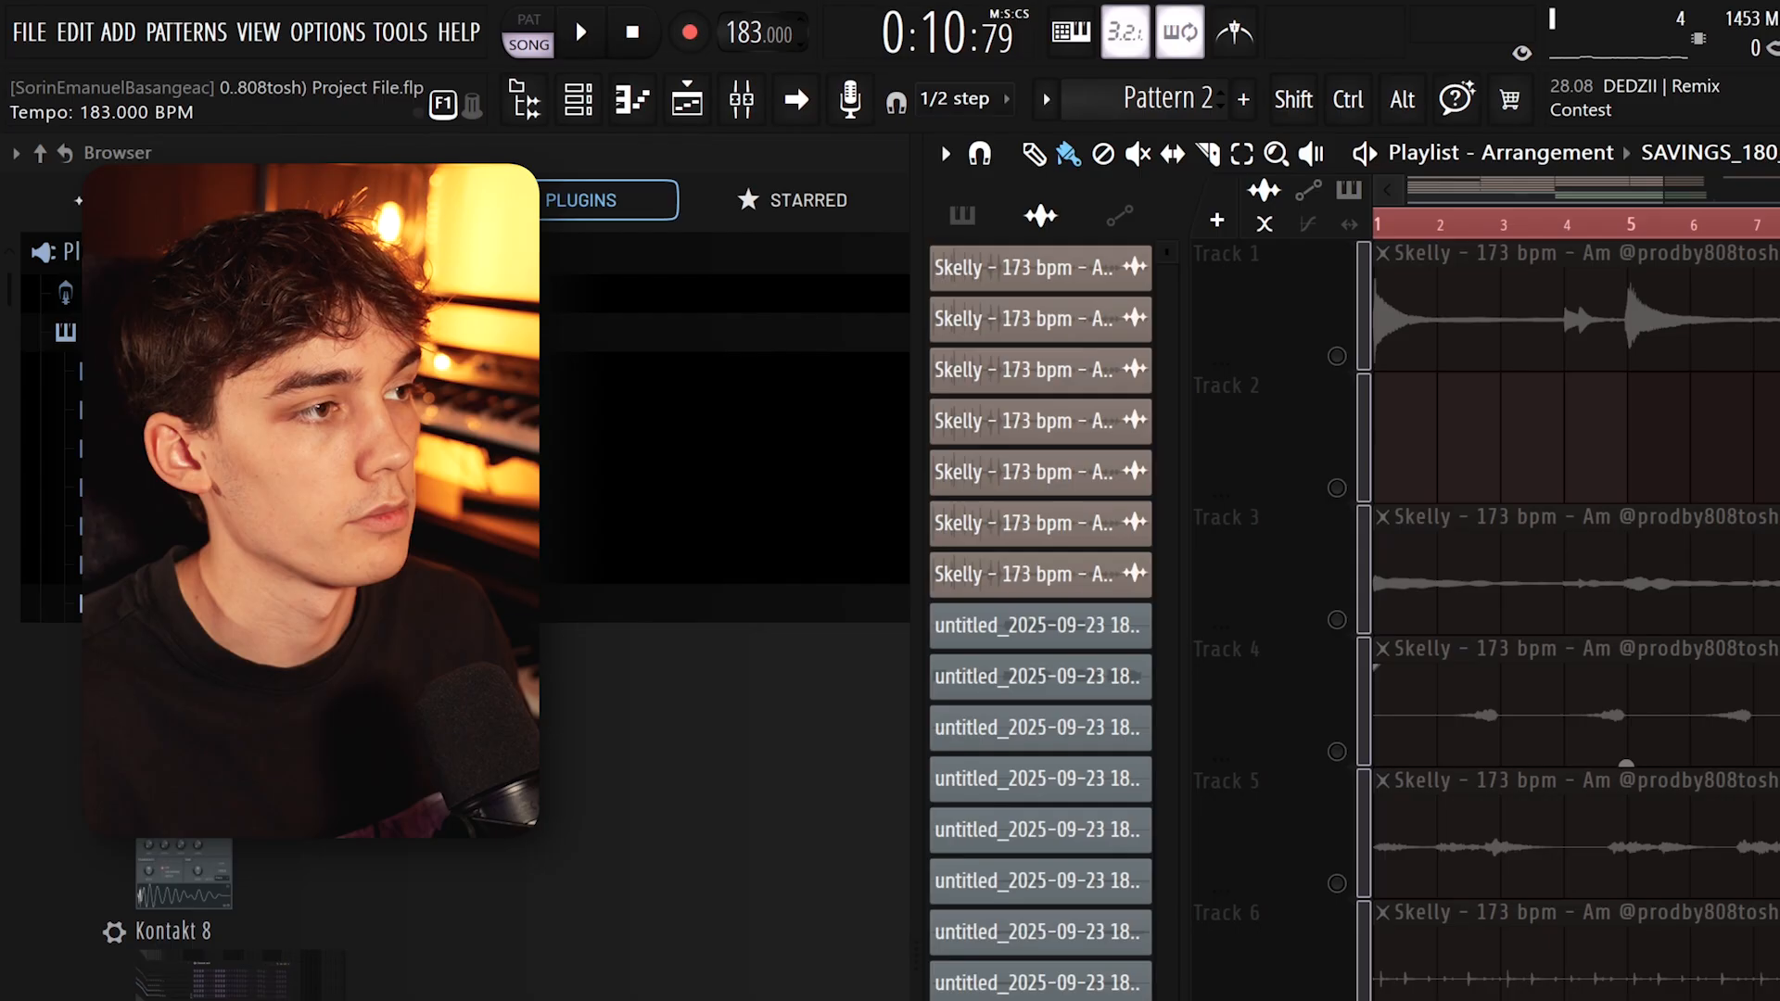
left_click(1383, 222)
key("space")
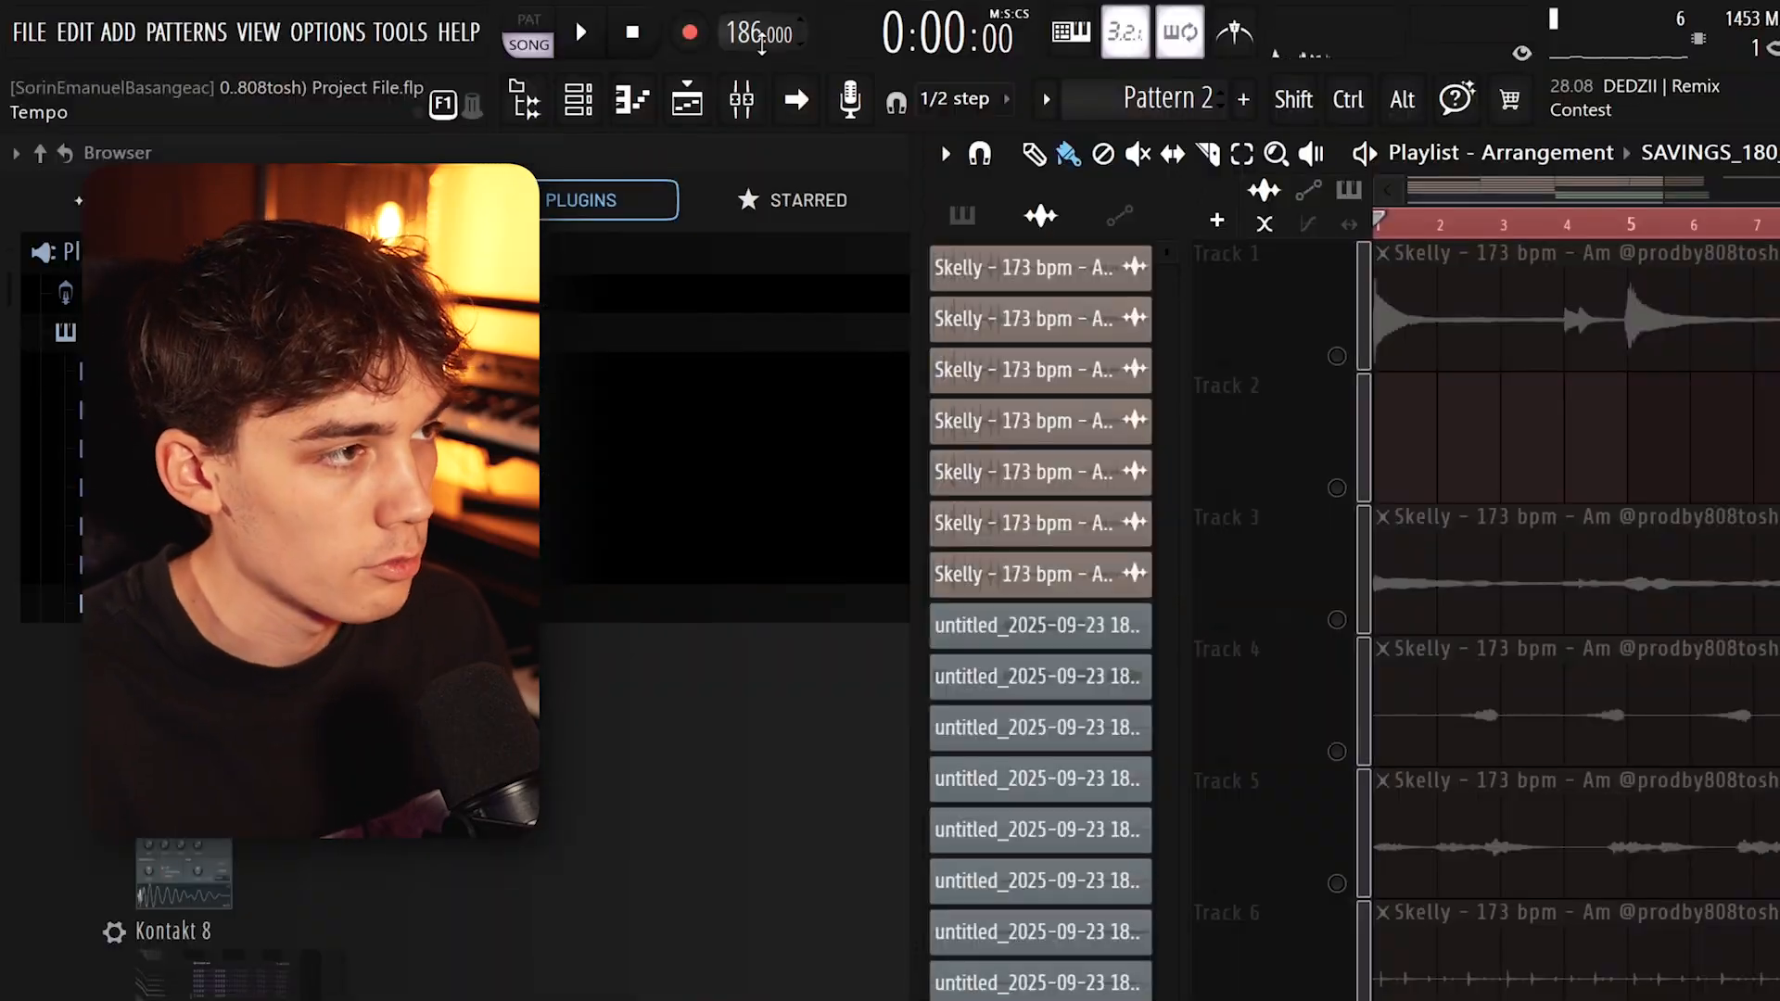
left_click_drag(763, 37, 762, 30)
key("space")
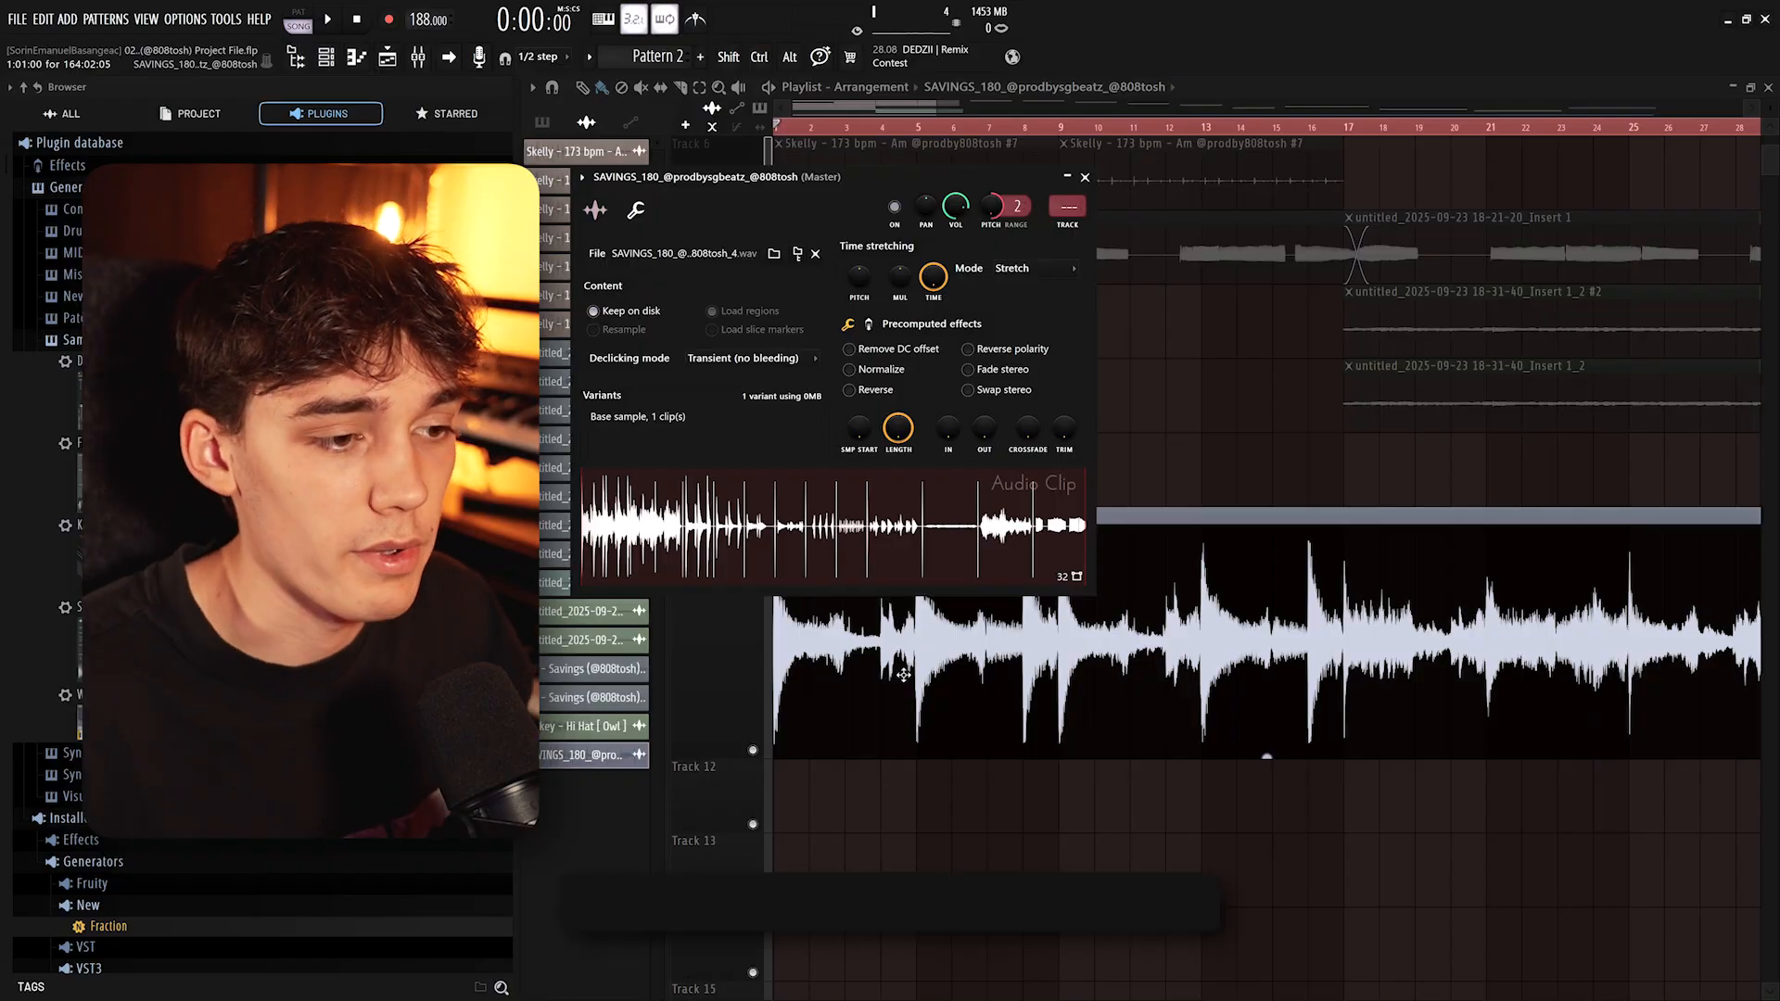
Review the stretched loop on Track 11, its clip settings and the muted stem tracks above it
left_click(1085, 178)
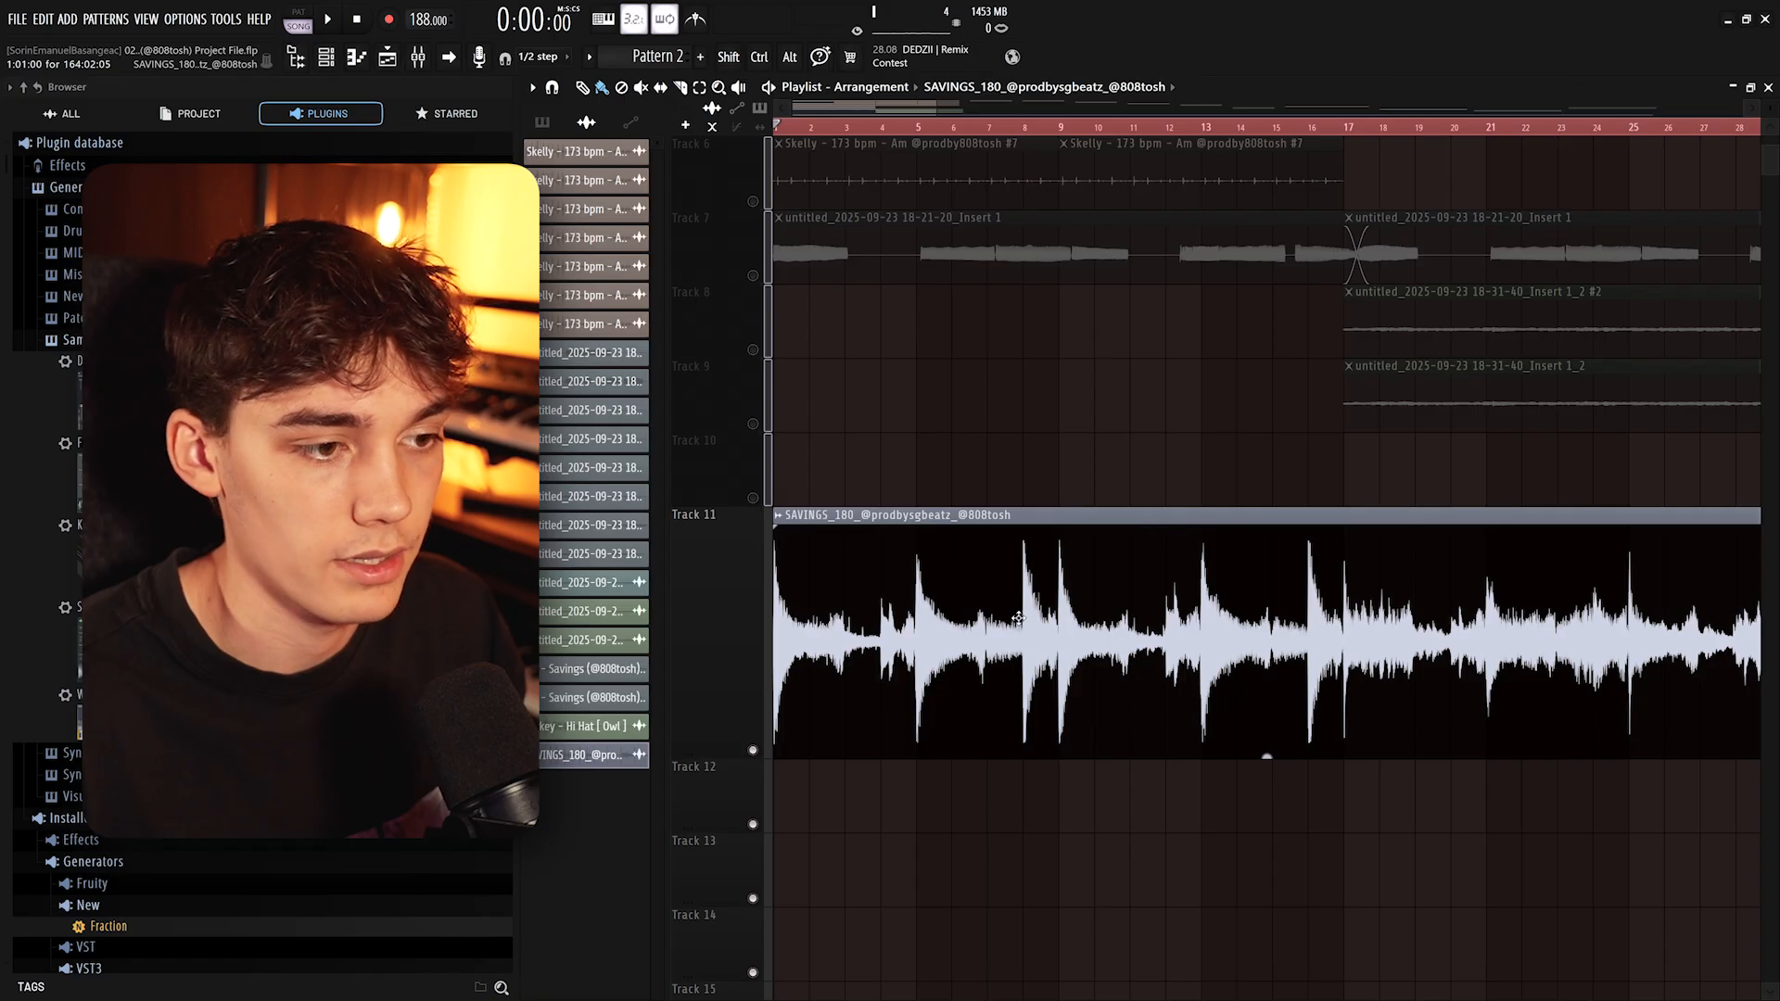
scroll(1035, 631, "up", 5)
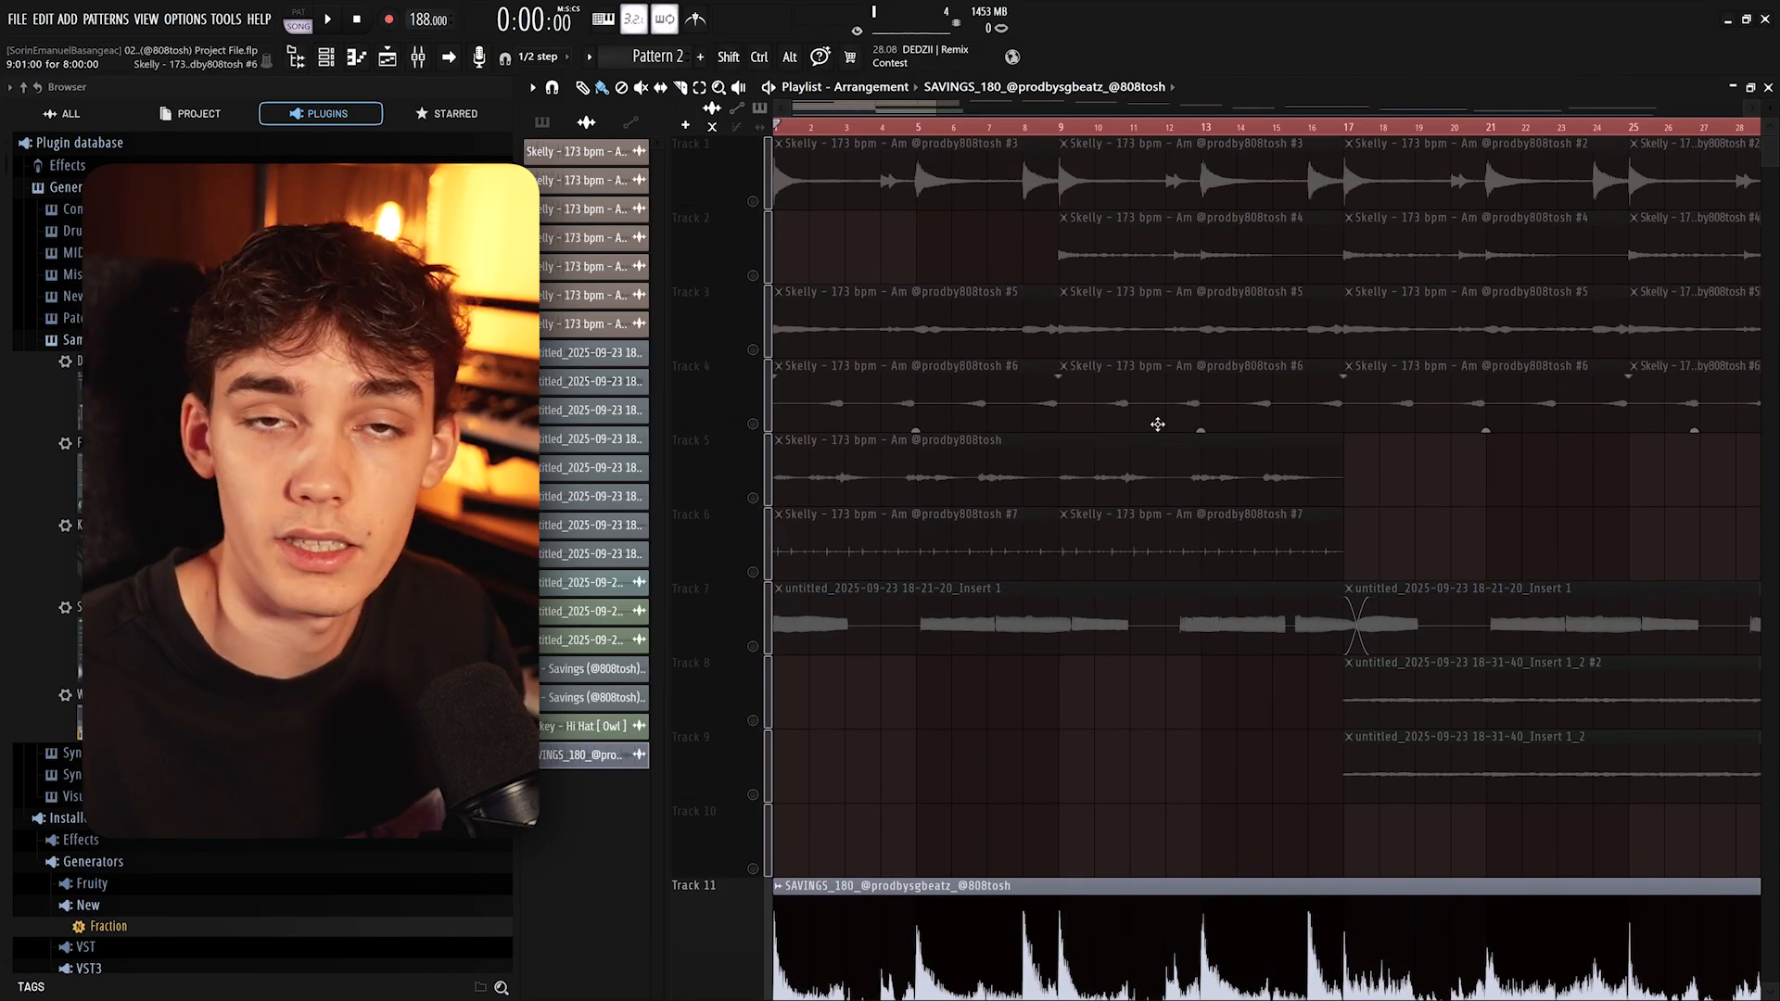
scroll(1037, 568, "down", 5)
scroll(1039, 567, "down", 2)
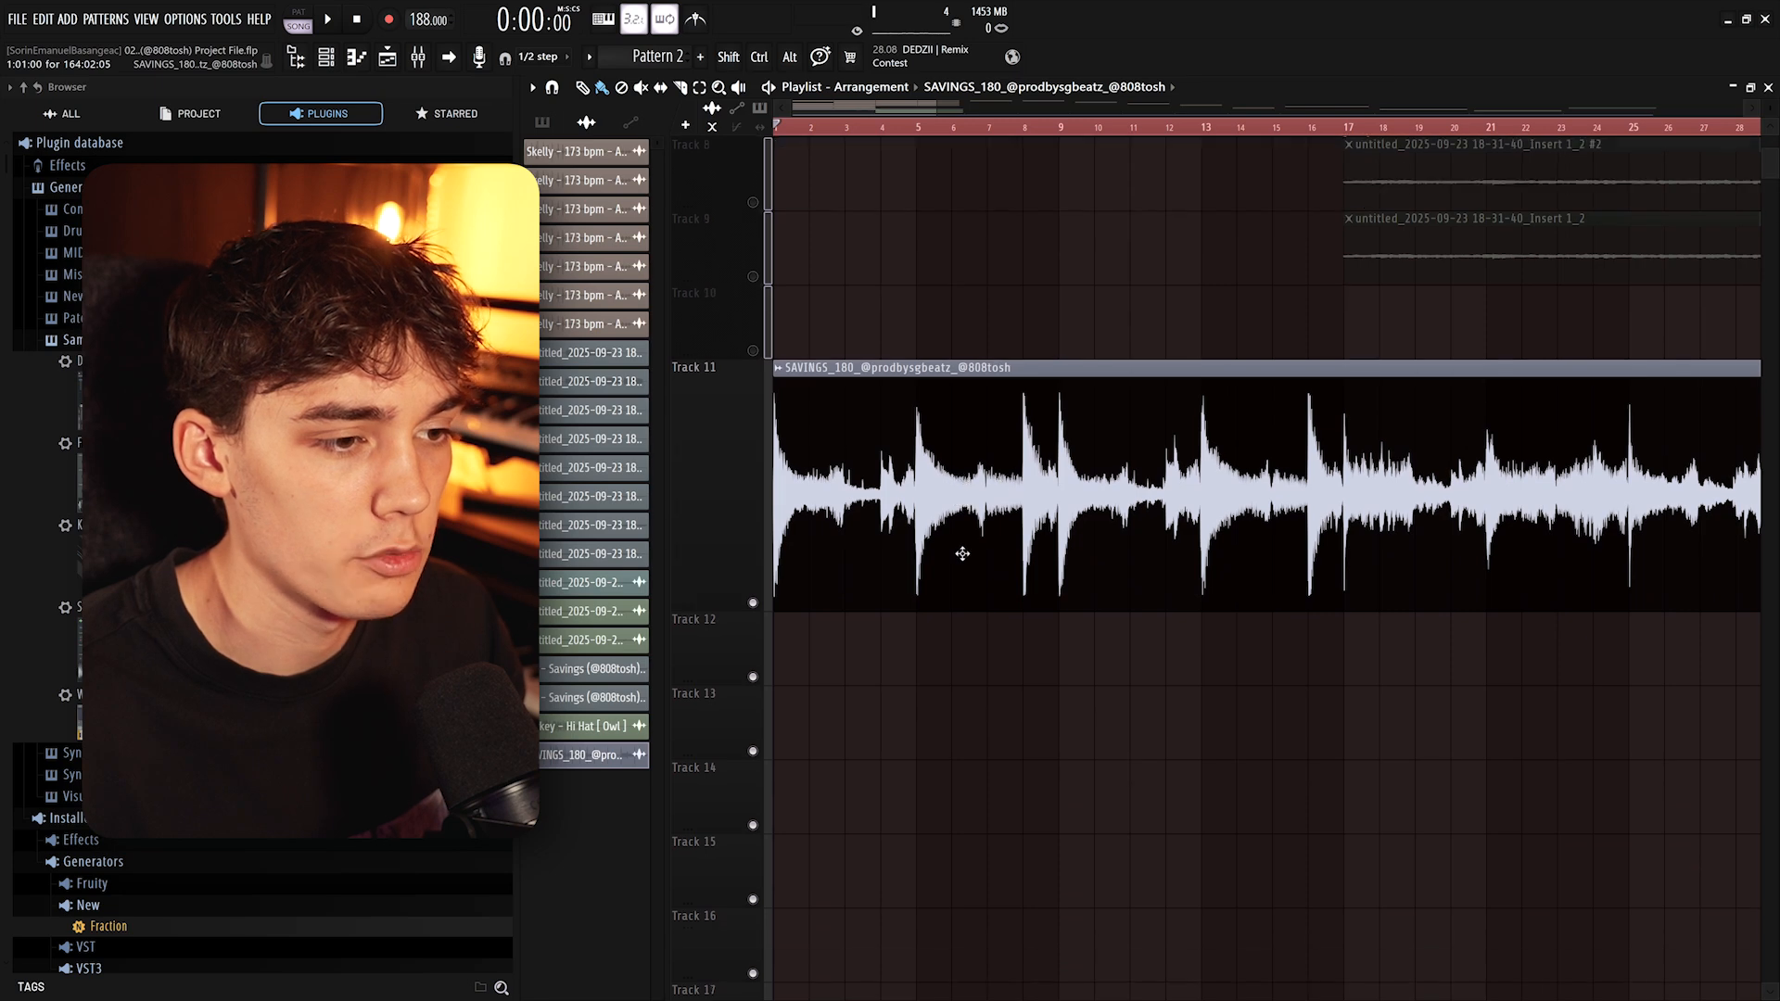
double_click(976, 369)
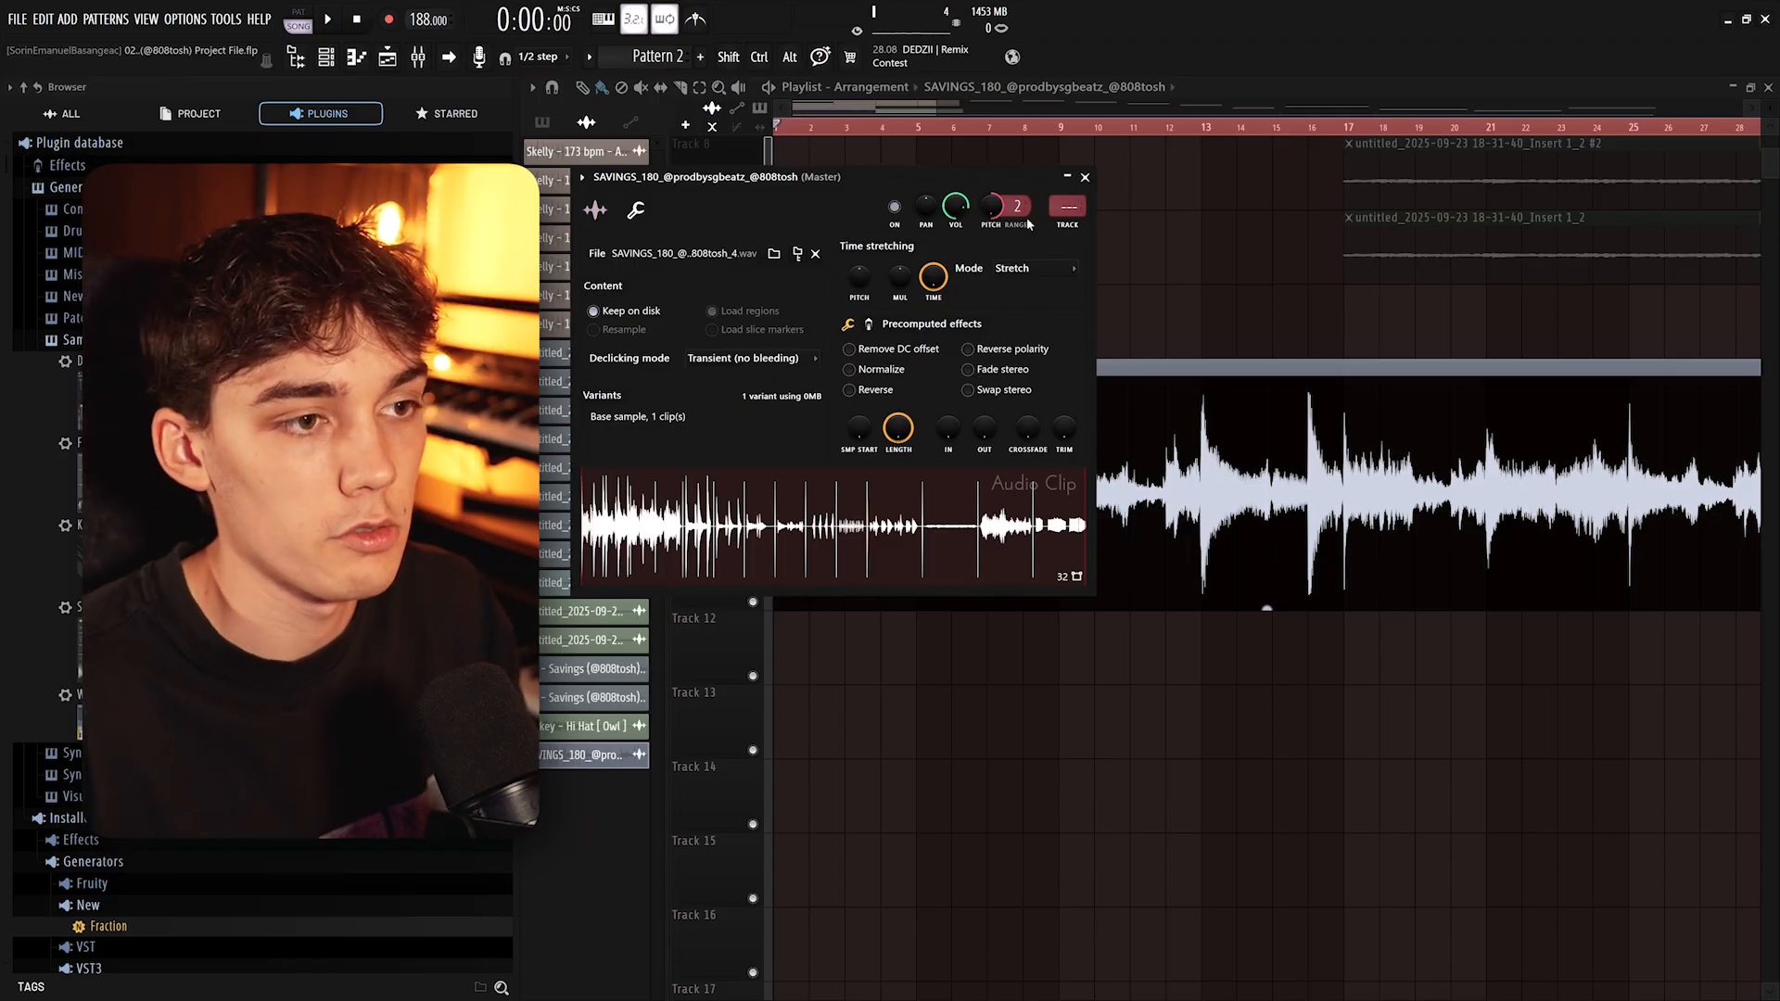
left_click(1086, 178)
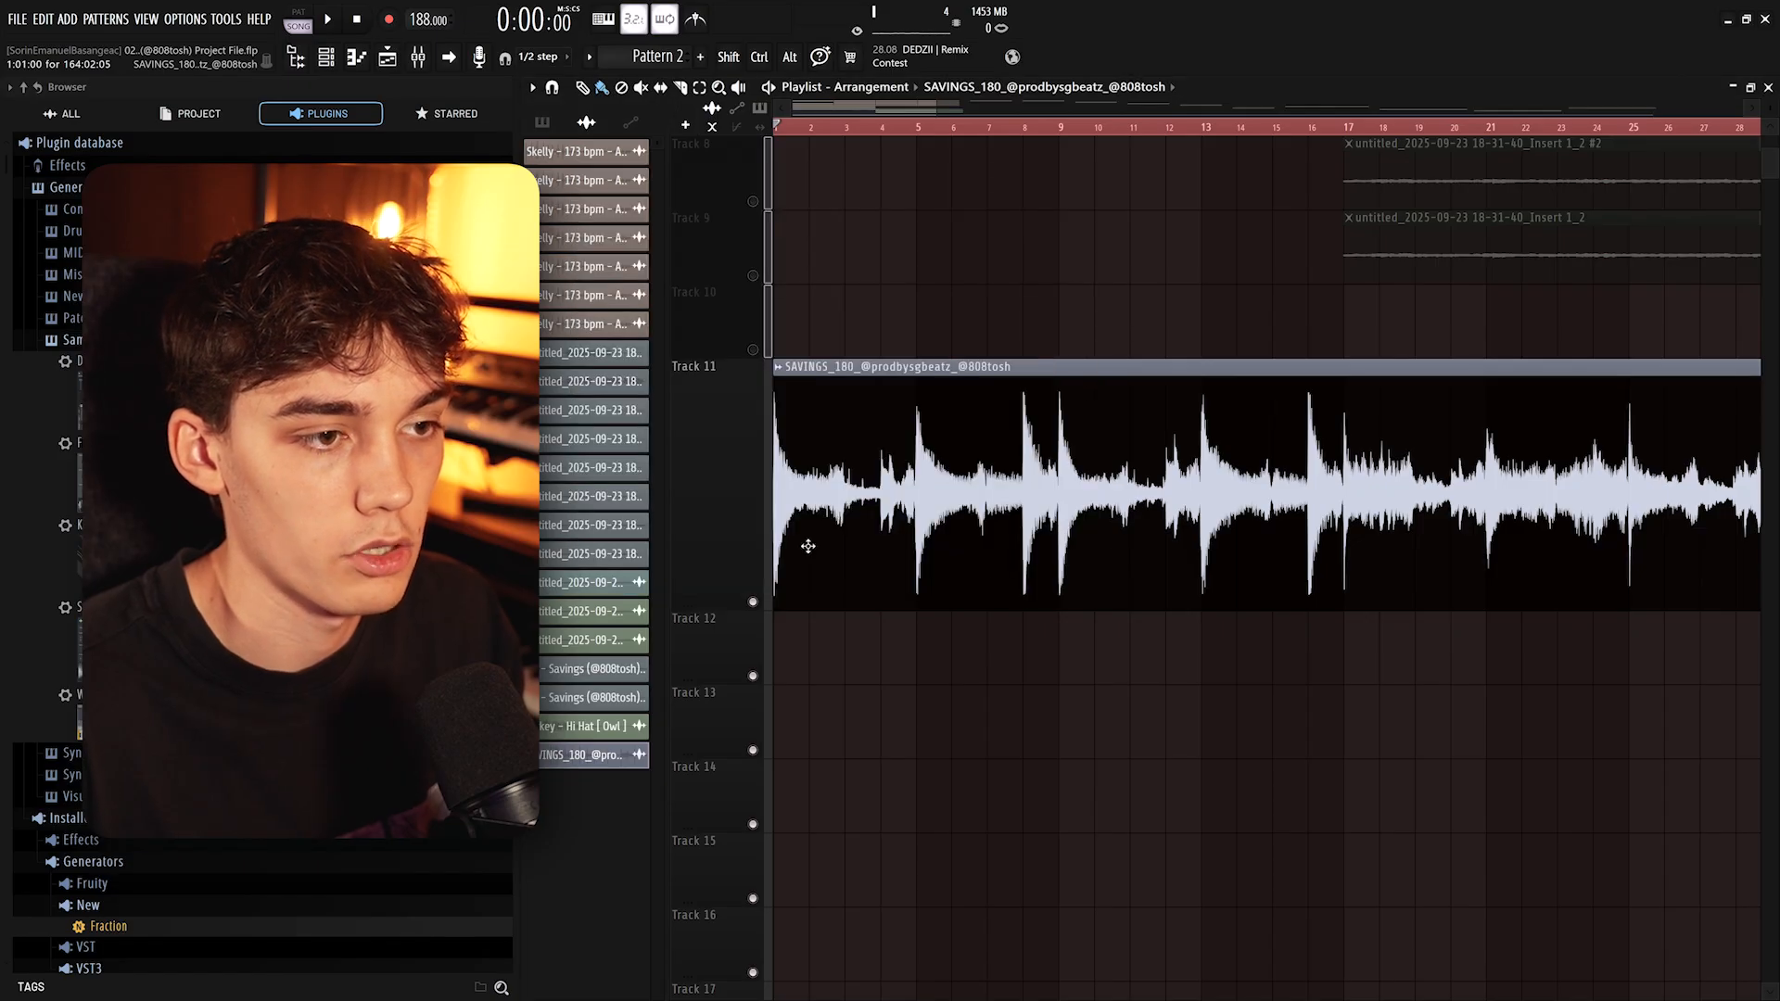
scroll(1042, 460, "up", 8)
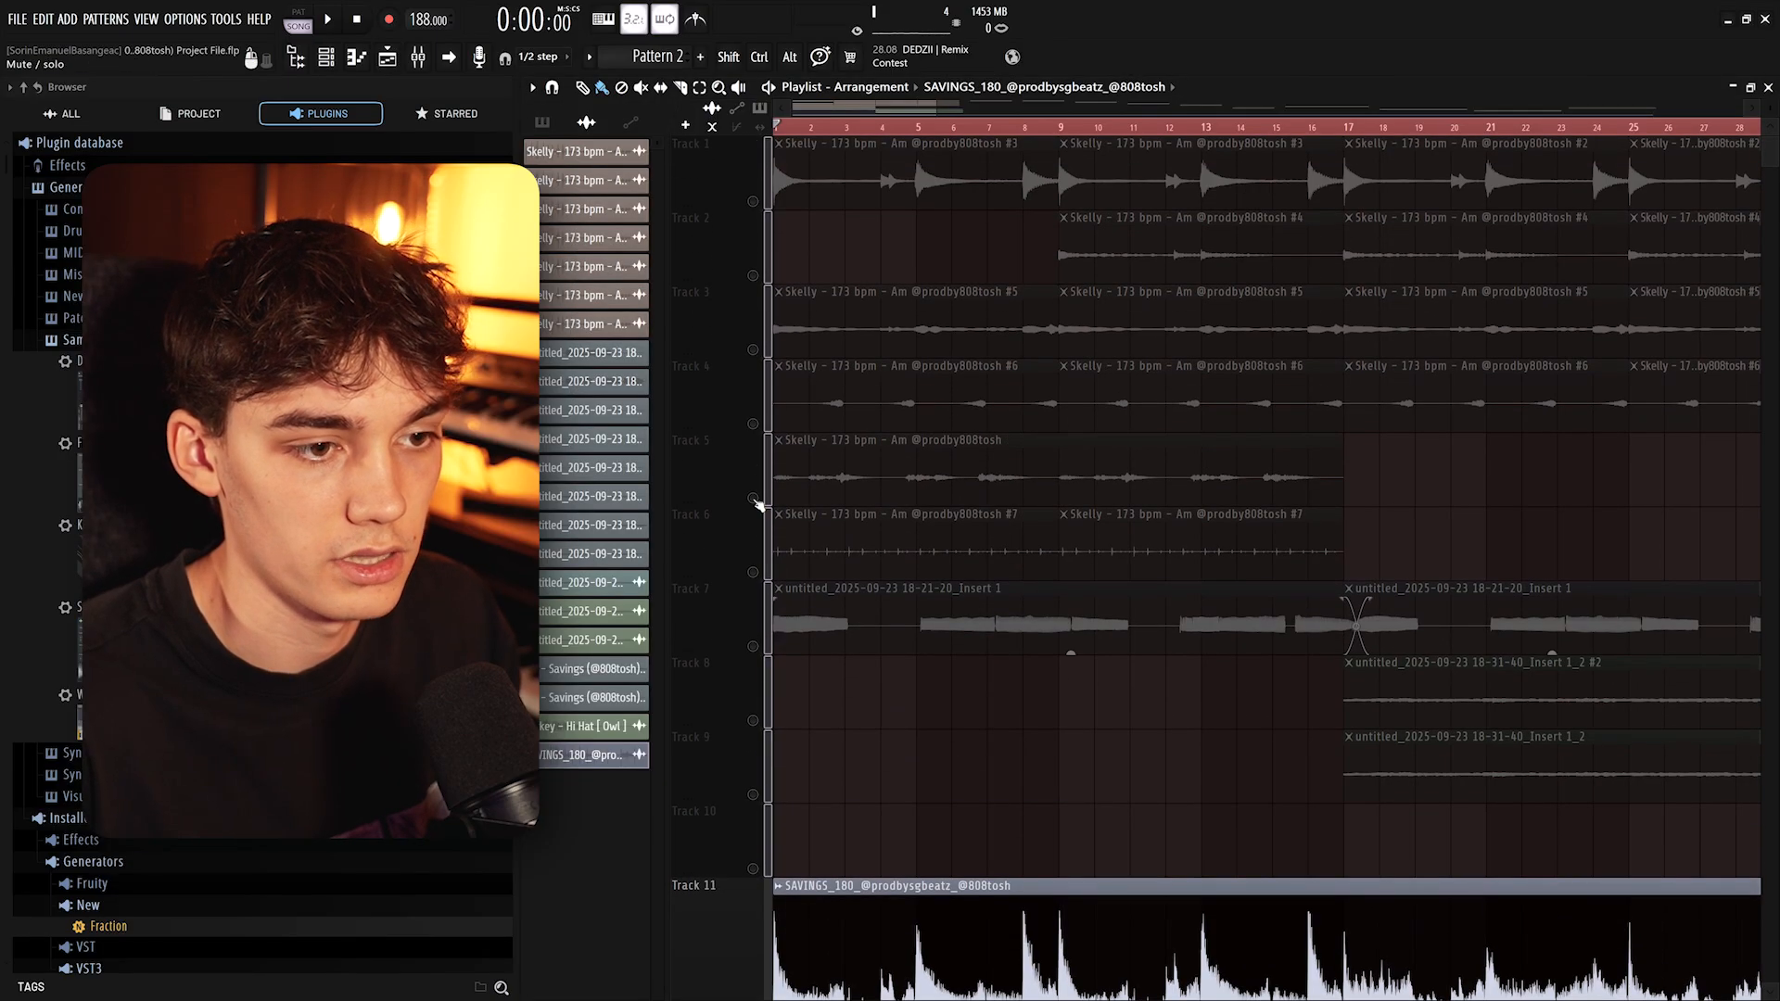
scroll(1222, 546, "down", 4)
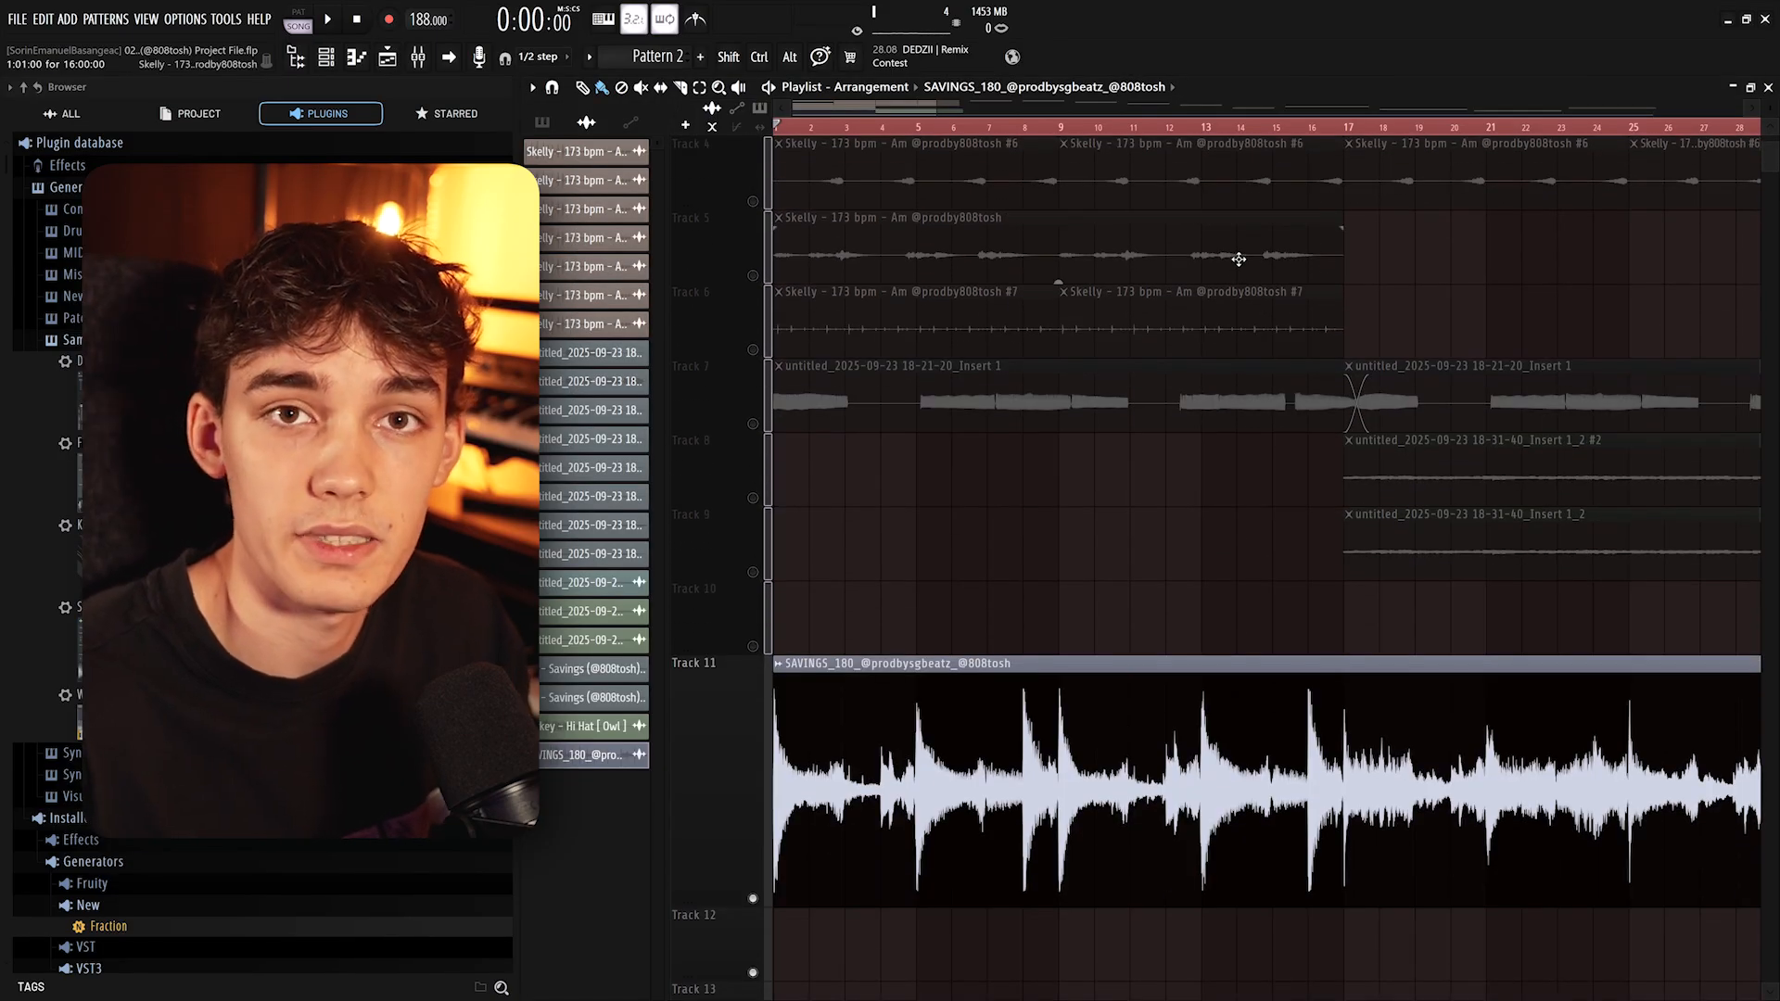
scroll(901, 533, "down", 2)
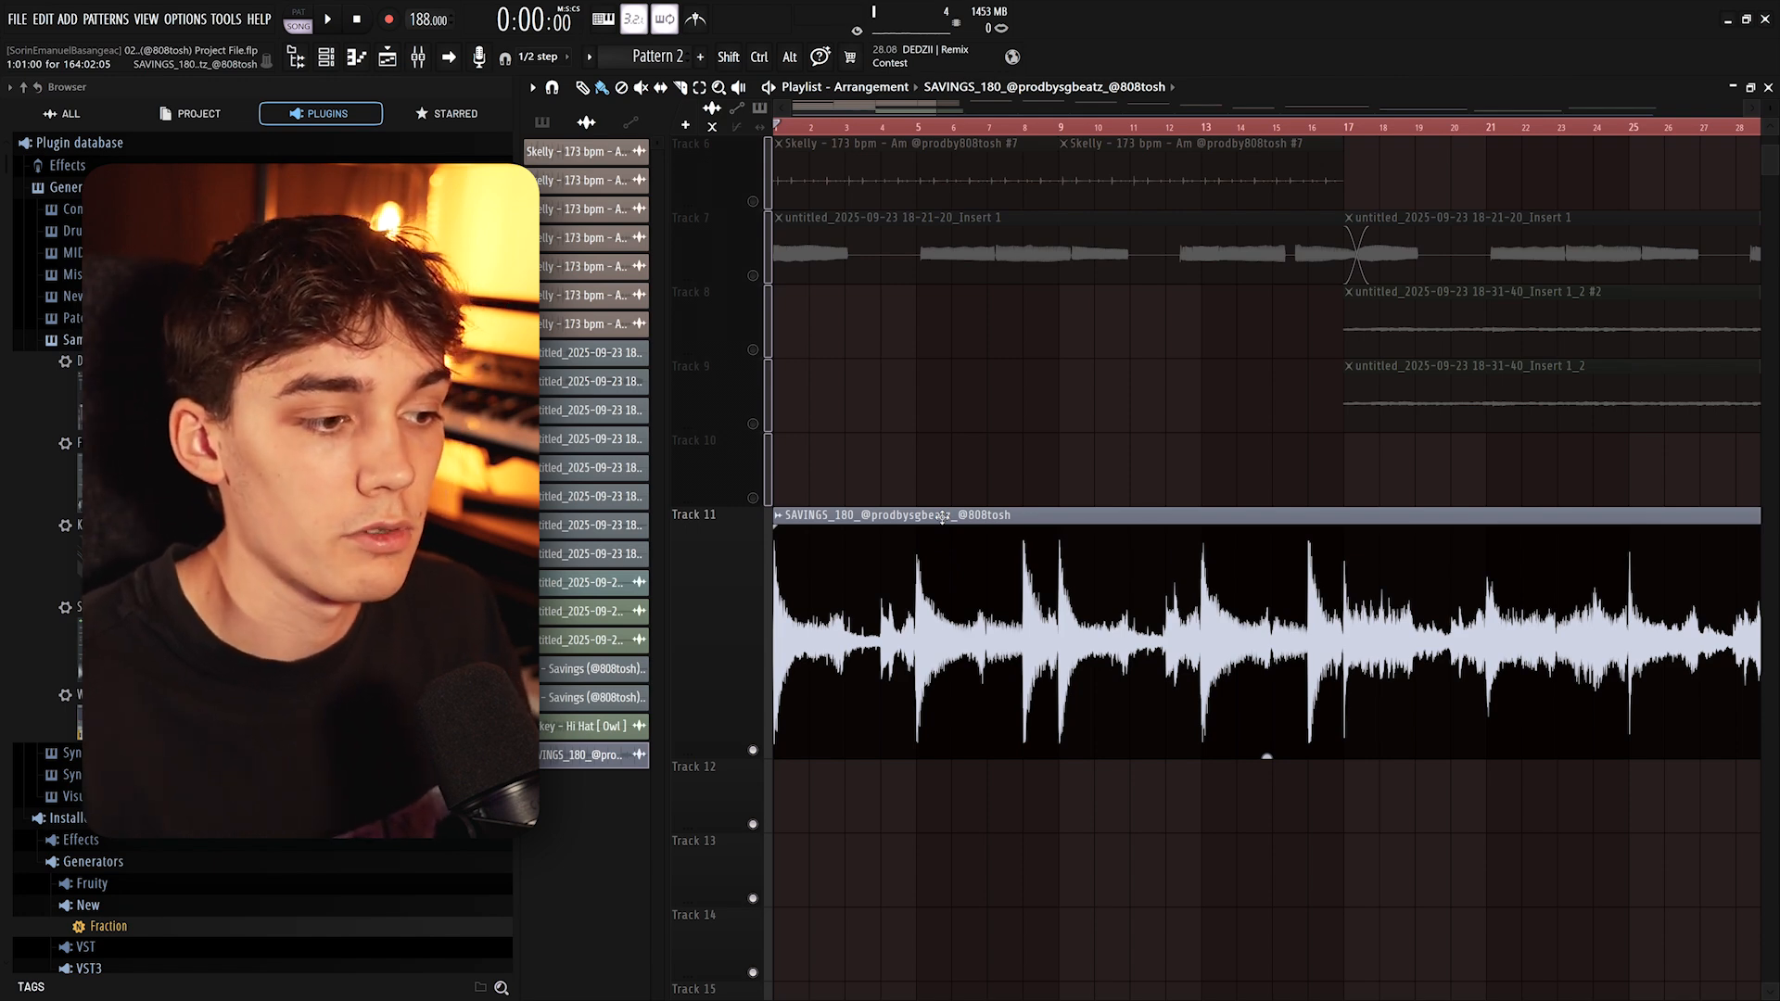
scroll(942, 517, "down", 3)
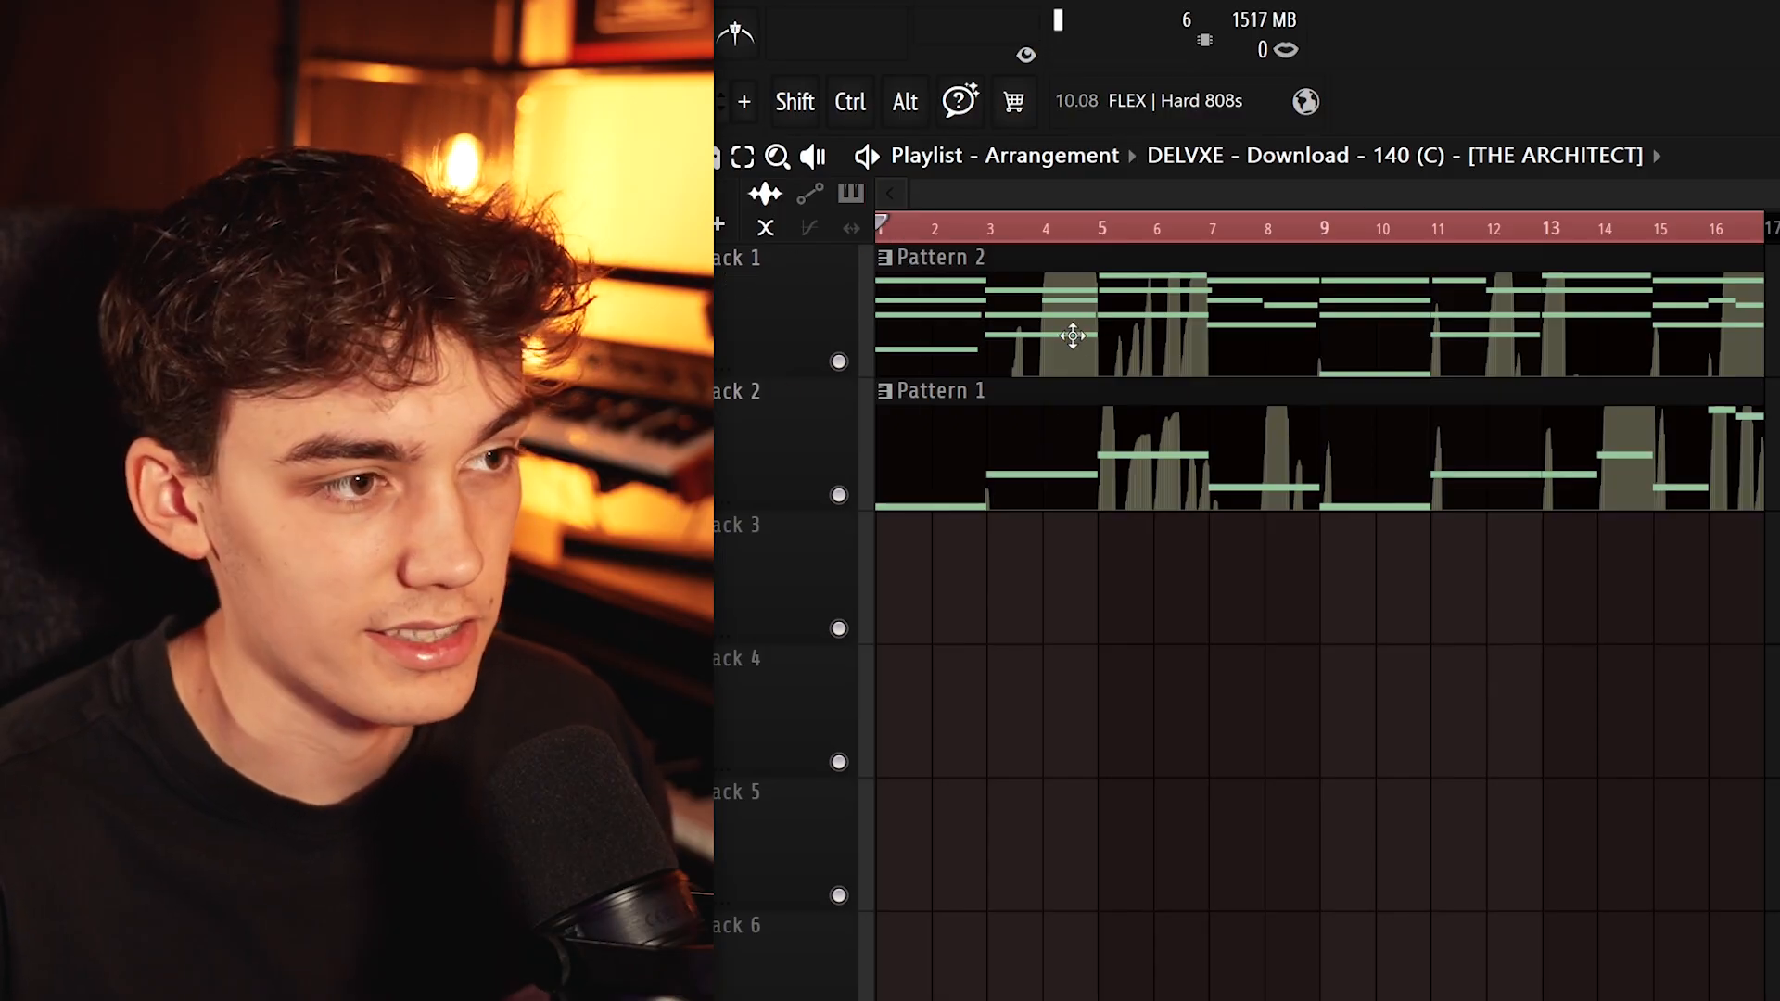
Play the two-pattern arrangement and inspect the Analog Lab V channel's PEDALTRON preset, closing its window and the channel rack
key("space")
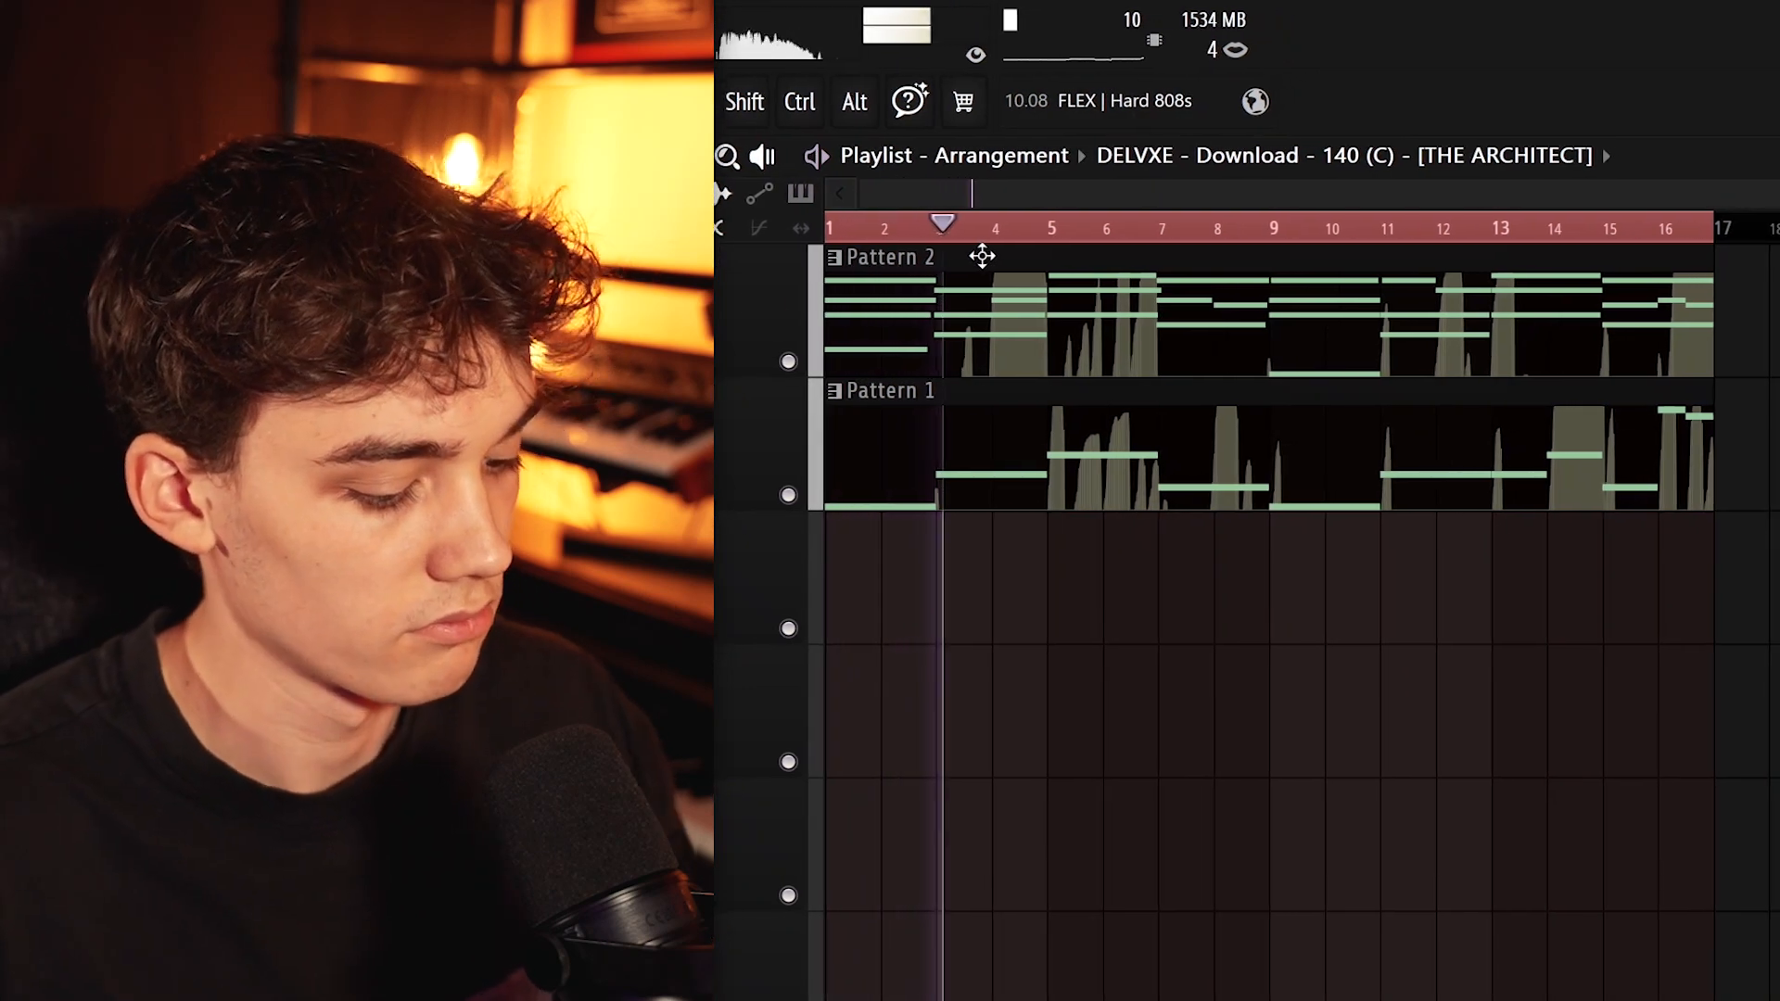
key("F6")
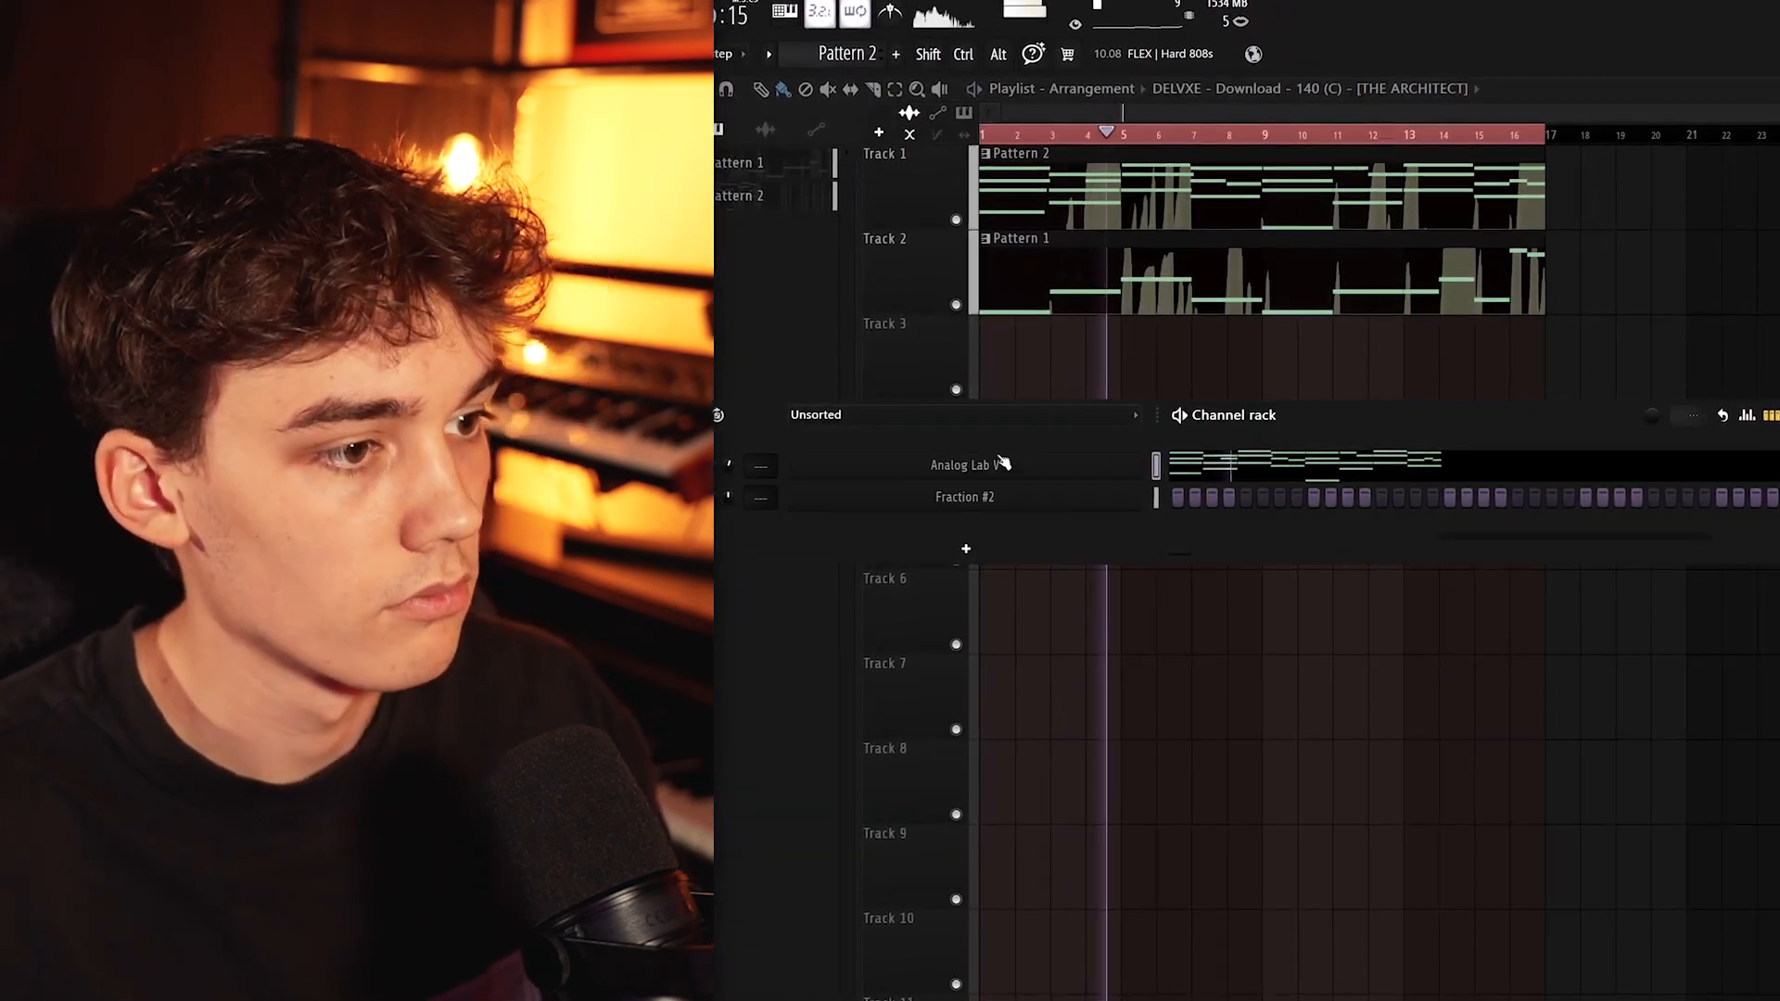
left_click(993, 468)
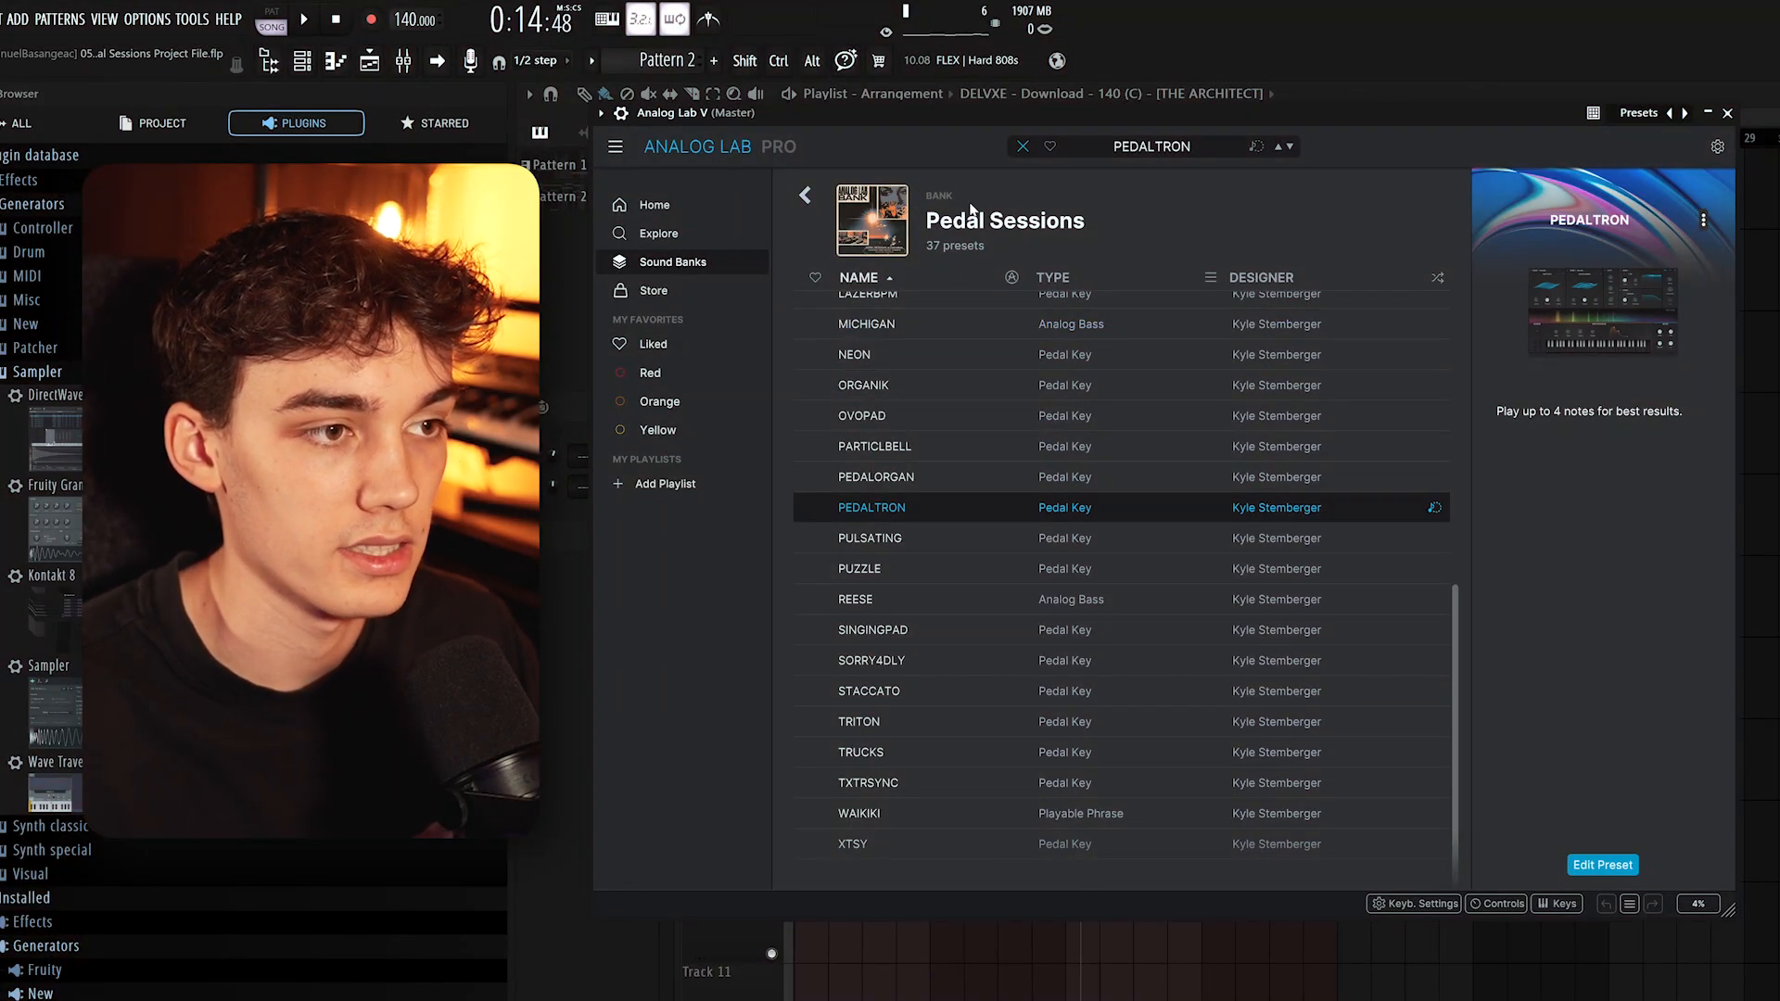
left_click(1729, 113)
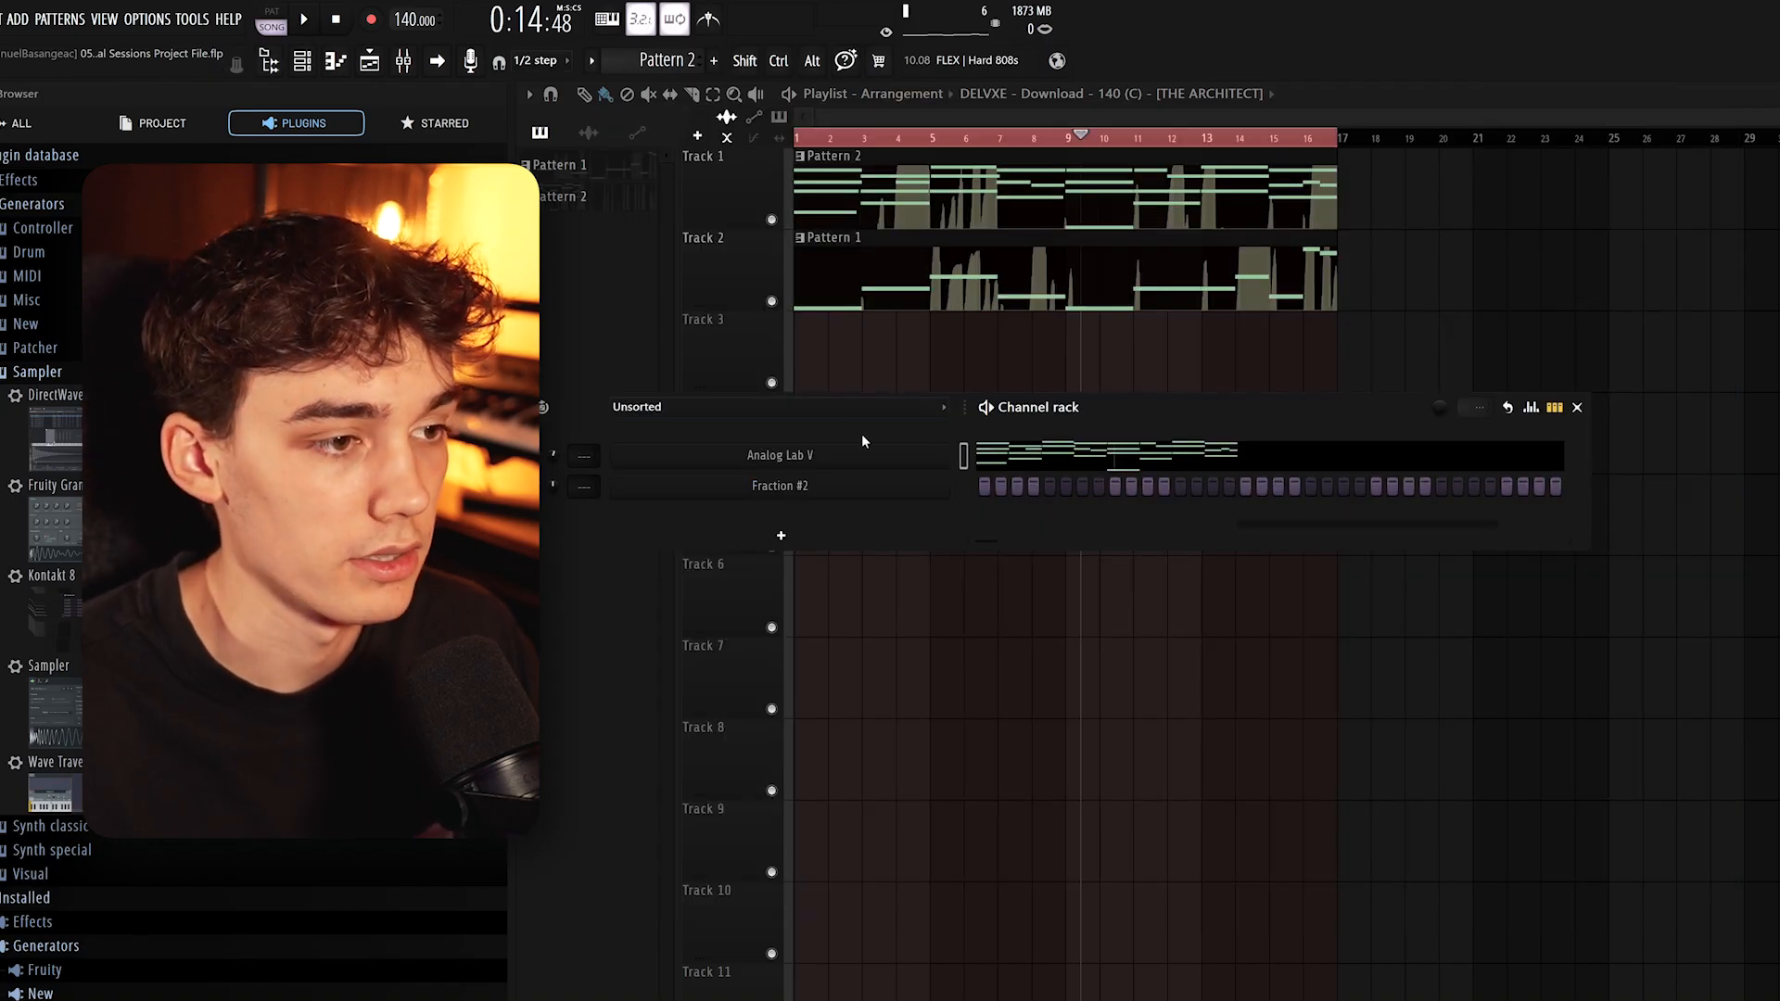
left_click_drag(1024, 404, 1138, 301)
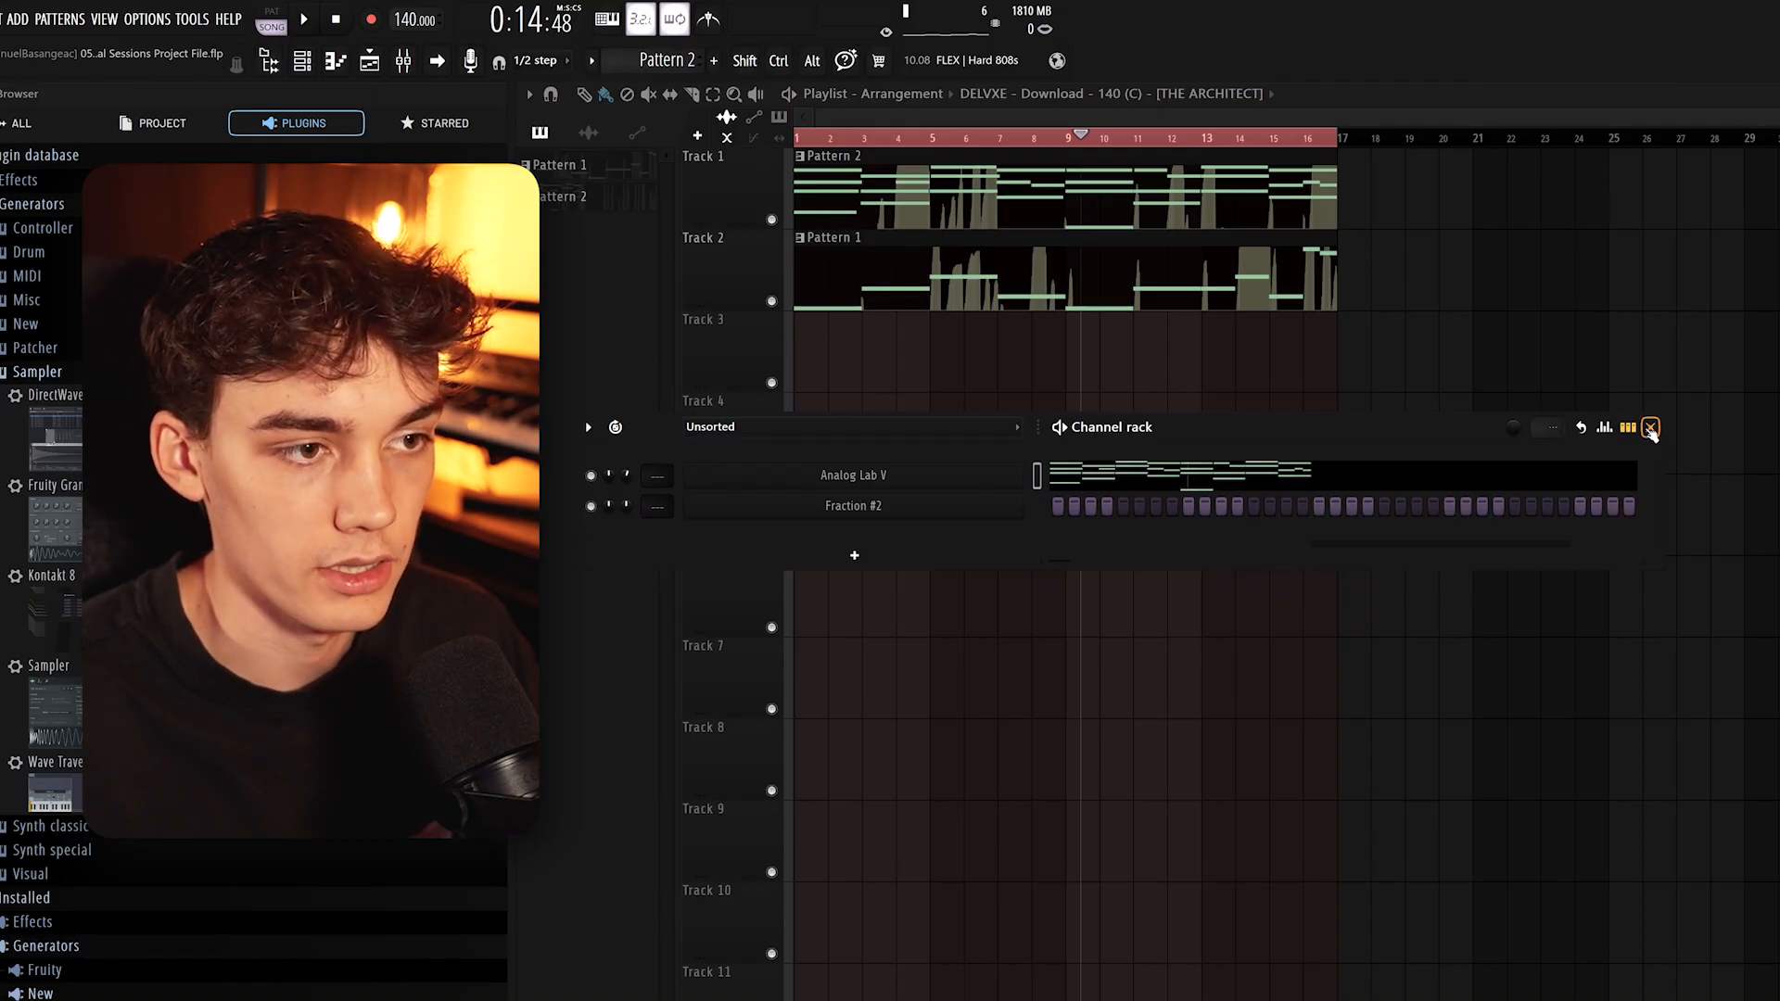
left_click(1650, 429)
Audition loops in THE ARCHITECT pack and place DELVXE - Rapid - 134 (C) at the start of Track 3
left_click(41, 127)
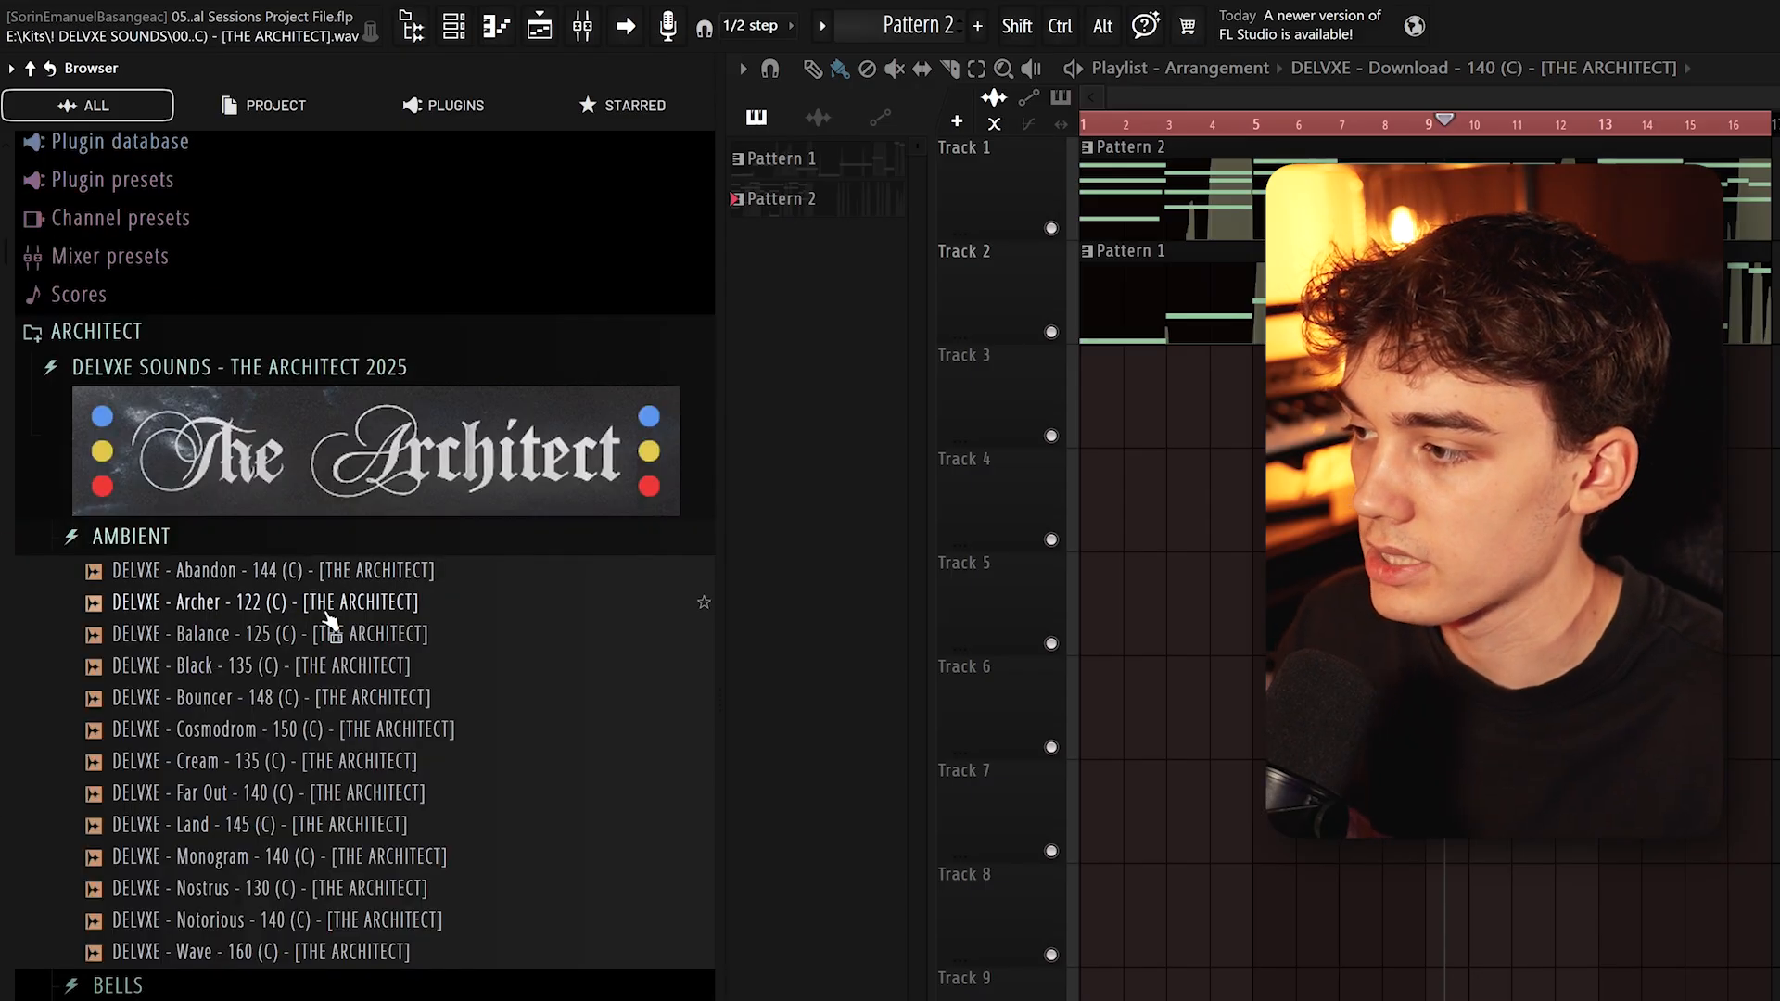
scroll(327, 615, "down", 4)
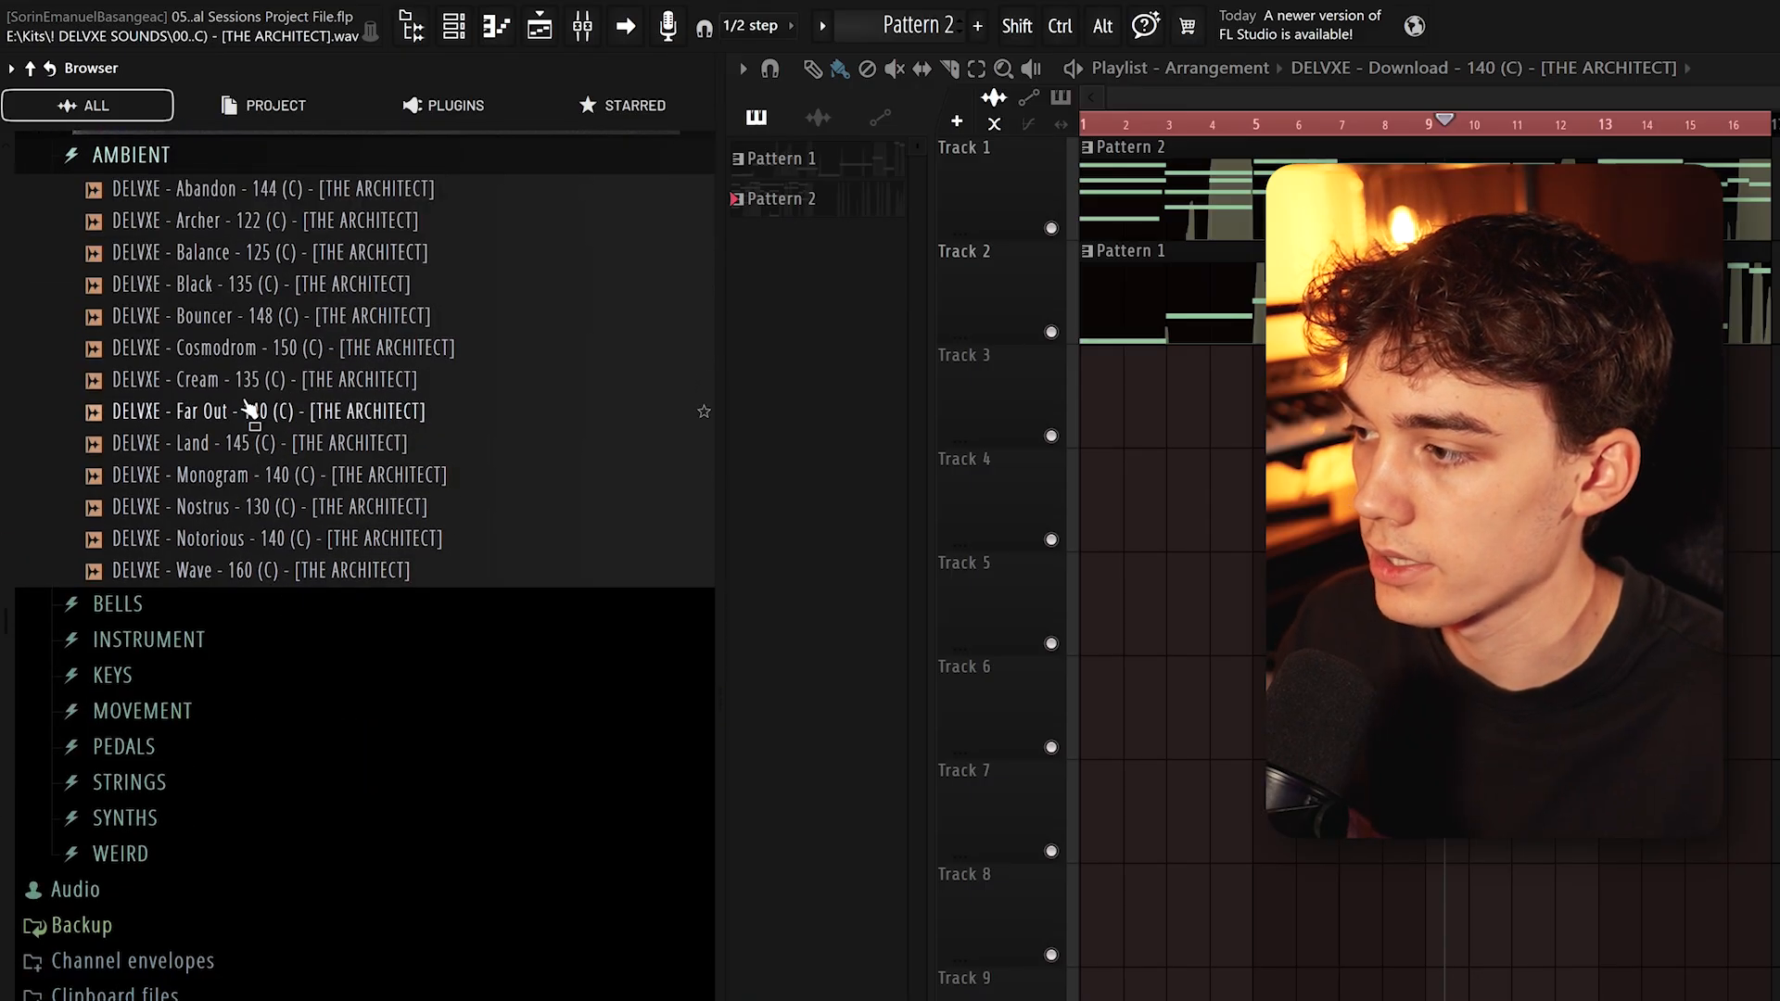
left_click(255, 286)
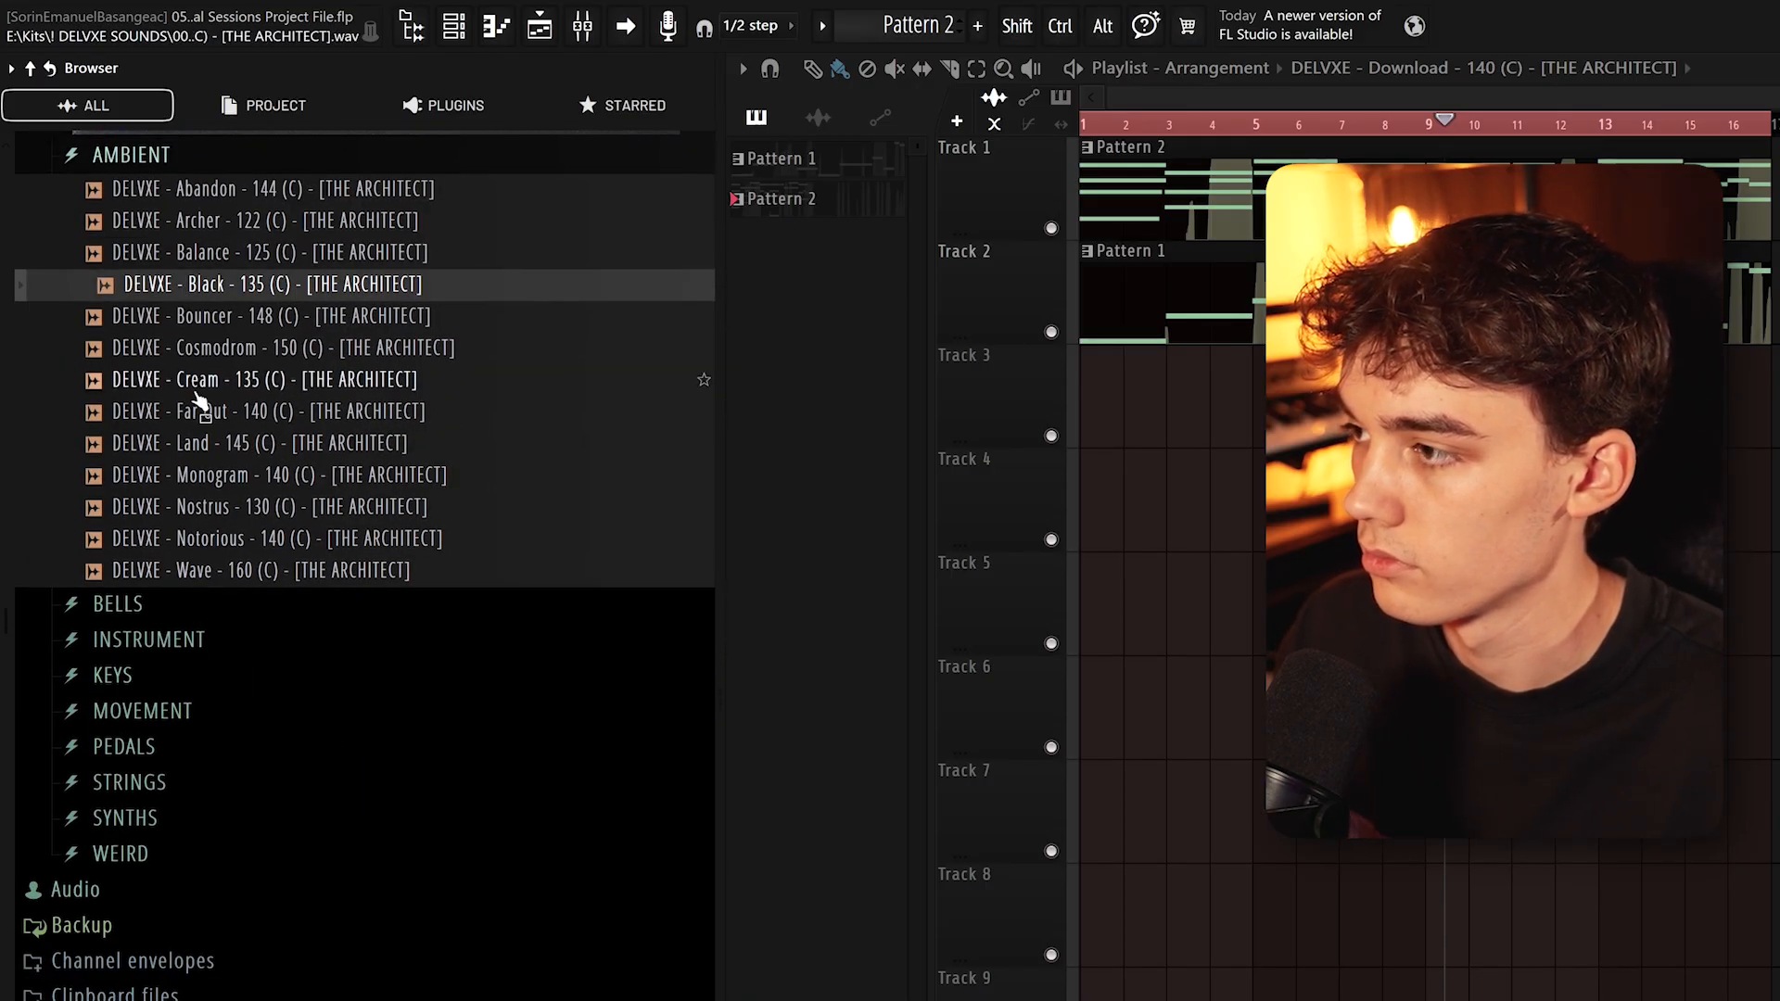
key("space")
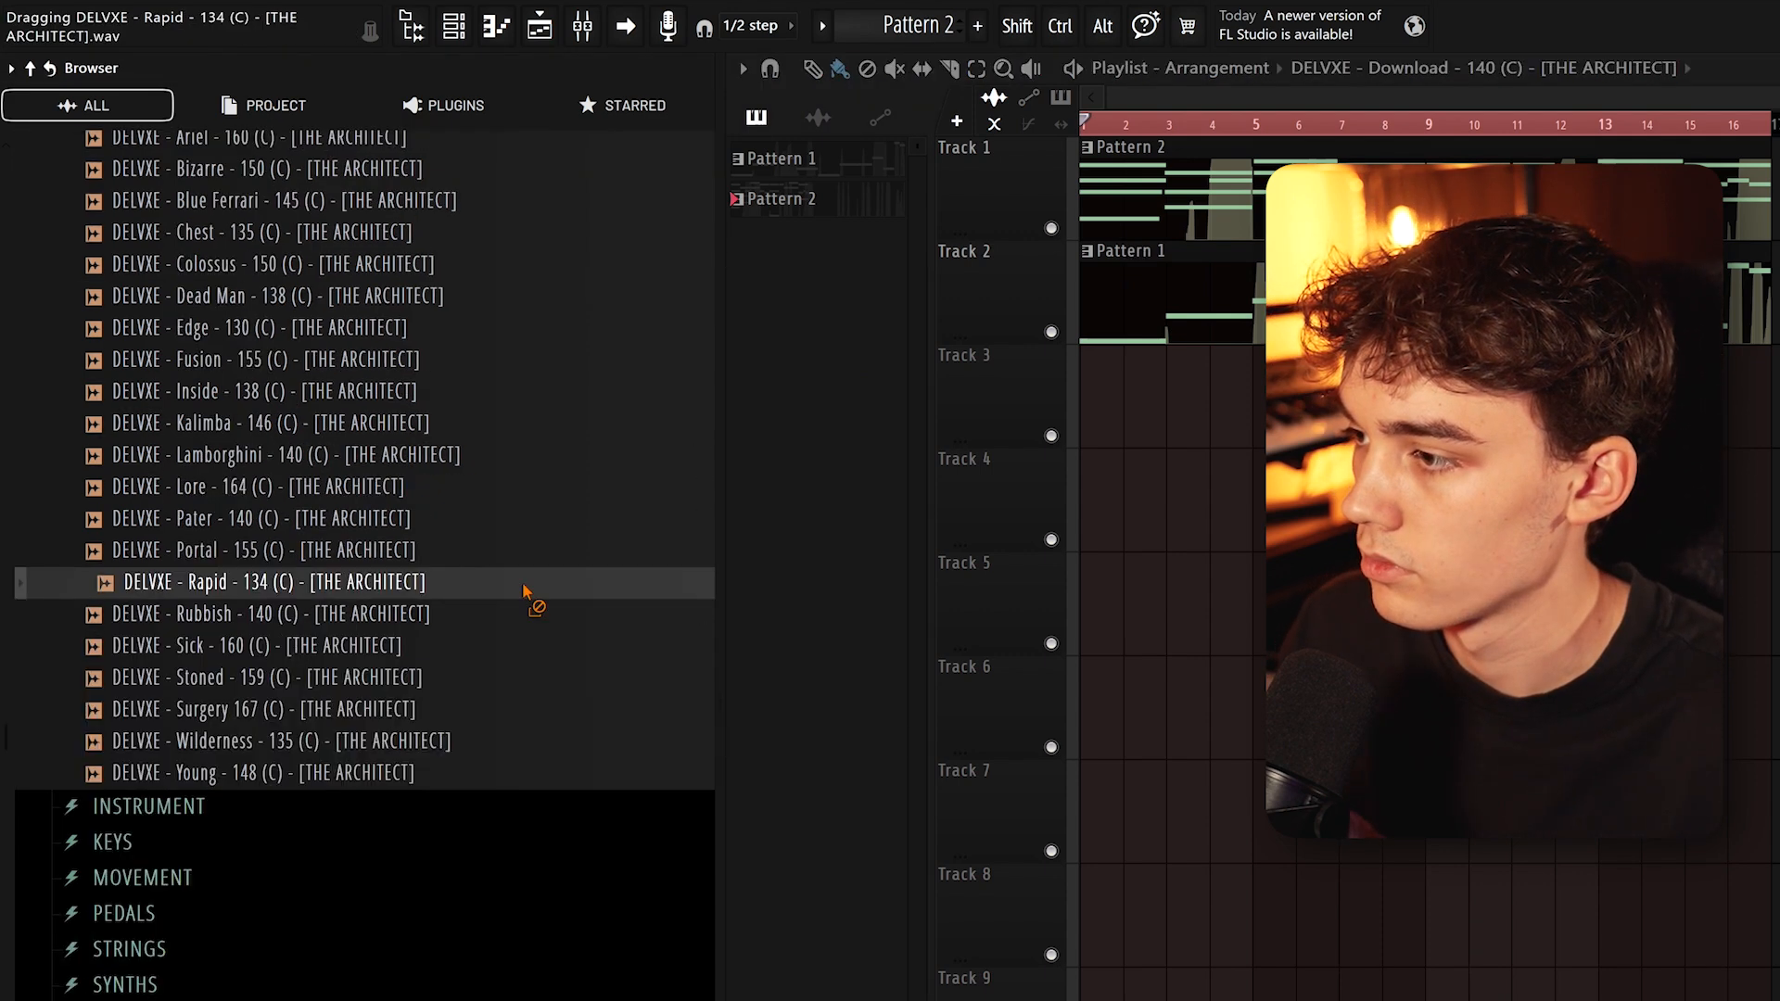
left_click_drag(524, 593, 1083, 405)
left_click_drag(470, 425, 433, 439)
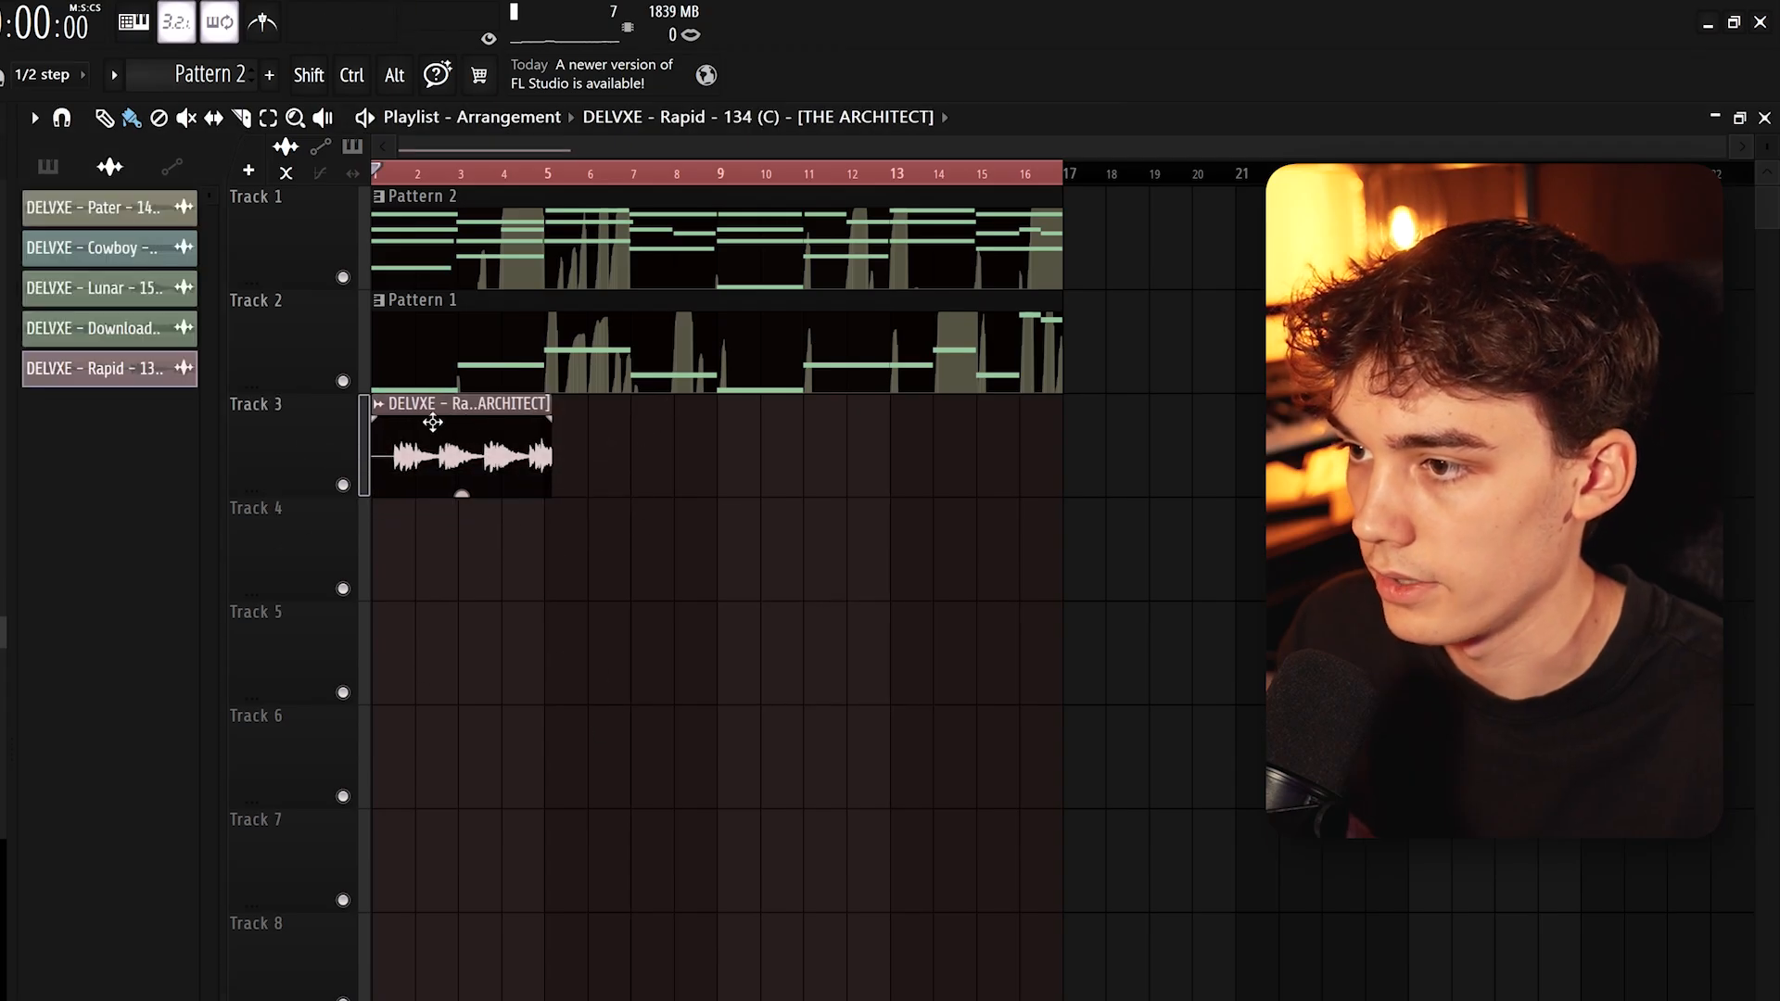
Fit the Rapid clip to four bars in Stretch mode and lower its pitch with the pitch range at 12
double_click(433, 410)
left_click_drag(459, 210, 848, 380)
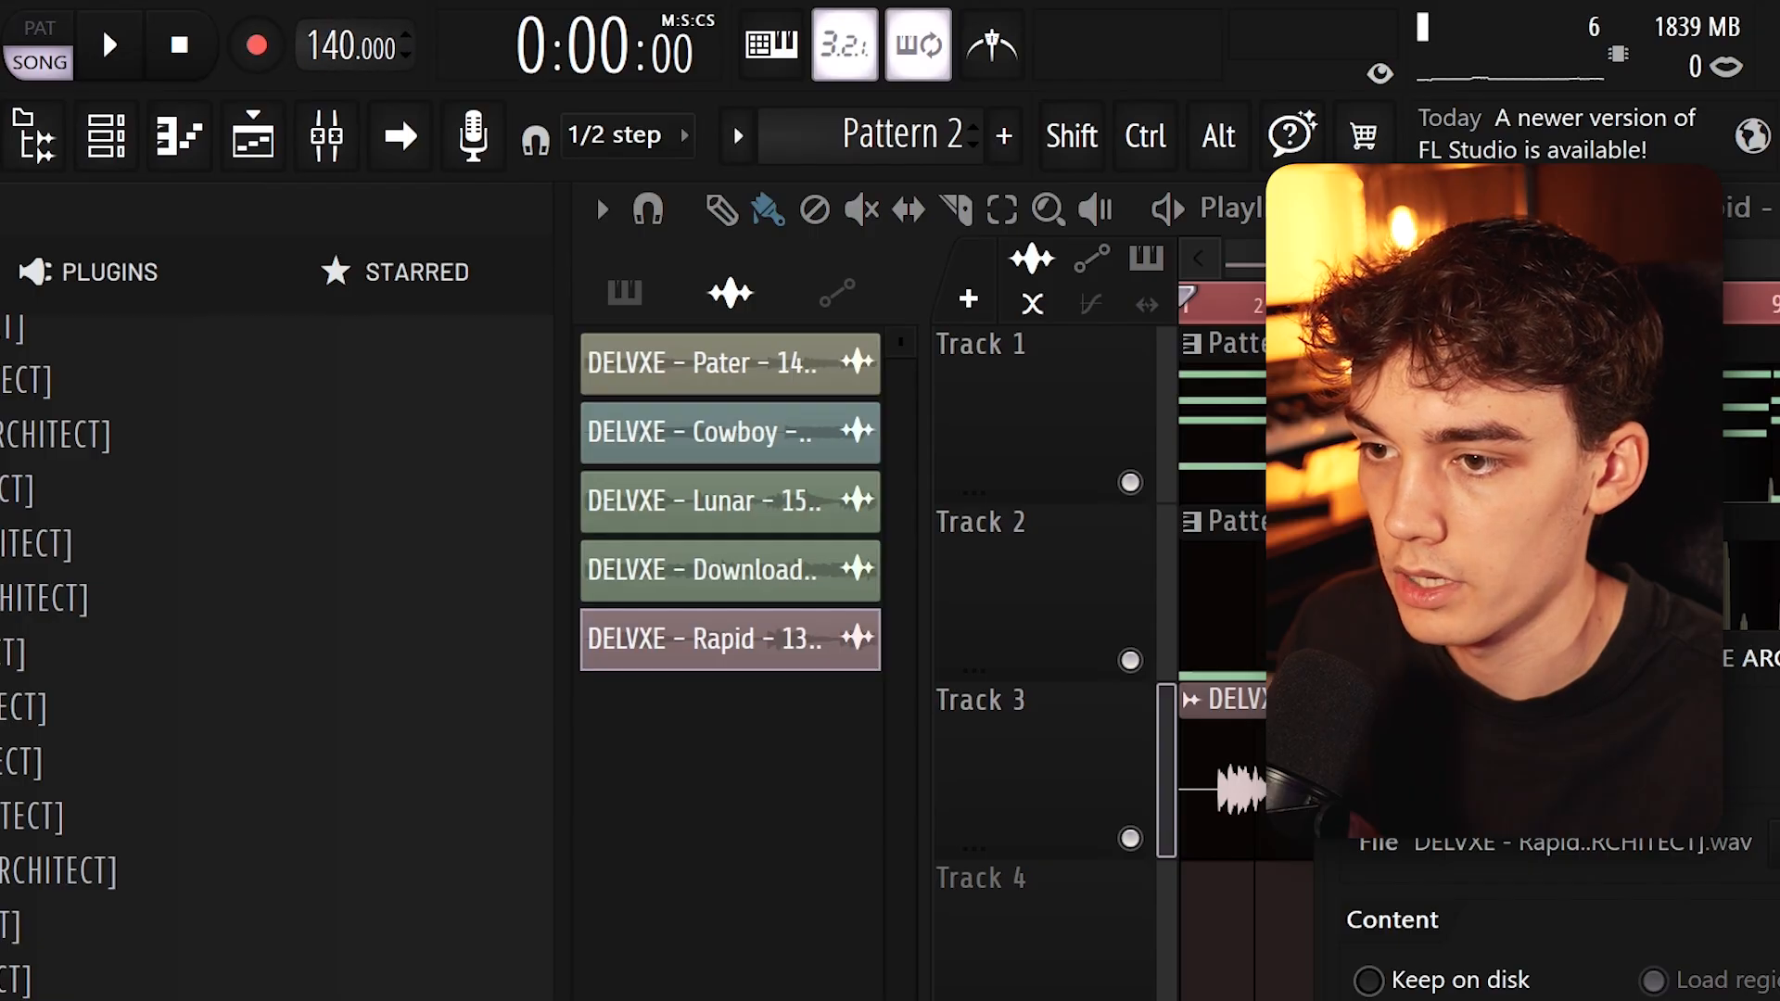
left_click(1490, 312)
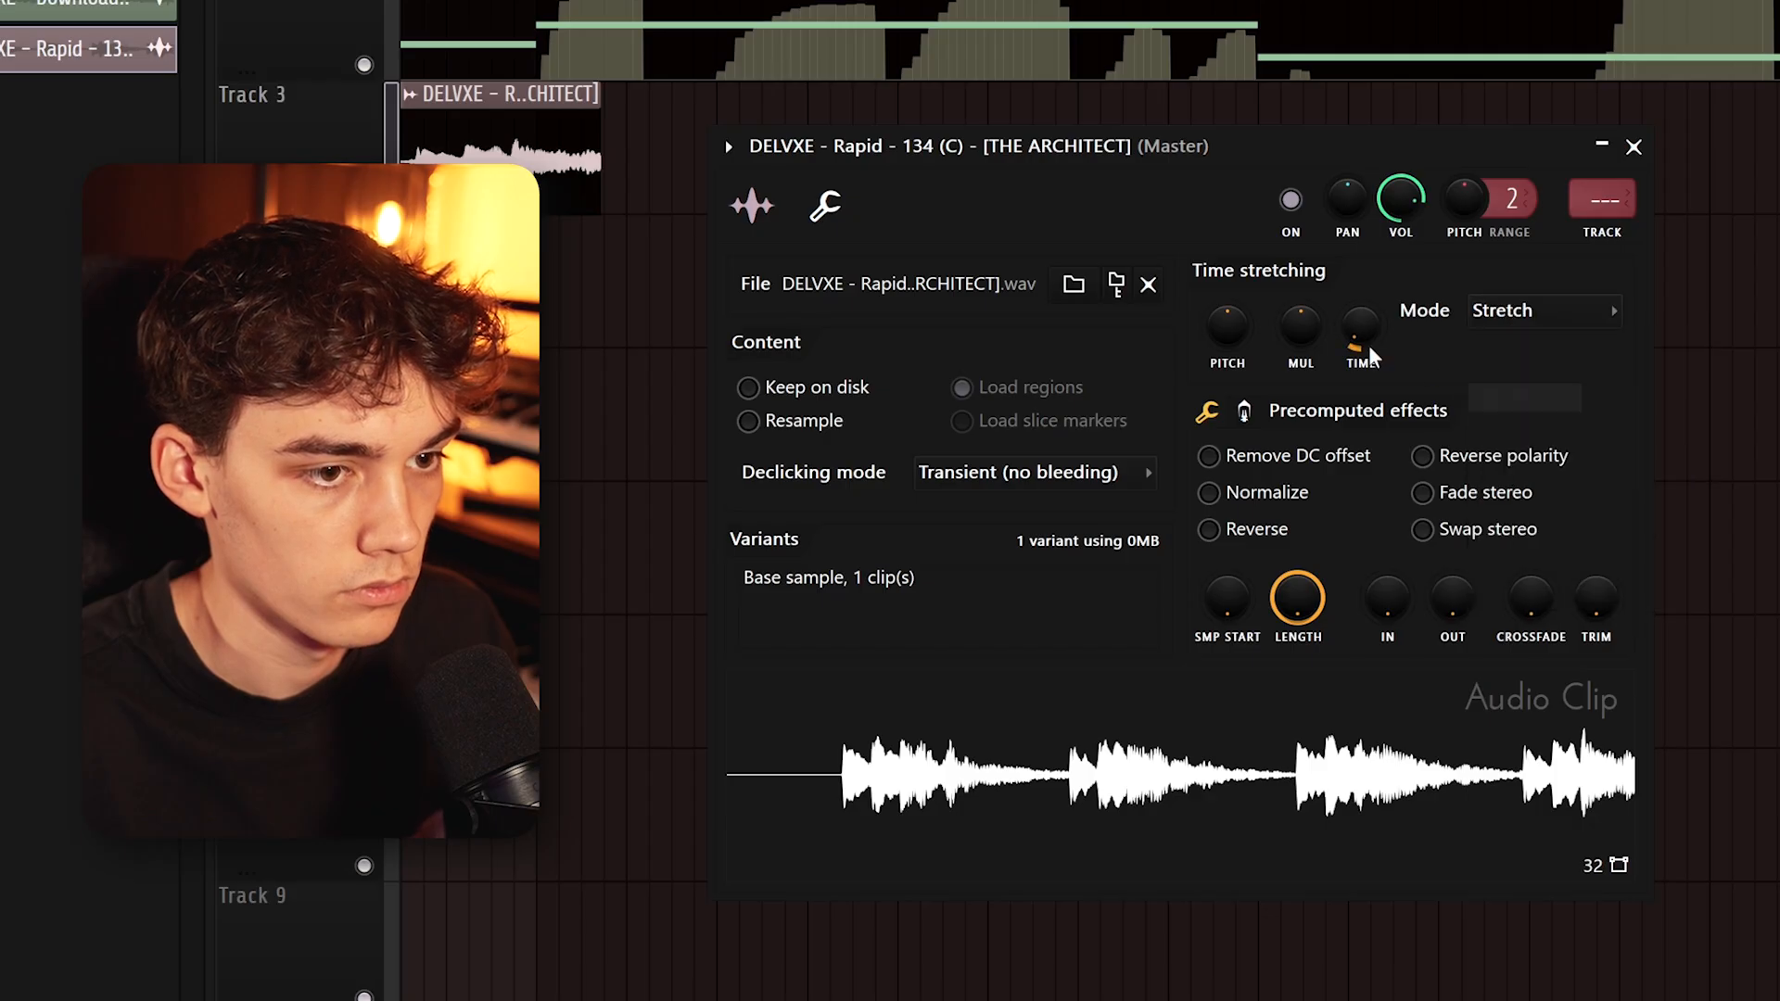
left_click_drag(1383, 355, 1383, 343)
left_click(1633, 146)
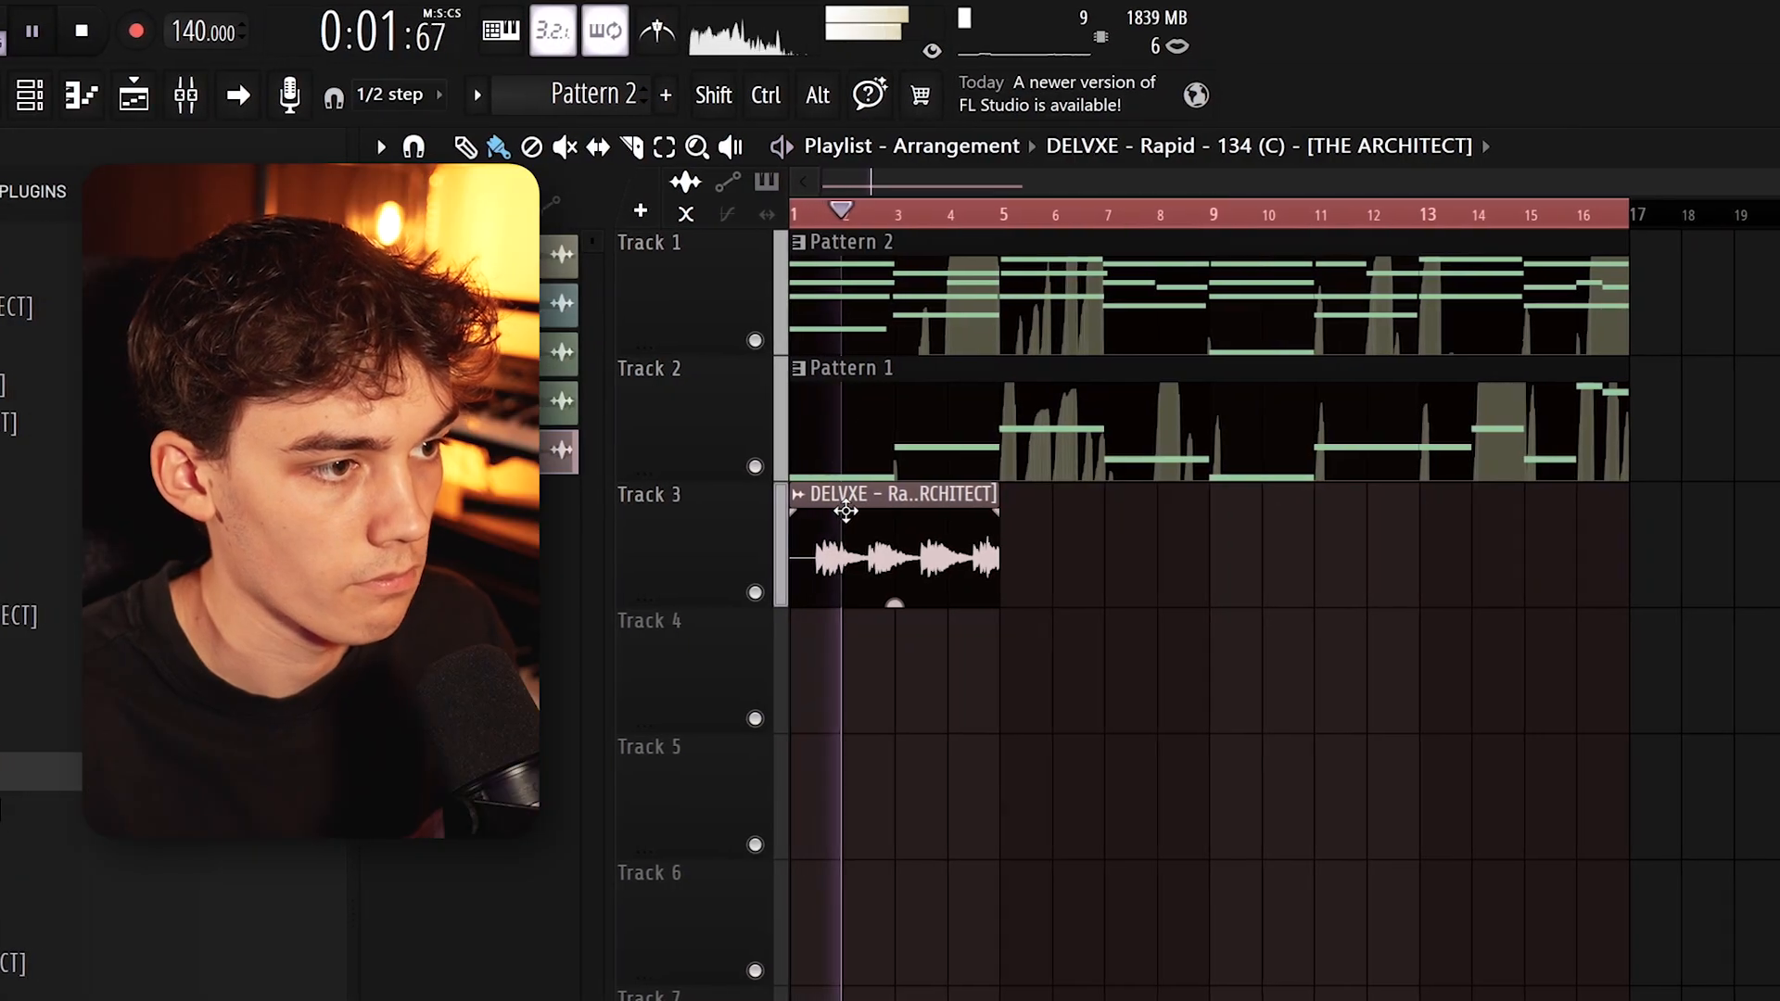
double_click(835, 494)
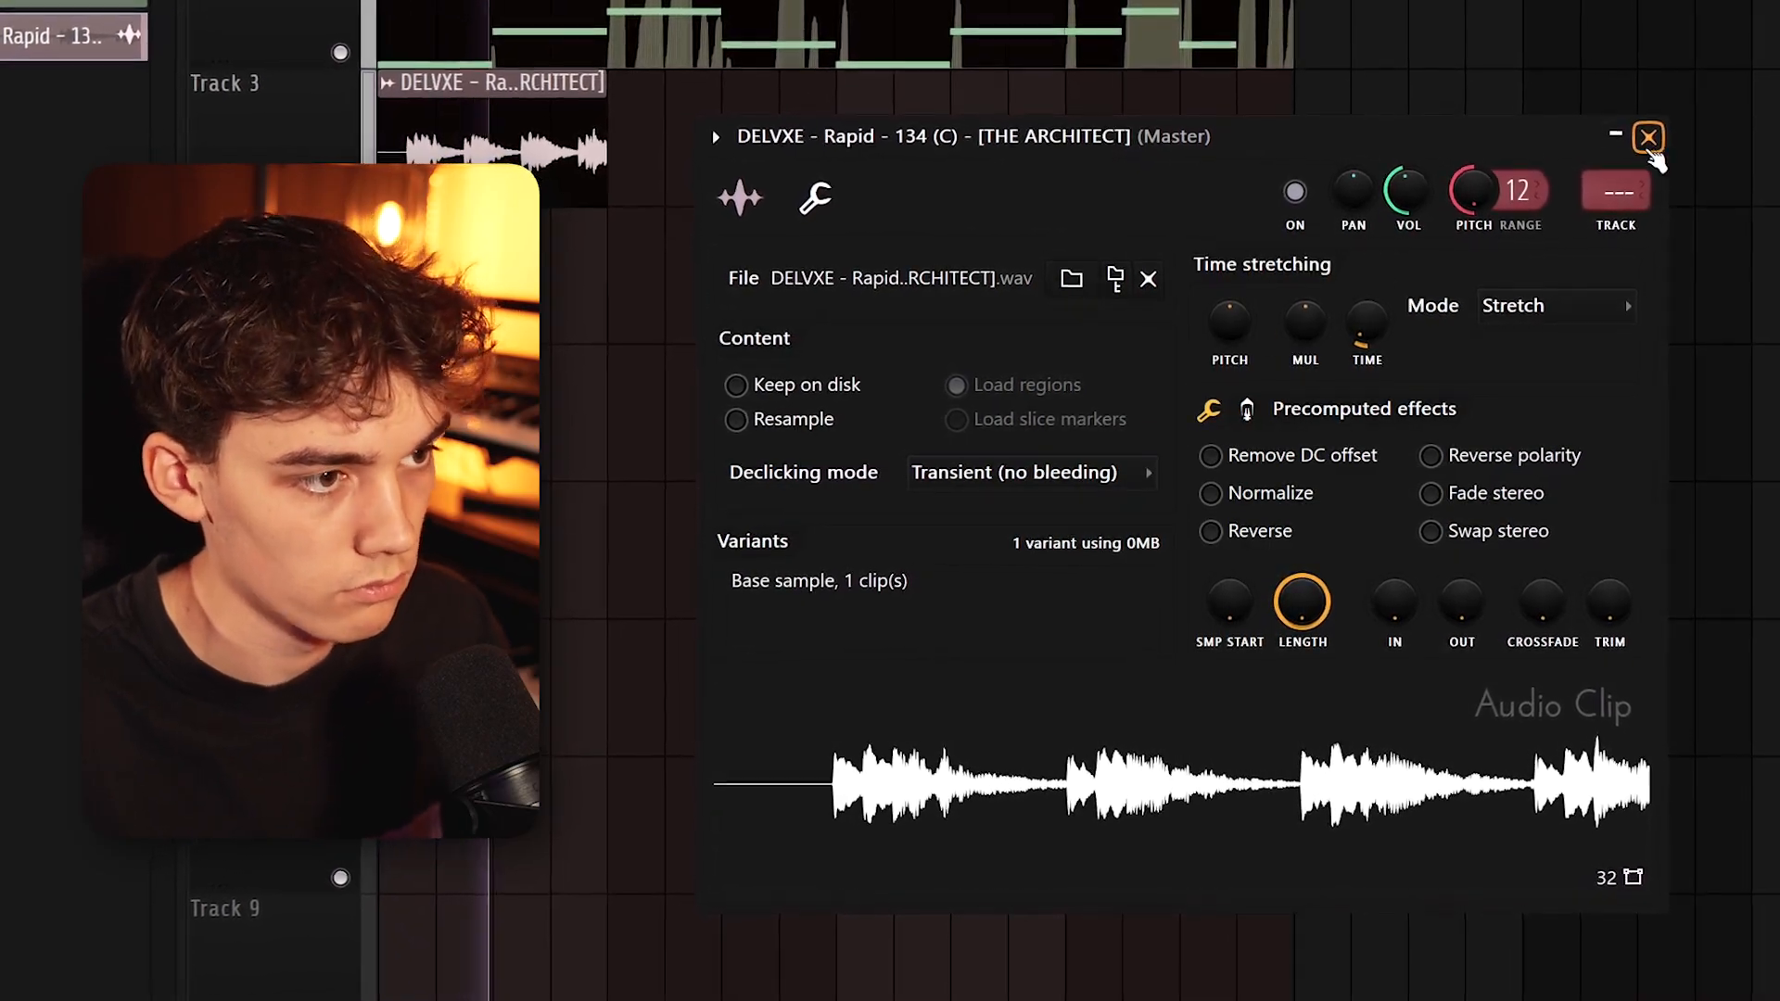
left_click(1649, 139)
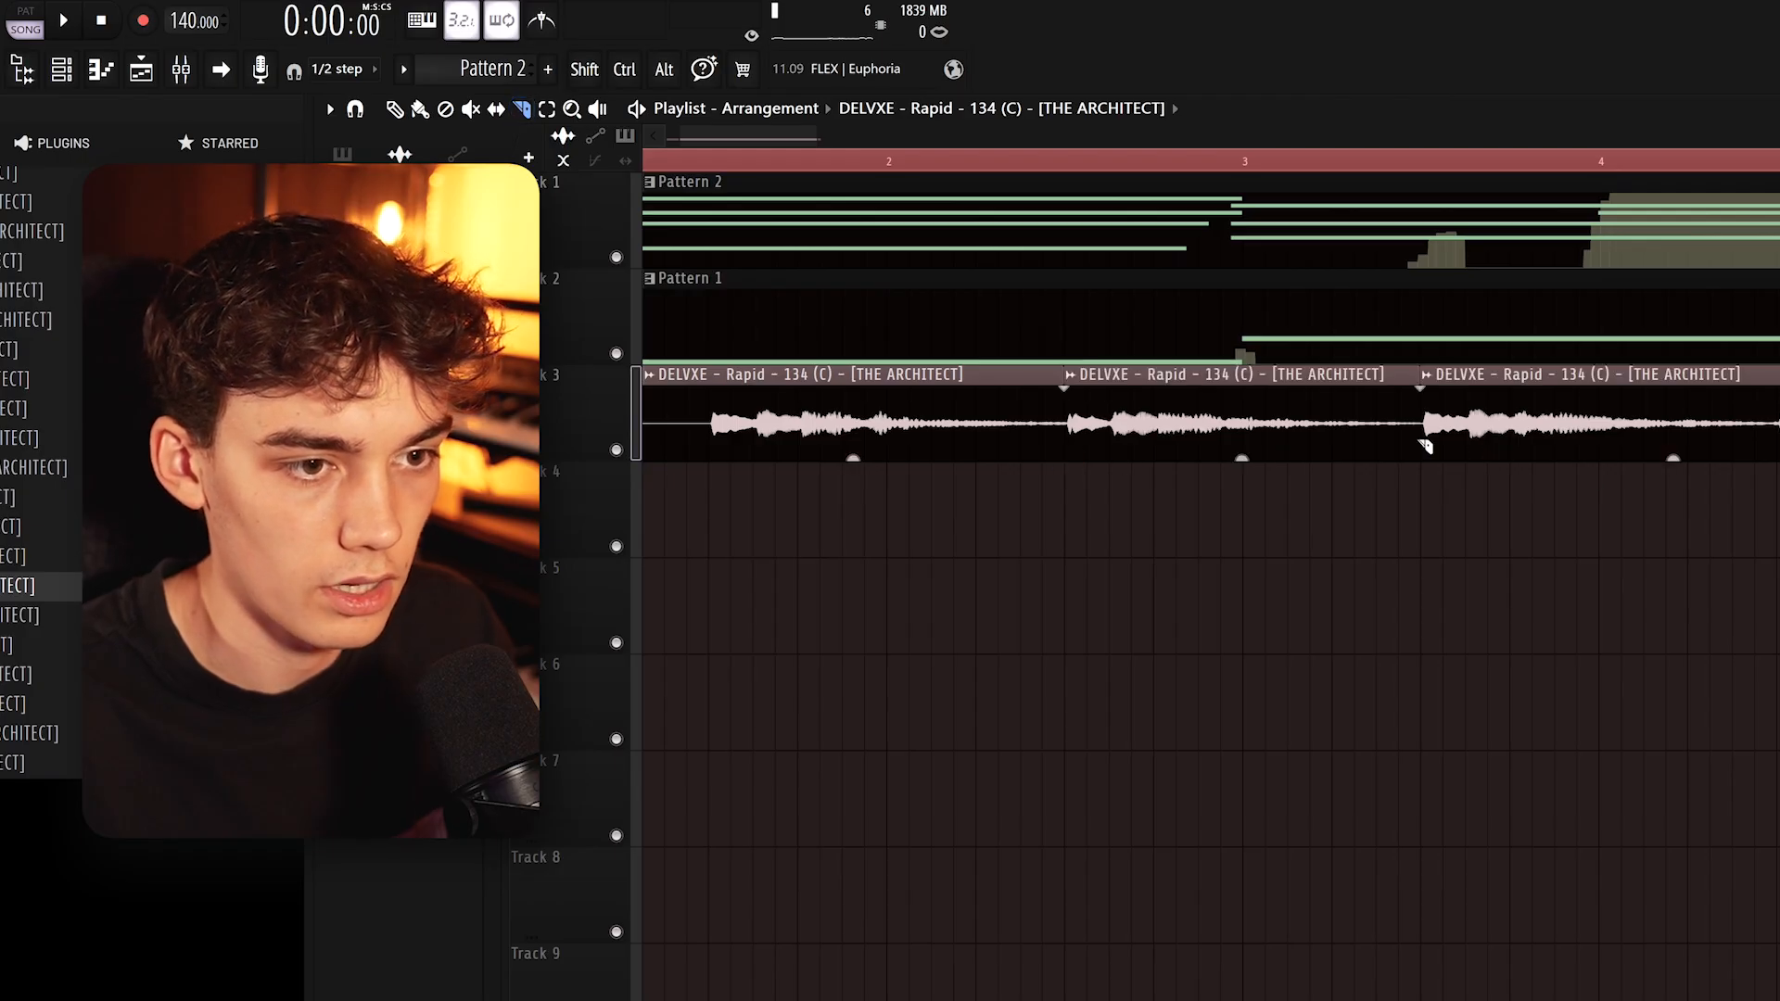
Delete the second and fourth slices of the Rapid clip on Track 3 and play the result from the start
scroll(1231, 424, "down", 2)
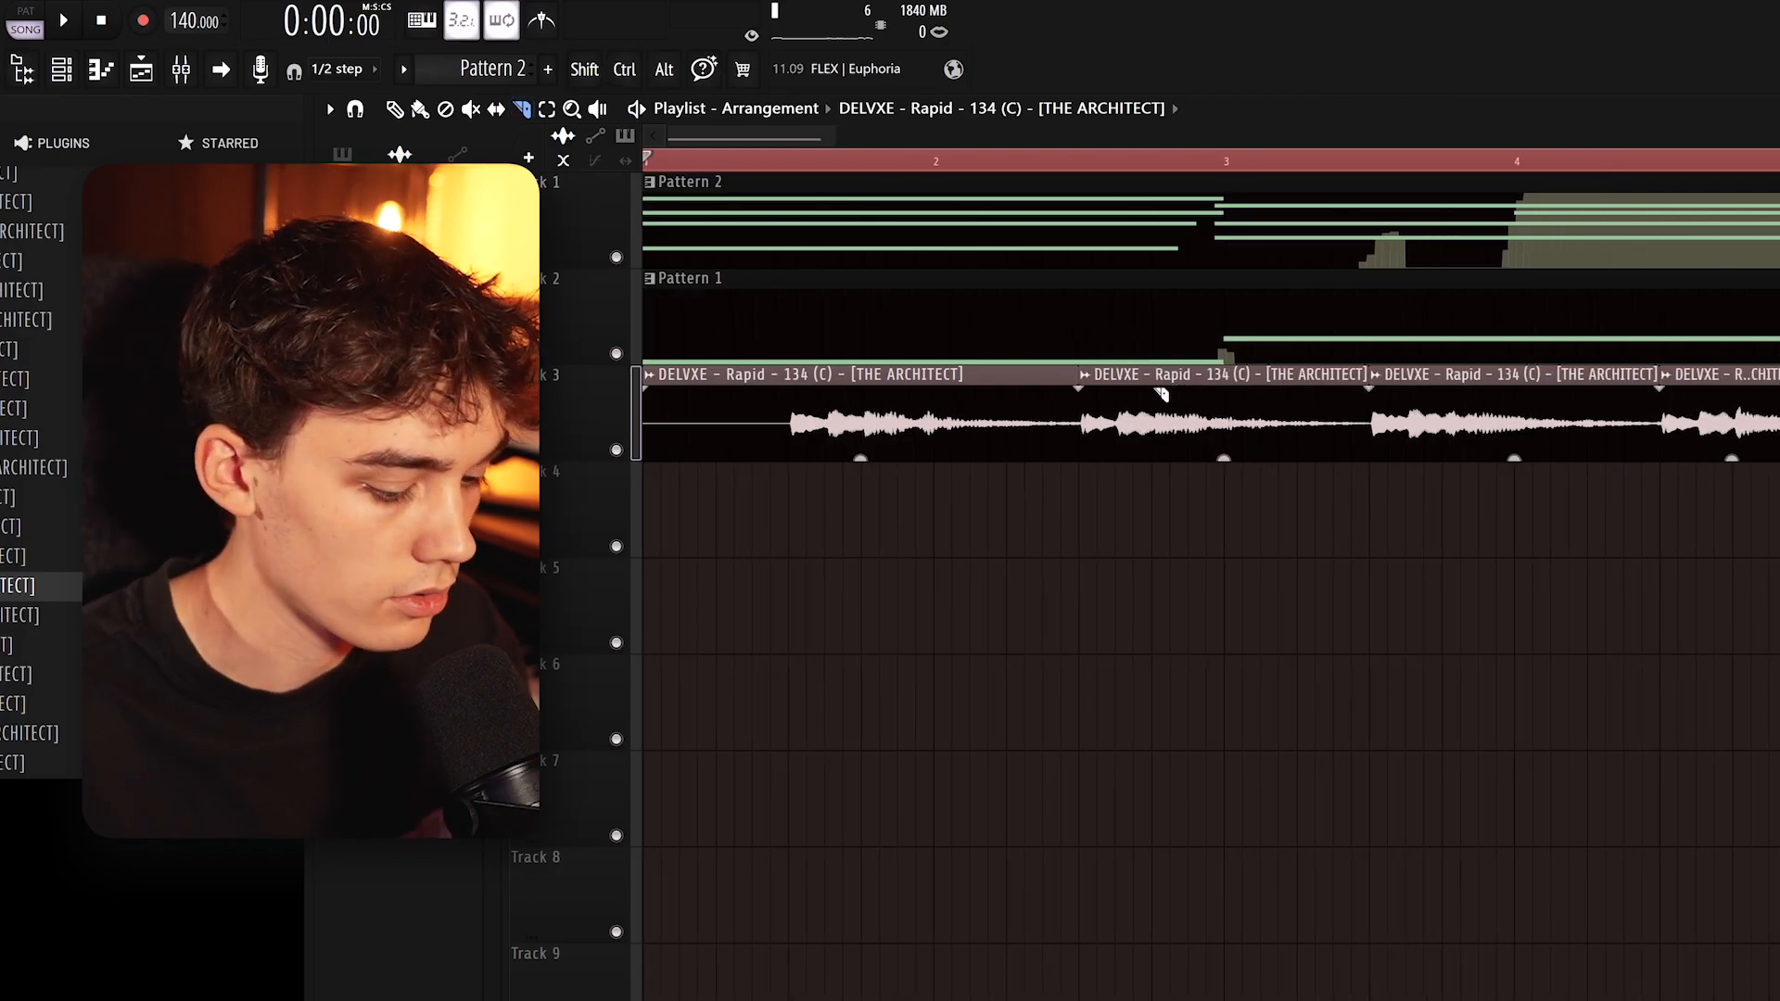
right_click(1281, 393)
right_click(1704, 385)
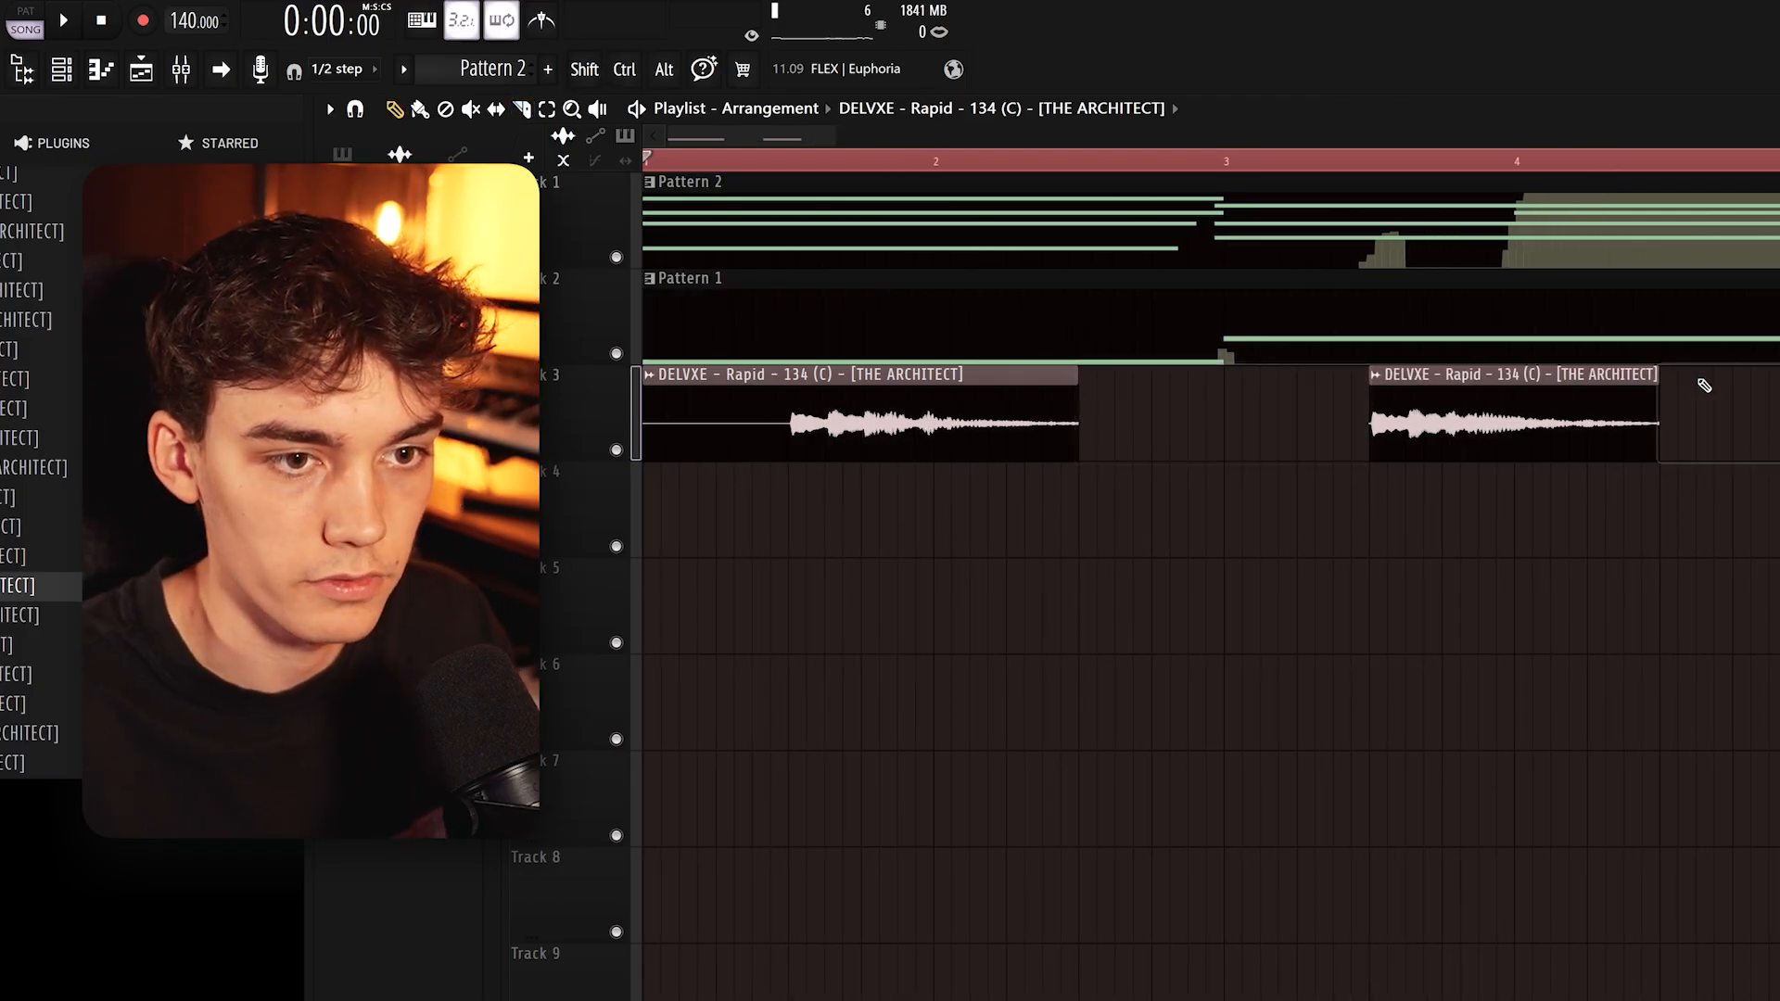
key("space")
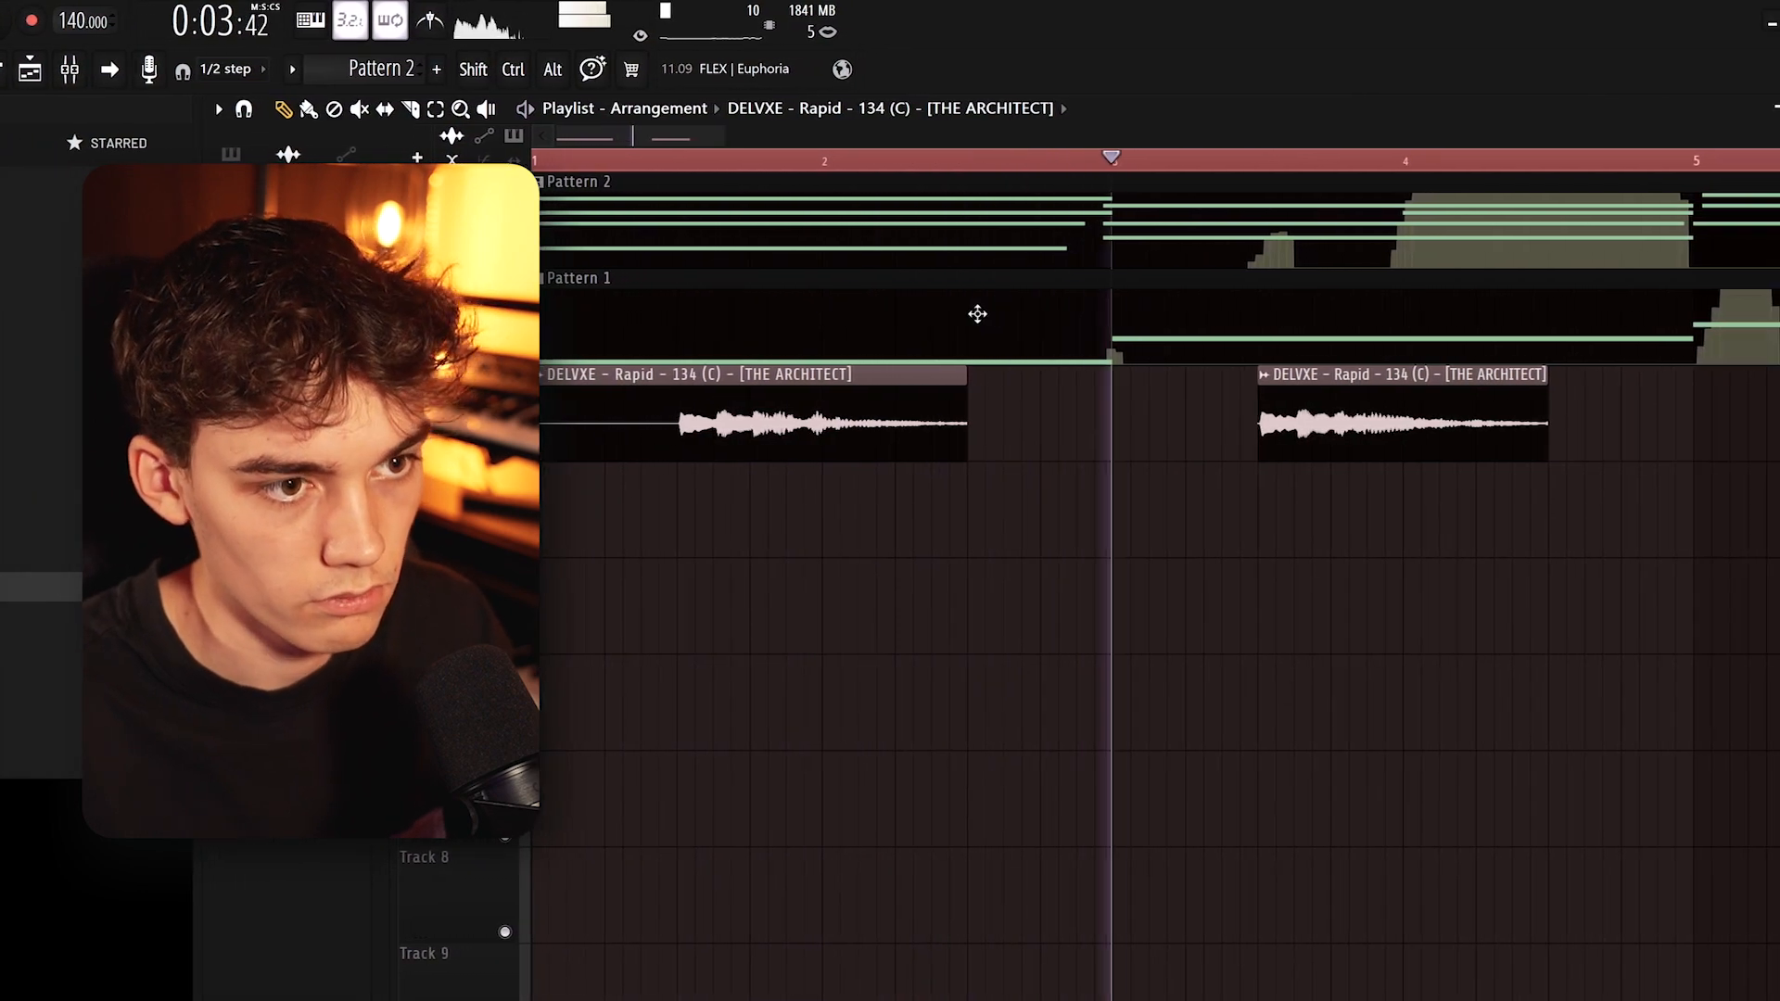
Find DELVXE - Genesis - 140 (C) in the pack's PEDALS folder and place it at the start of Track 4
scroll(965, 504, "down", 5)
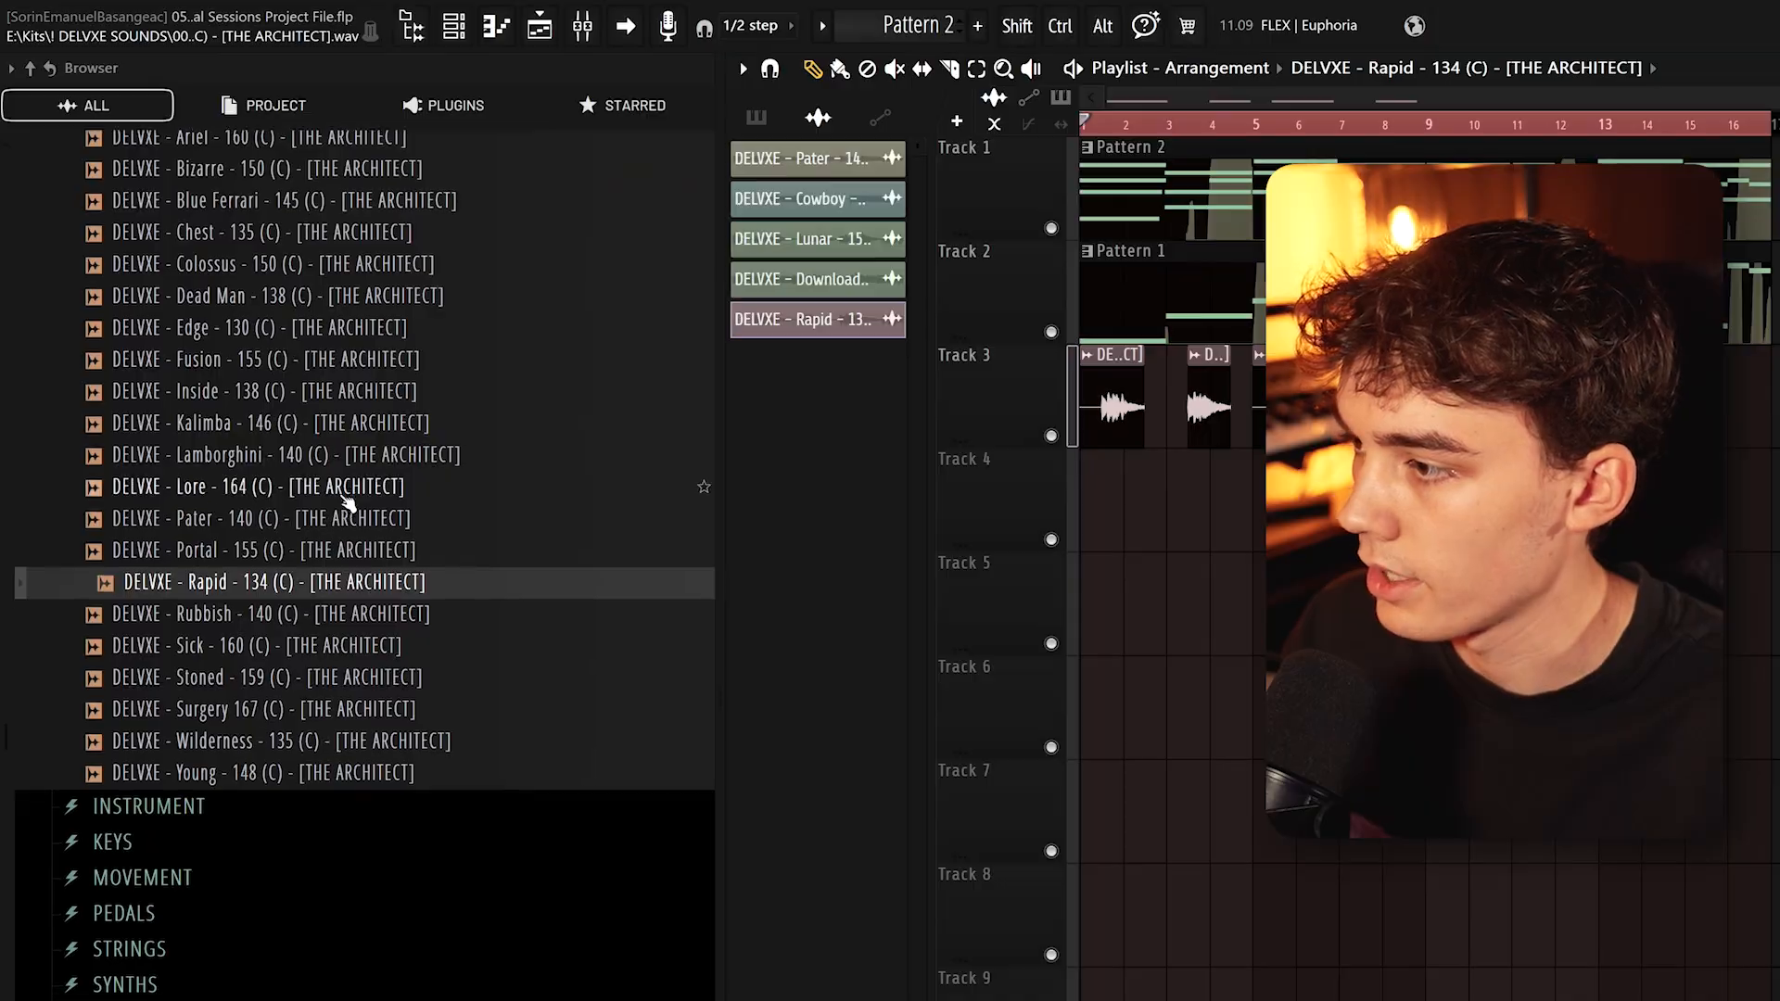
scroll(205, 398, "down", 8)
scroll(205, 398, "up", 6)
left_click(123, 600)
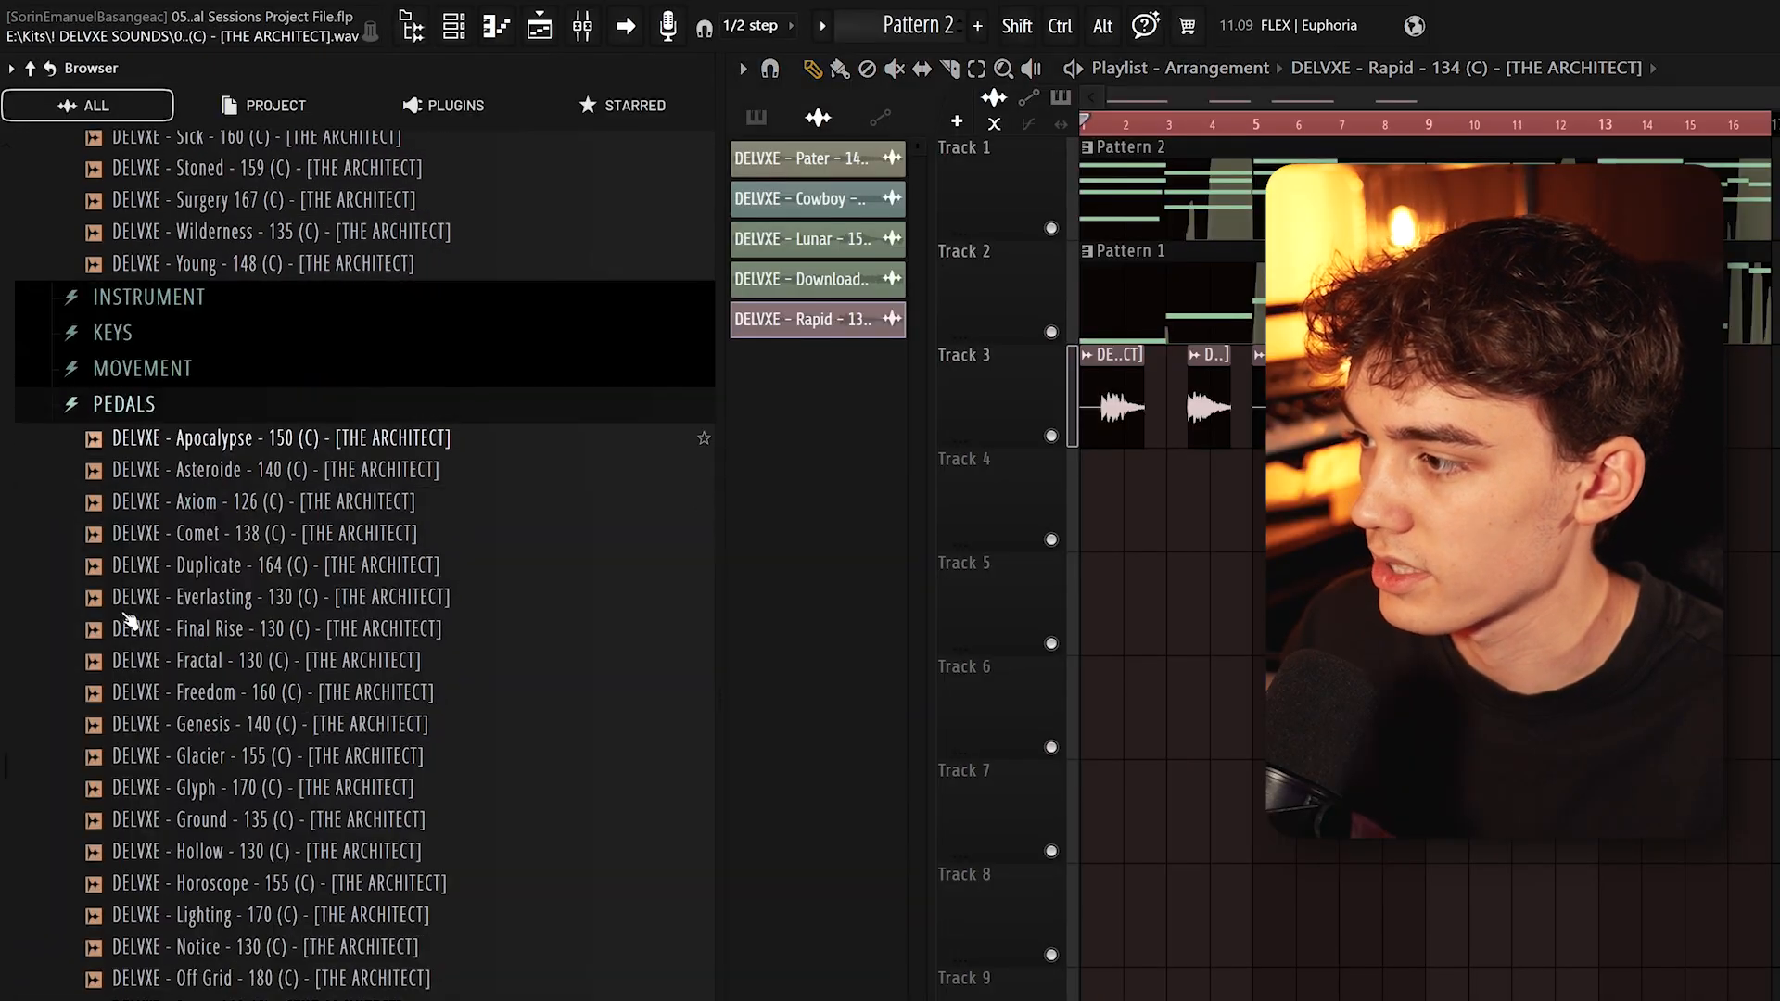
scroll(223, 464, "down", 4)
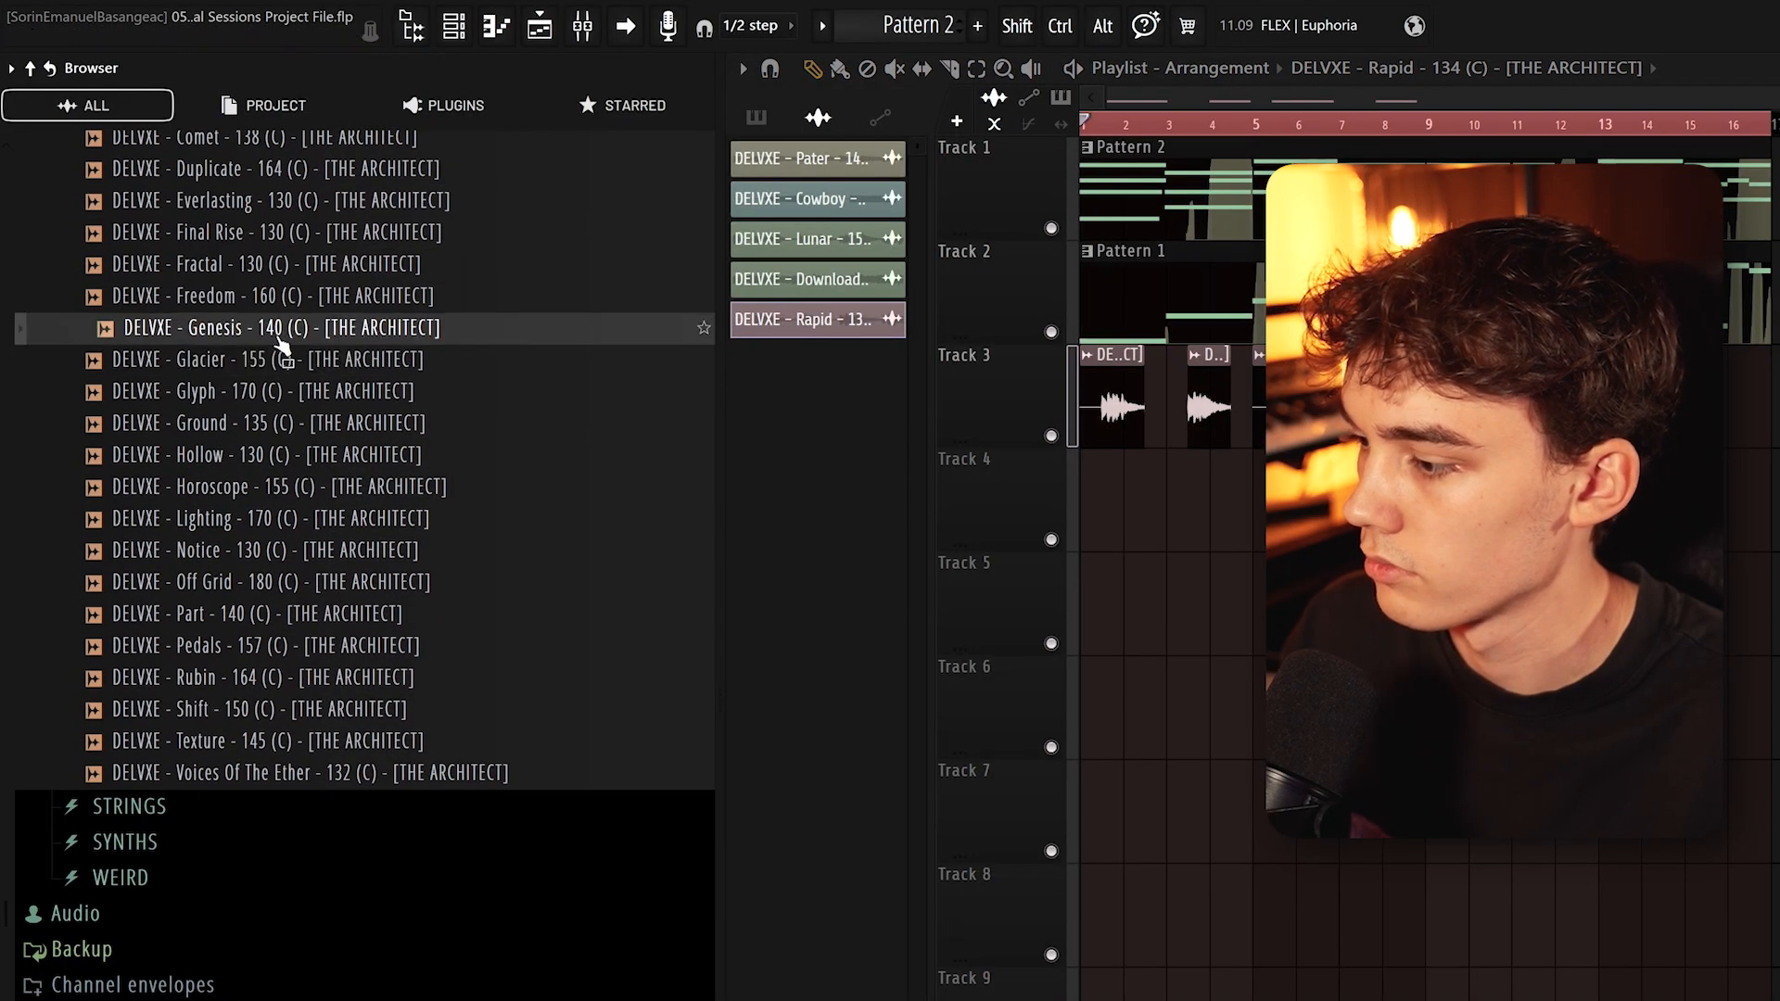
left_click_drag(227, 340, 1150, 506)
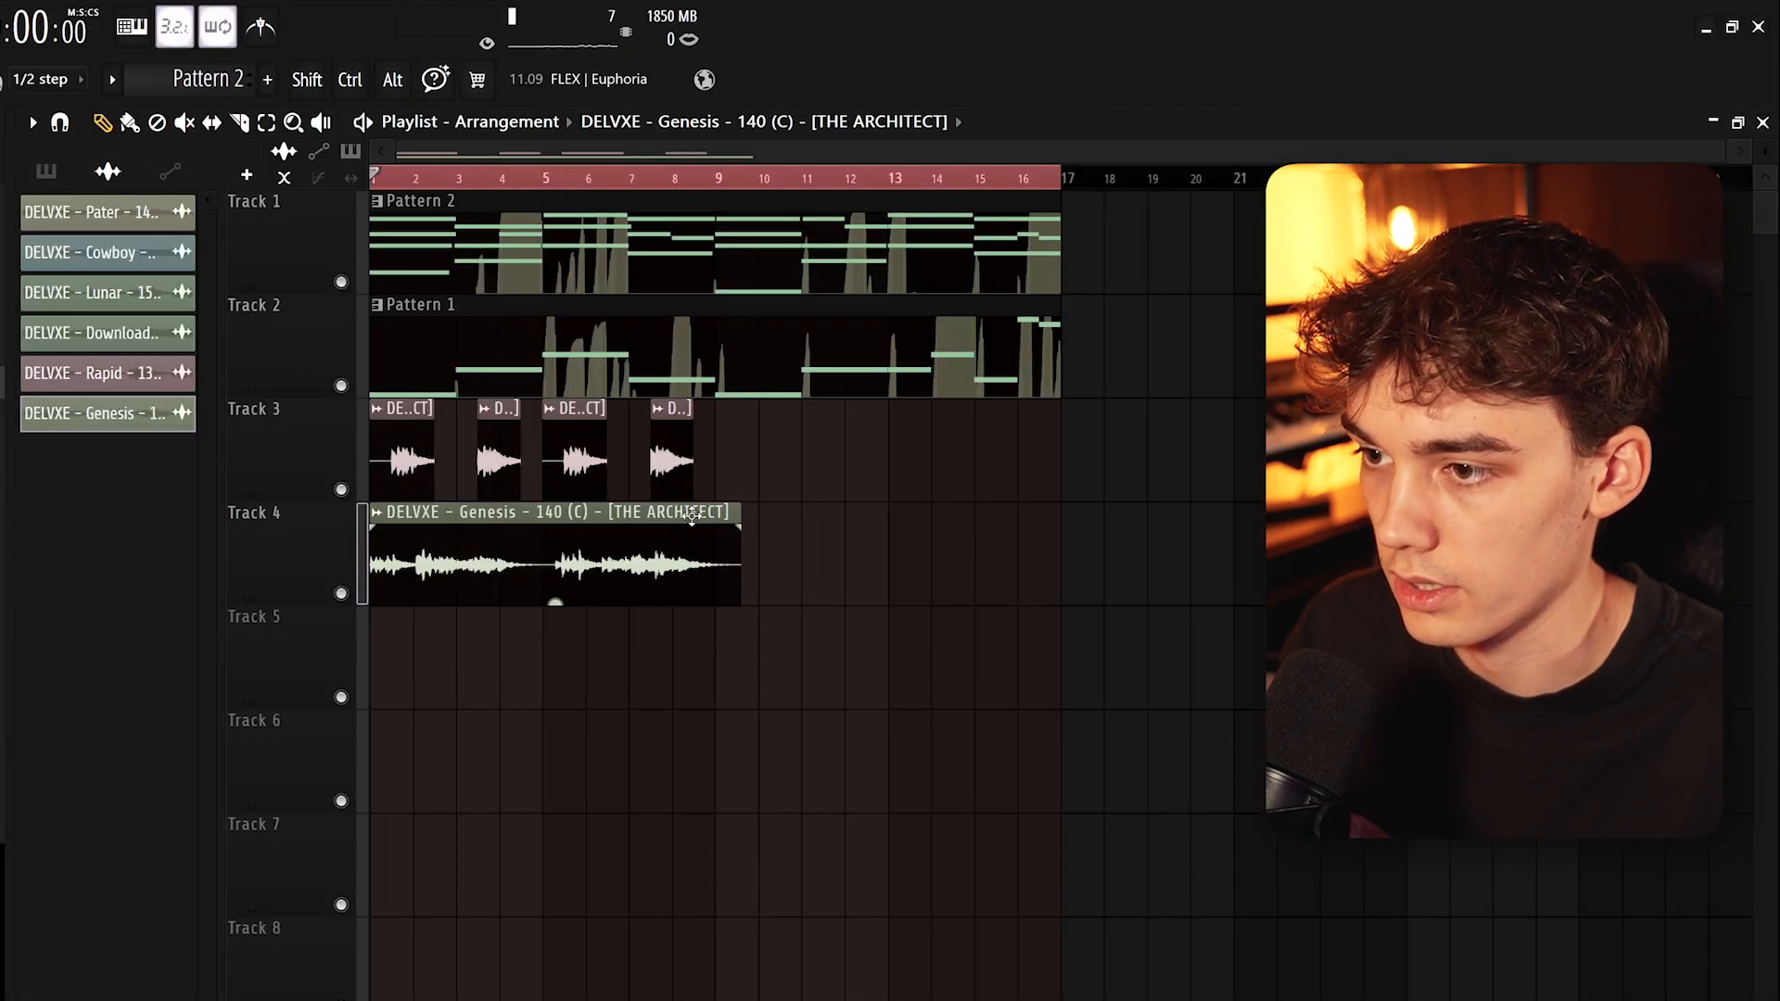
Set the Genesis clip's time stretching mode to Stretch, fit it to eight bars and play the arrangement
double_click(699, 516)
left_click_drag(612, 247, 1272, 407)
left_click(1363, 602)
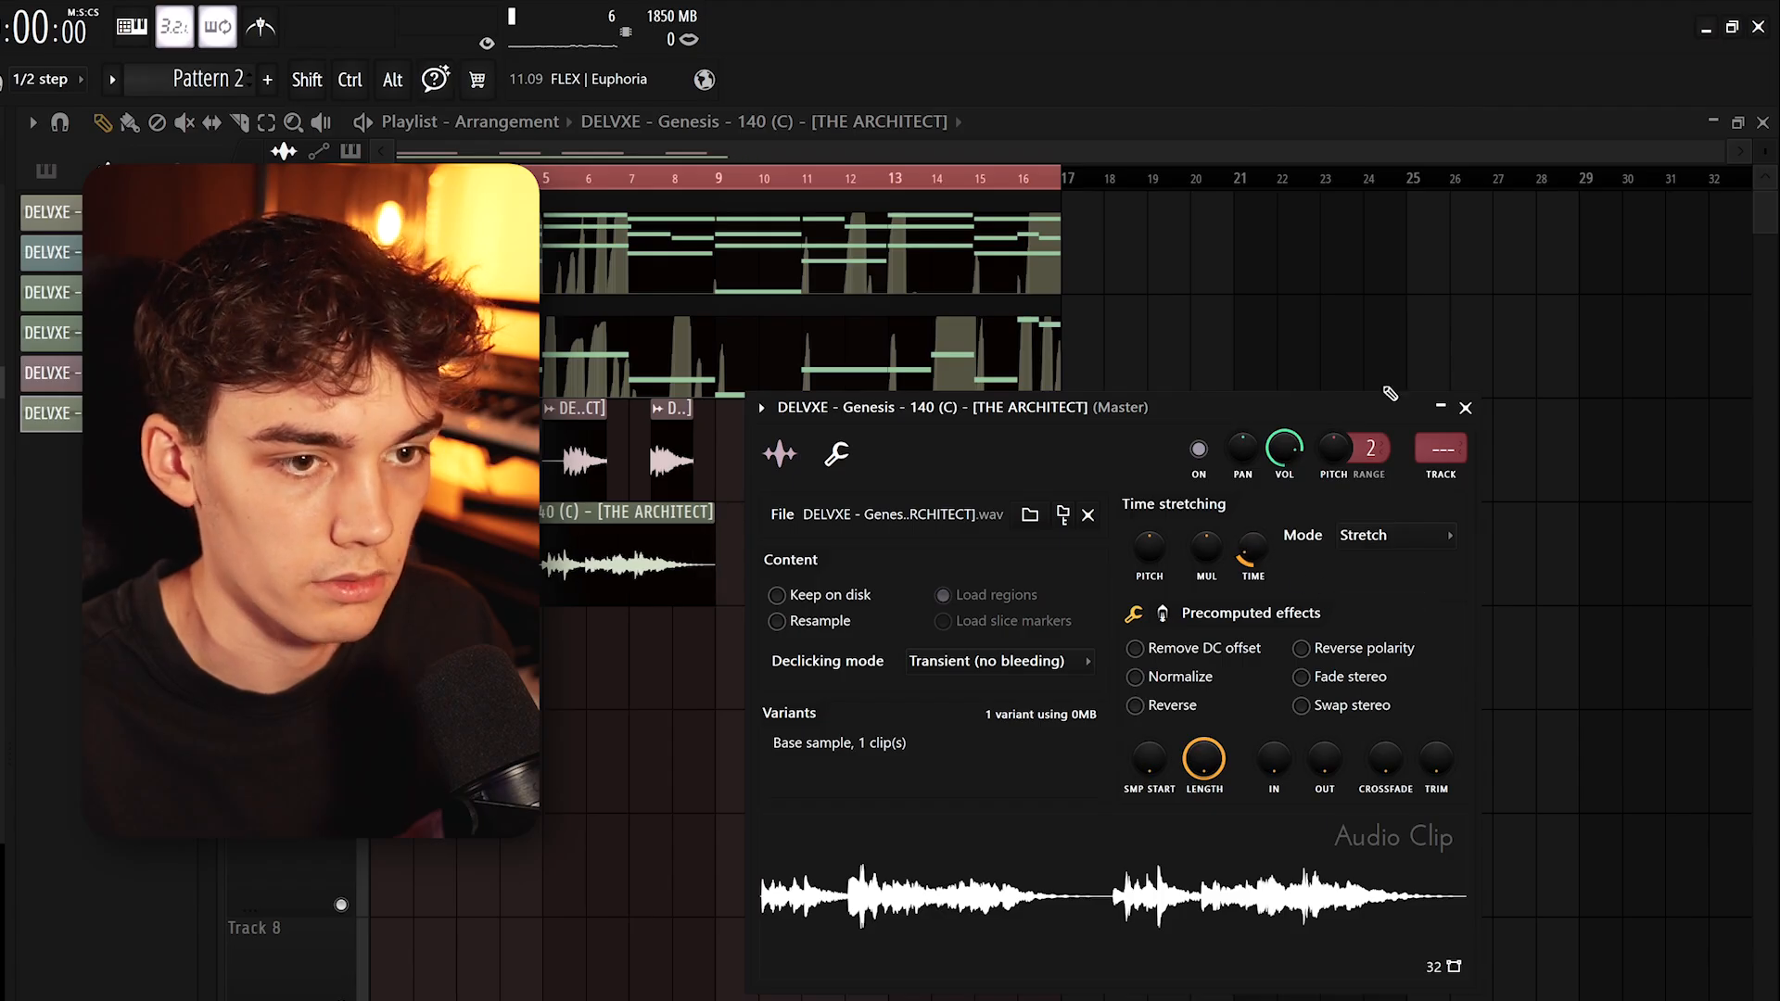
left_click(1465, 408)
key("space")
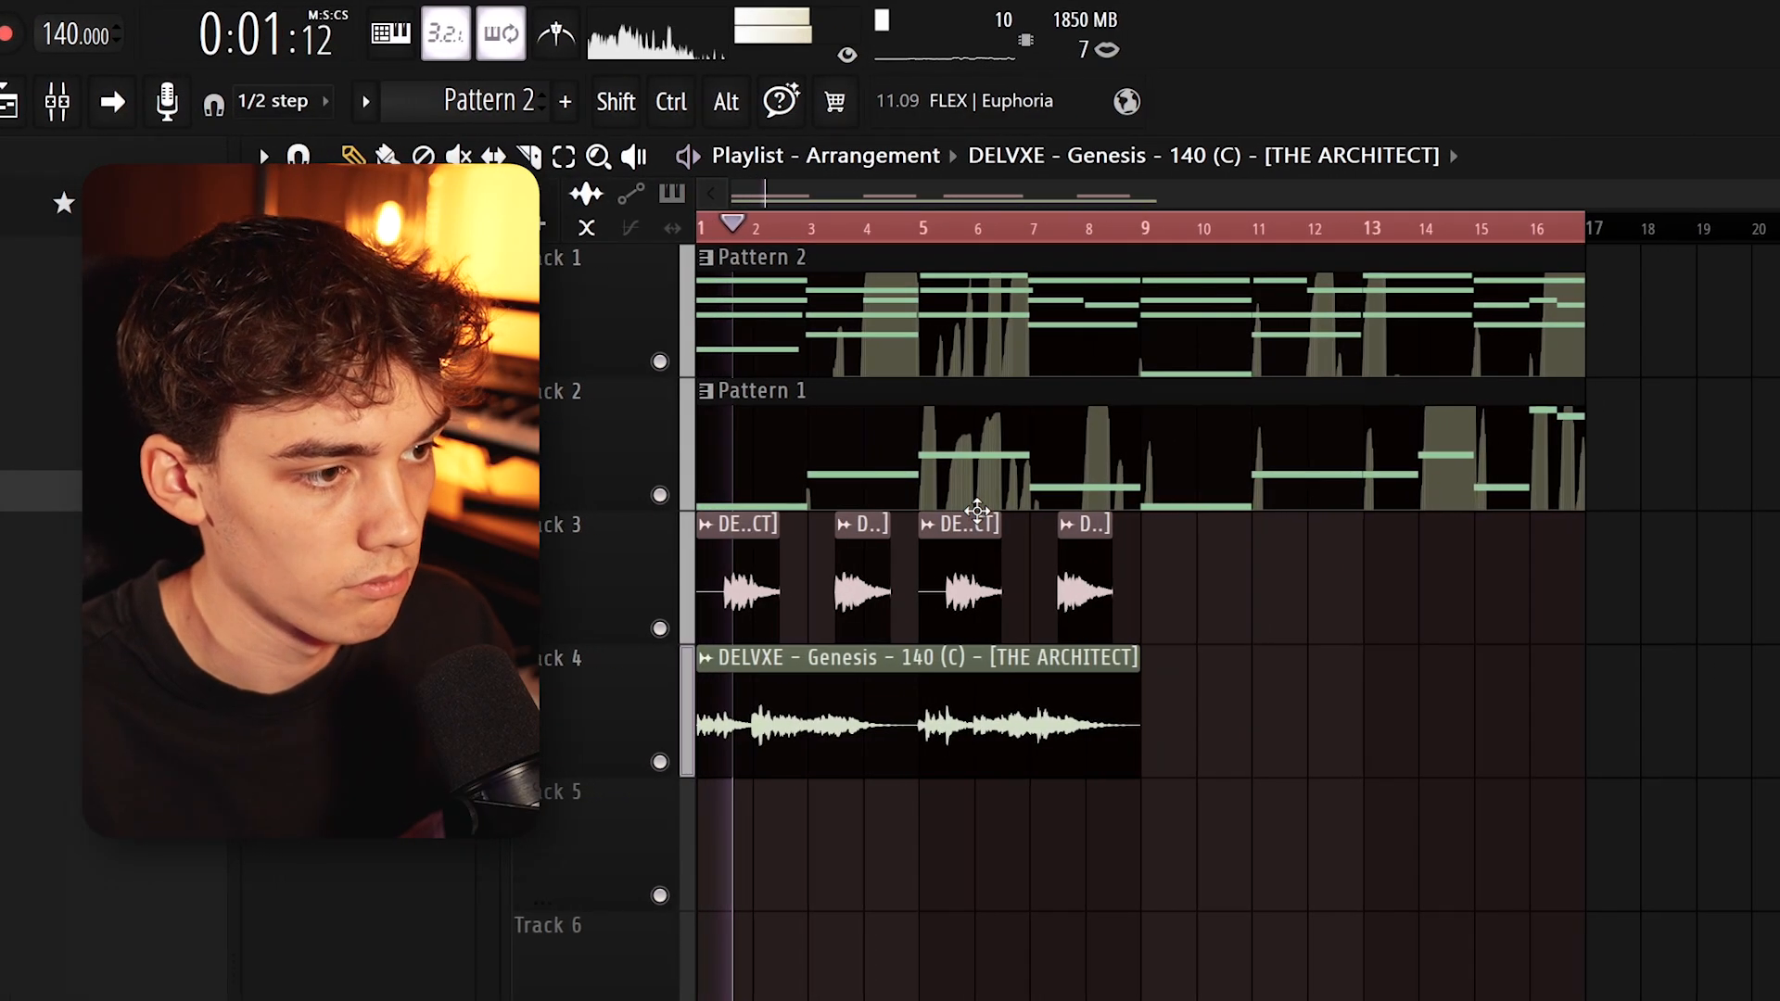
Mute Tracks 4 and 5 and listen to the two melody patterns without the texture clips
scroll(679, 733, "up", 2)
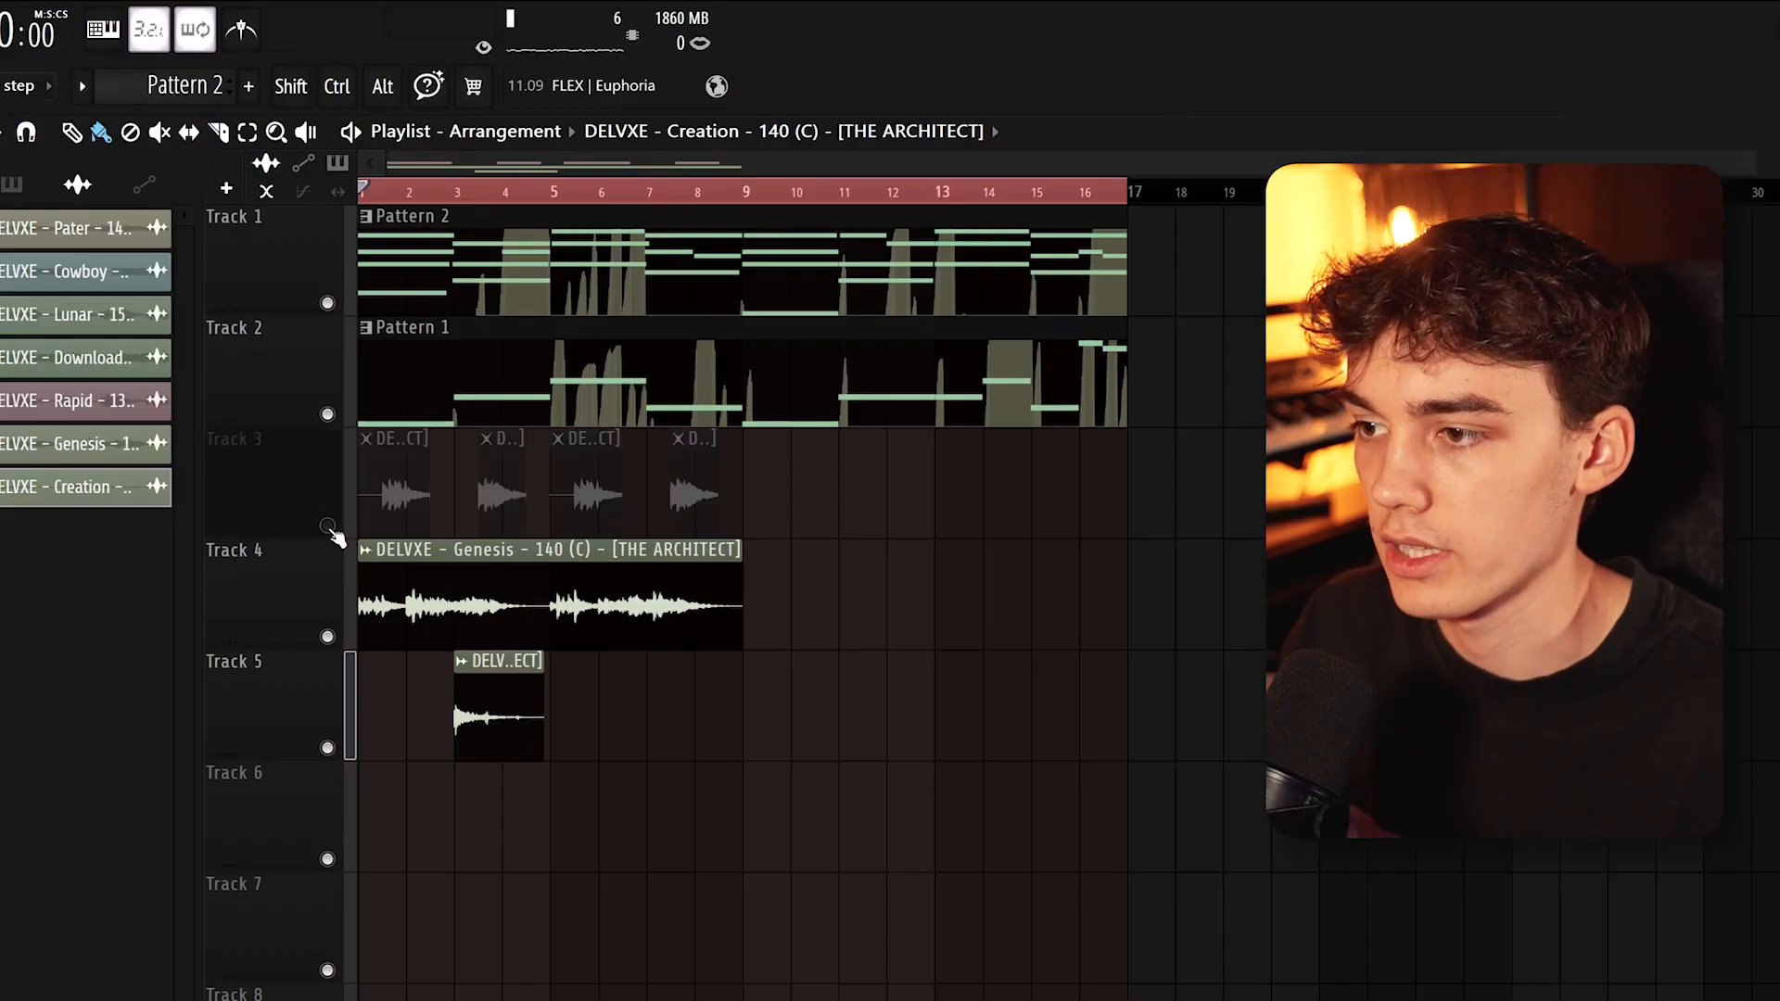
left_click(327, 637)
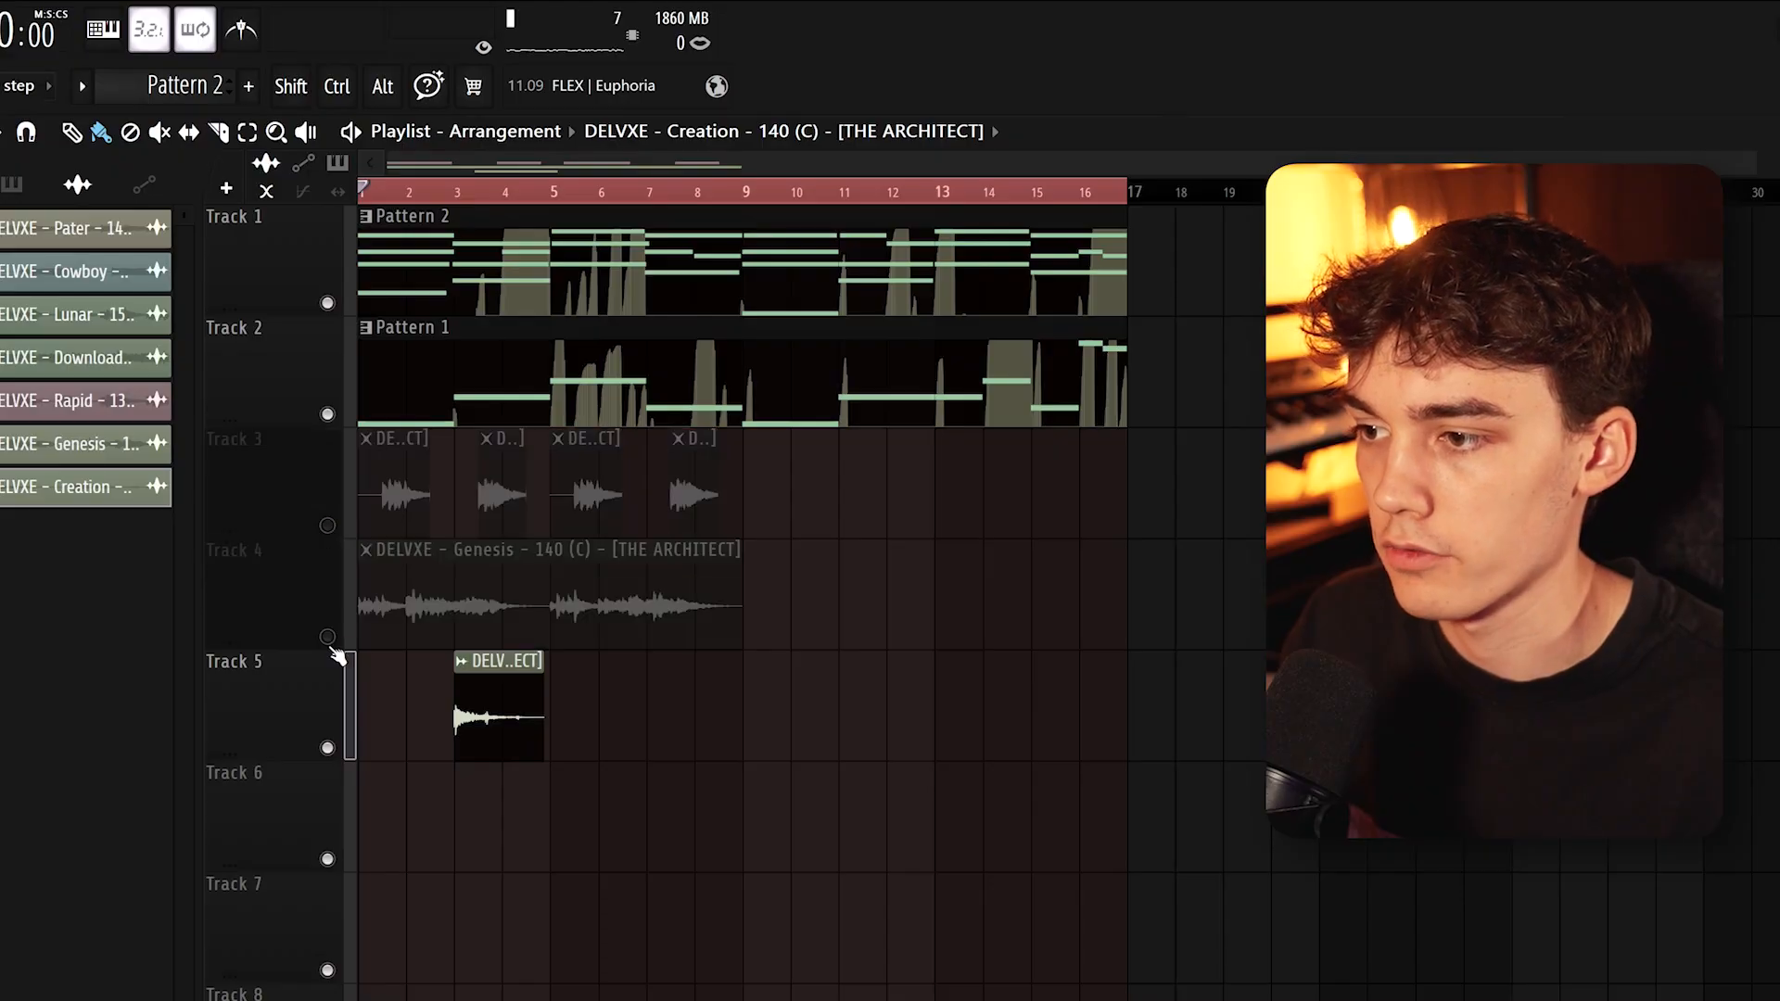
left_click(327, 749)
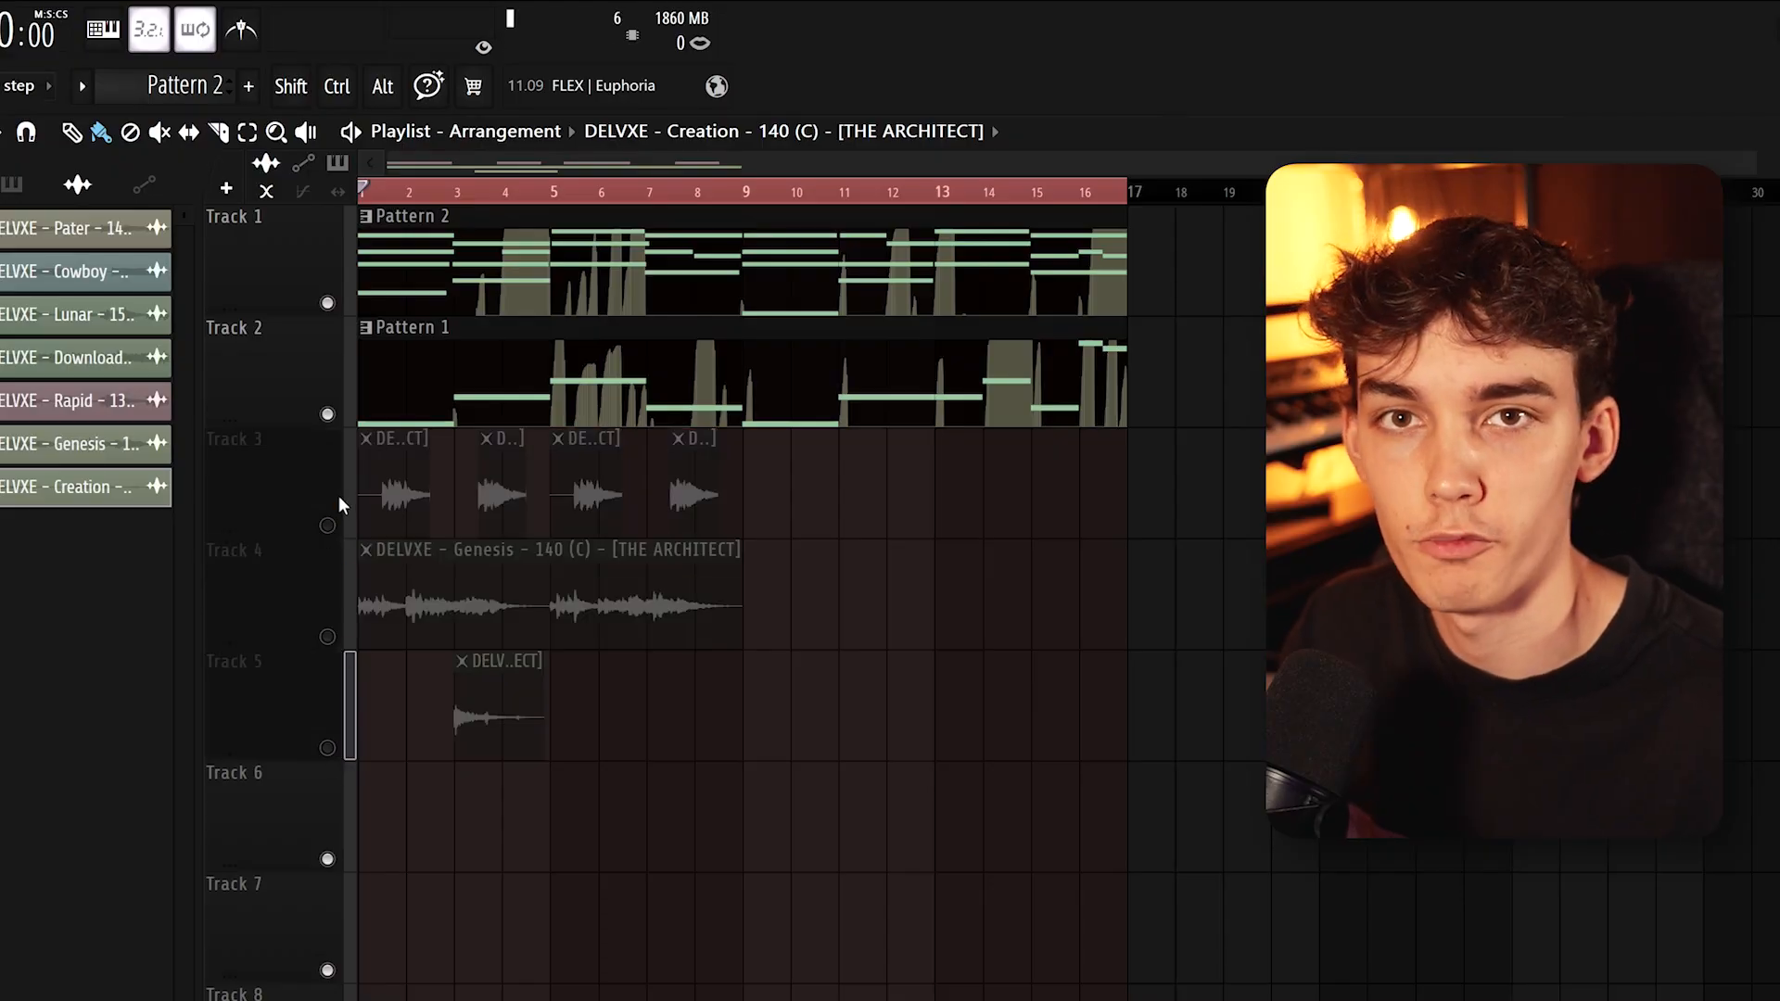
key("space")
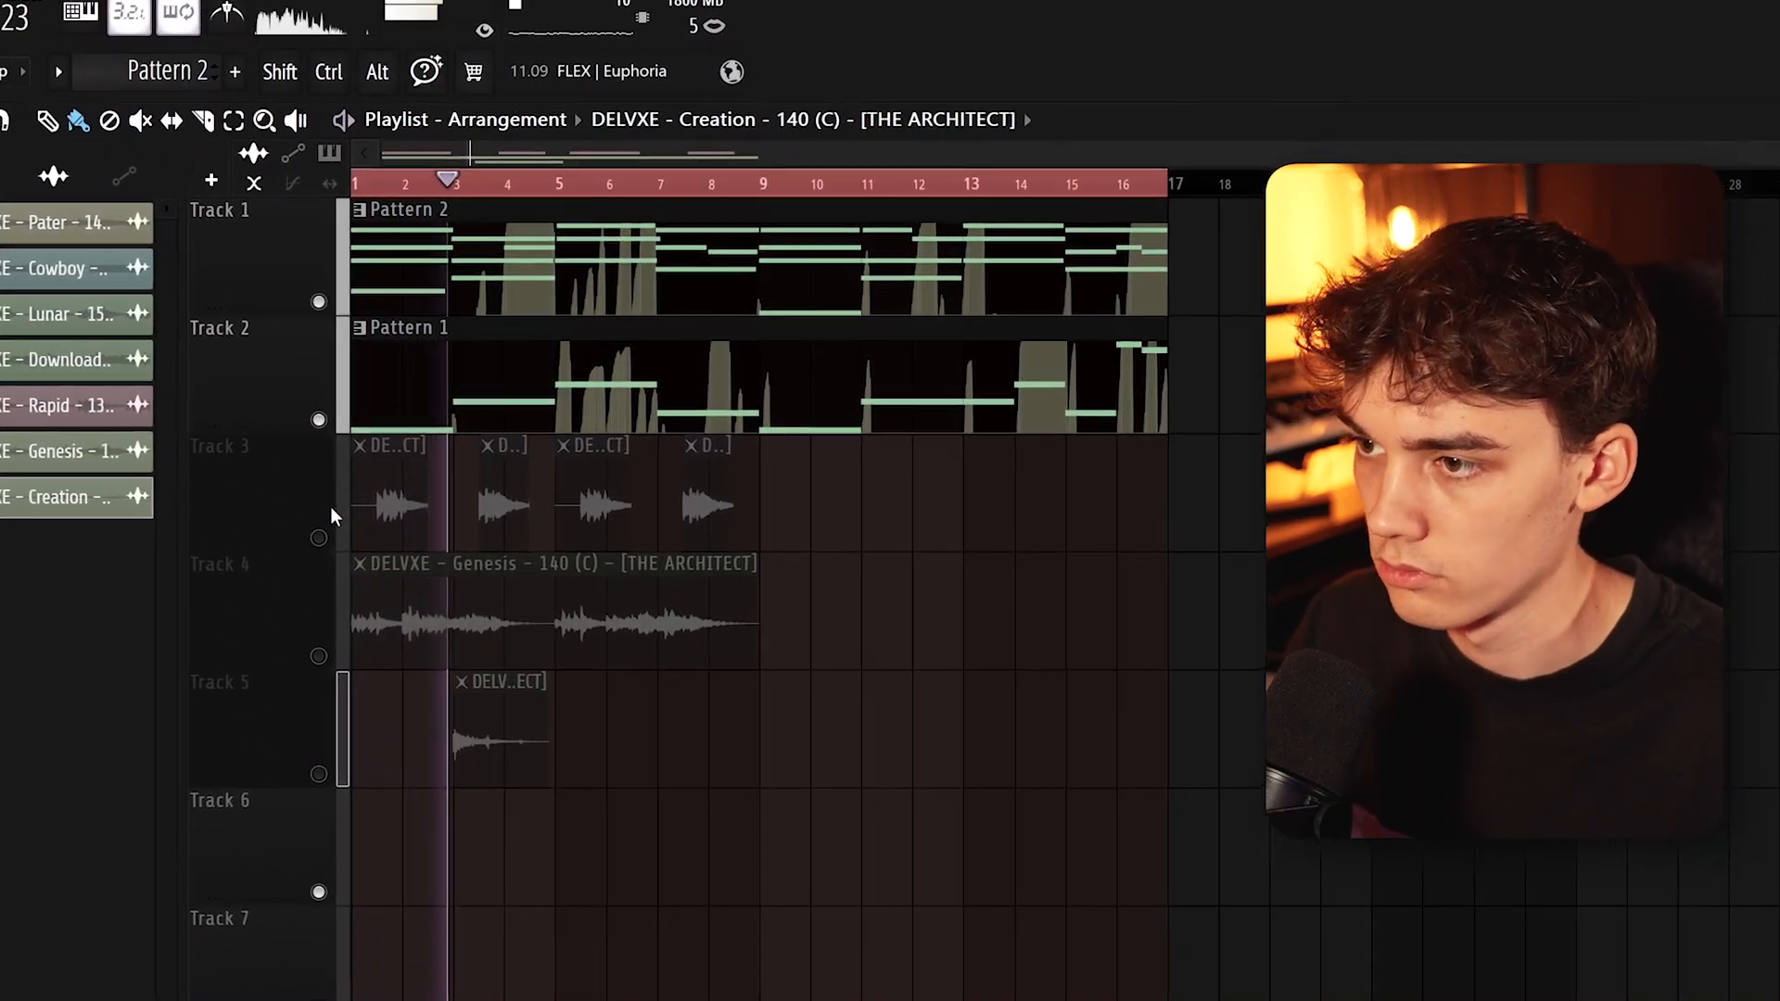
key("space")
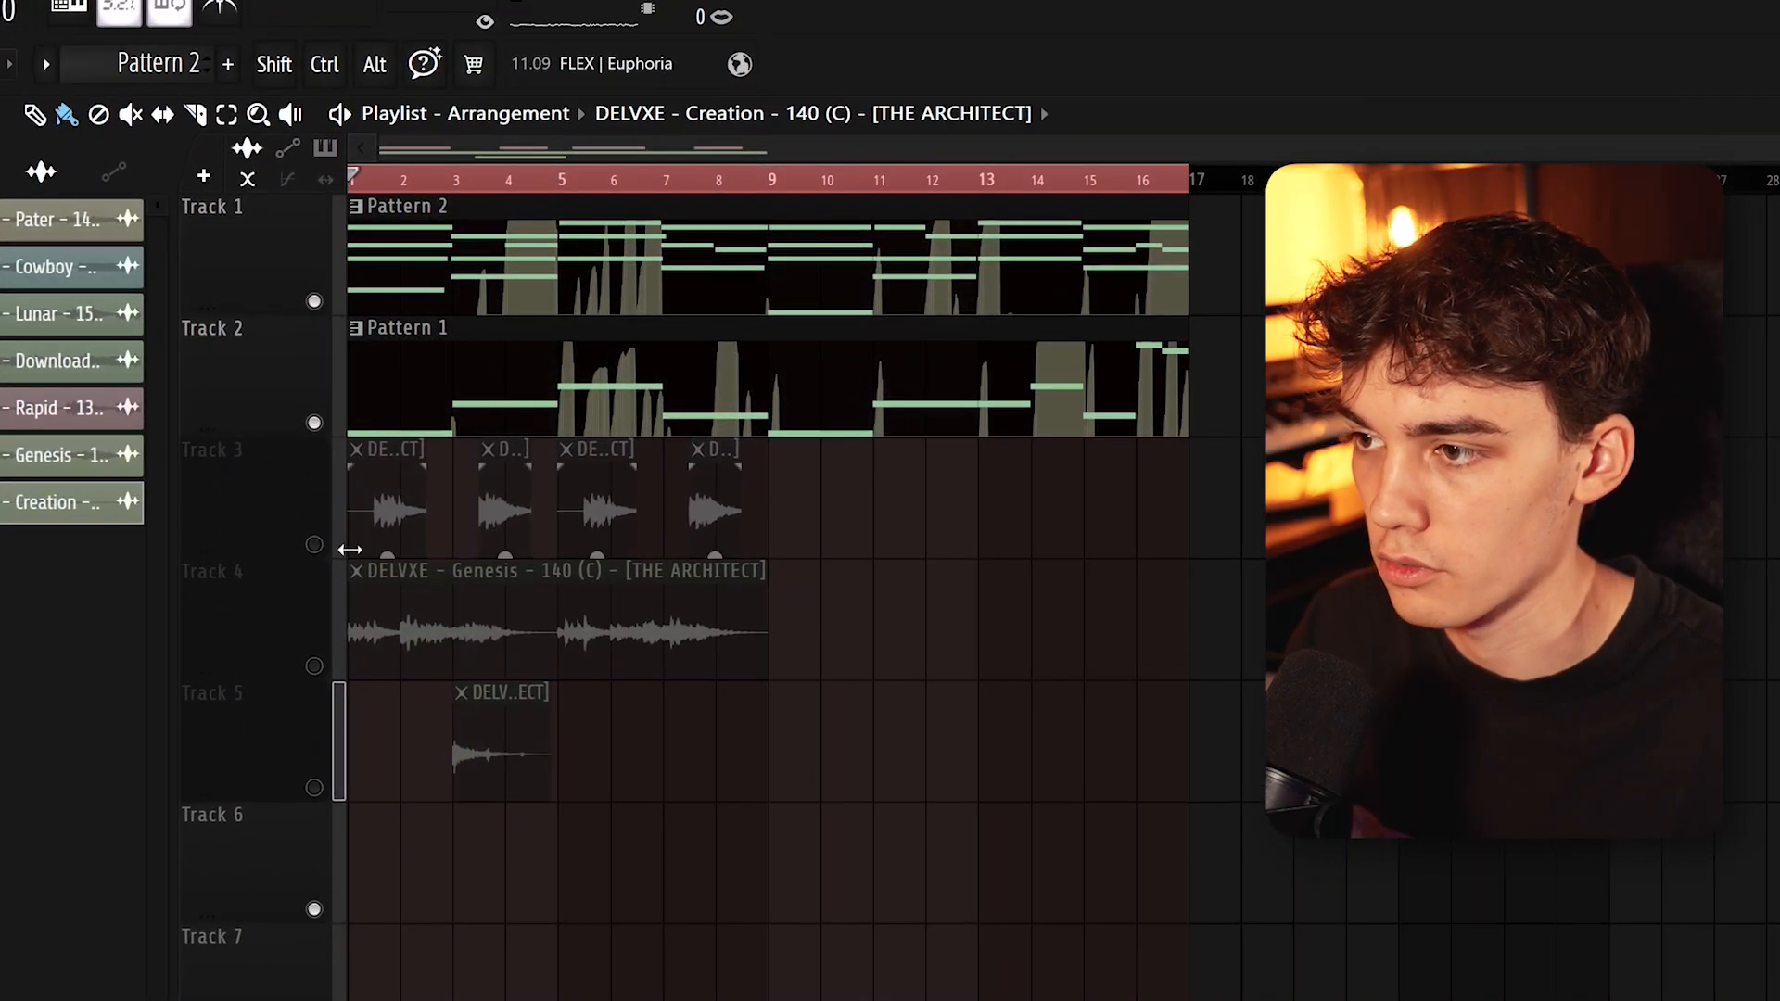
Unmute the texture clips on Tracks 3, 4 and 5
left_click(315, 546)
left_click(314, 666)
left_click(314, 787)
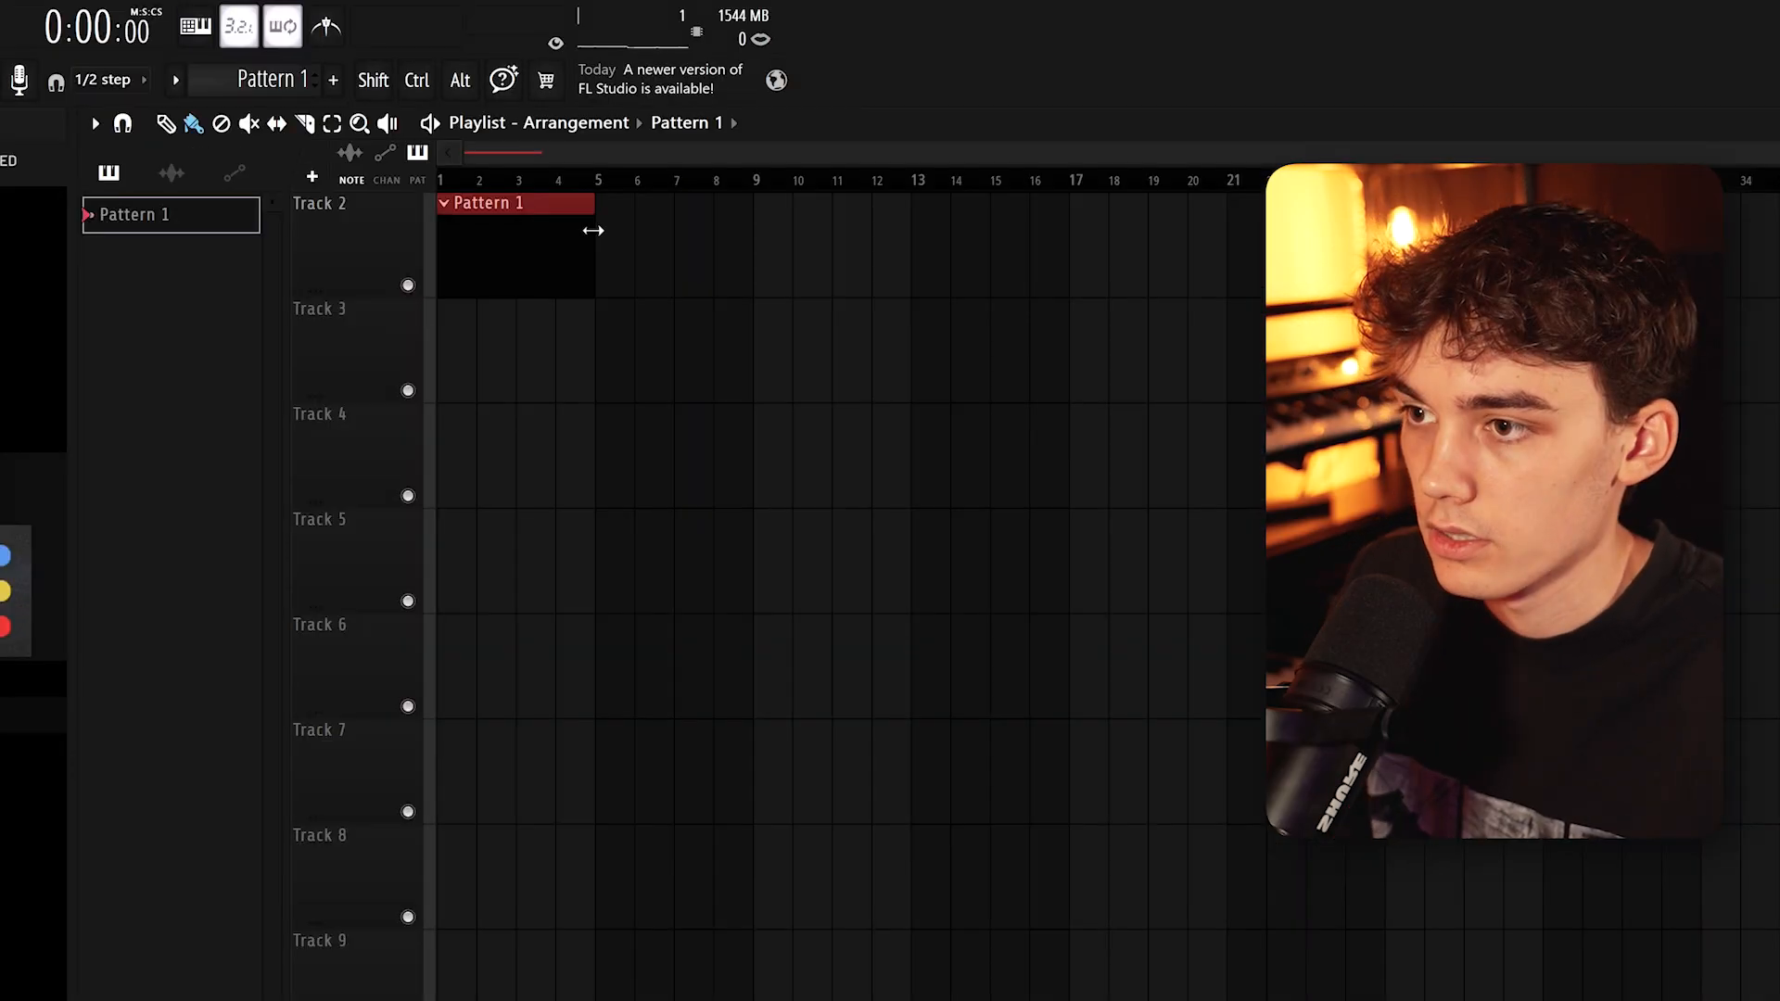
Raise the E5 note of the fourth Kontakt 8 chord to F5 while the progression plays
scroll(924, 206, "up", 5, "ctrl")
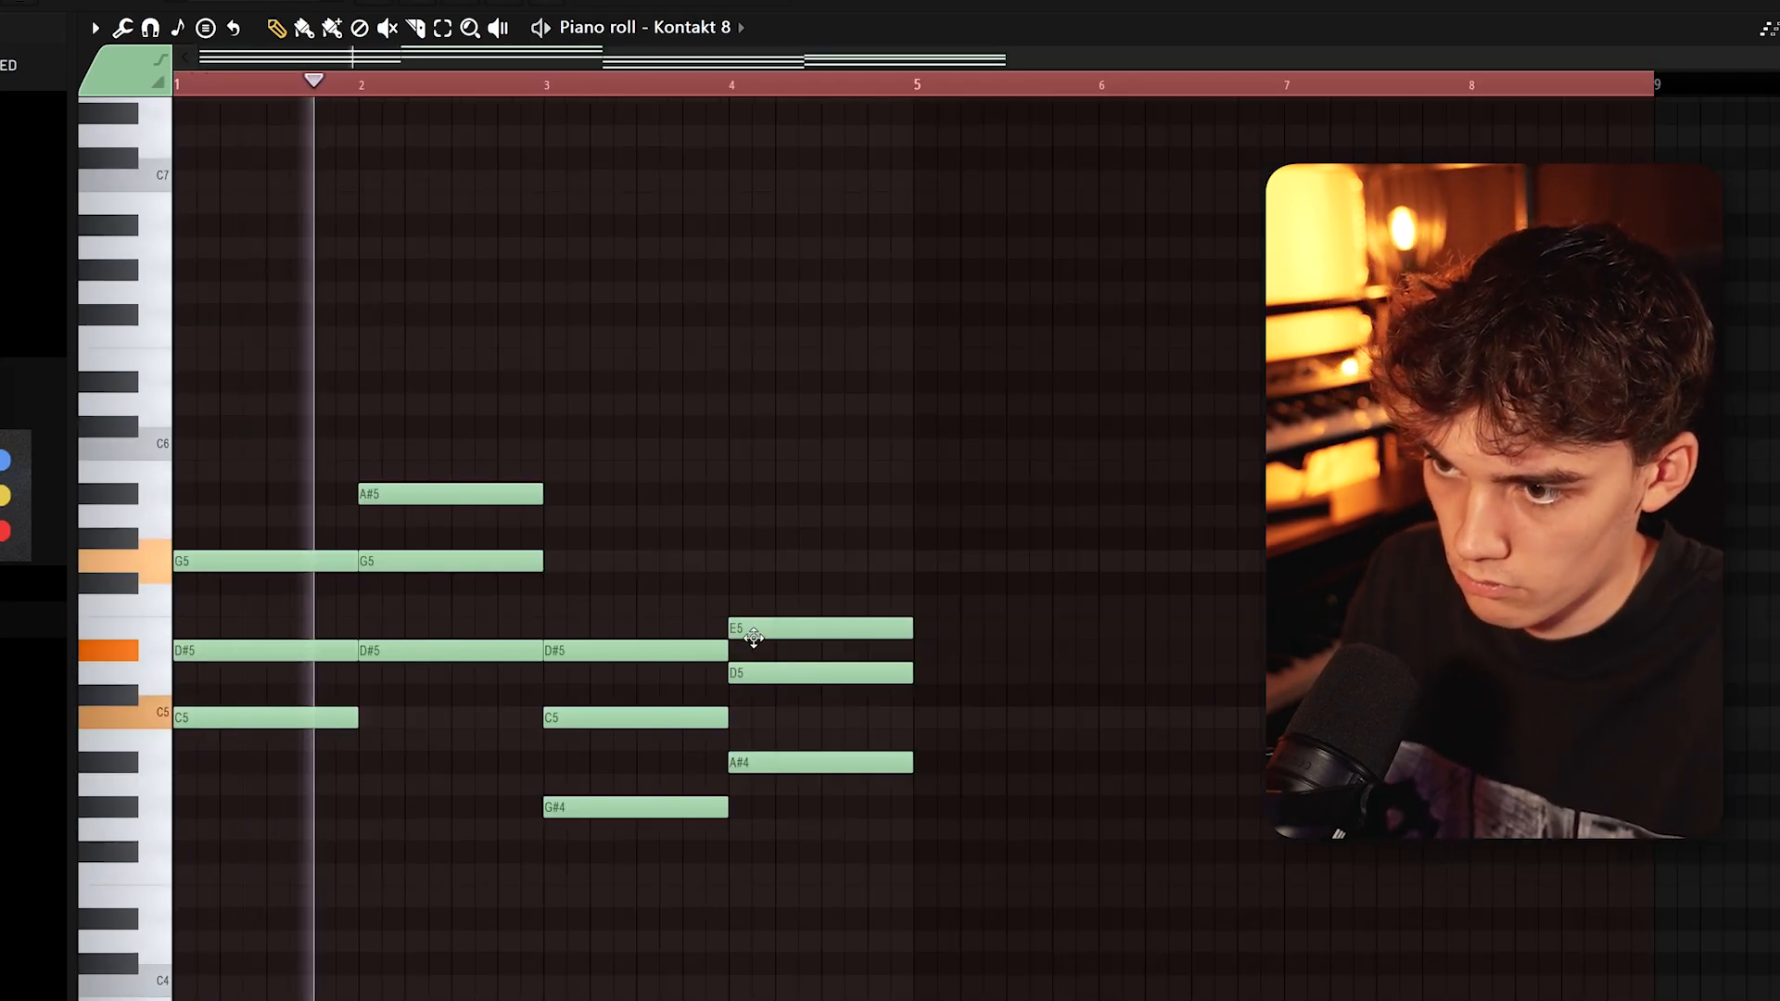
left_click_drag(748, 627, 753, 607)
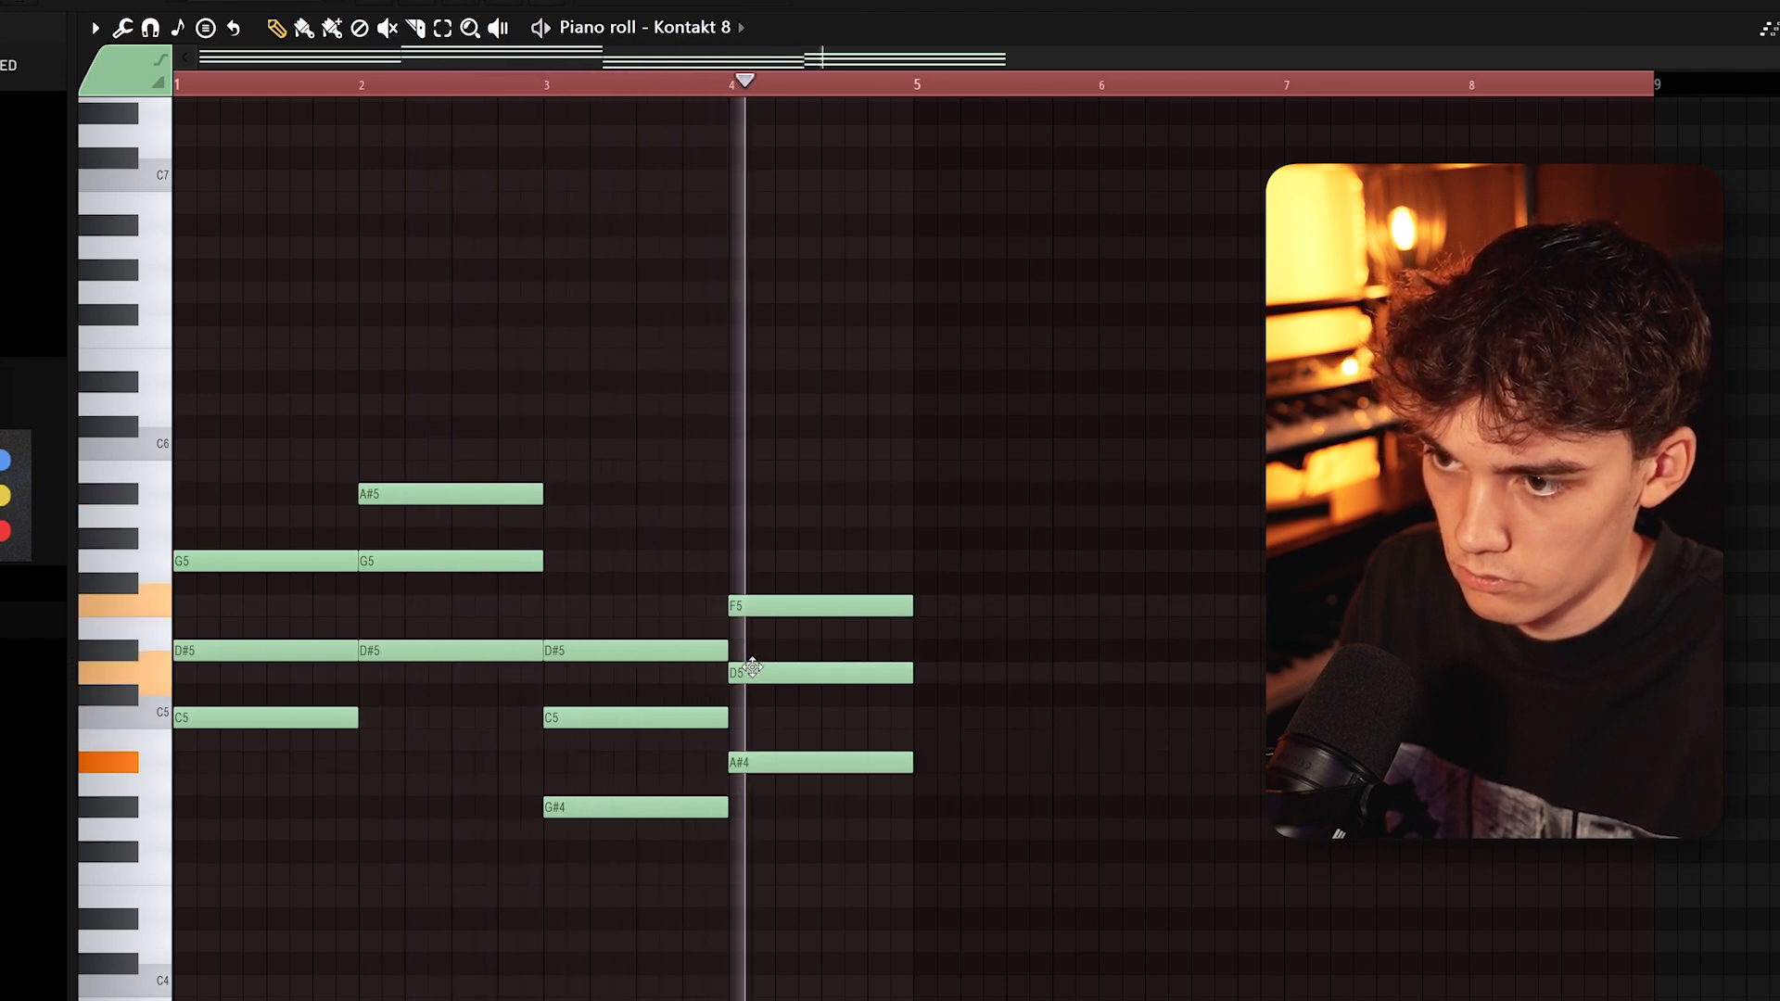
key("space")
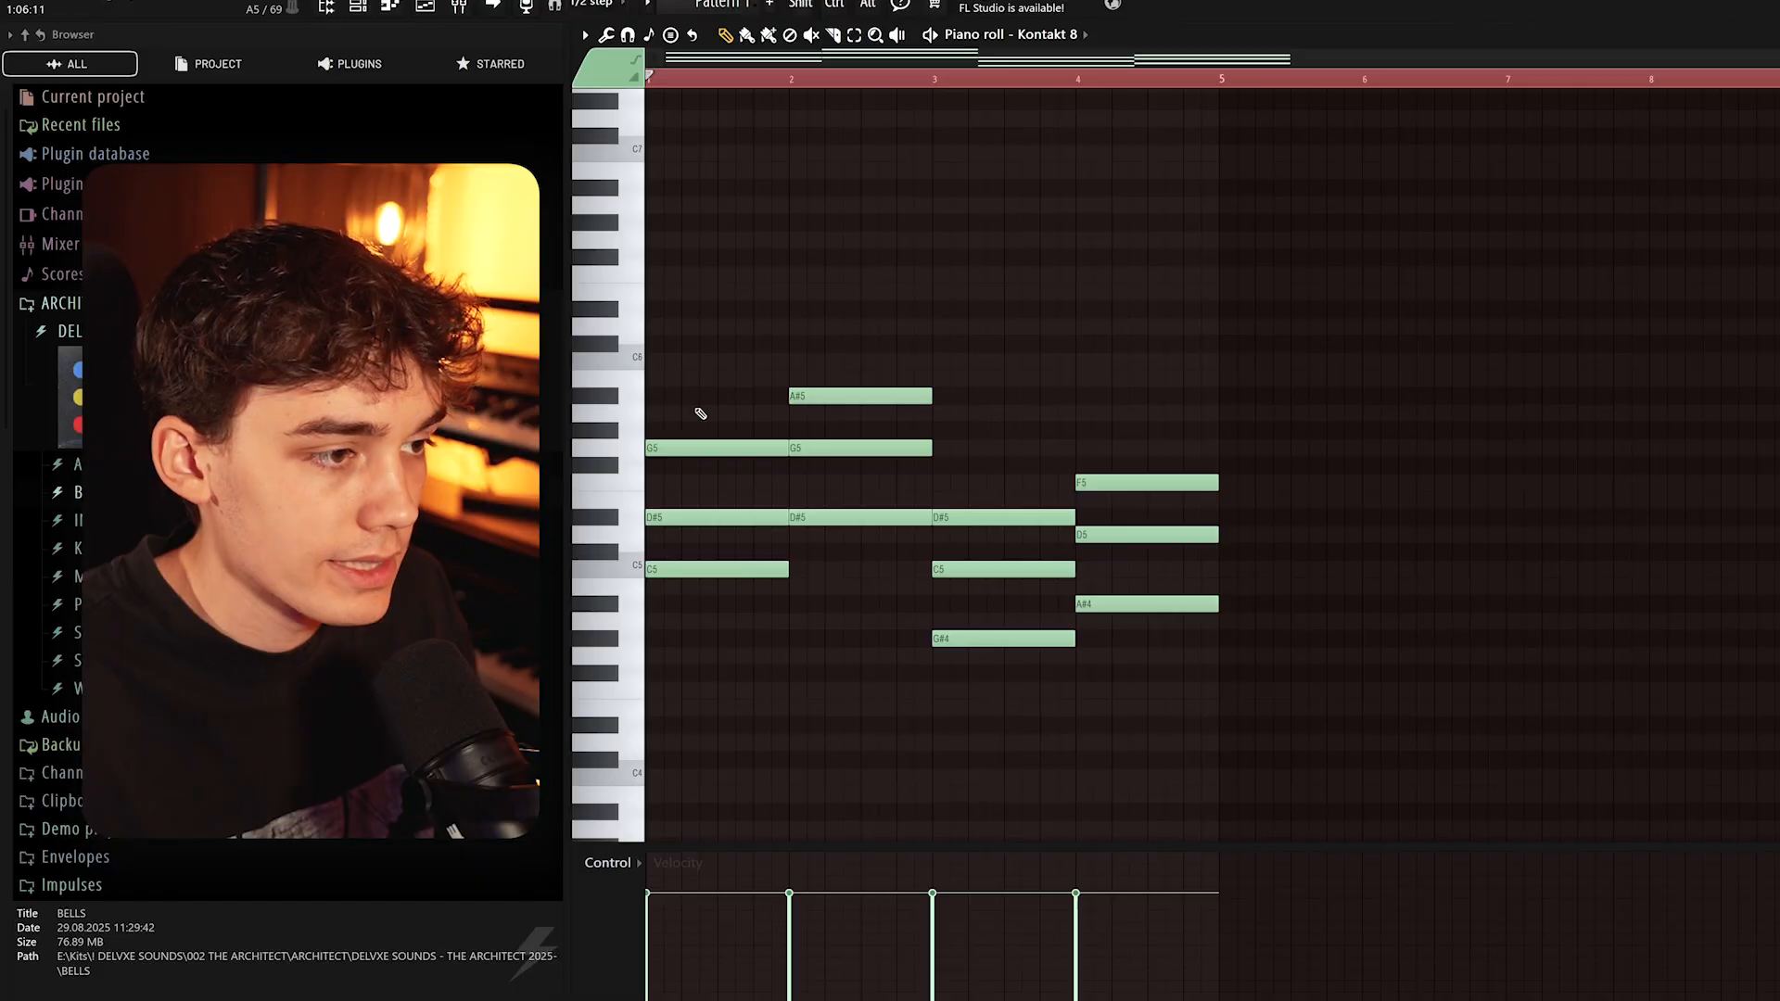
Drop the first chord's D#5 and the second chord's G5 by one octave to D#4 and G4
scroll(668, 547, "up", 5)
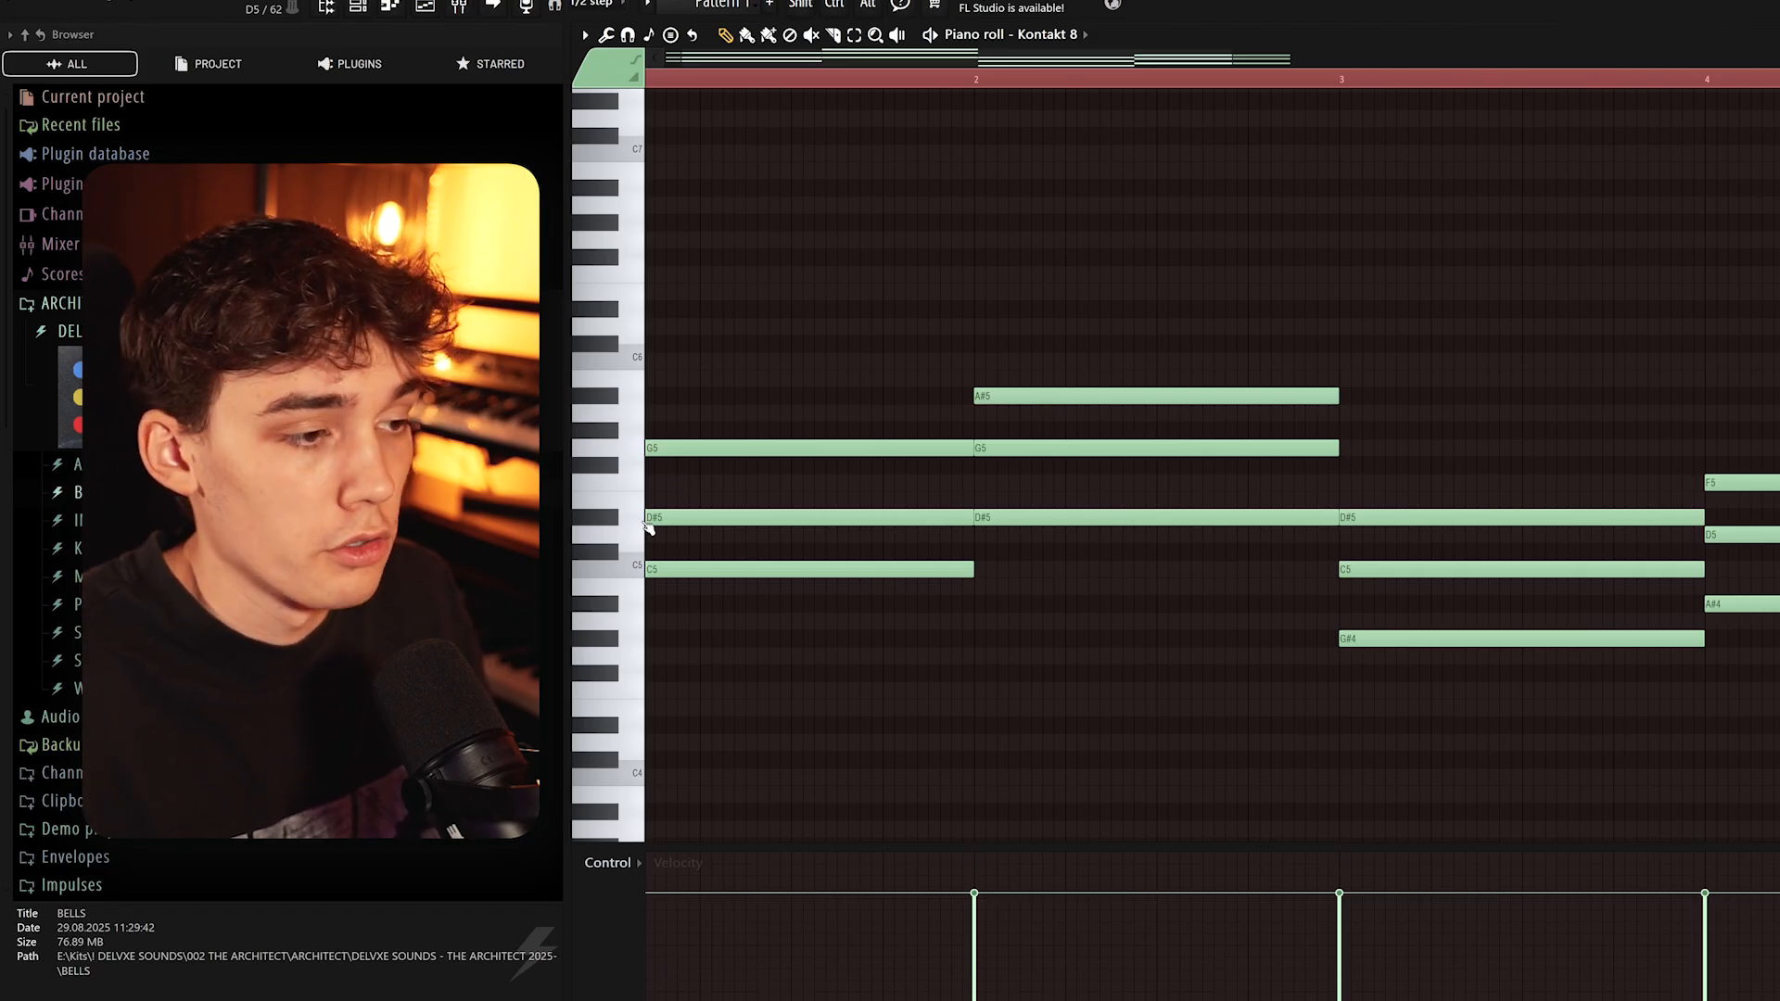
left_click_drag(684, 501, 698, 536)
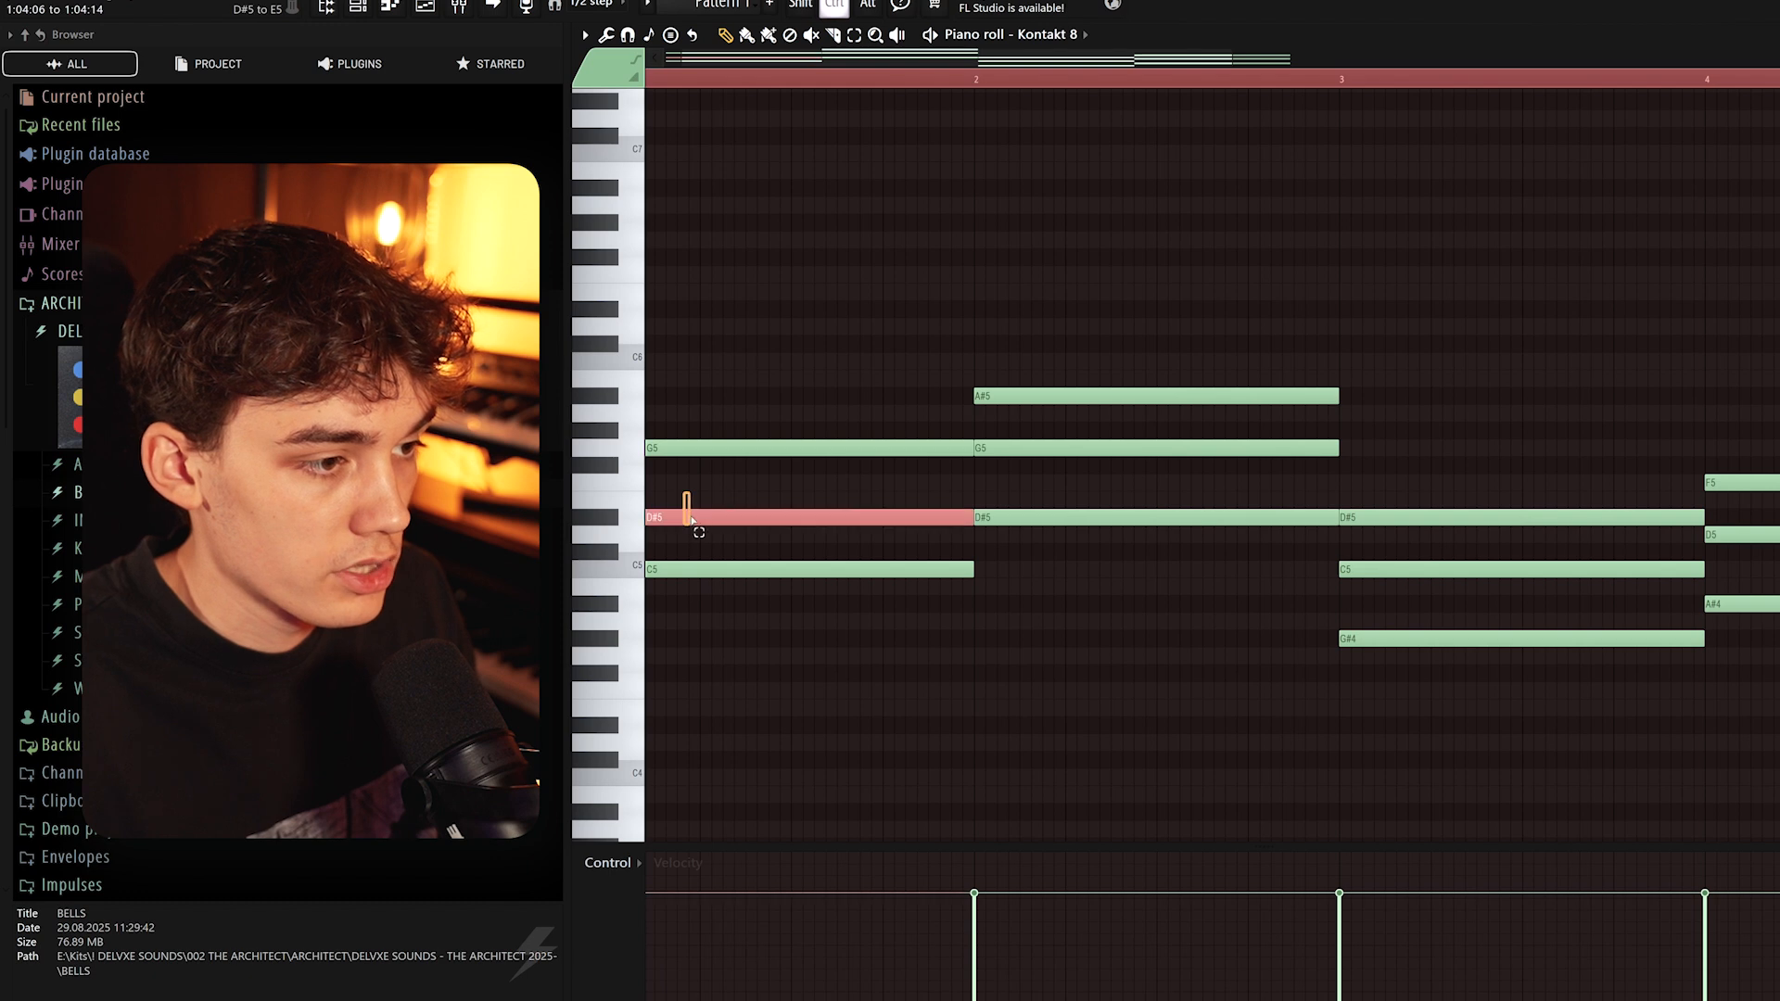
key("shift+Down")
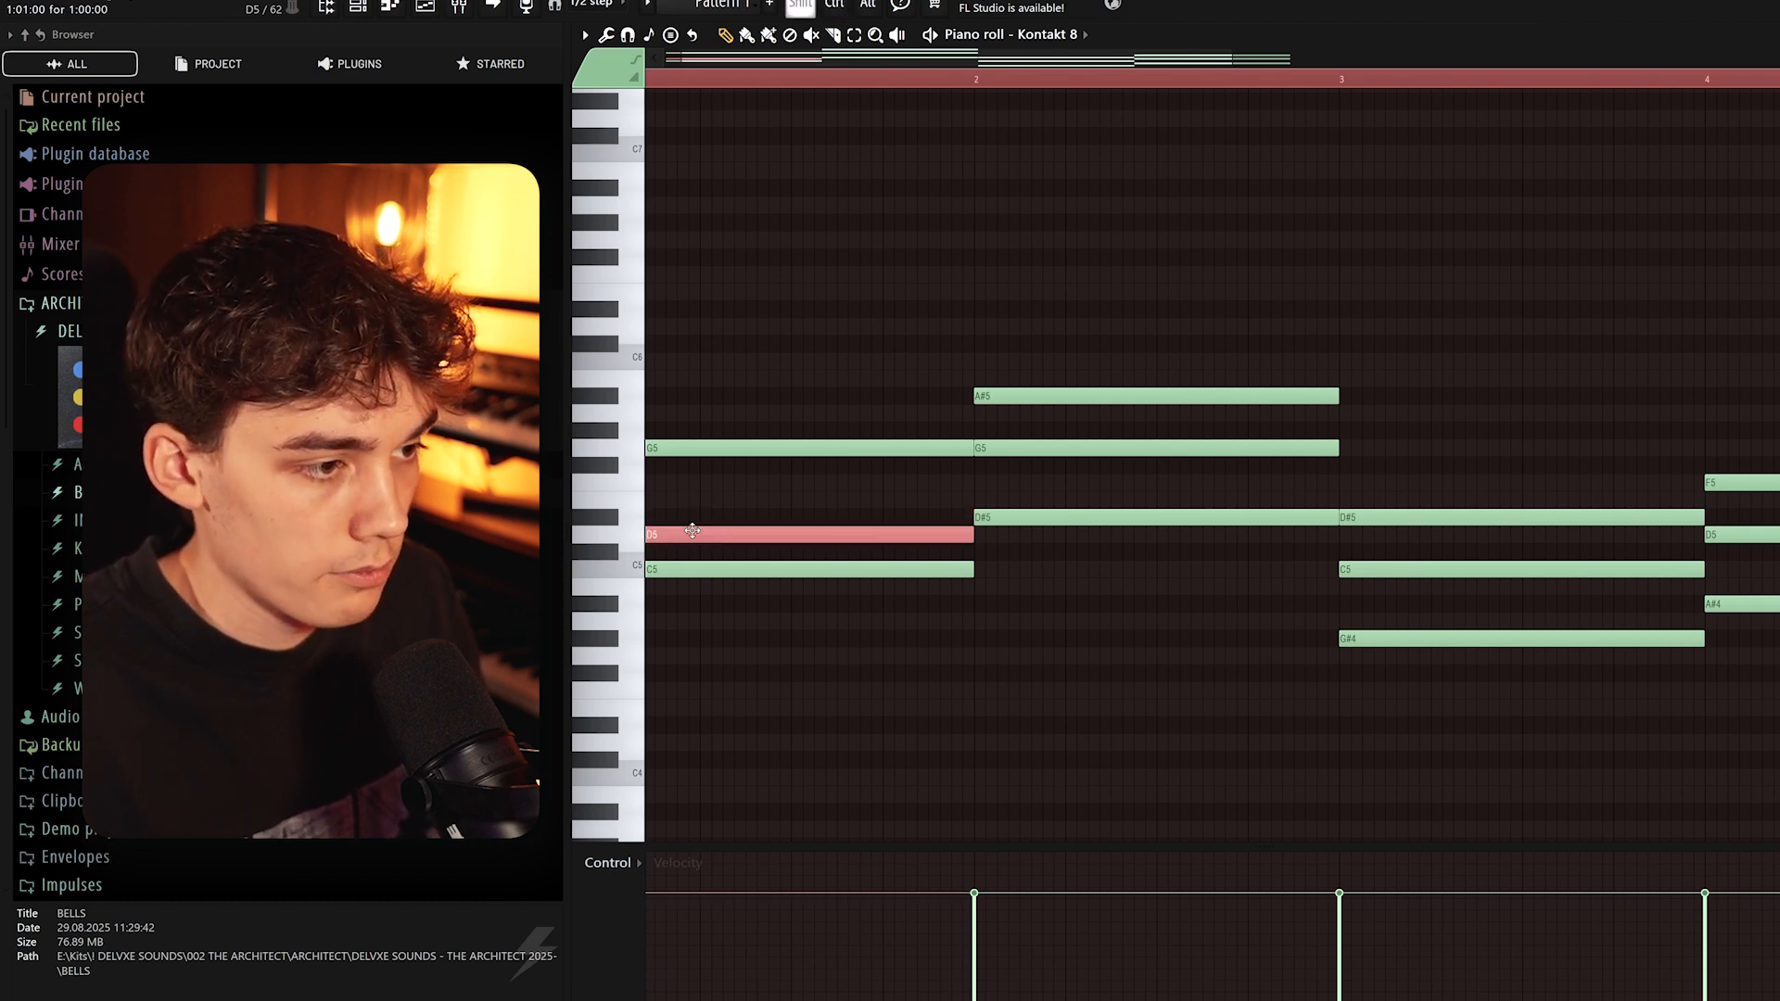
key("ctrl+Down")
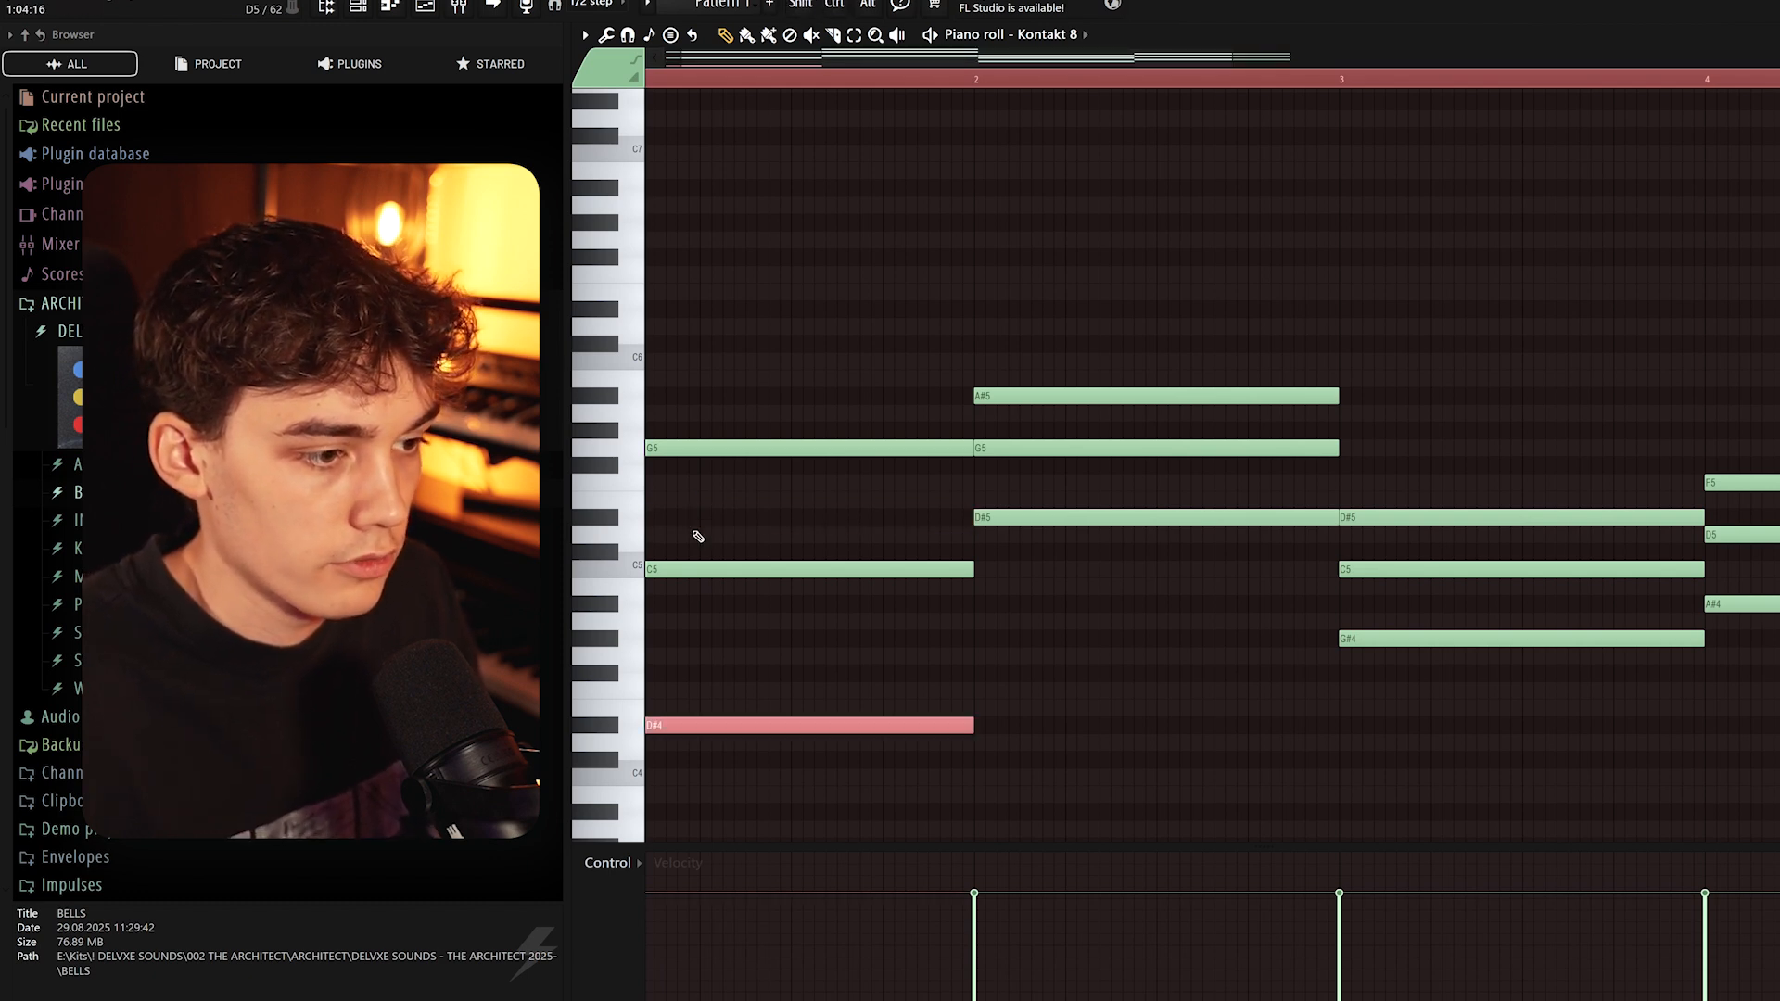
left_click_drag(996, 427, 1013, 449)
key("space")
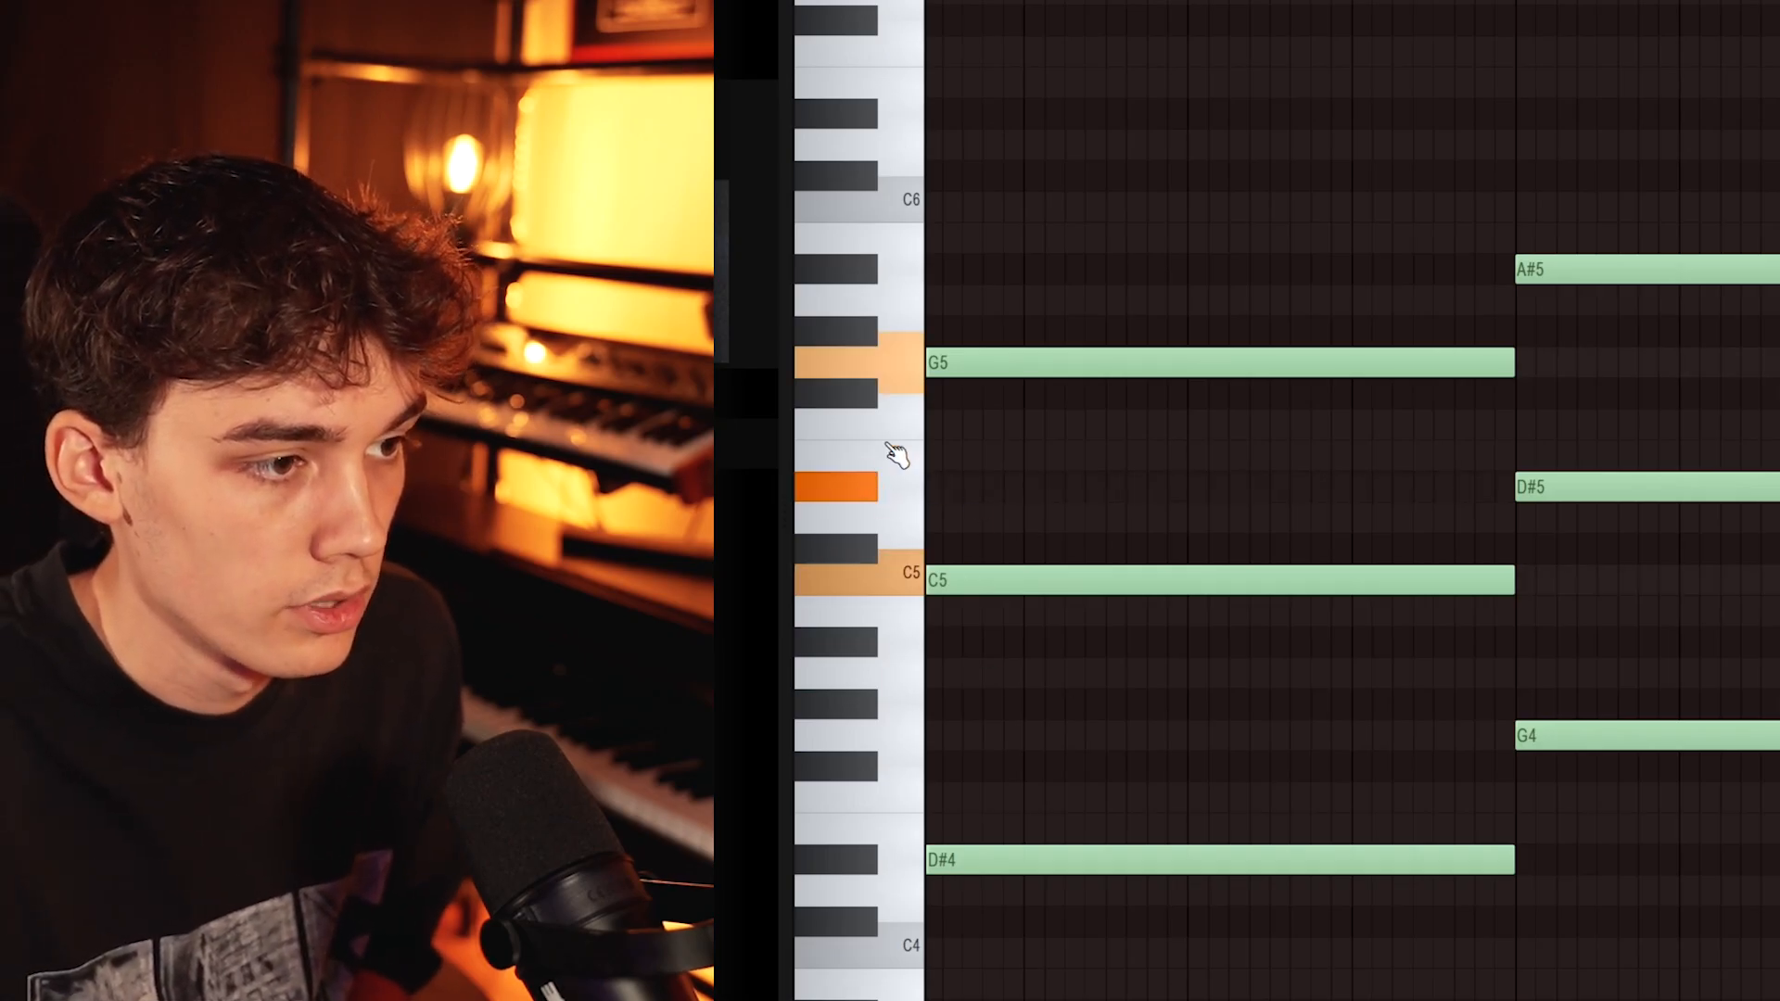
Add an A#5 note across bar 1 above the first chord's G5
left_click(904, 278)
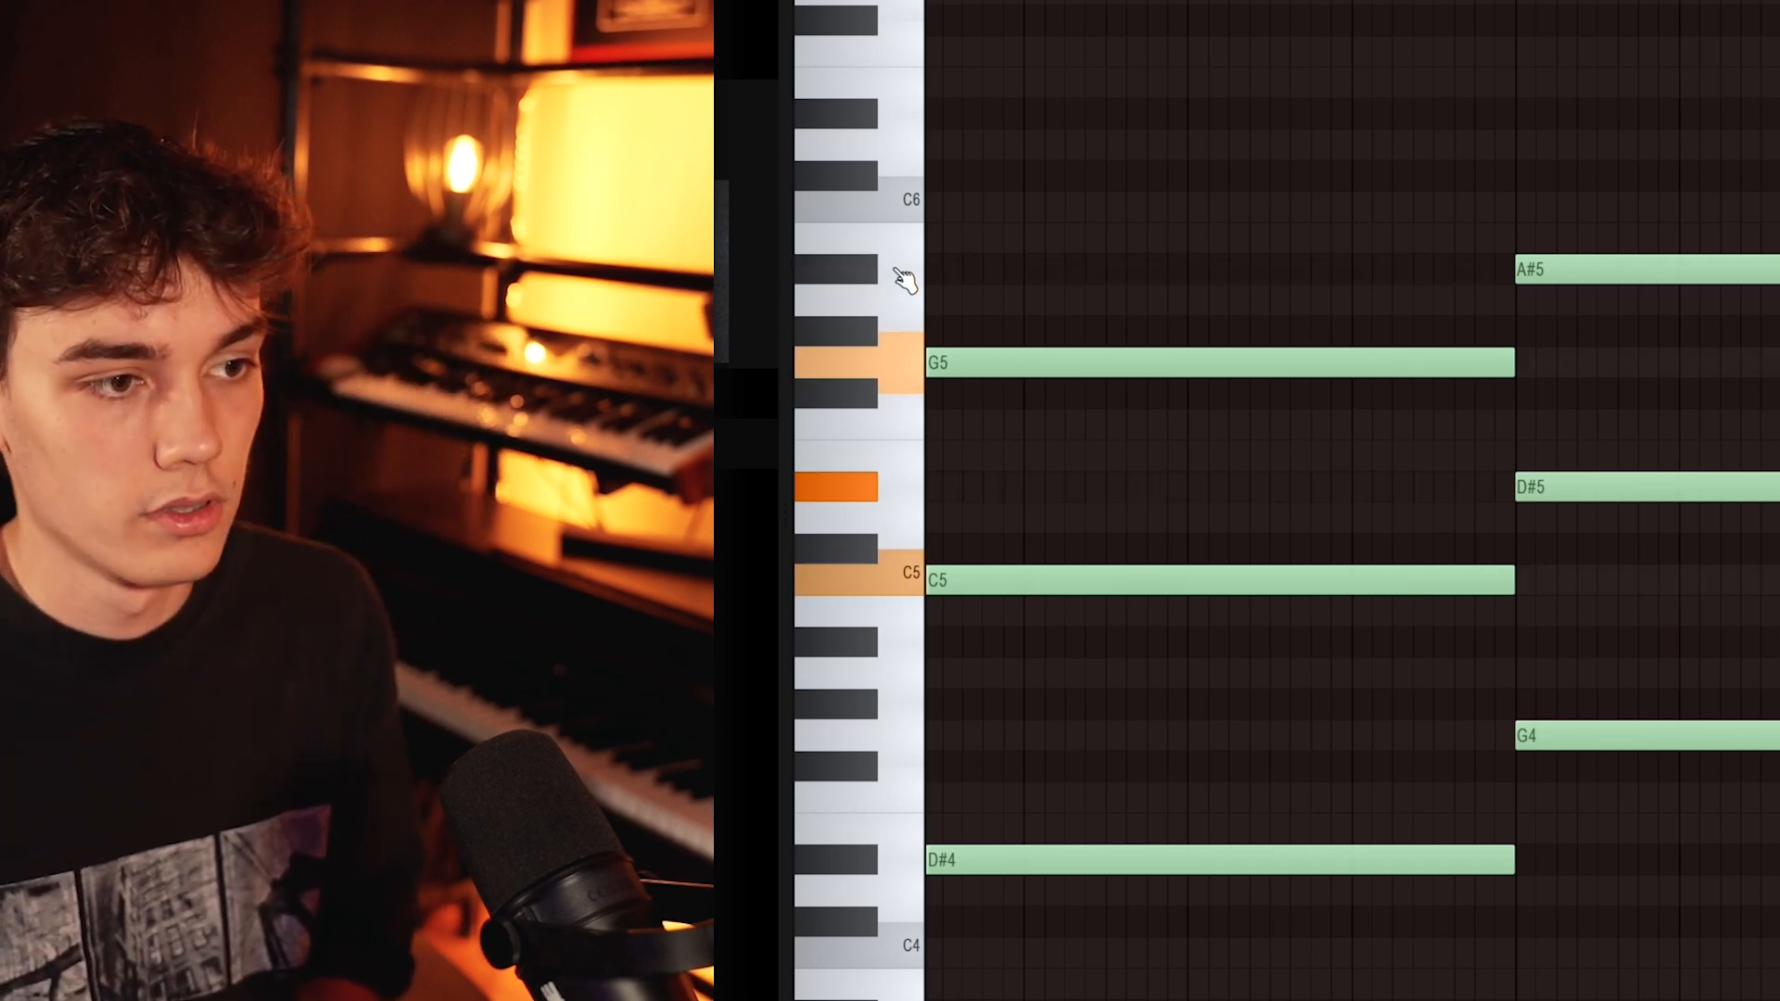
left_click_drag(966, 243, 907, 289)
key("space")
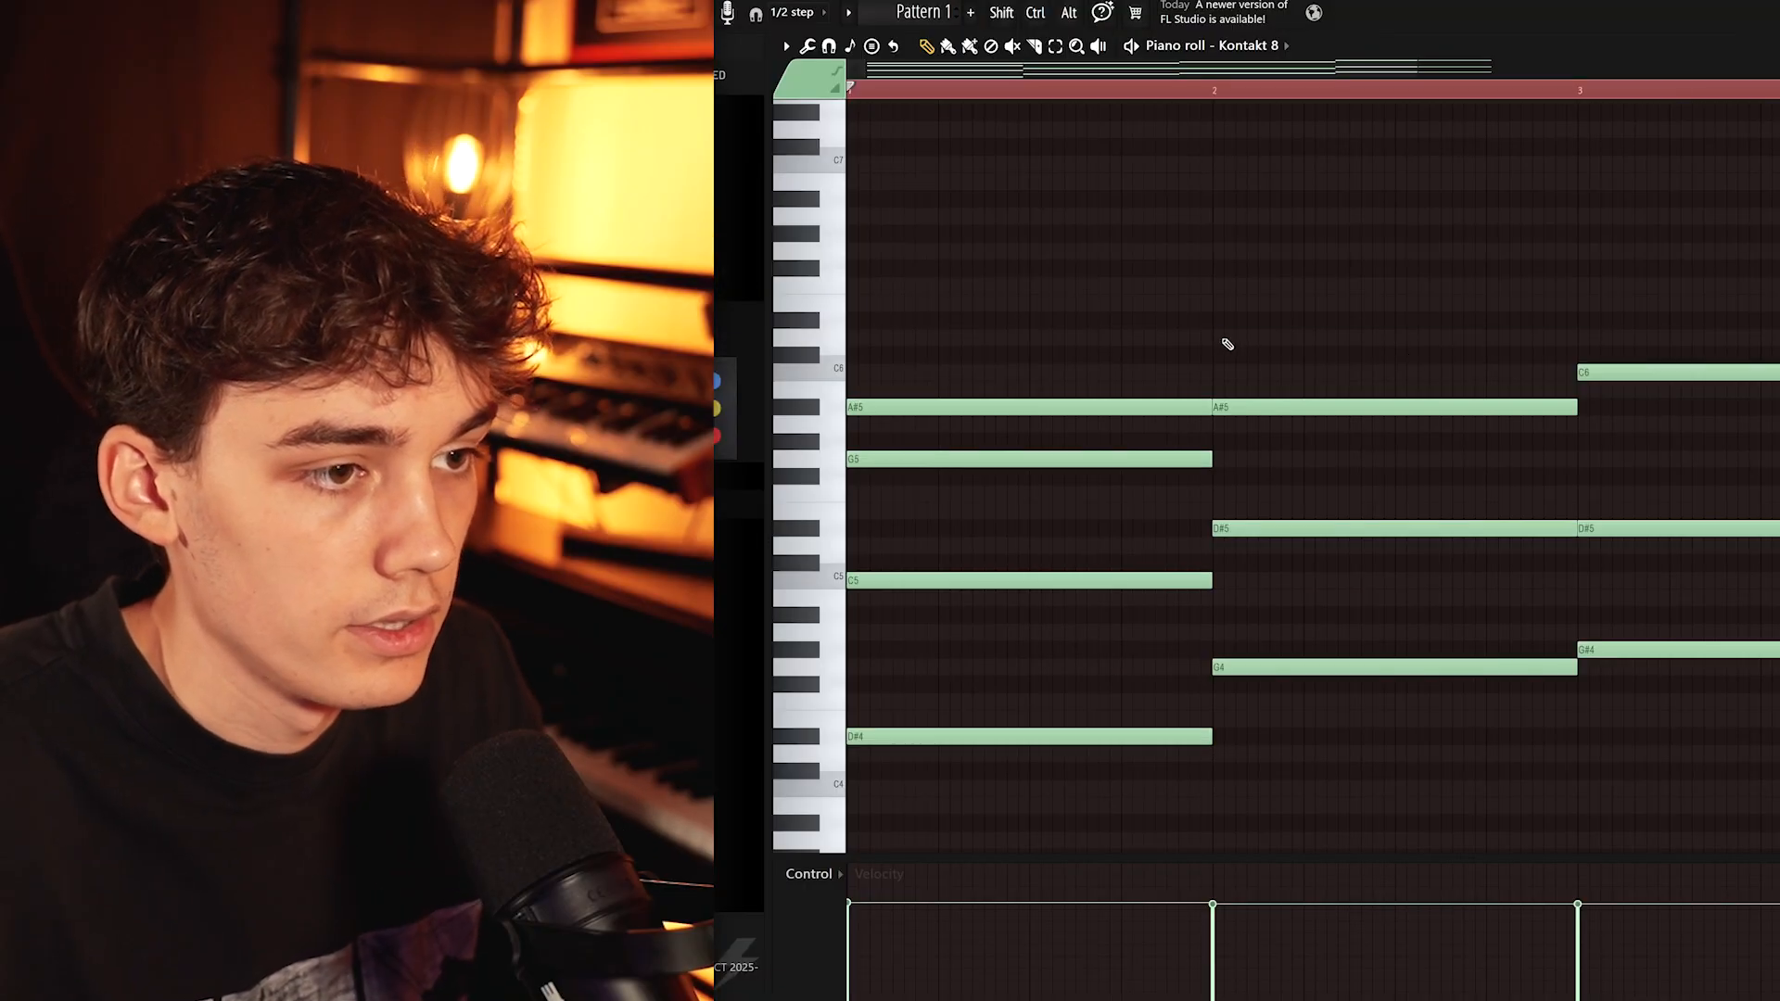
Add a D6 note across bar 2 on top of the second chord and a G5 note to the third chord in bar 3
left_click(1223, 342)
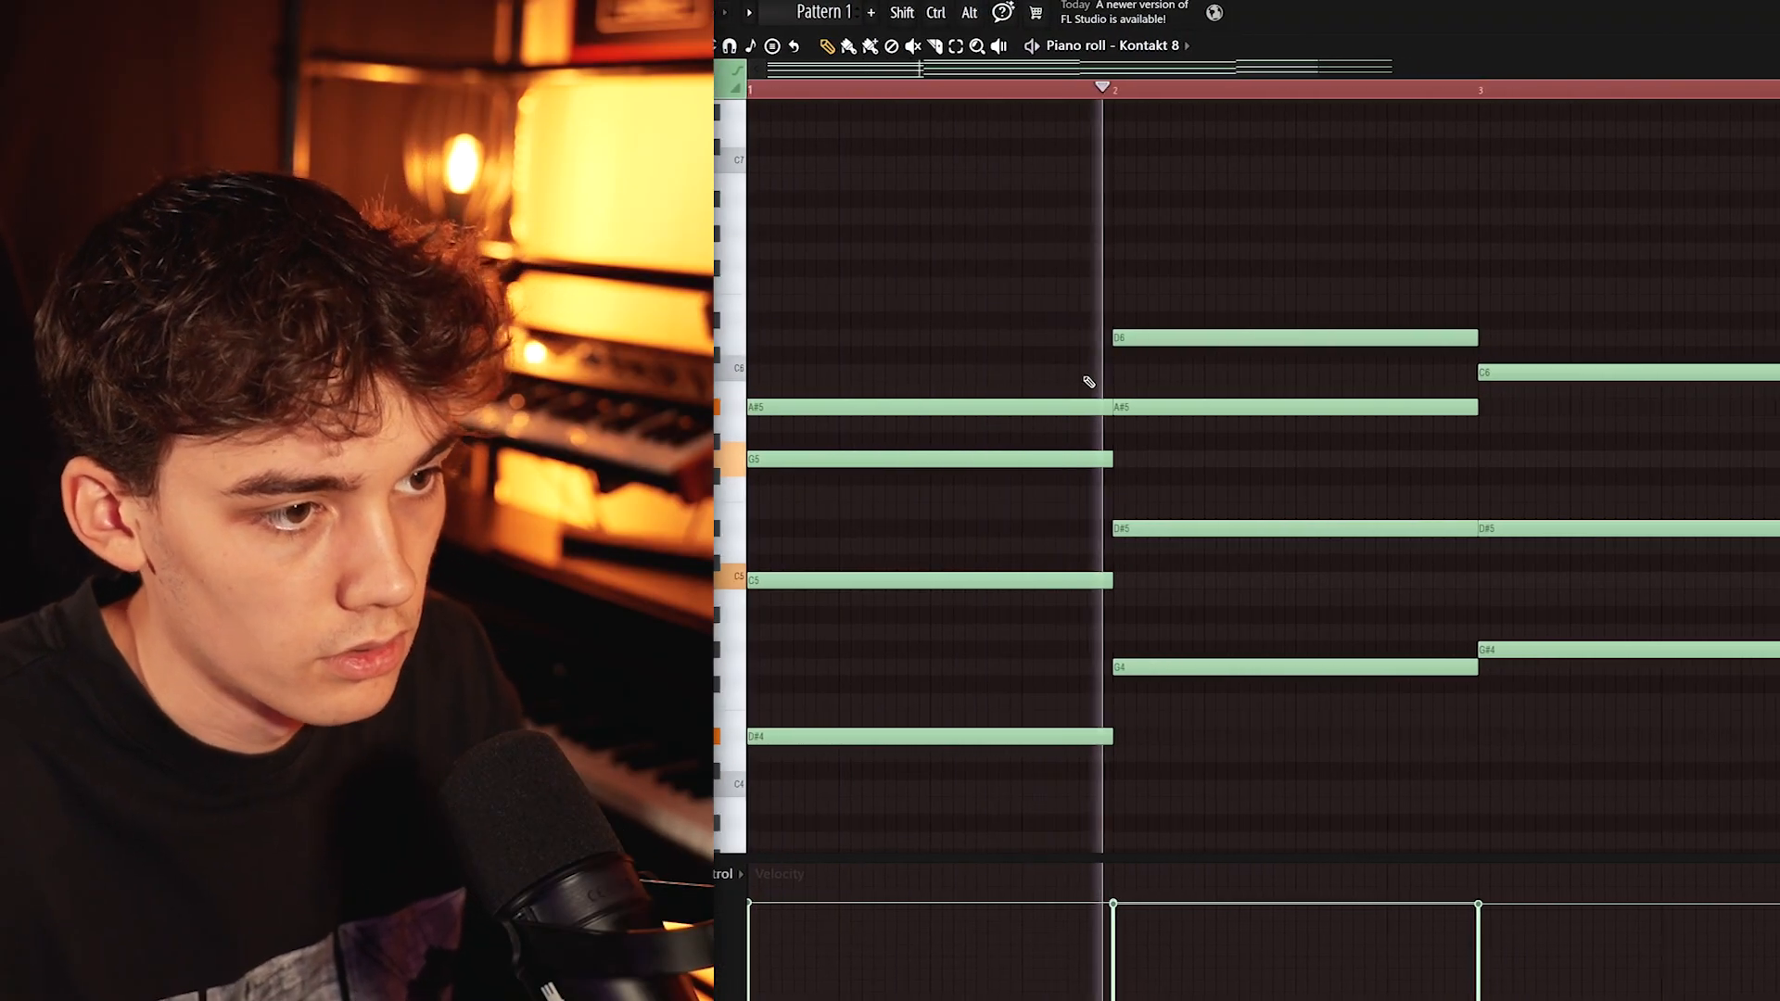
left_click_drag(1488, 476, 1488, 472)
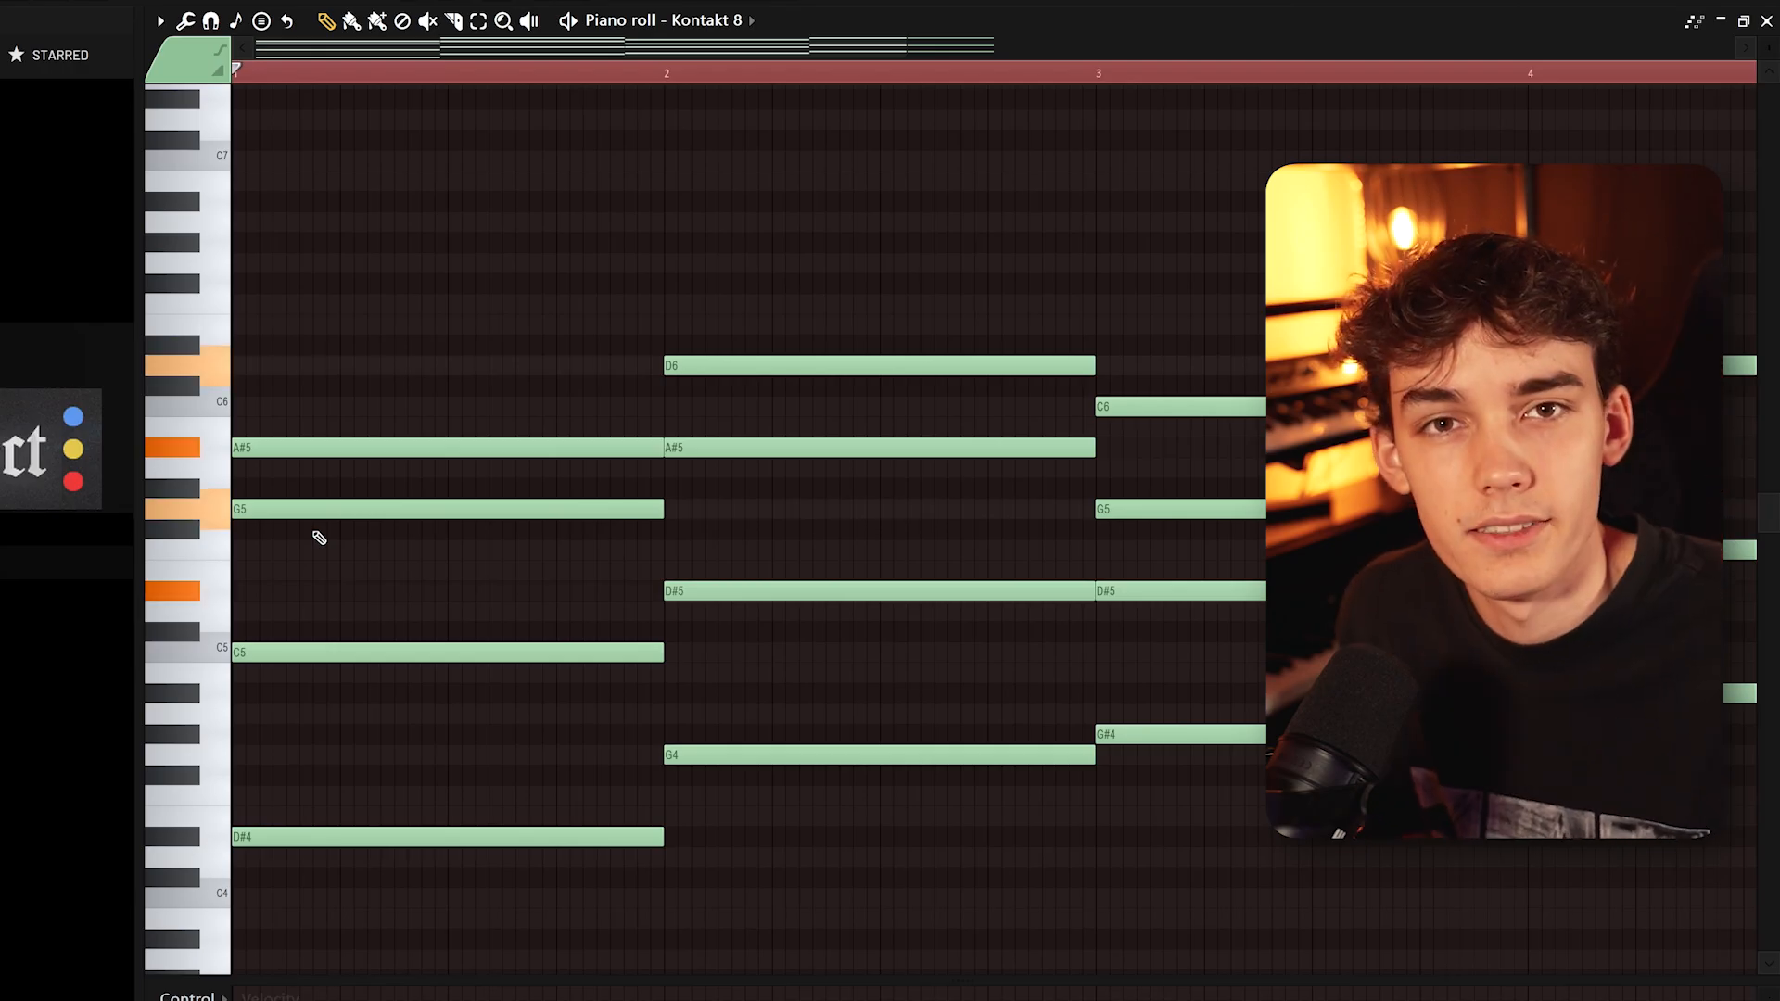
Shorten all four notes of the first chord so they end slightly before bar 2
left_click_drag(379, 912, 382, 377)
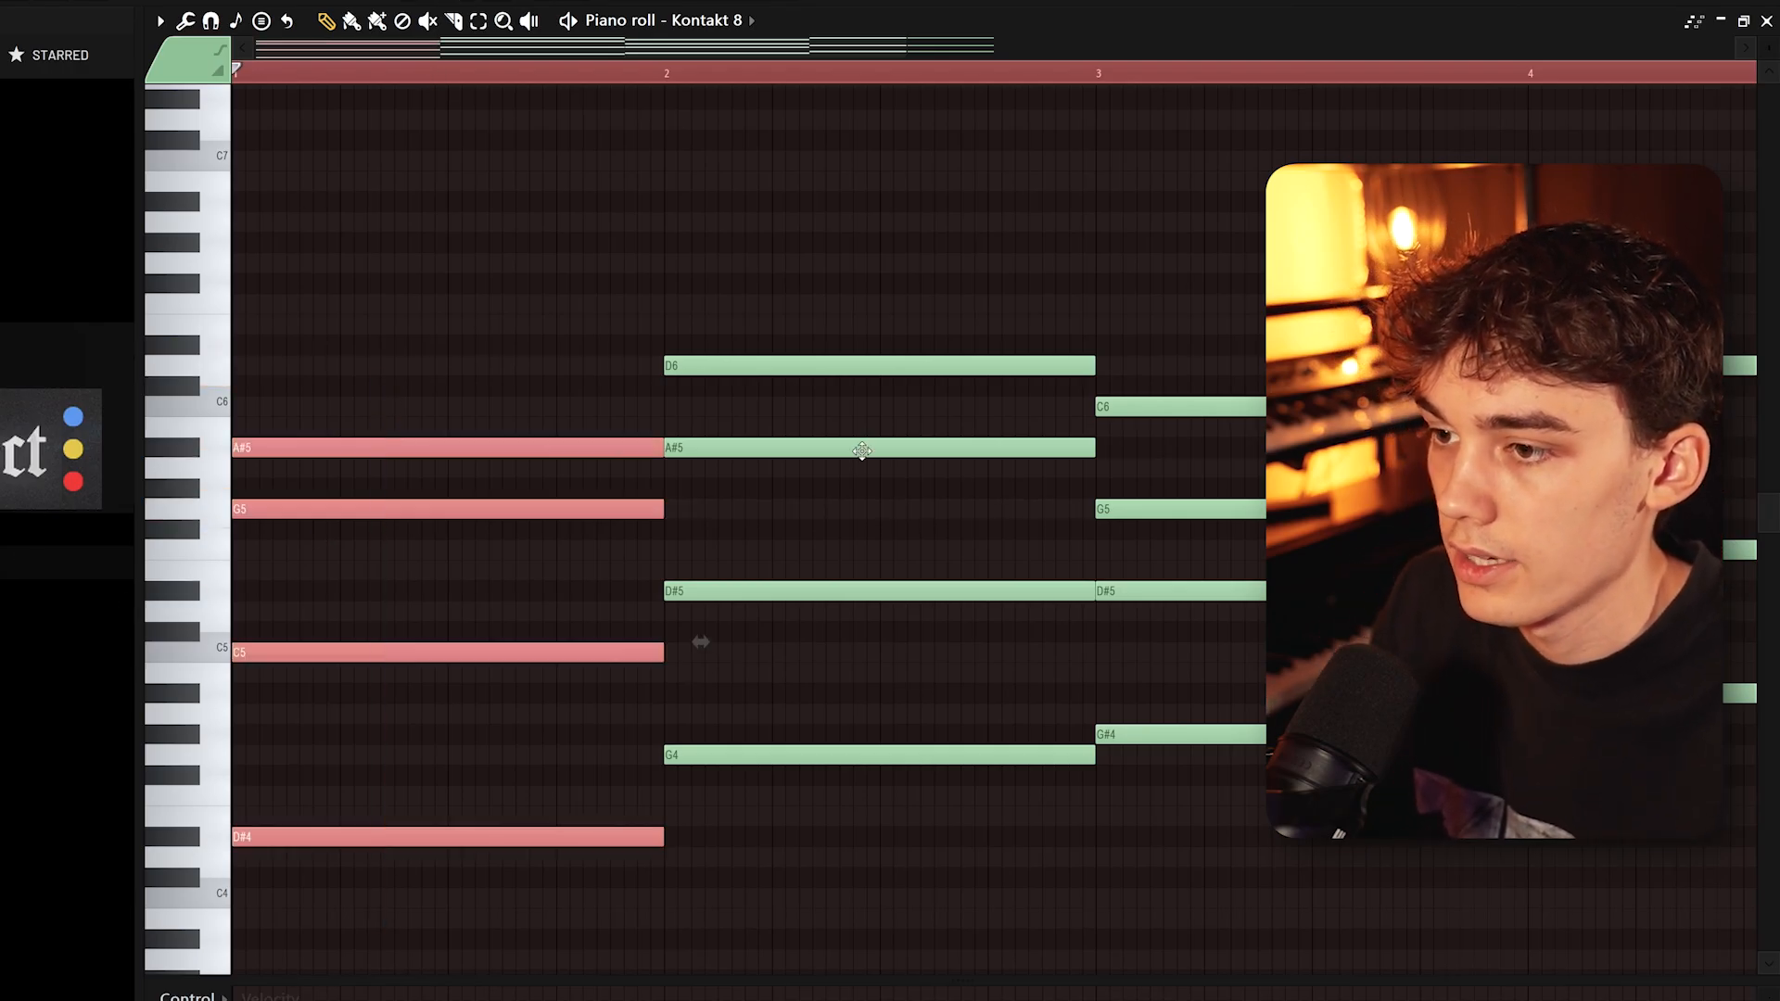
left_click_drag(660, 449, 623, 449)
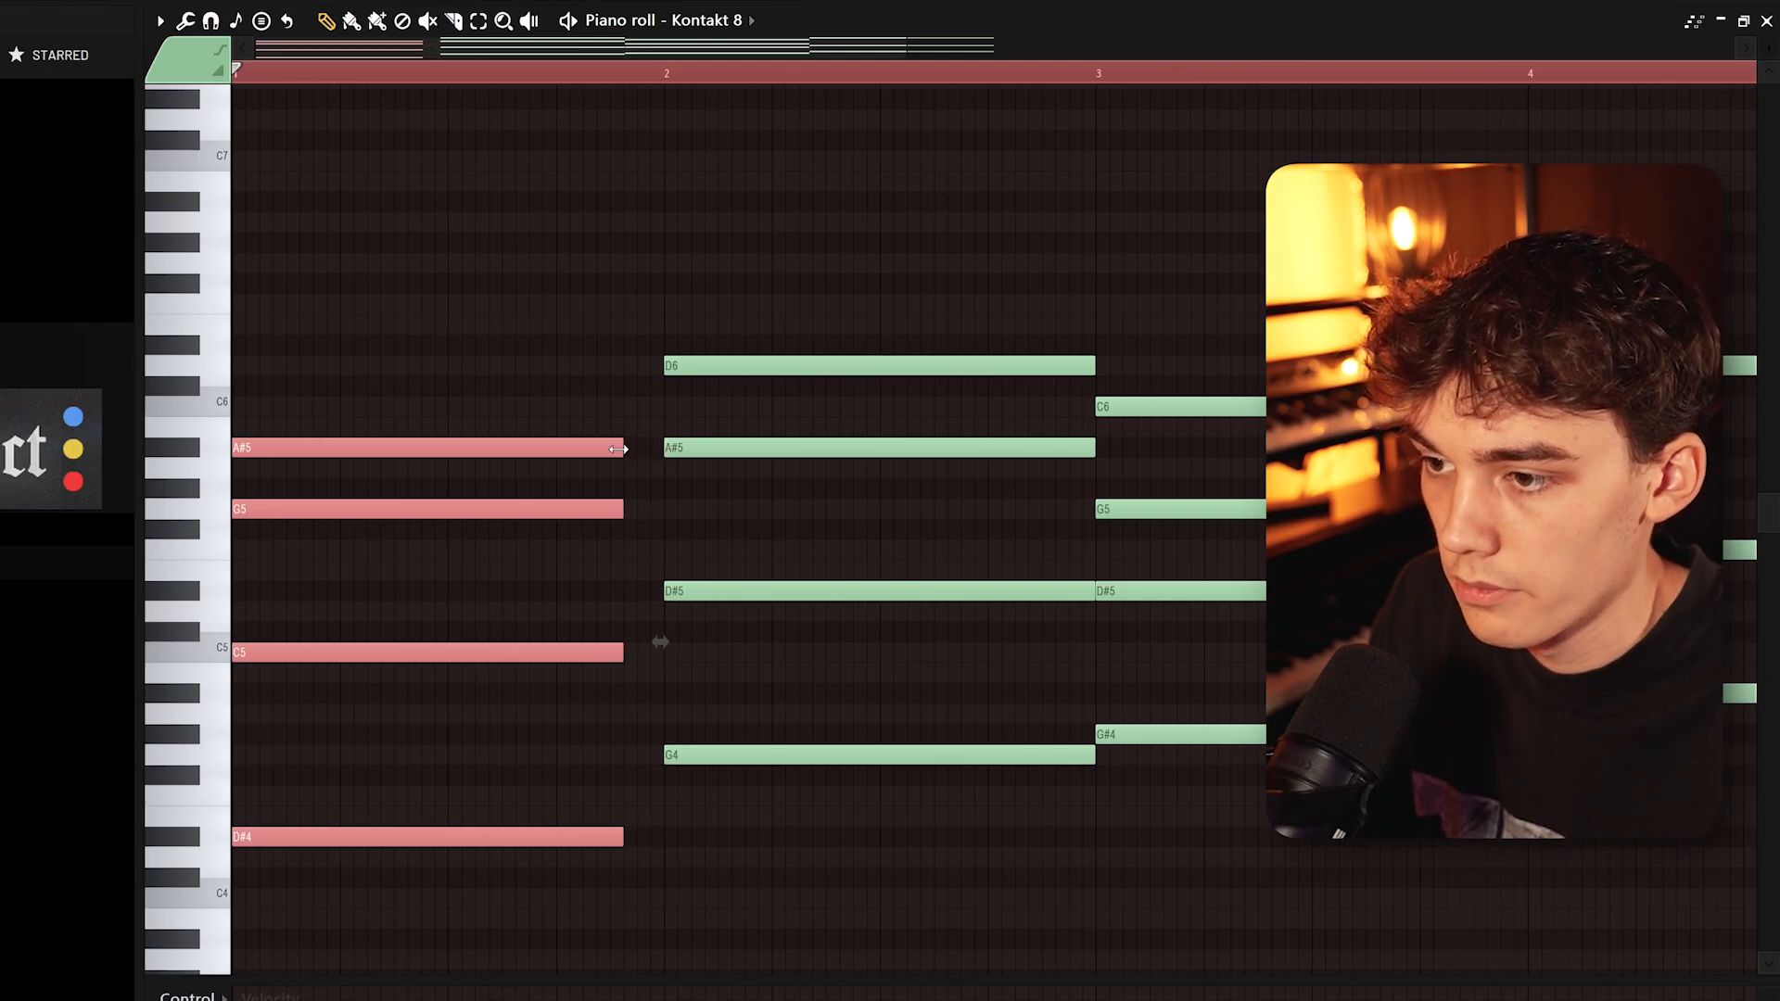
Try a strum on the first chord, raising the start time strength and adjusting start velocity strength while auditioning the result
left_click(185, 21)
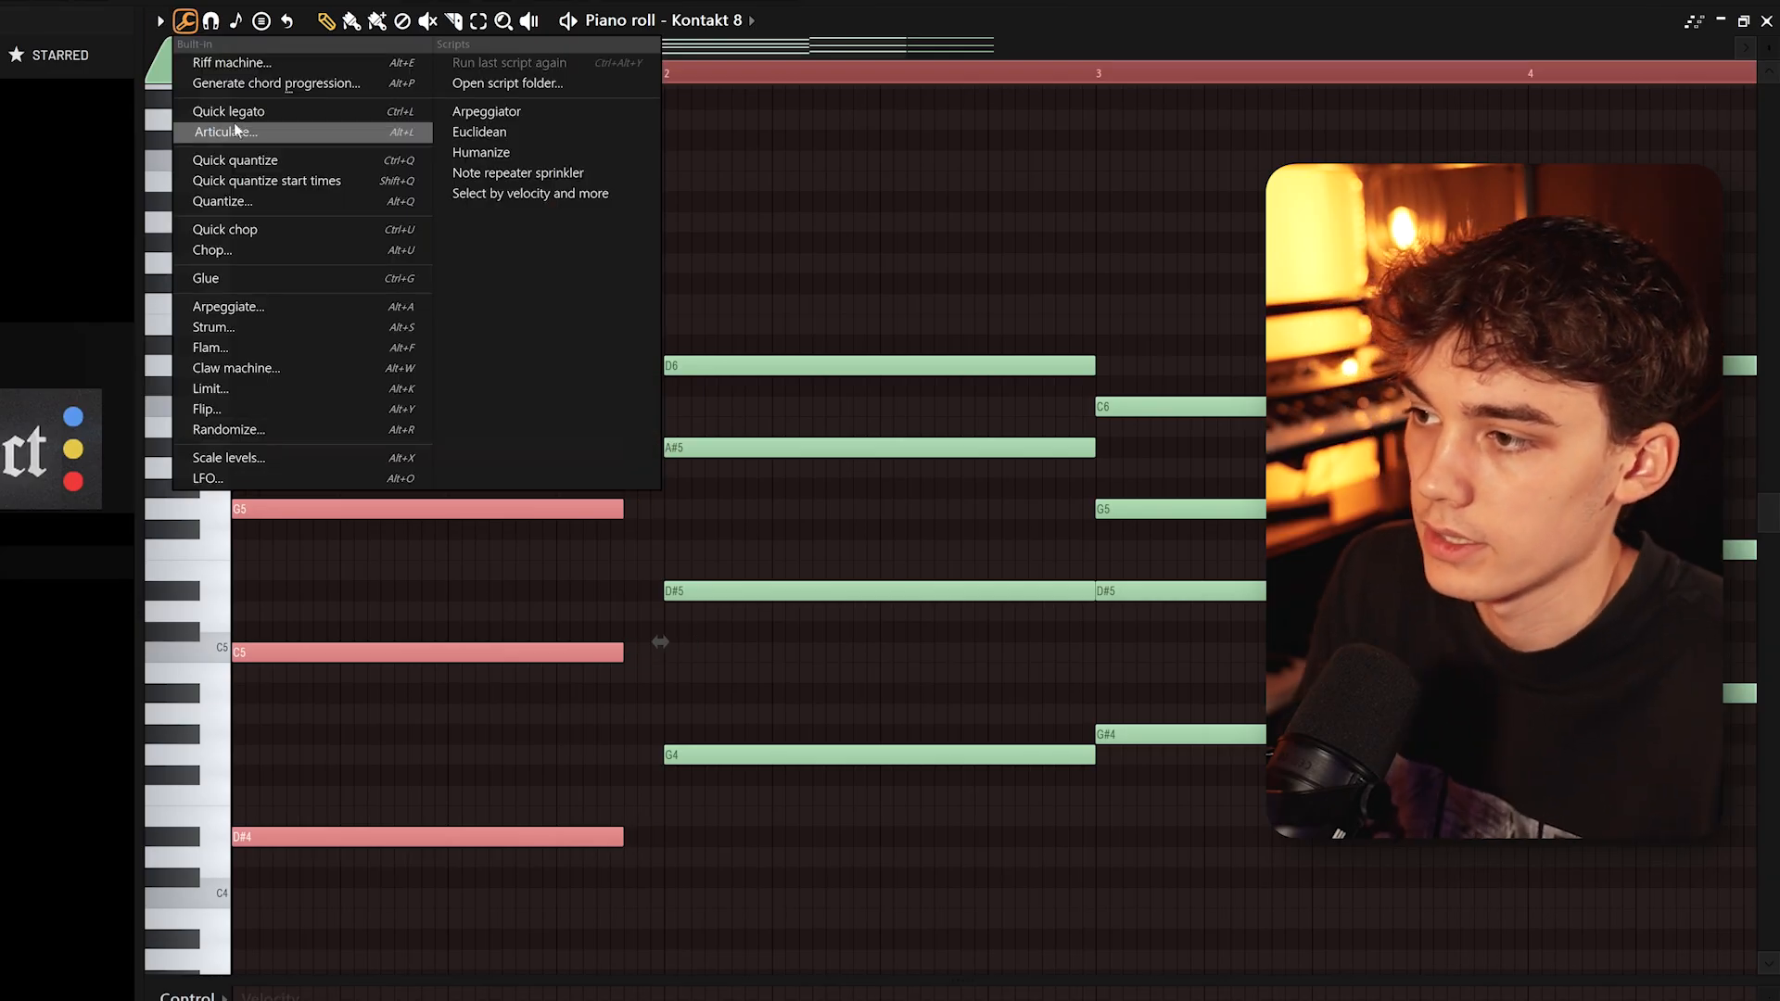
left_click(270, 329)
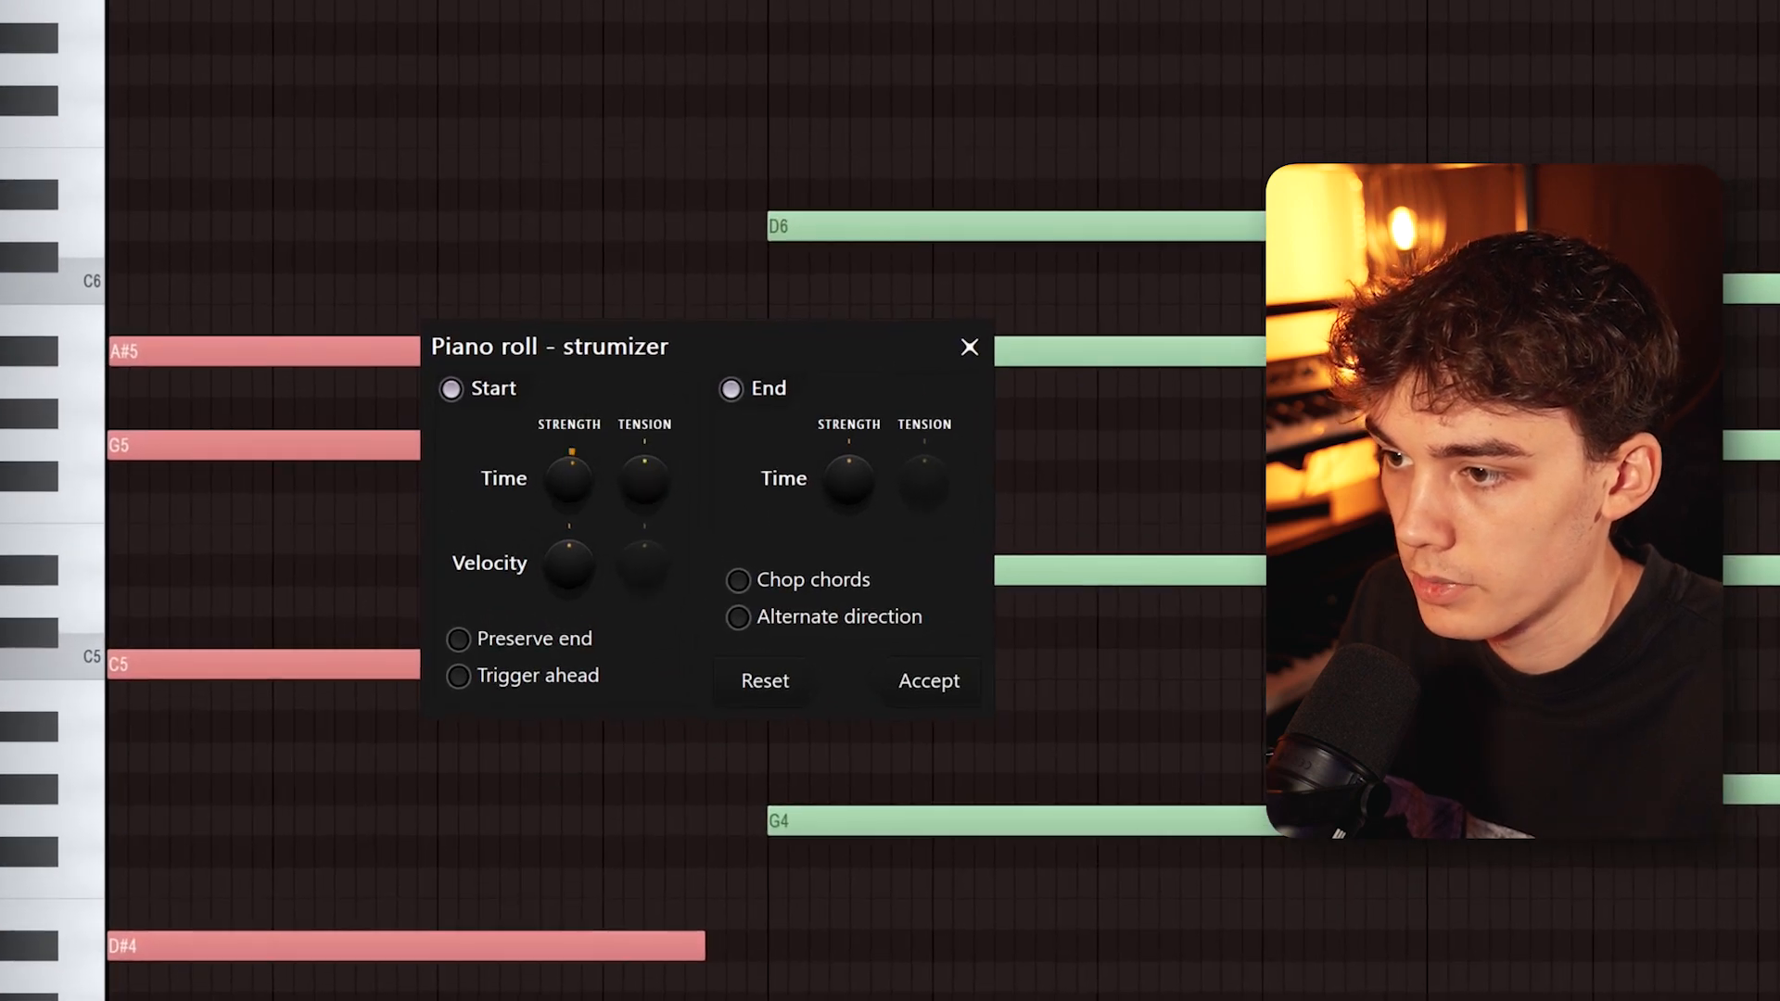
left_click_drag(569, 479, 569, 463)
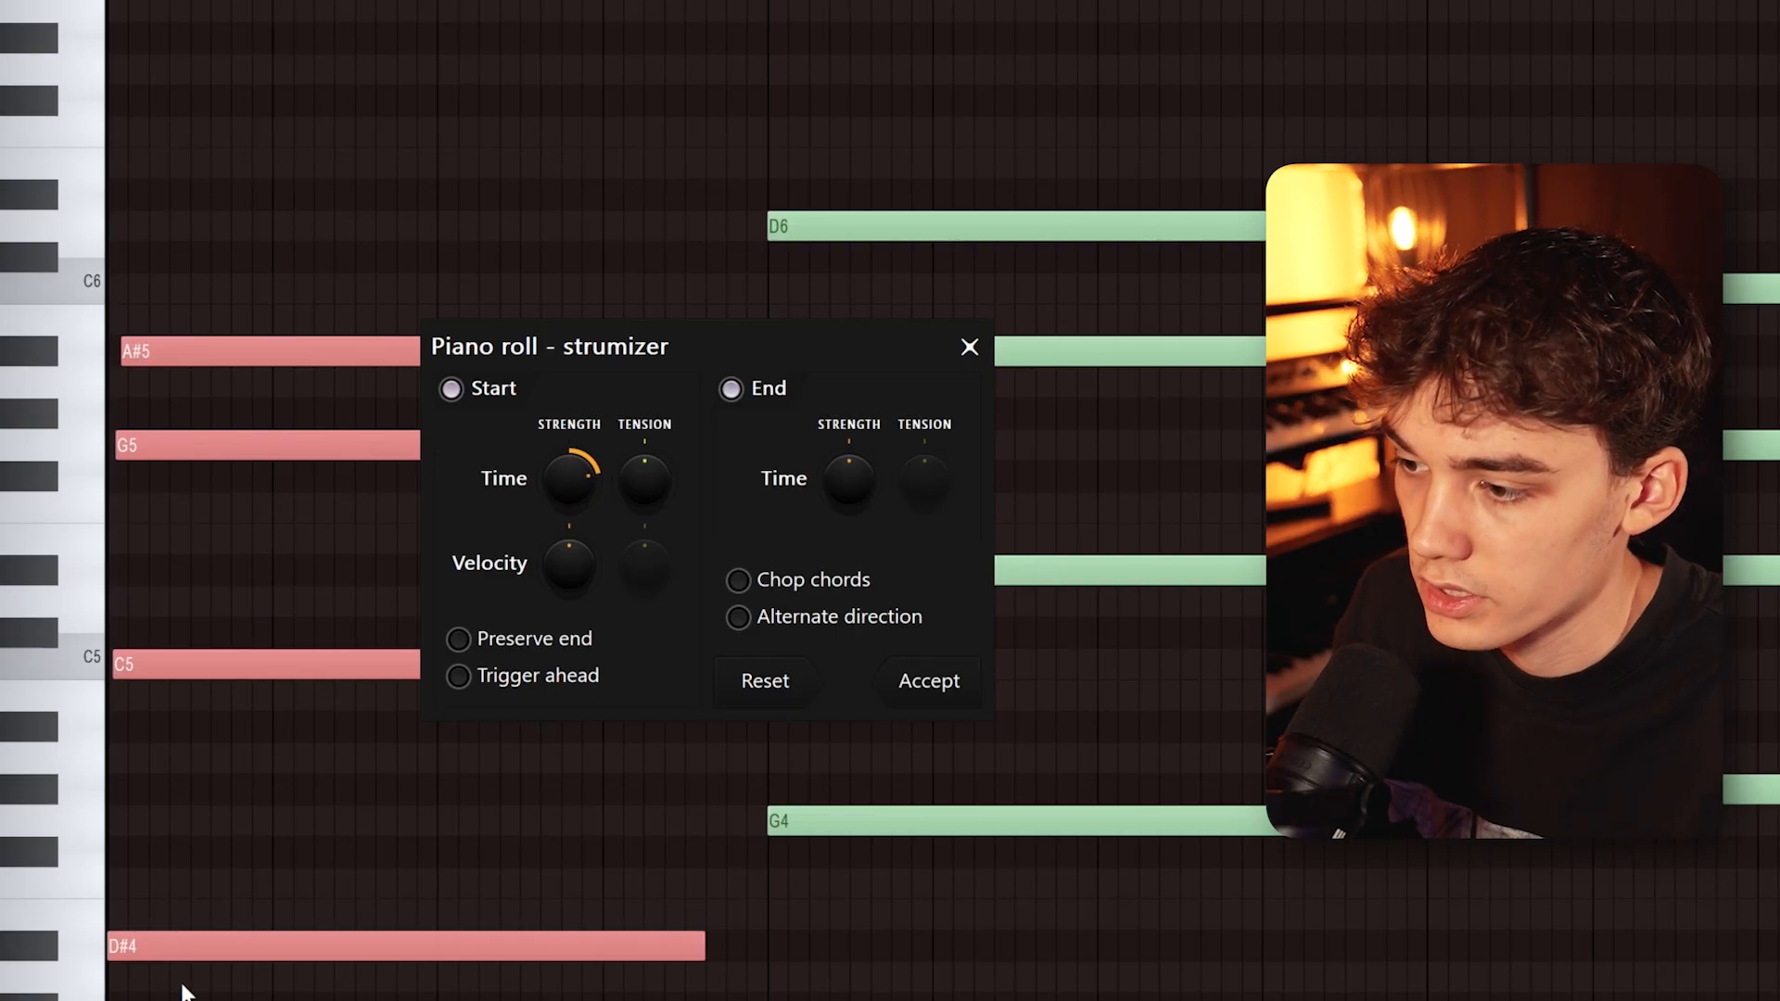
key("space")
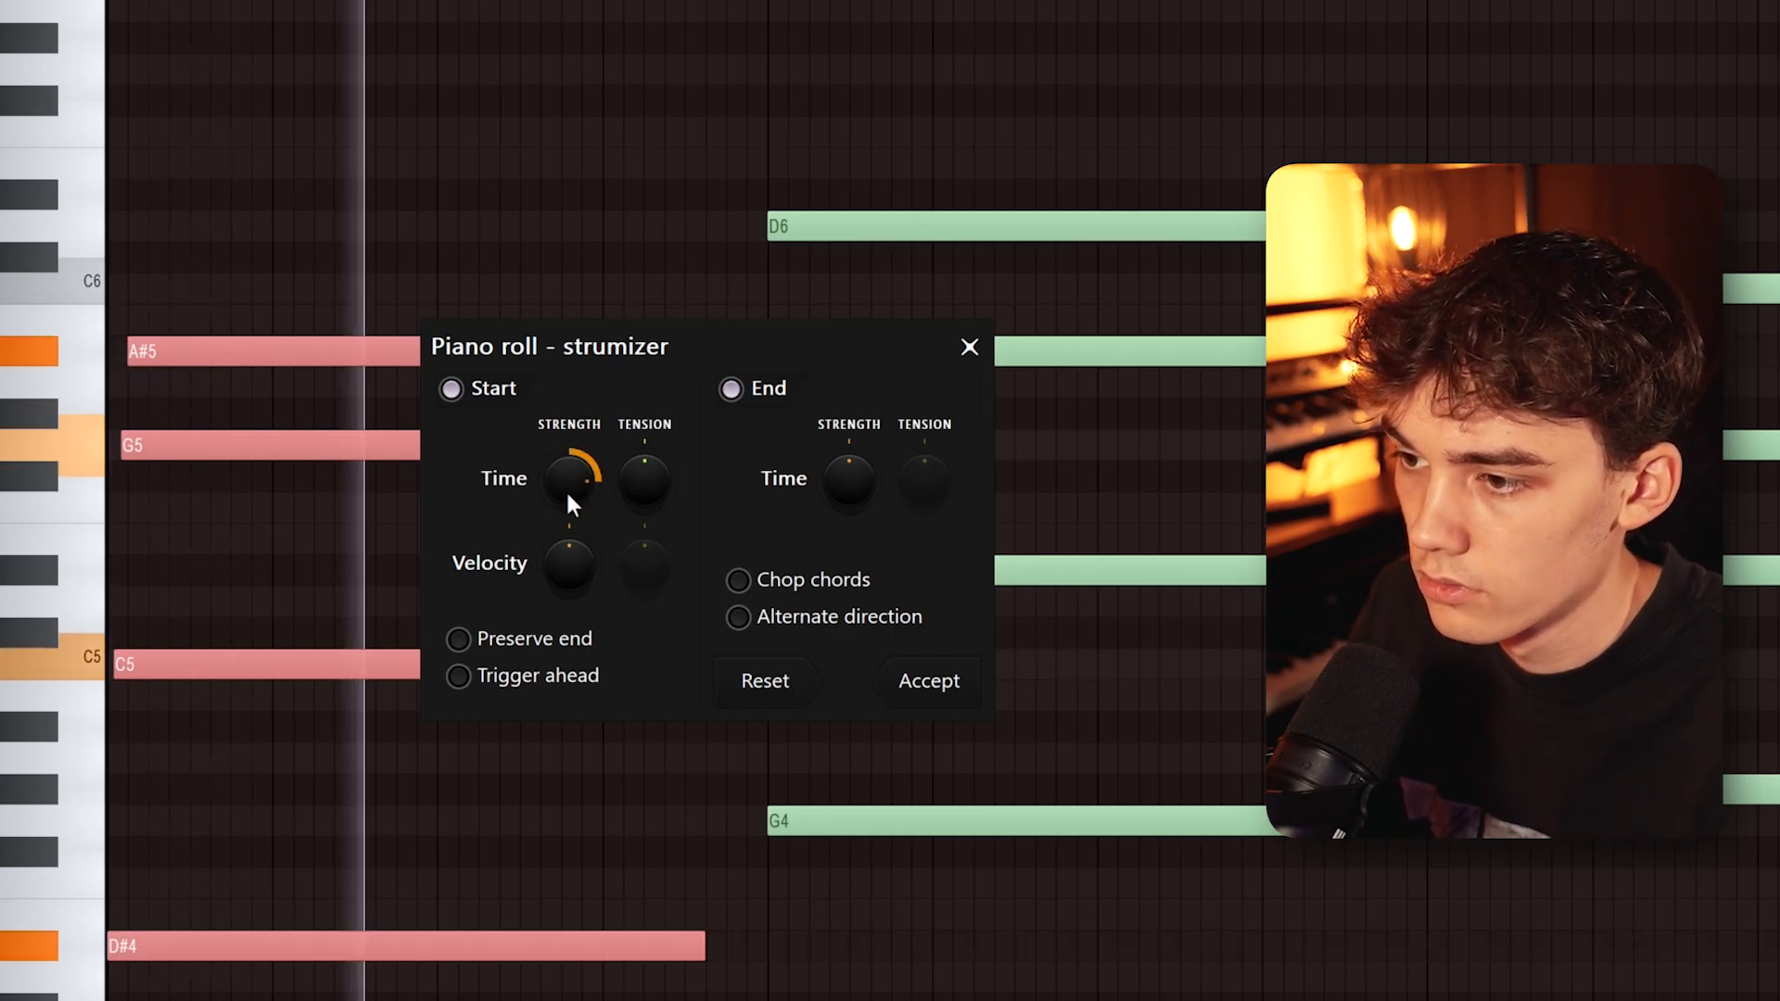
key("space")
left_click_drag(570, 564, 569, 640)
key("space")
key("space")
key("space")
key("space")
key("space")
key("space")
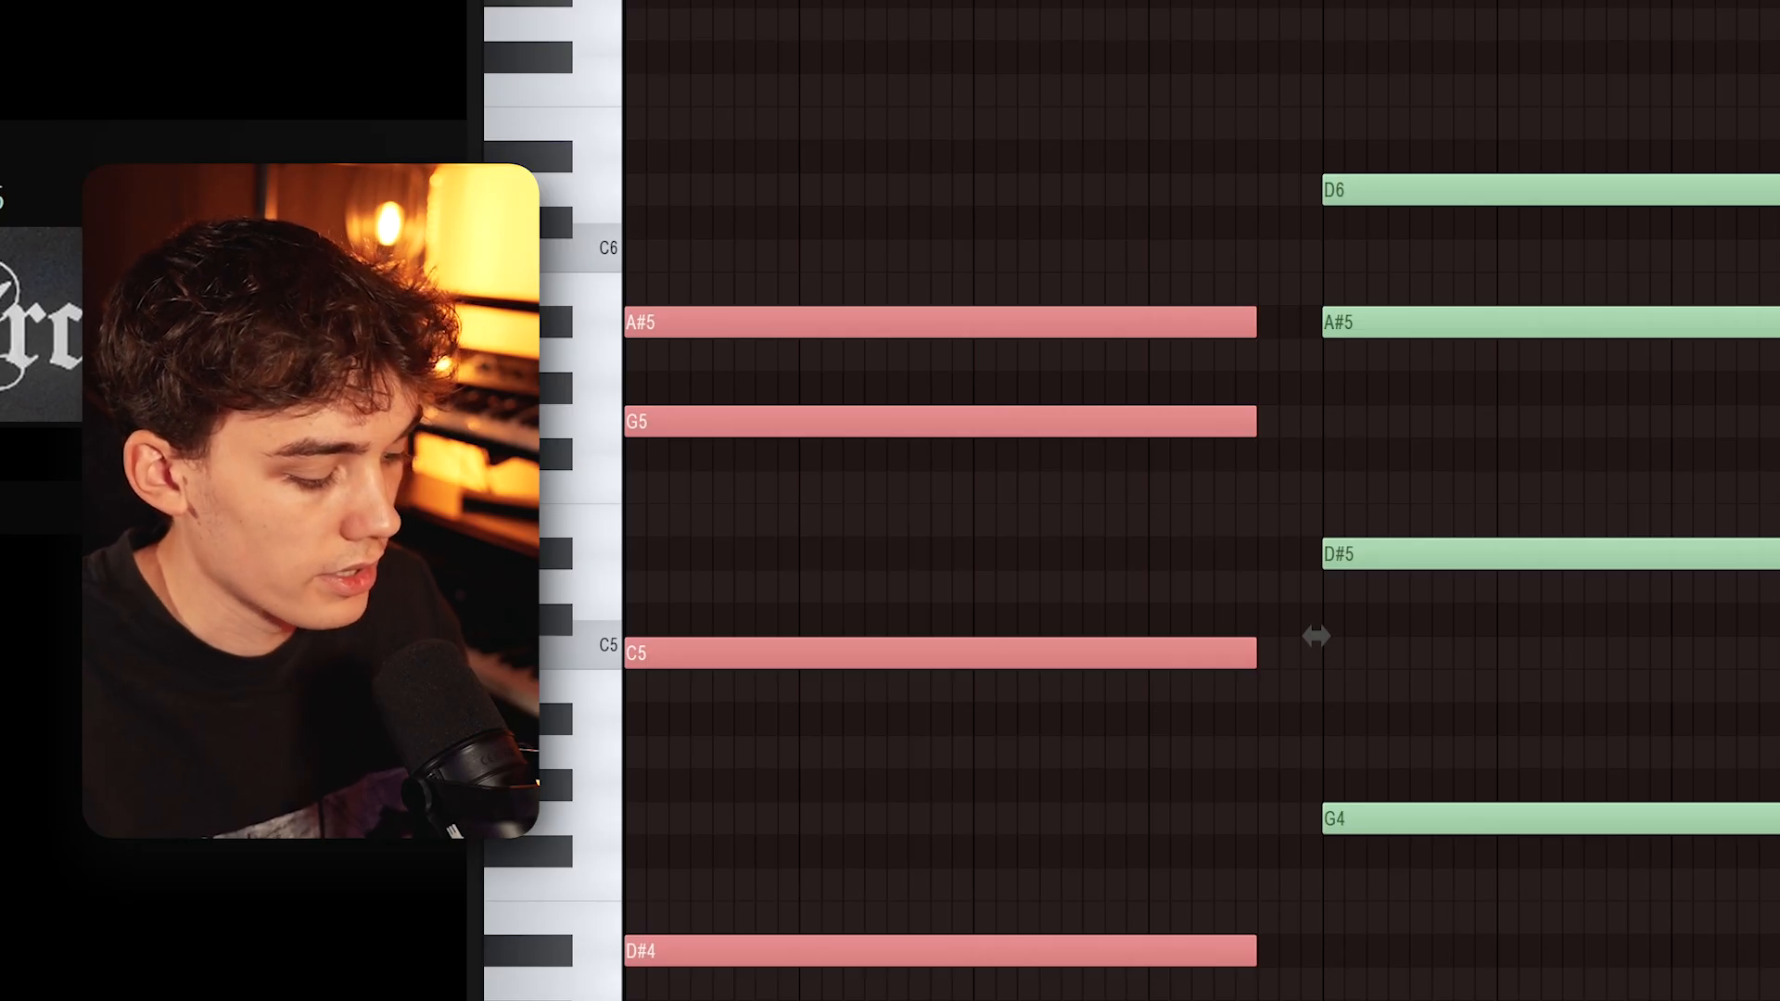
Strum the first chord from its lowest note upward with a strong start time offset and lowered start velocity strength
key("alt+s")
left_click_drag(1128, 457, 1127, 389)
left_click_drag(1142, 552, 1141, 536)
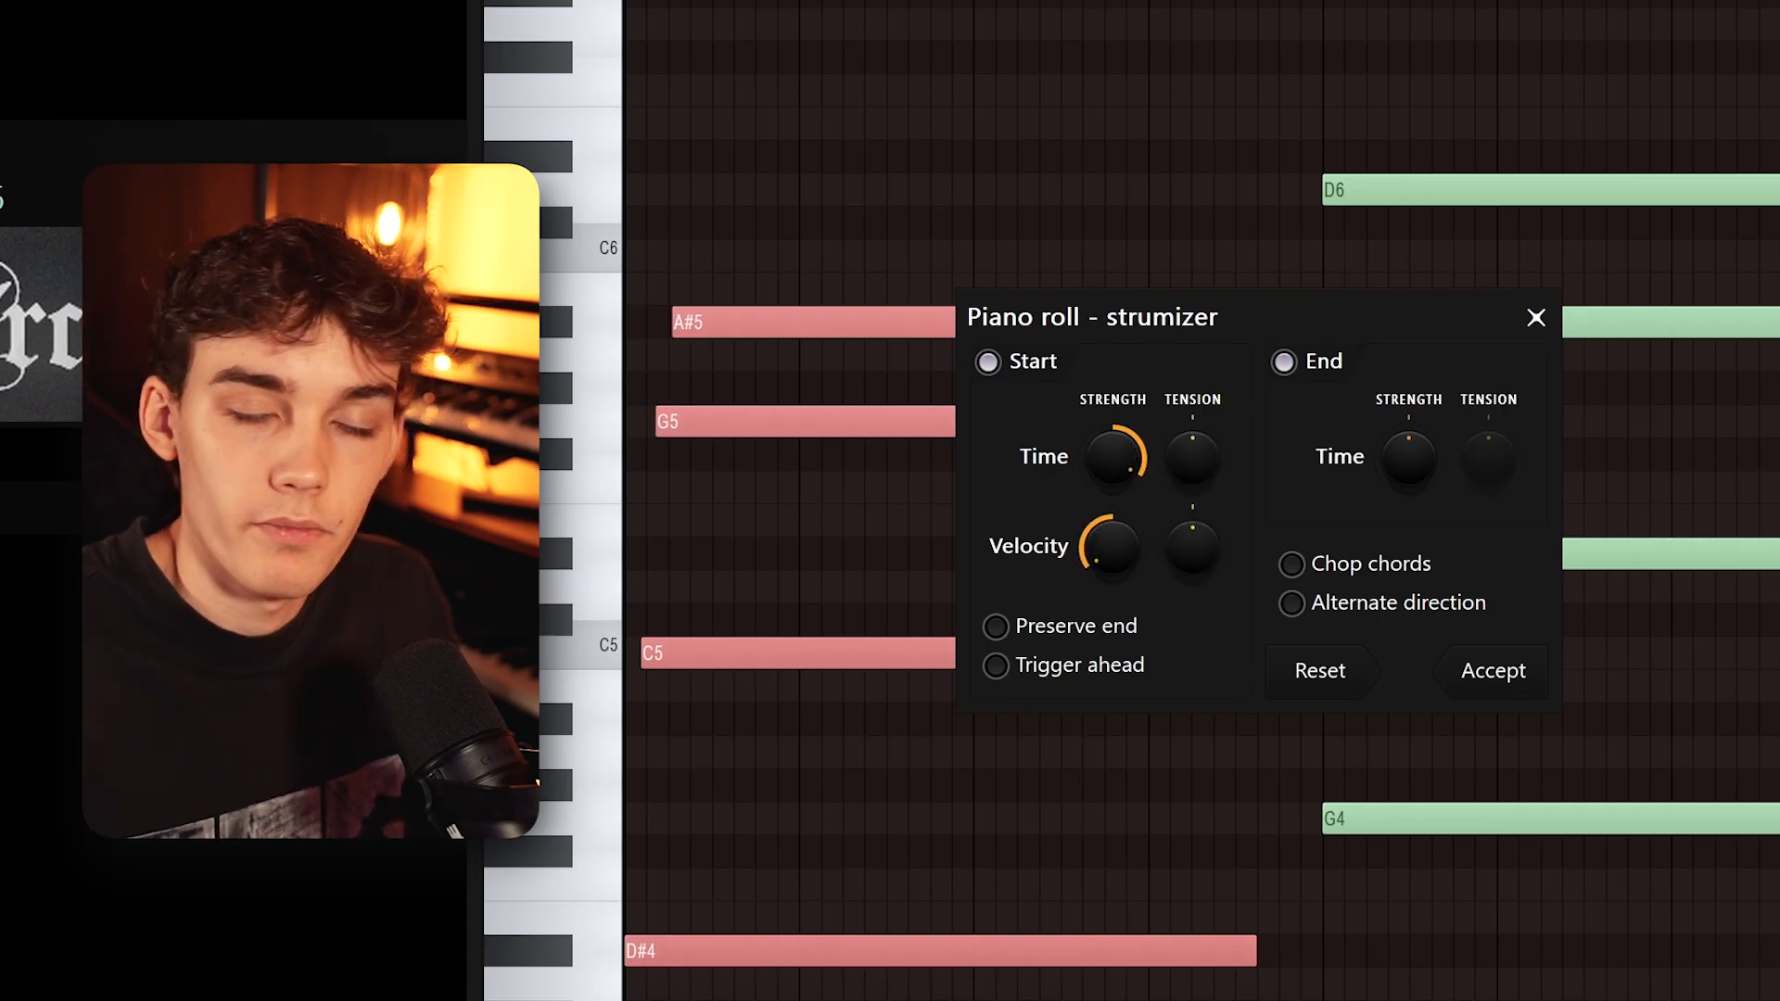
left_click_drag(1109, 555, 1109, 552)
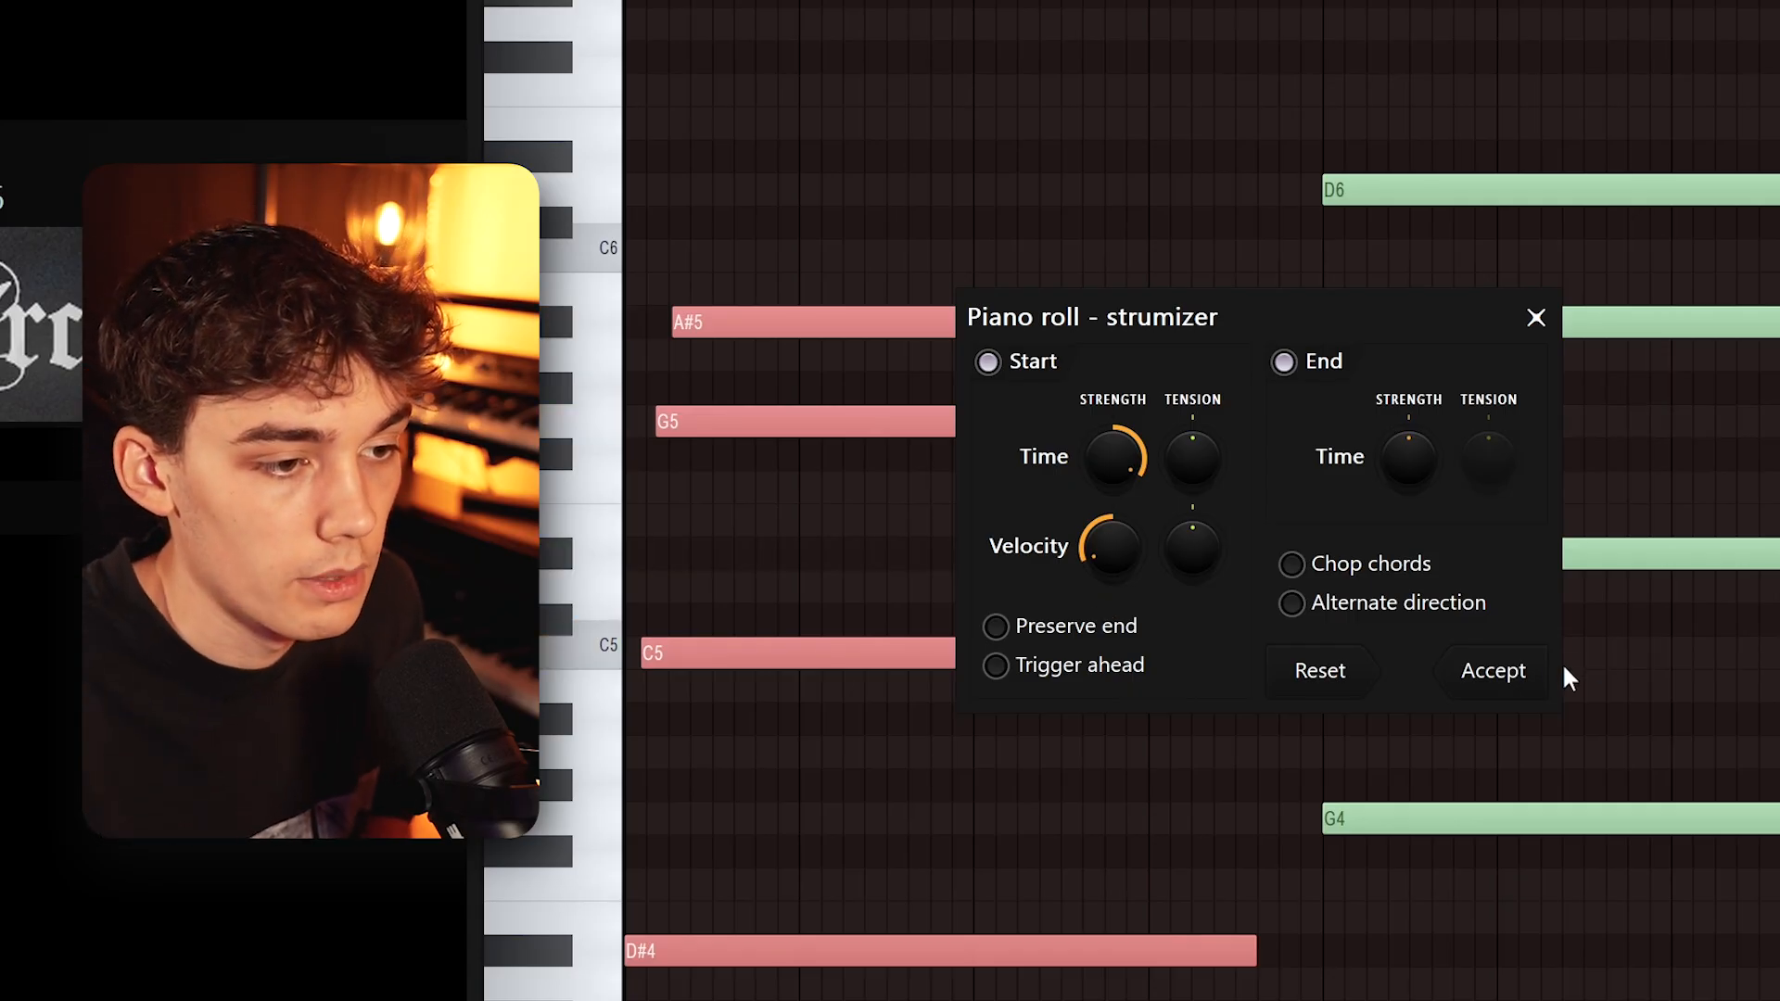
left_click(1532, 672)
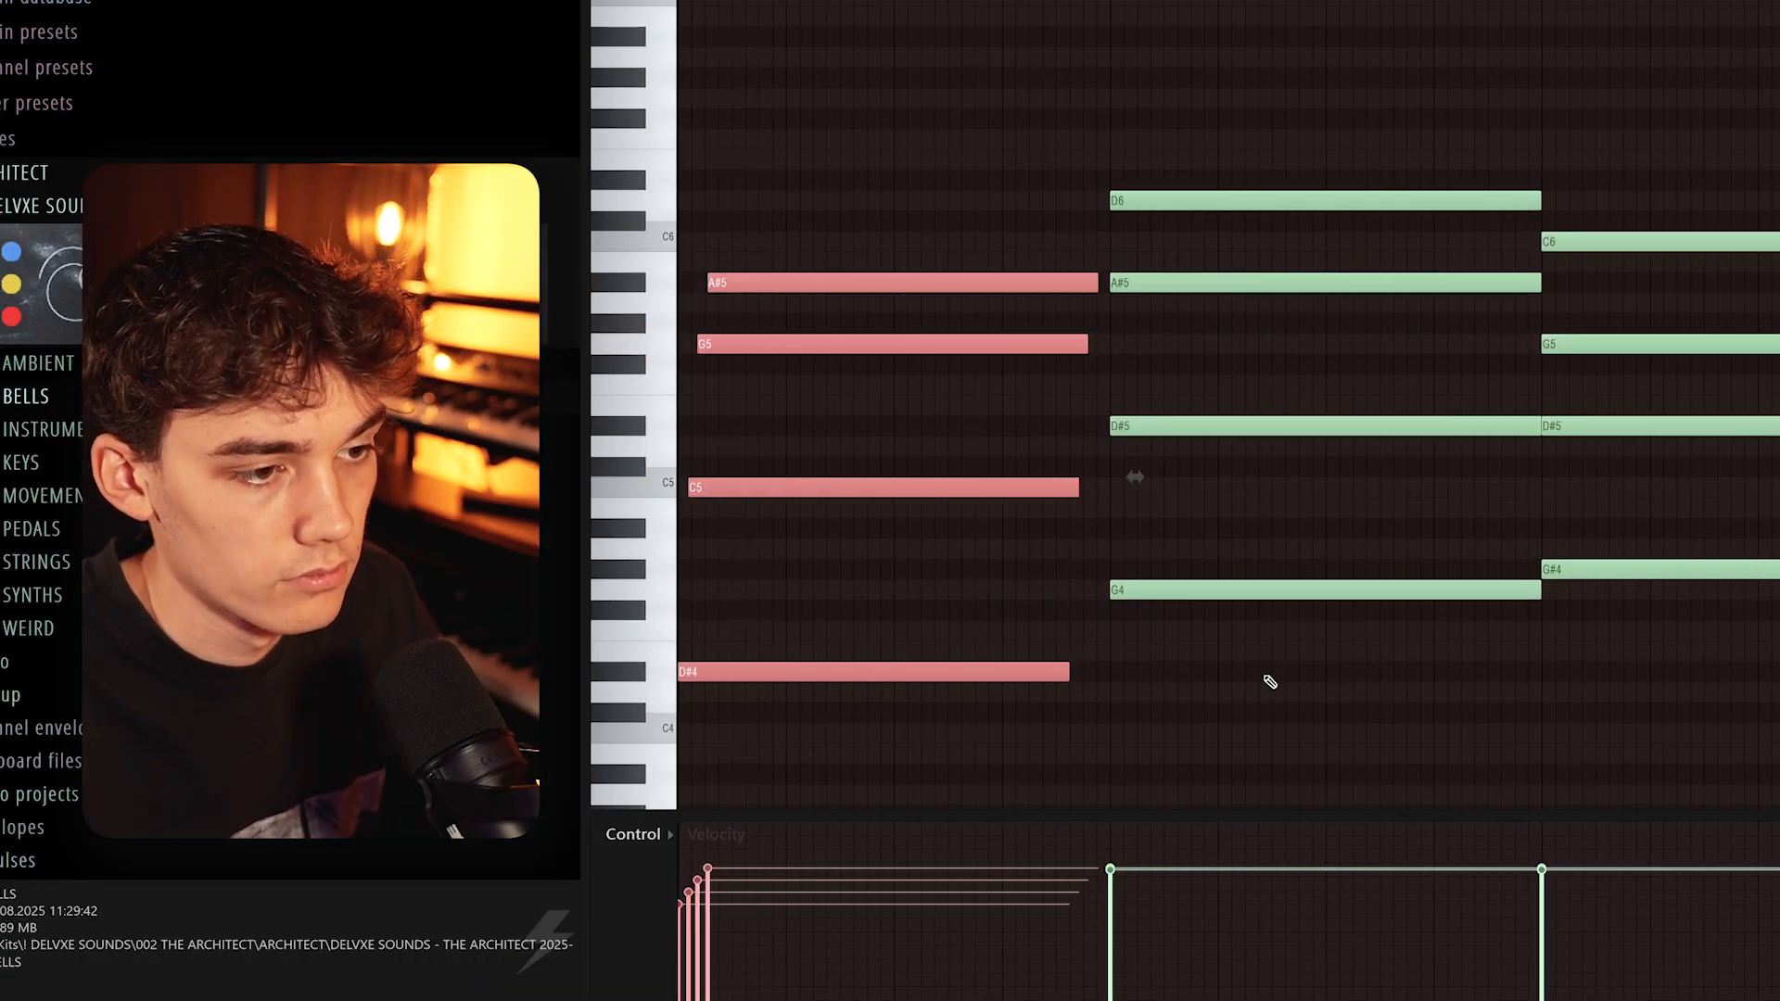
Try strumming the second chord with the same time and velocity settings as the first chord
left_click_drag(1273, 682, 1325, 71)
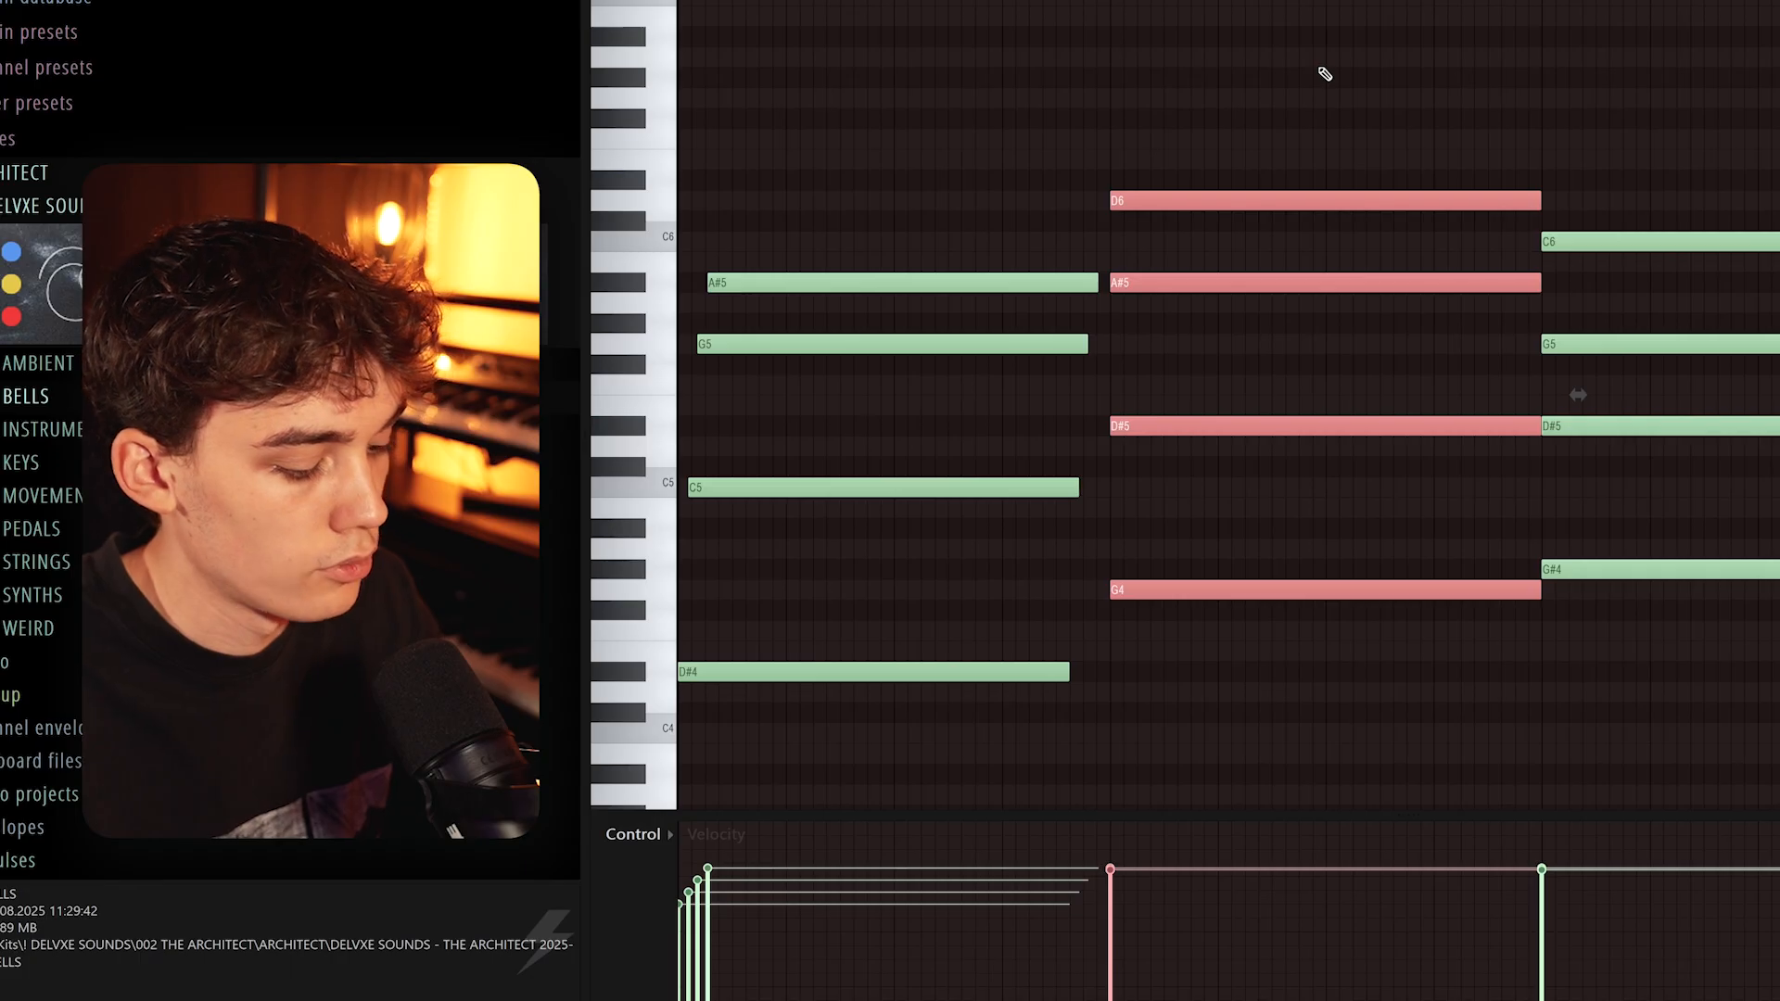
key("alt+s")
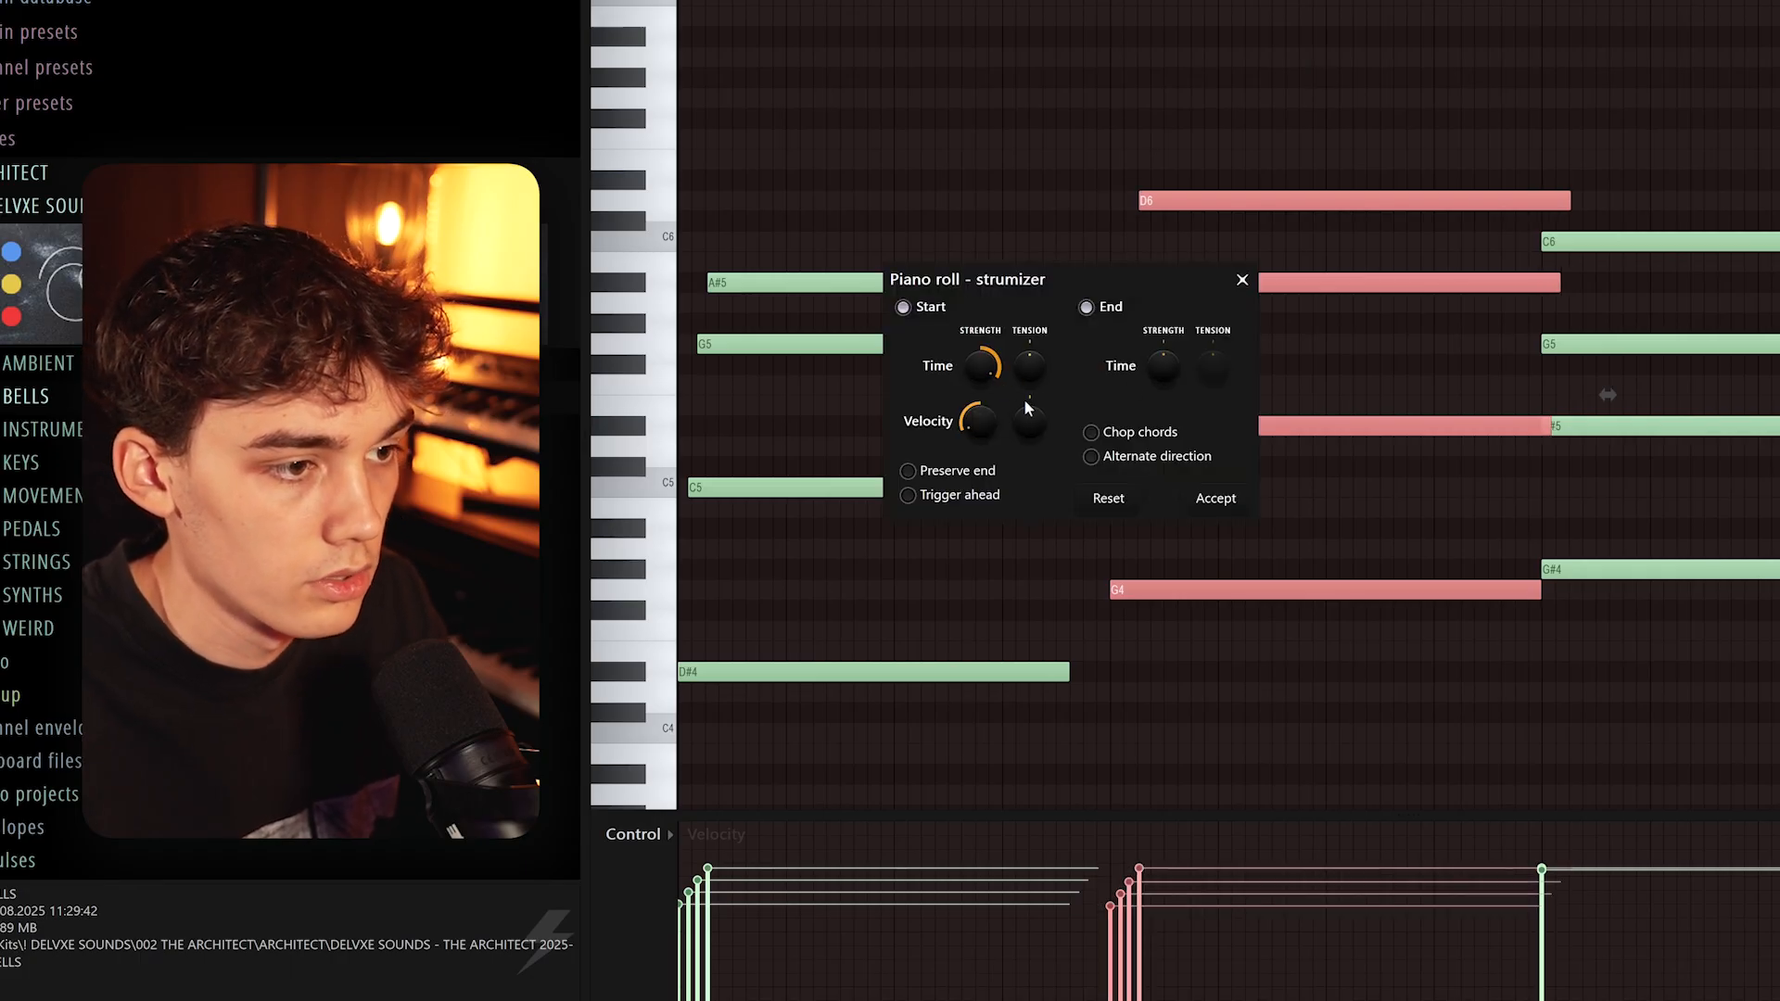
left_click(1216, 498)
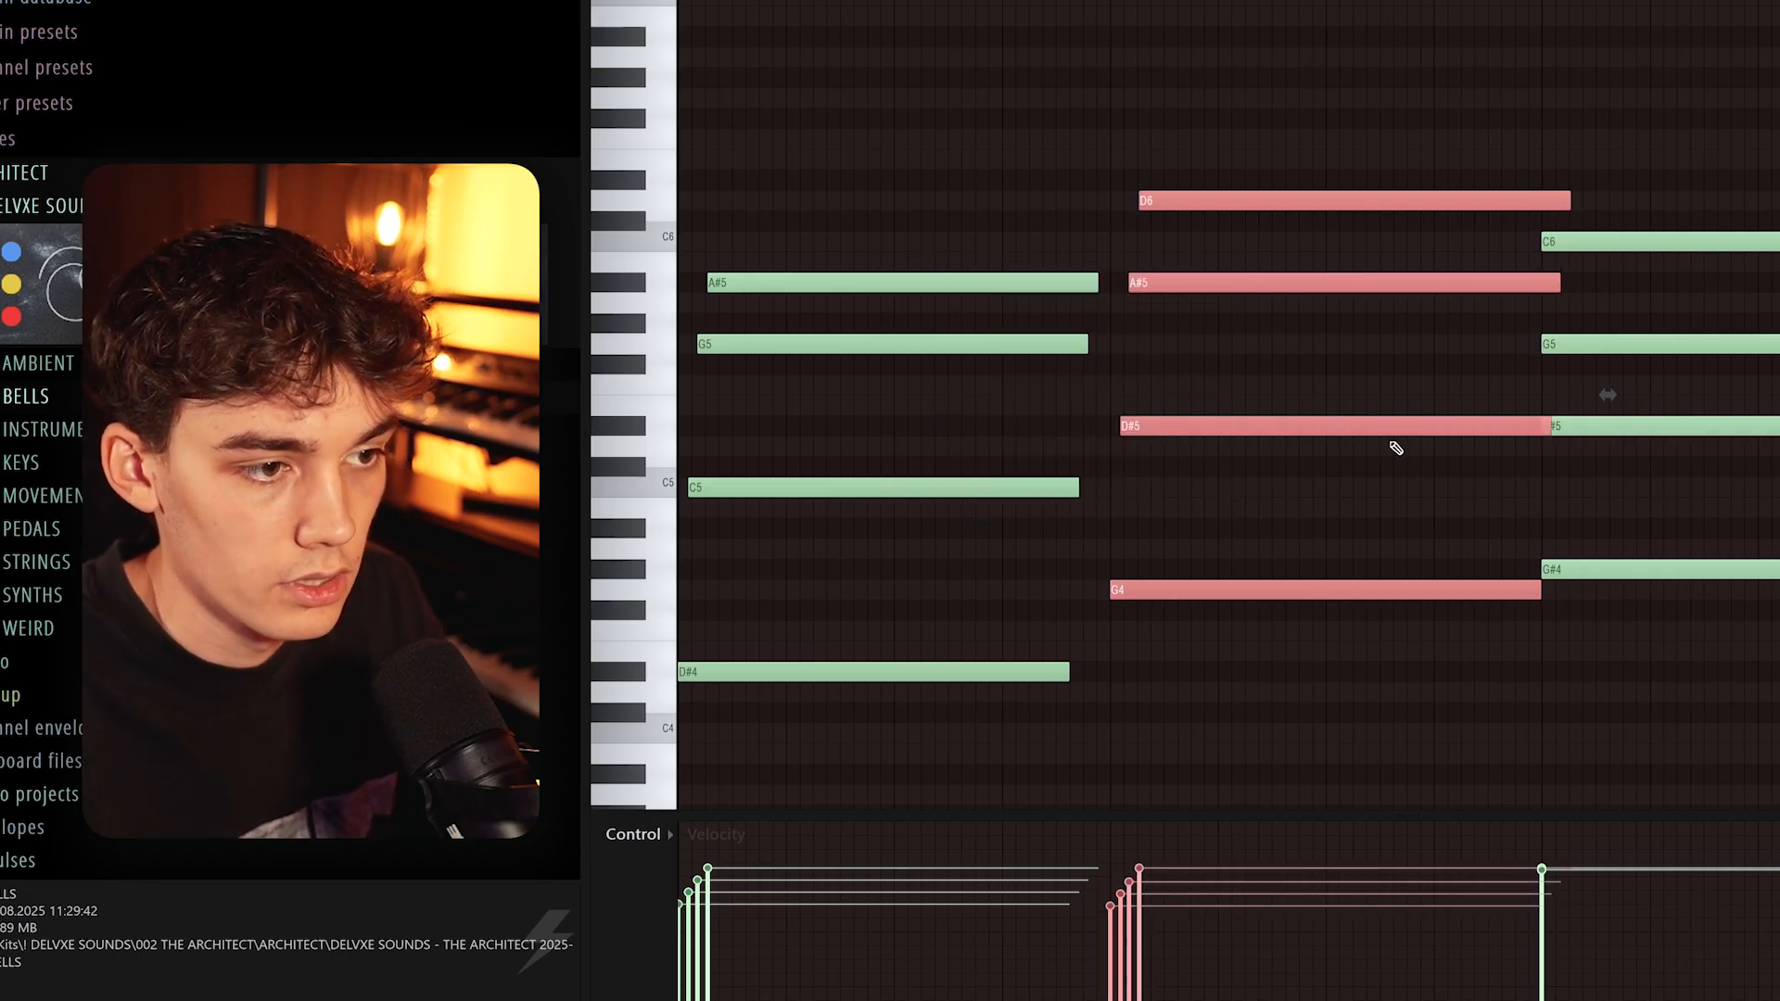
Strum the remaining three chords, the second and fourth with a tight spread and the third with a wider one, and play the progression
key("alt+s")
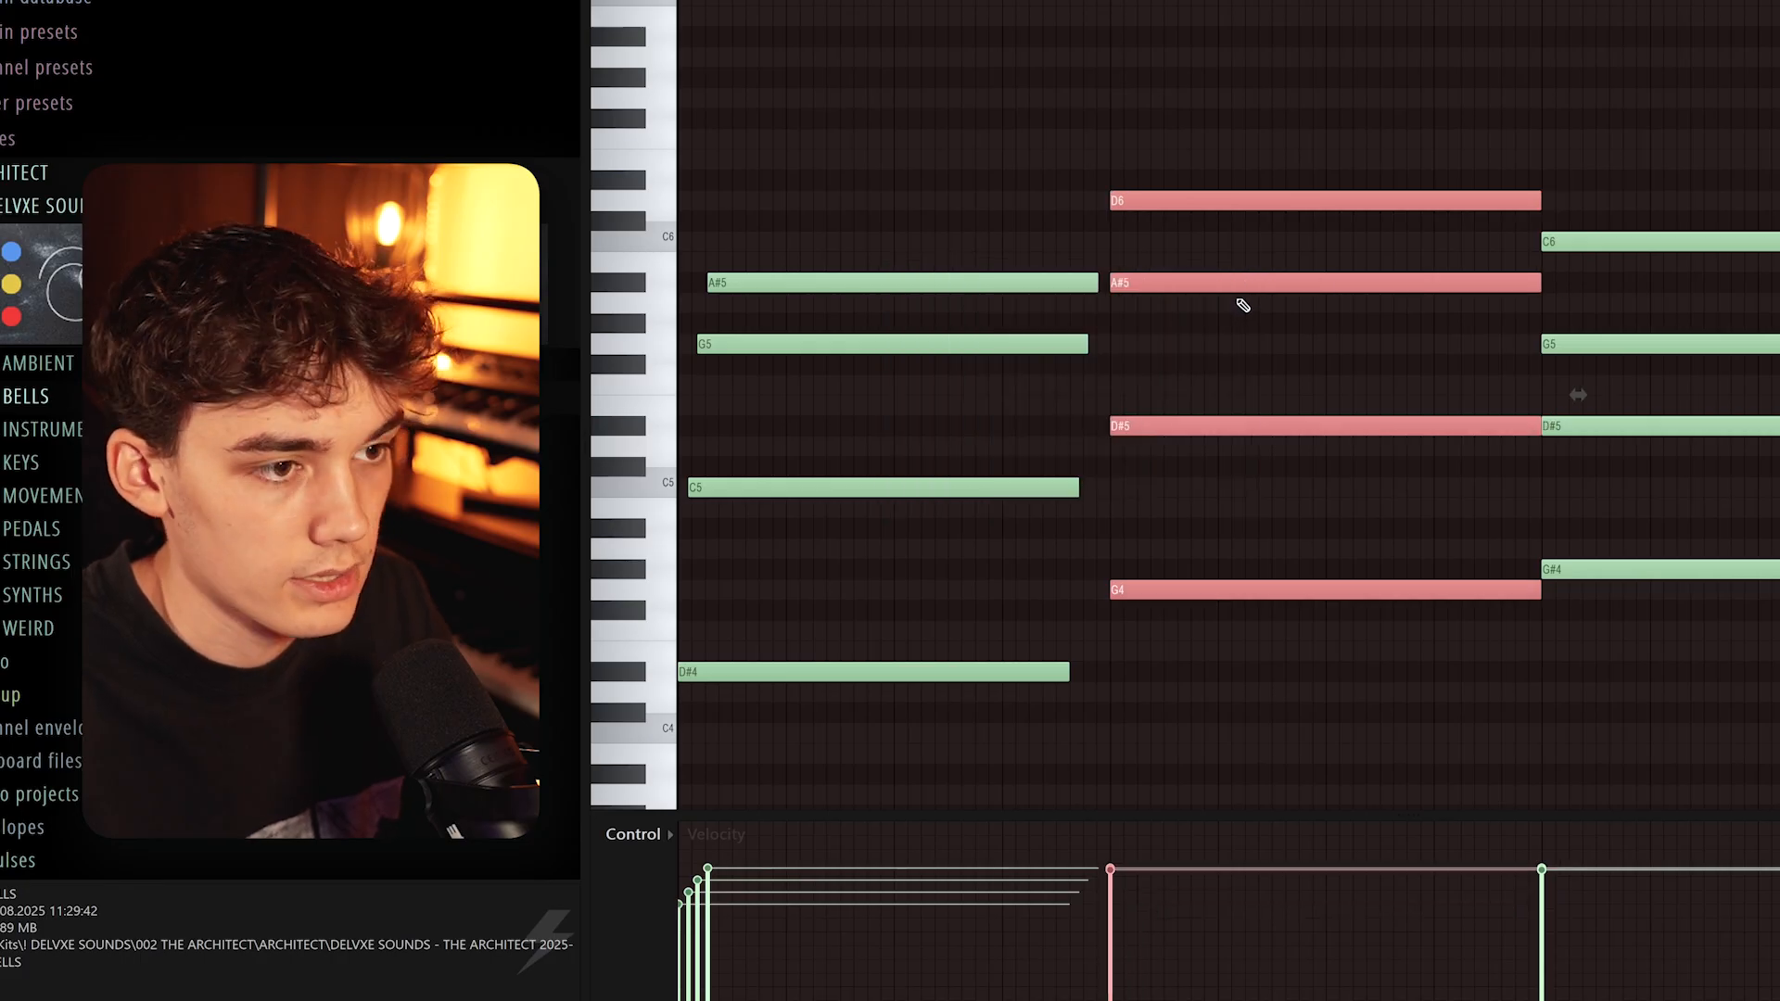
key("alt+s")
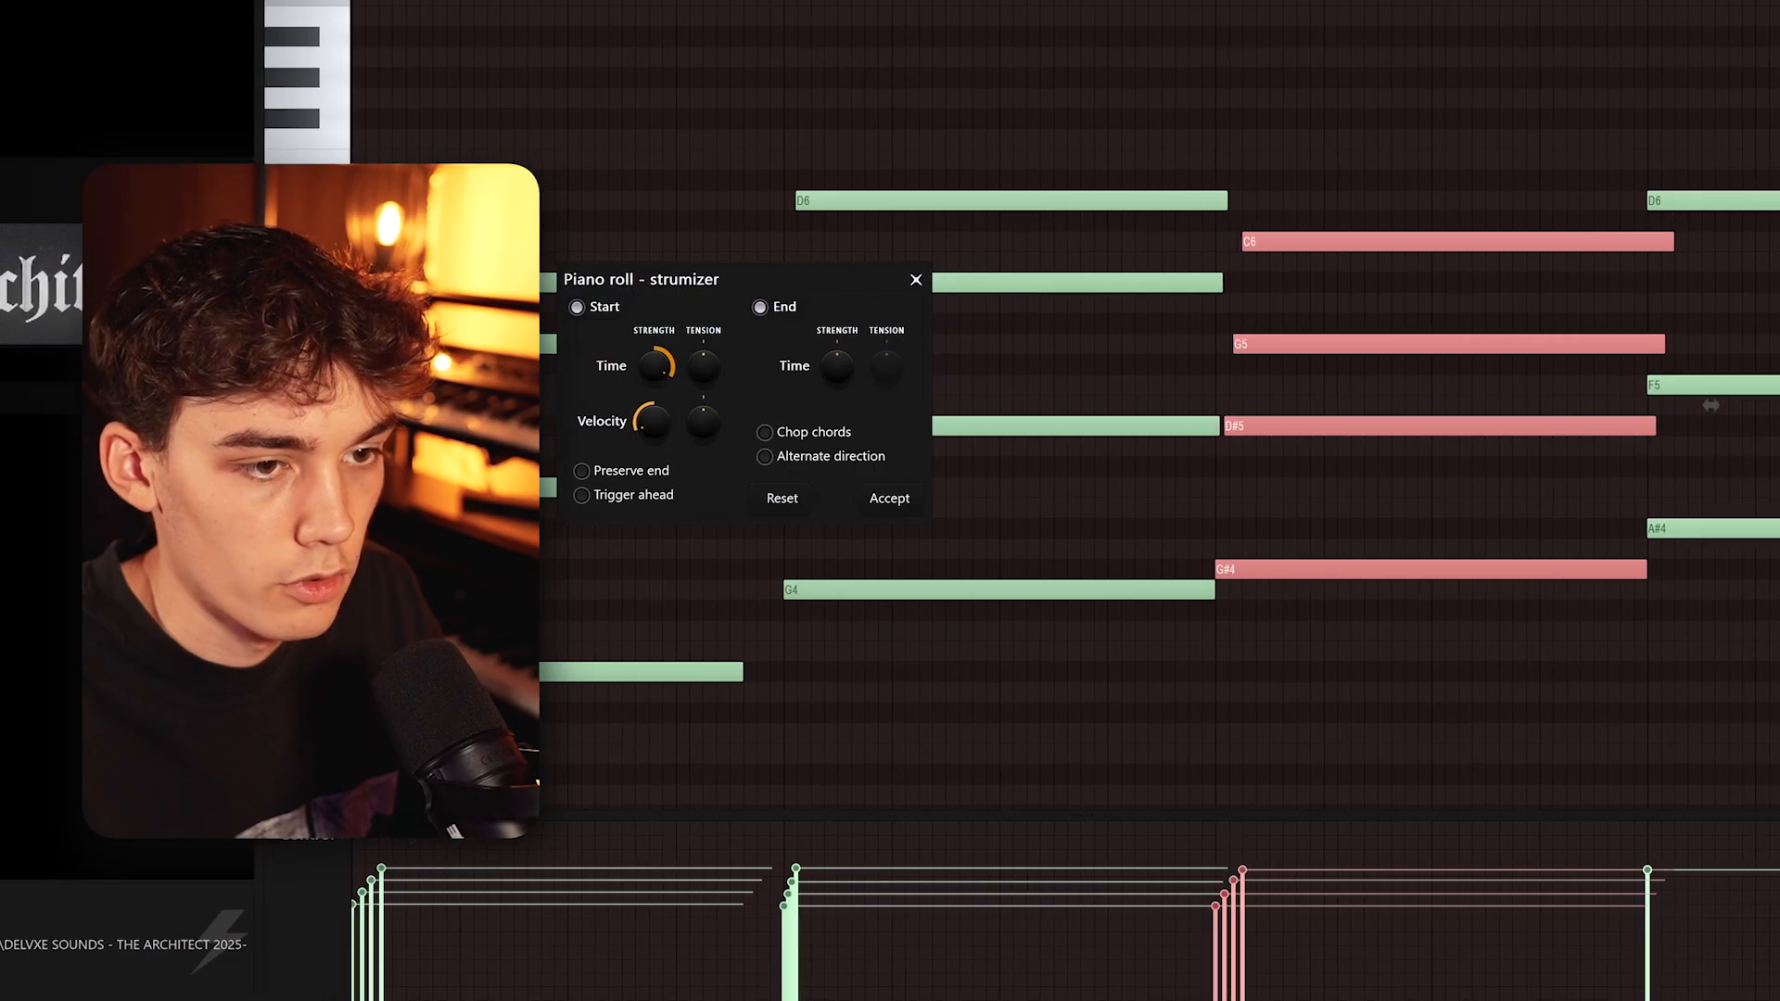
left_click_drag(1691, 616, 1745, 132)
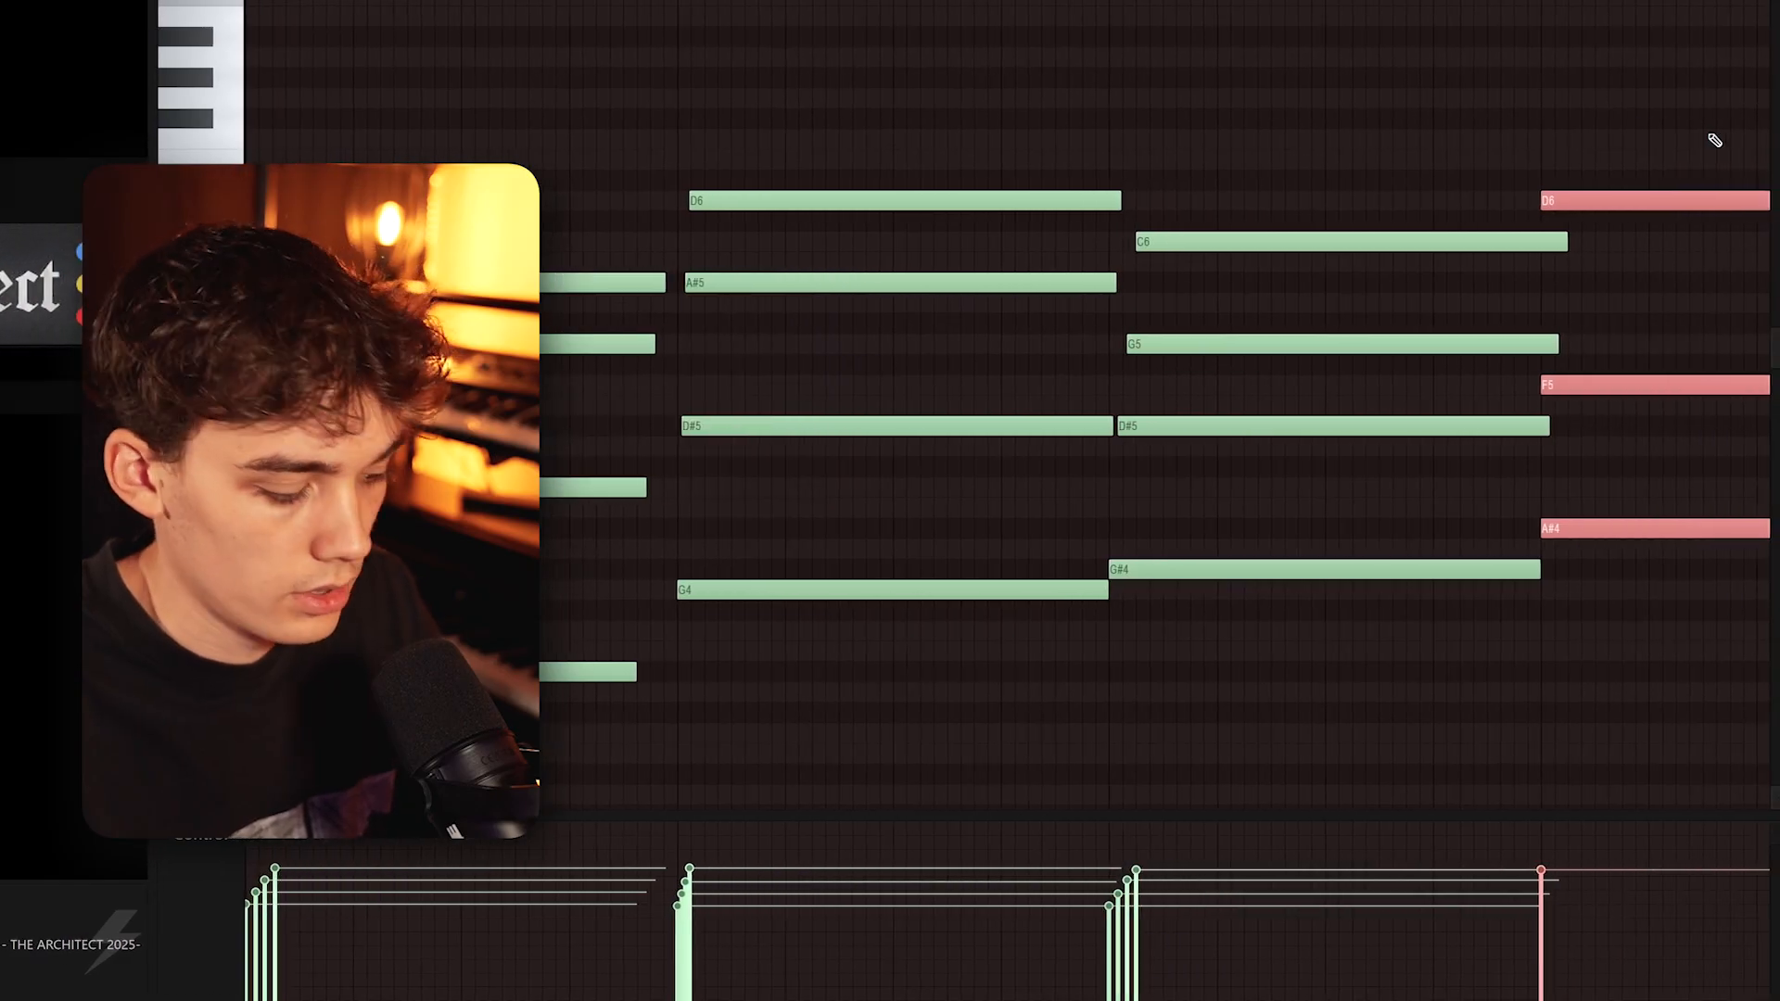
key("alt+s")
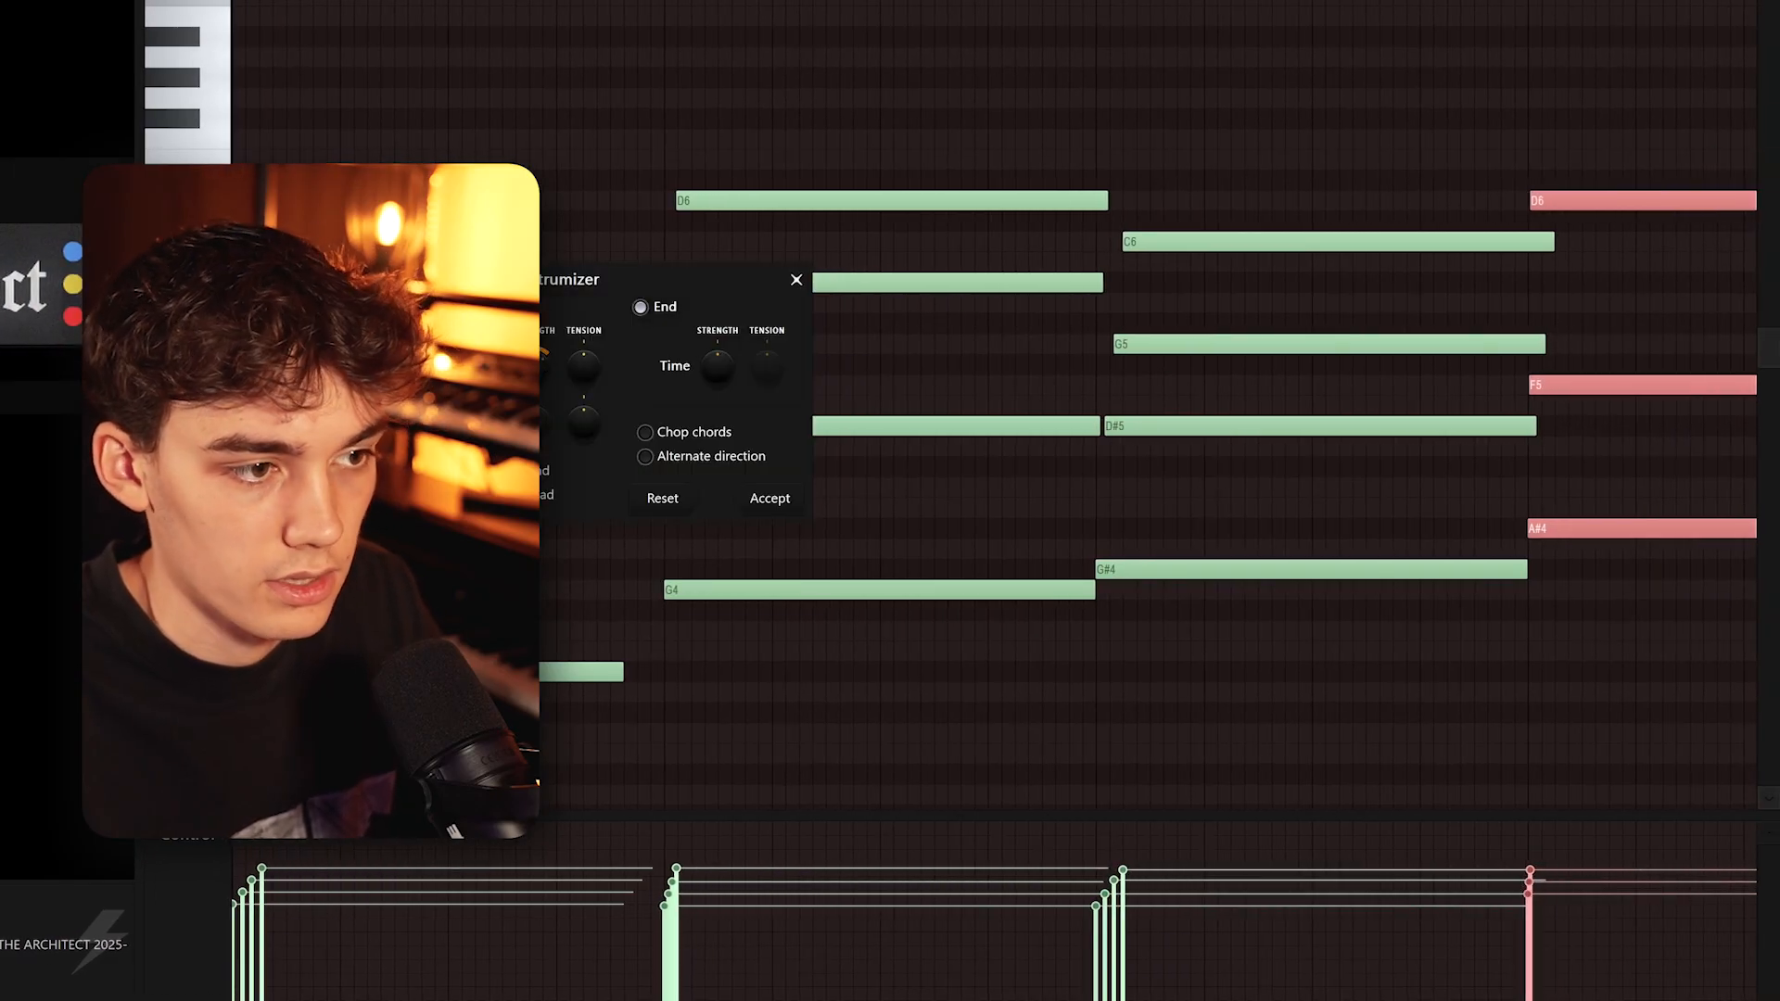
left_click(759, 506)
key("space")
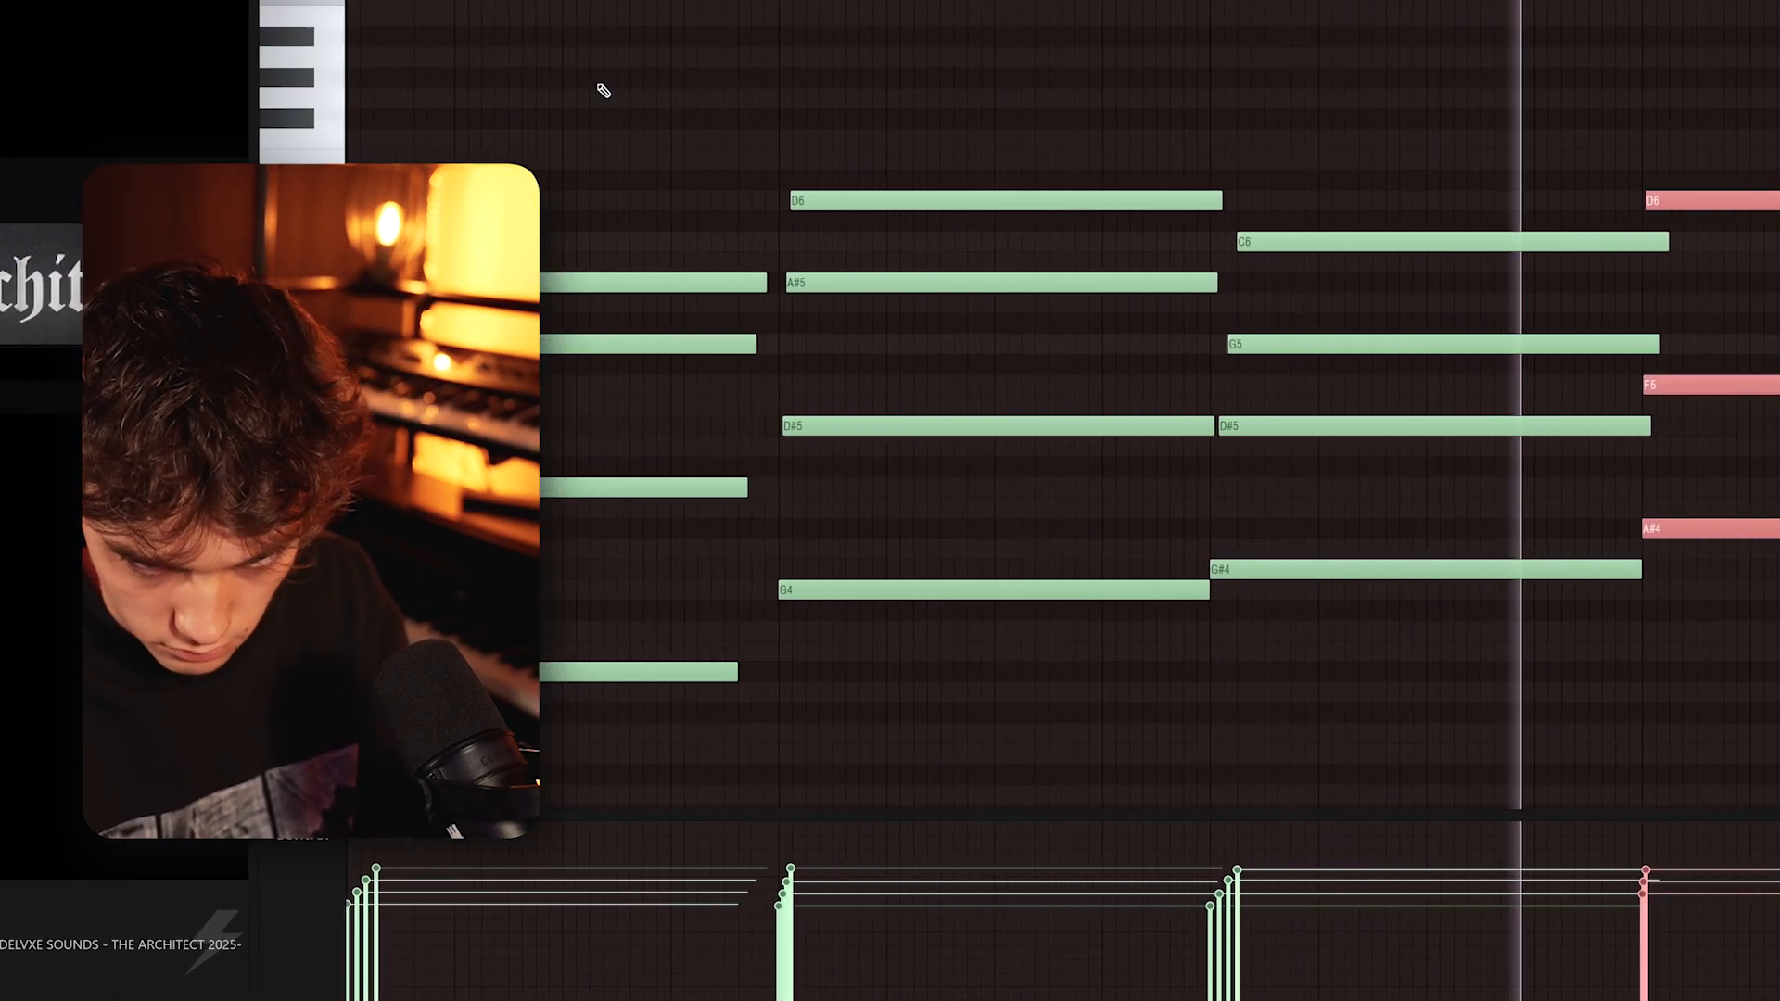
Enlarge the velocity lane and reshape all note velocities so they rise from the first chord to the fourth during playback
left_click_drag(1309, 820, 1409, 343)
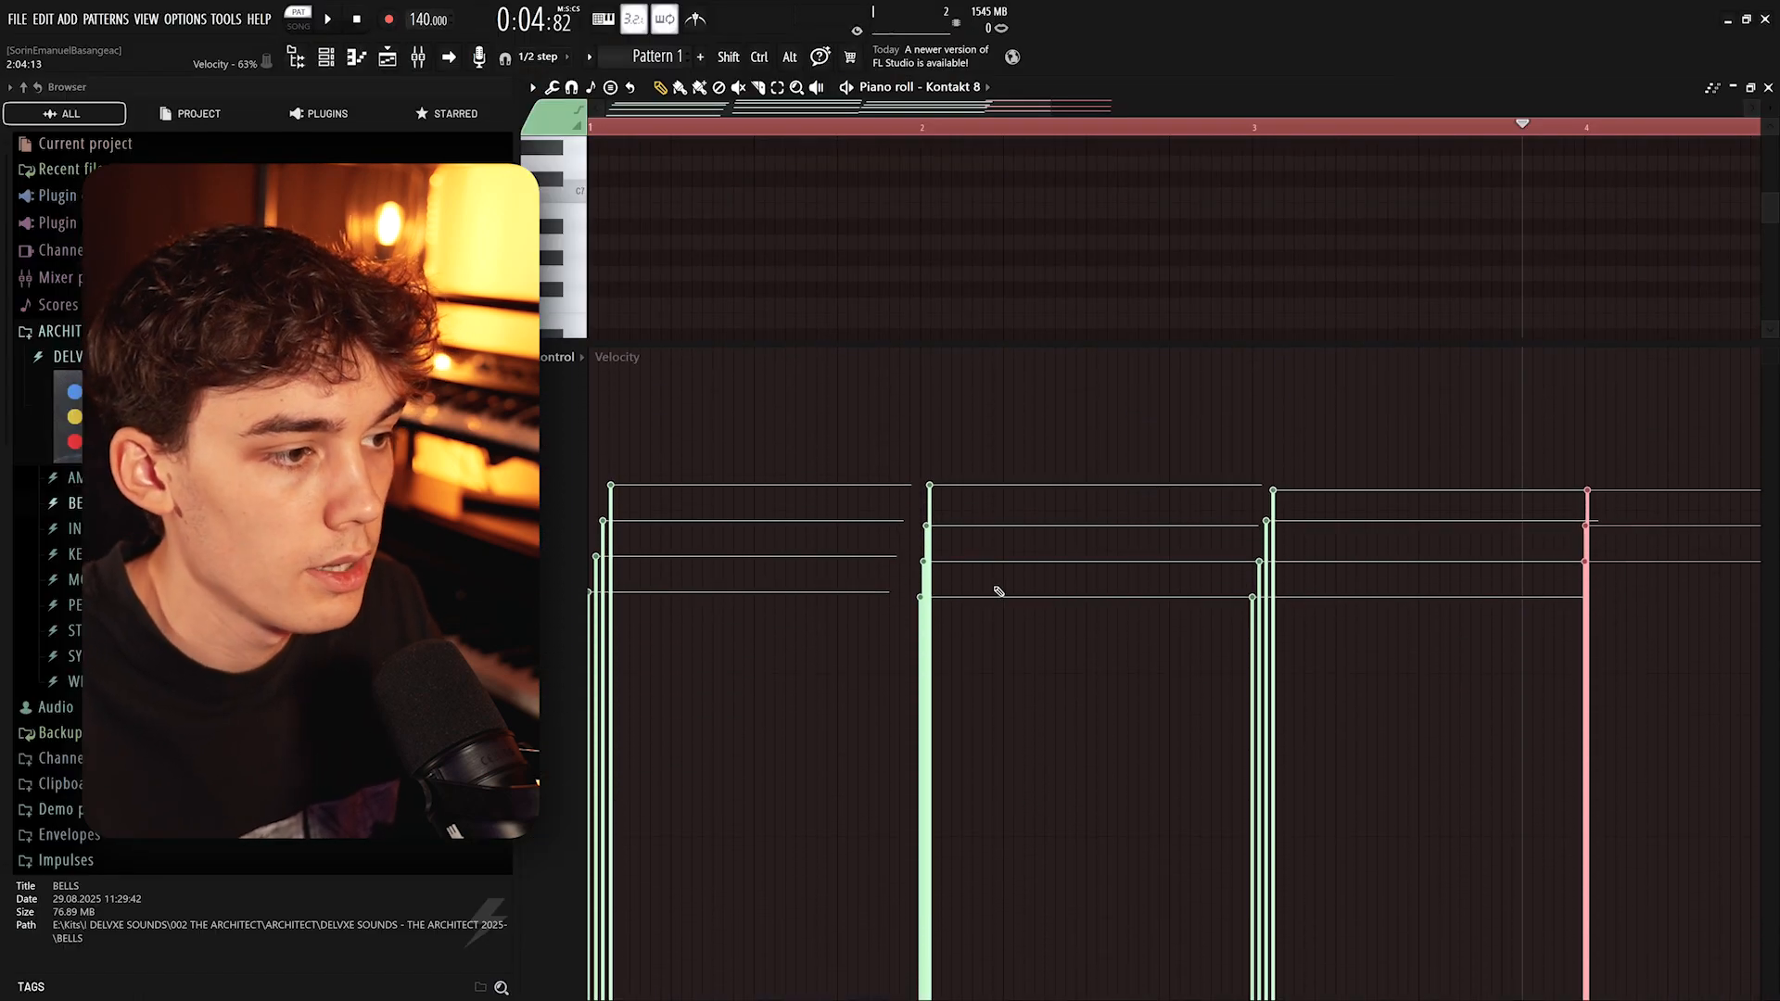
key("ctrl+a")
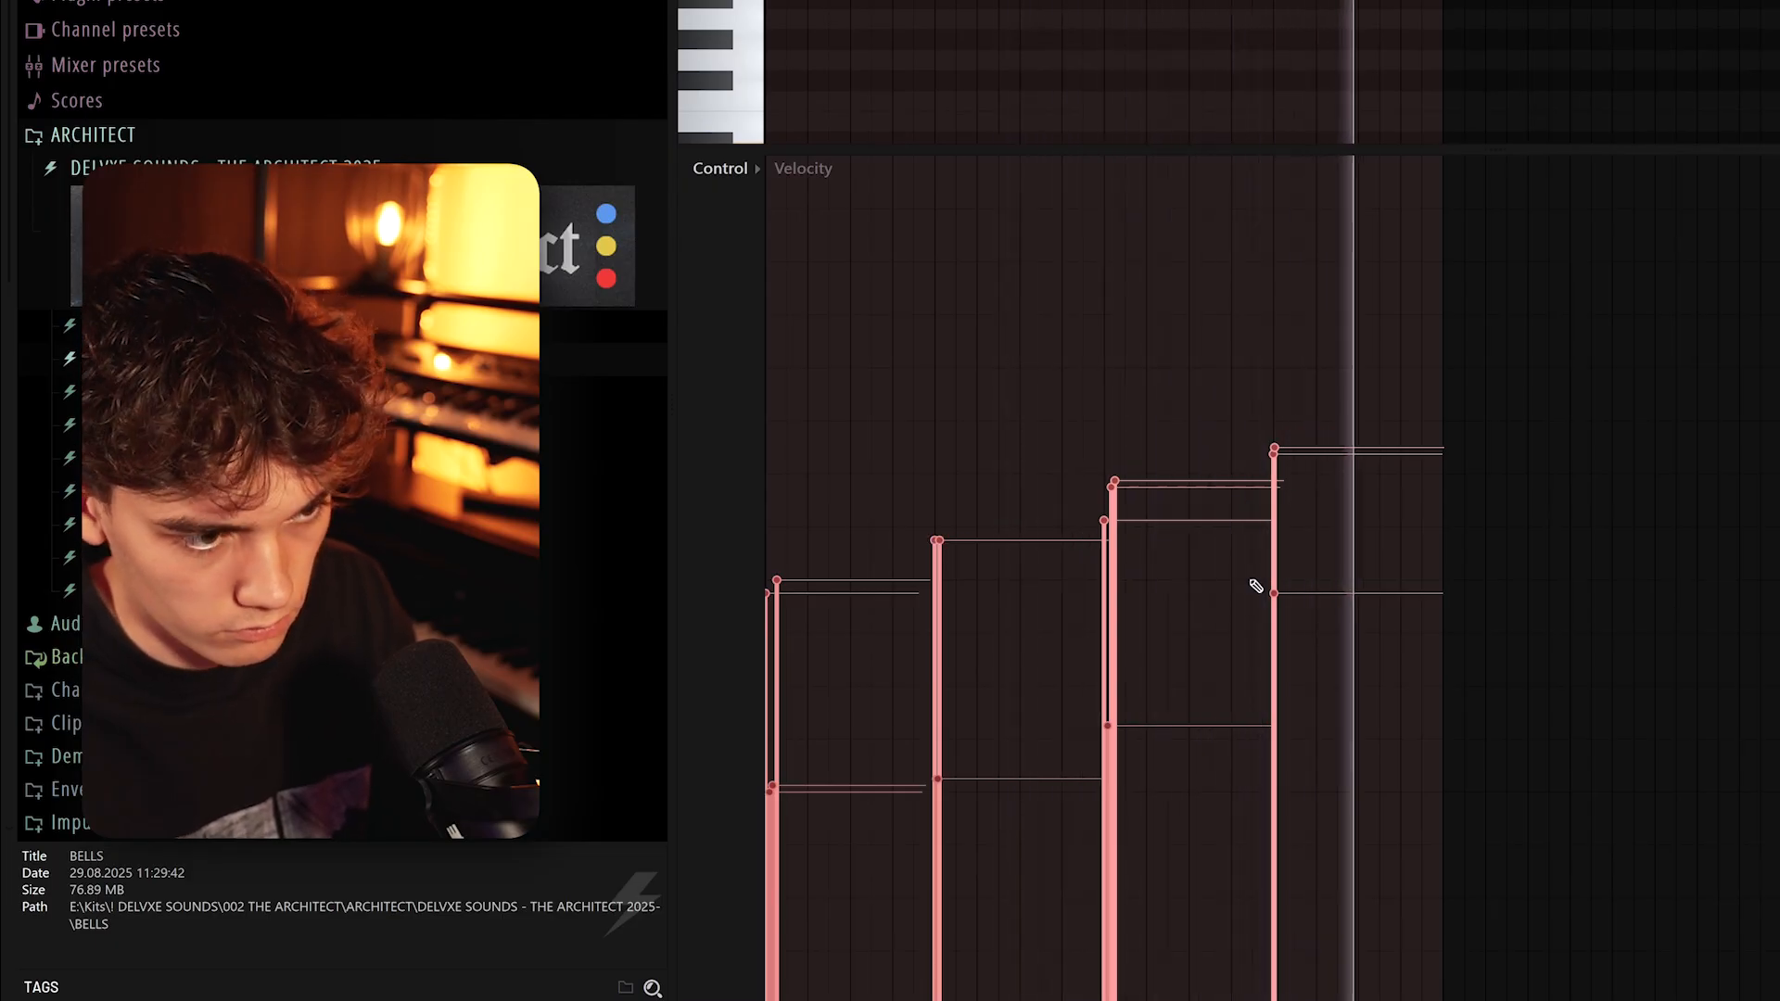
key("space")
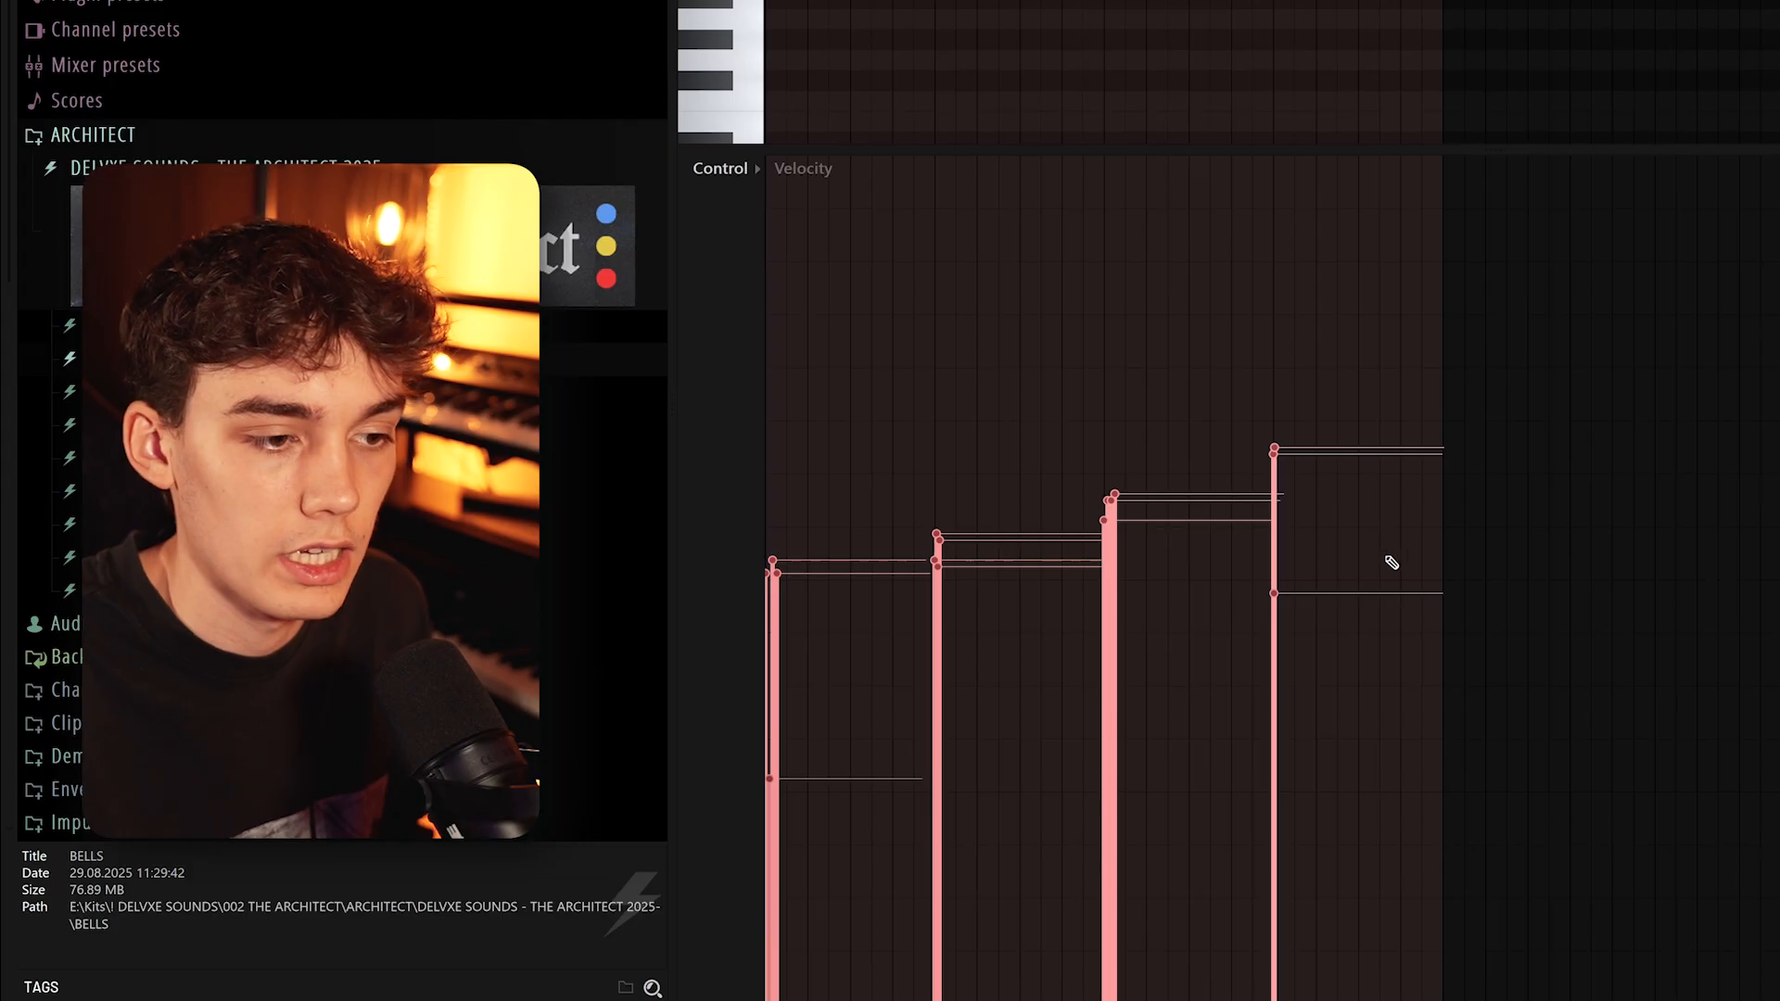
key("space")
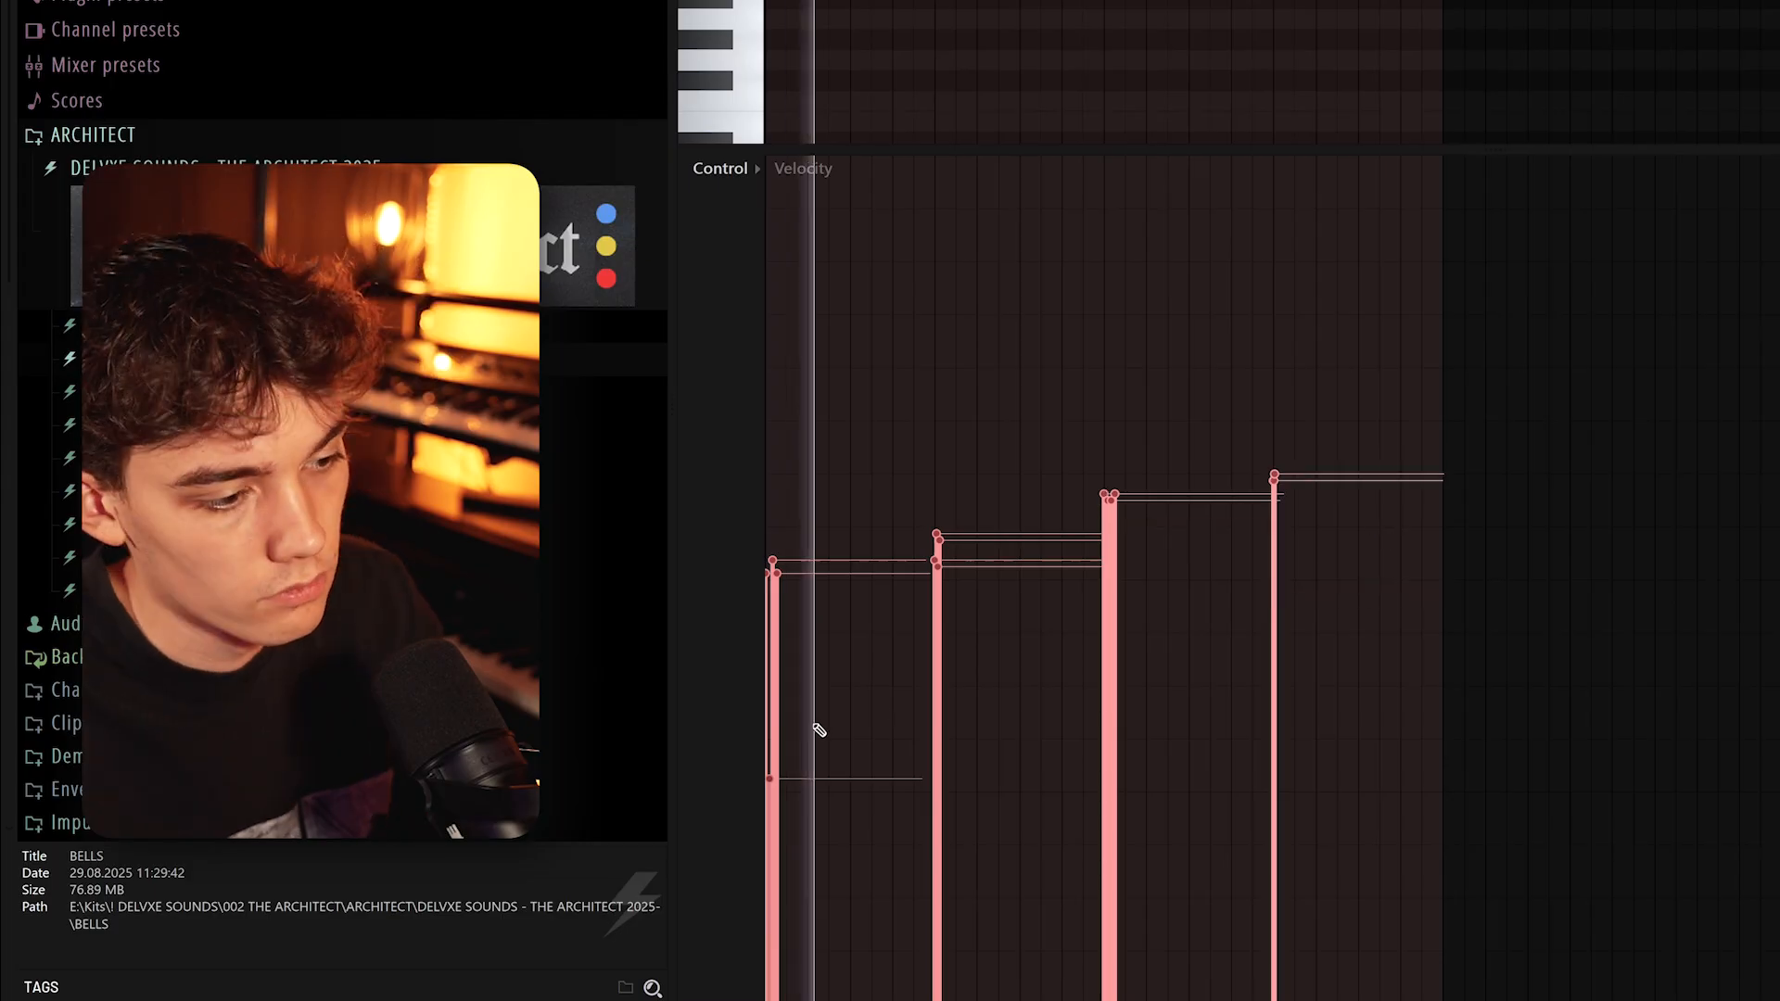
left_click_drag(795, 553, 703, 597)
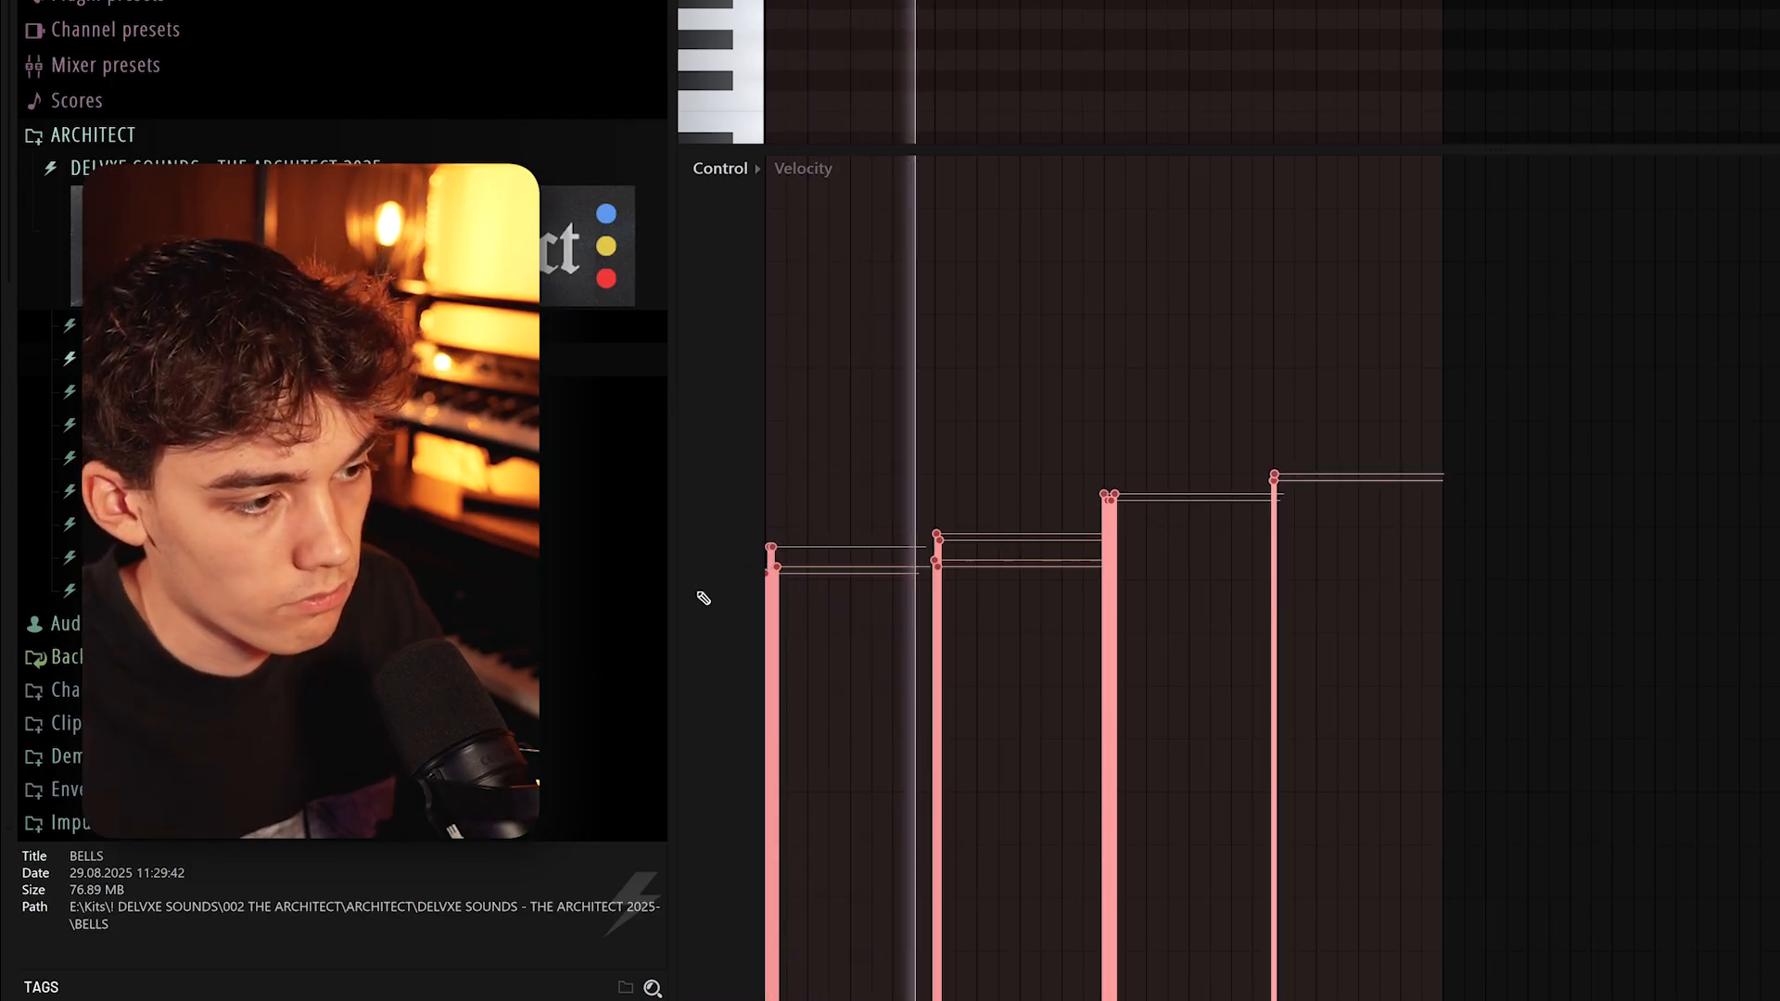
left_click_drag(813, 563, 766, 604)
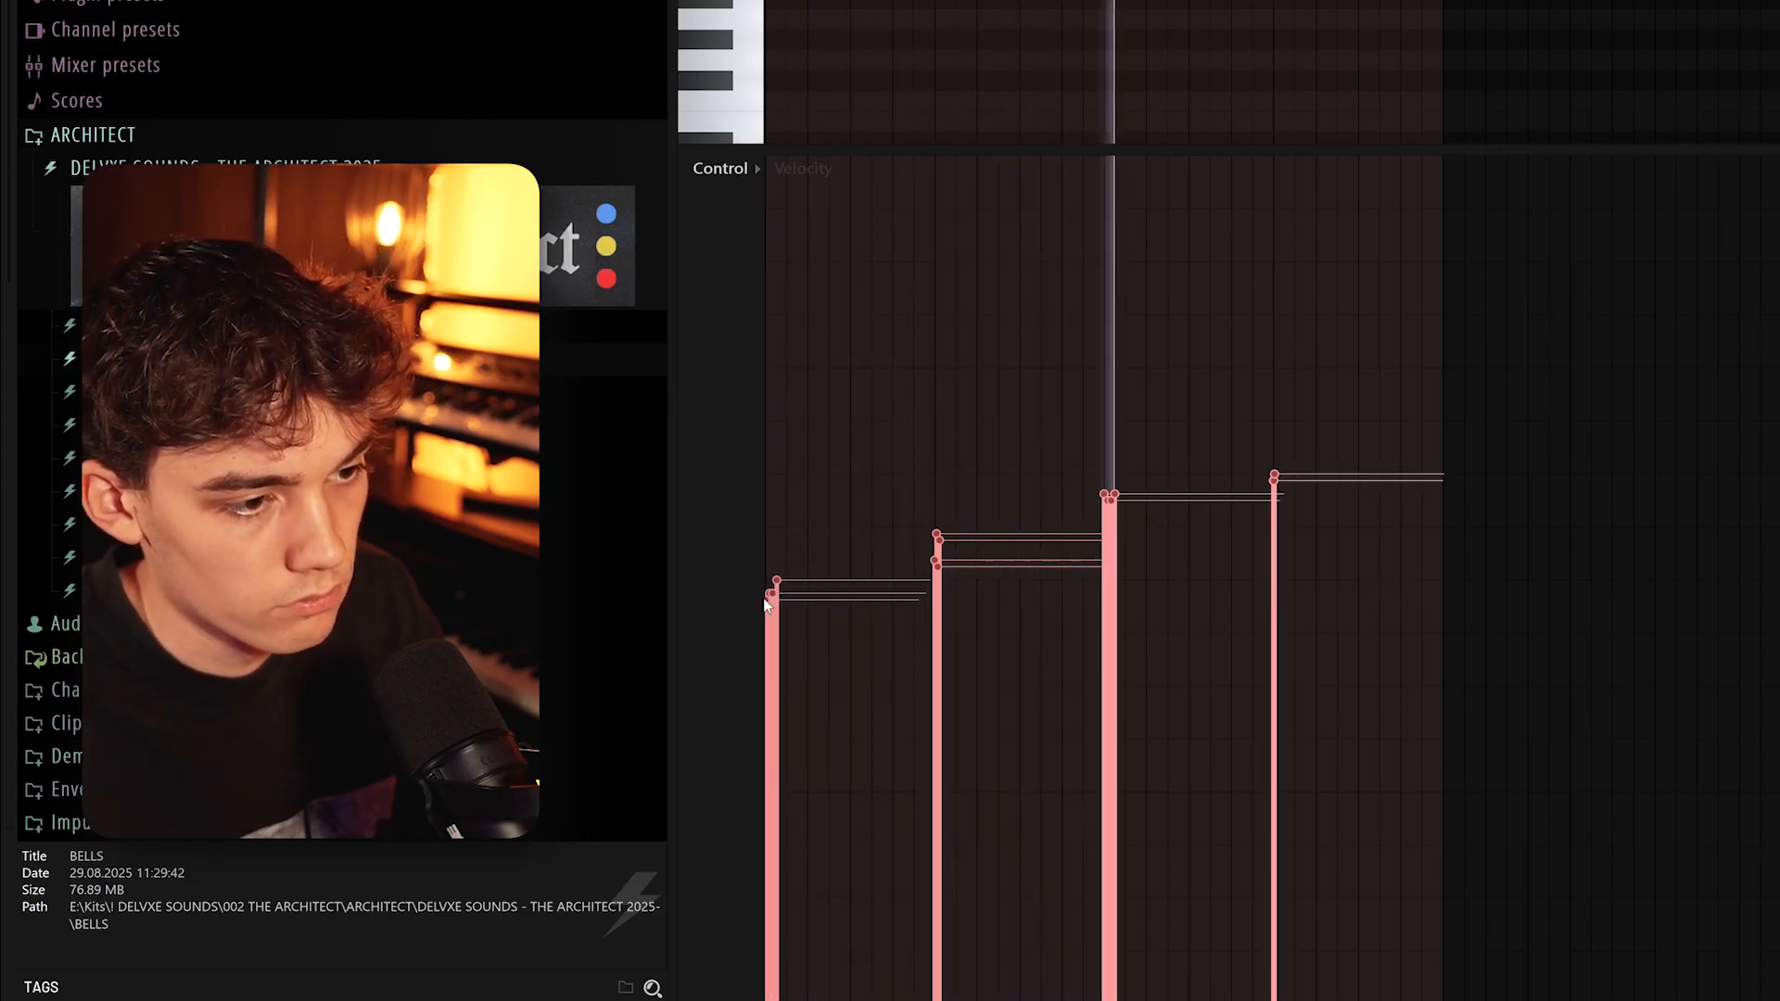
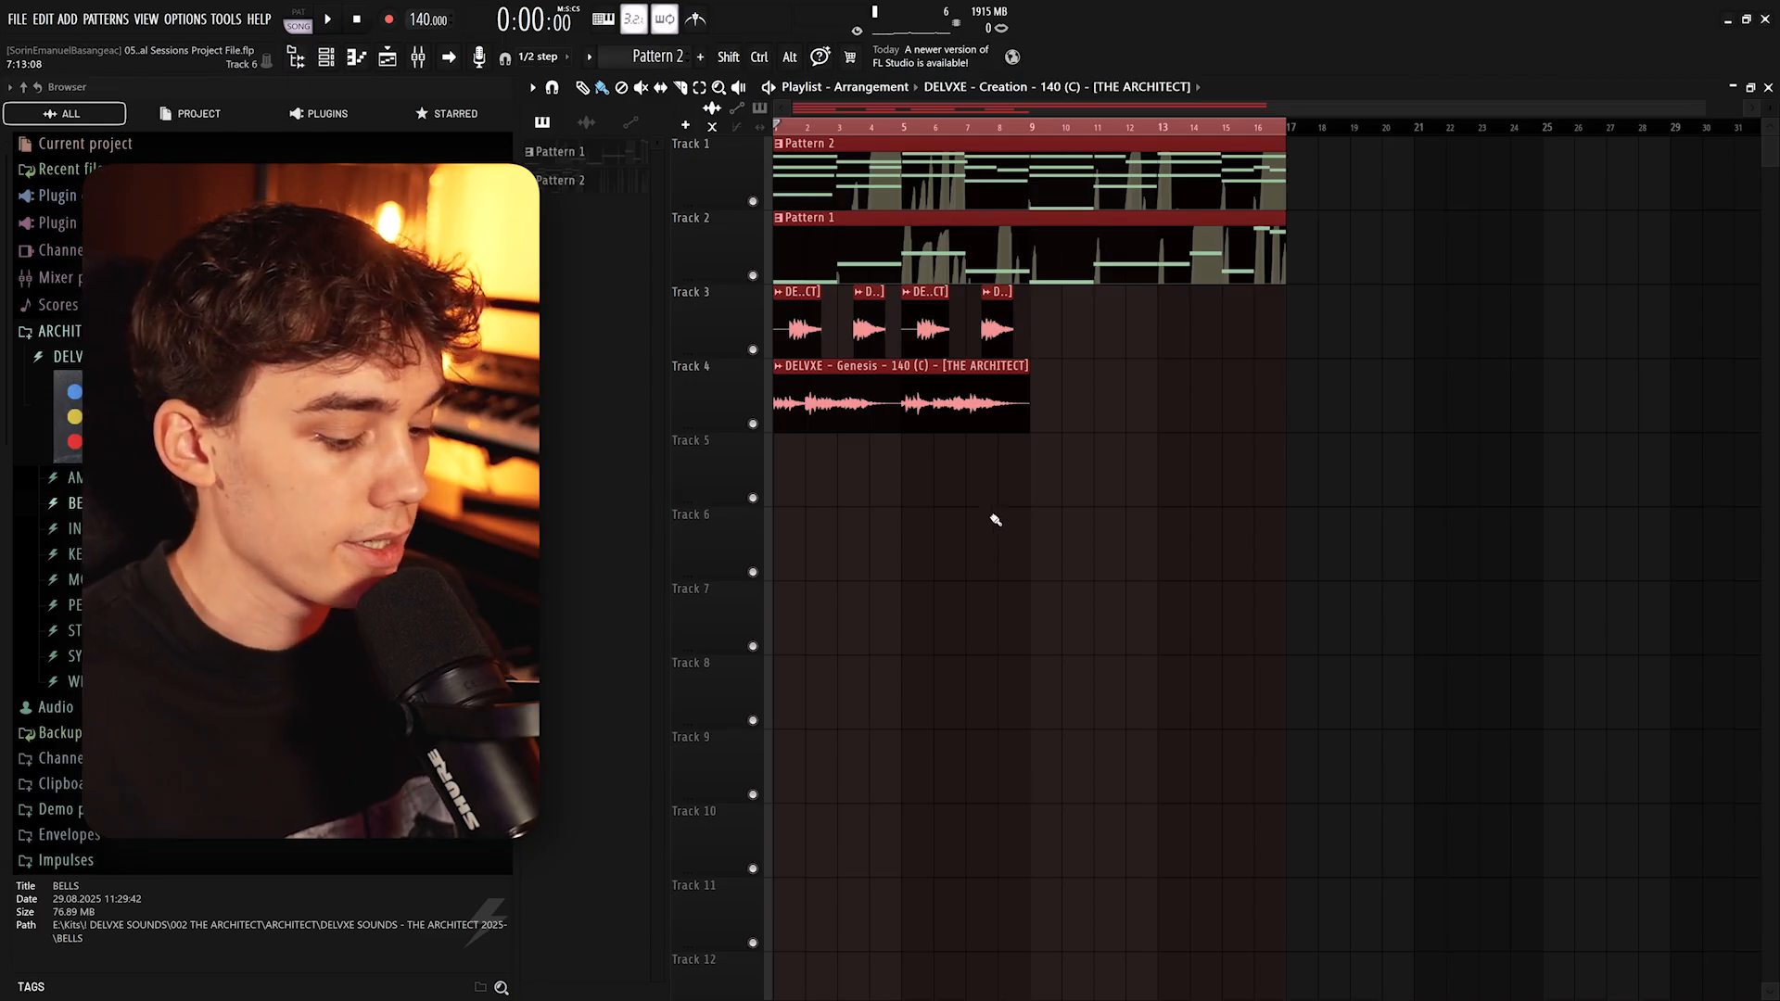
Load the HalfTime effect into the Master mixer track's second slot and open the audio channels in the channel rack
key("F9")
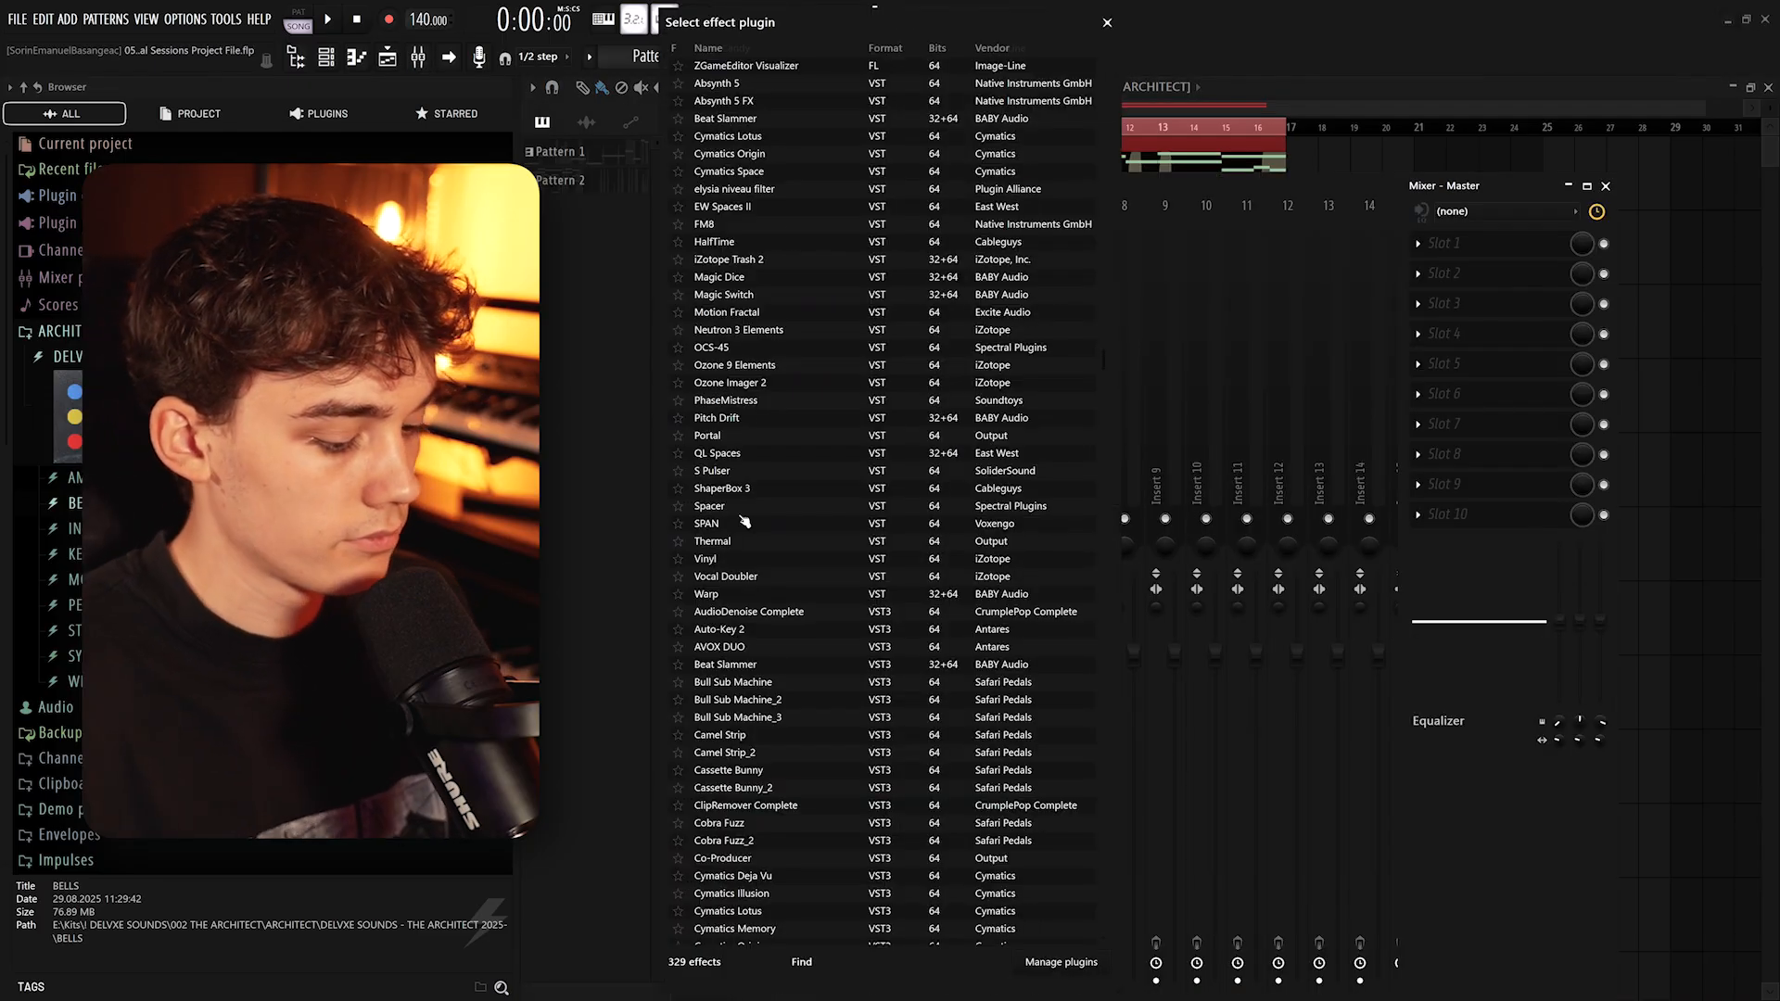
type("half")
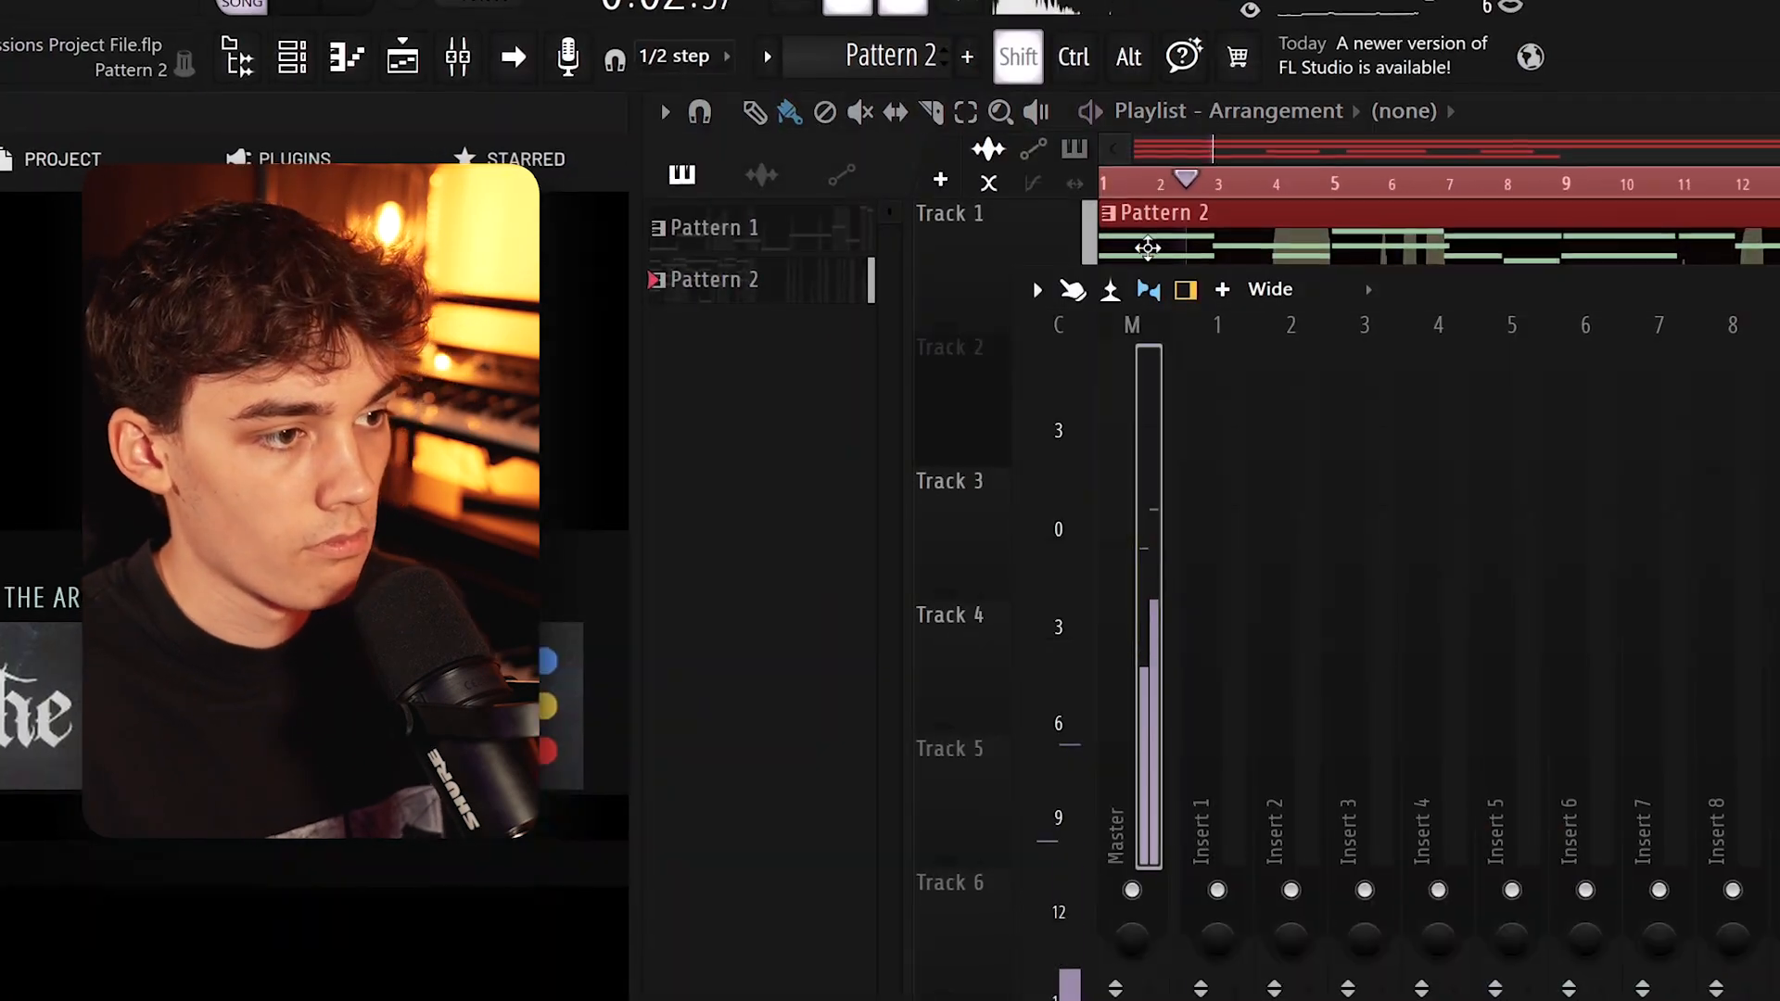
key("F6")
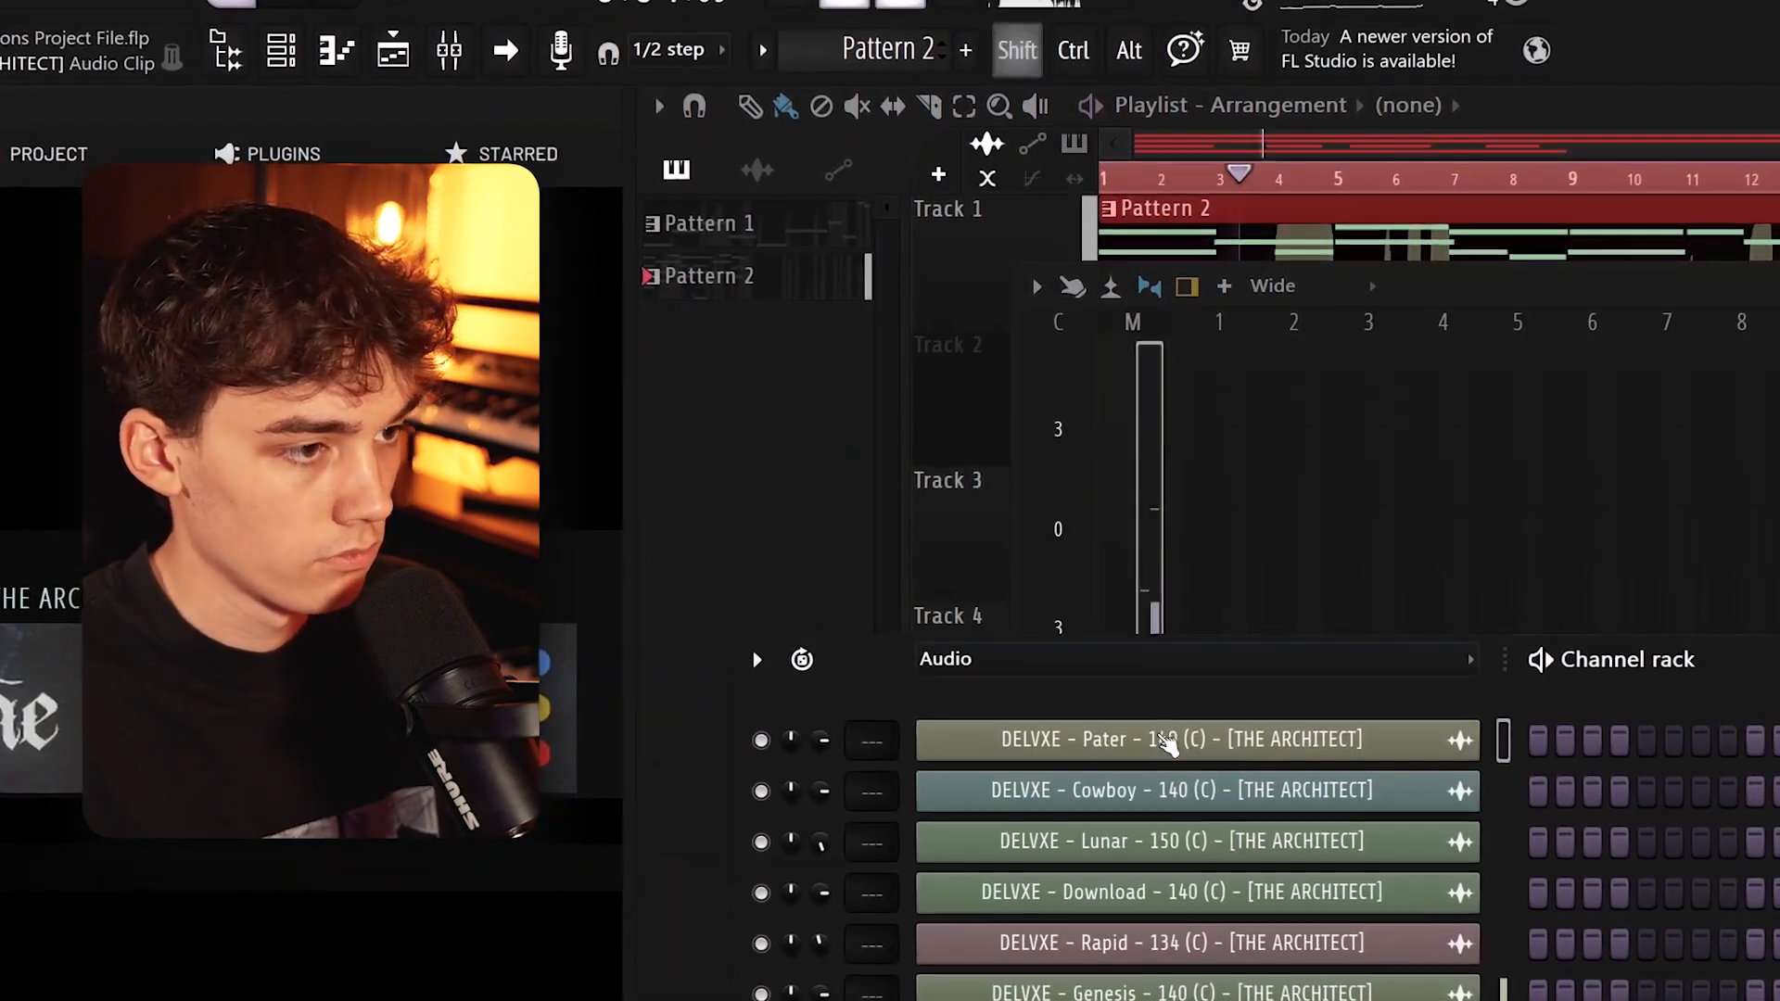
left_click(1092, 432)
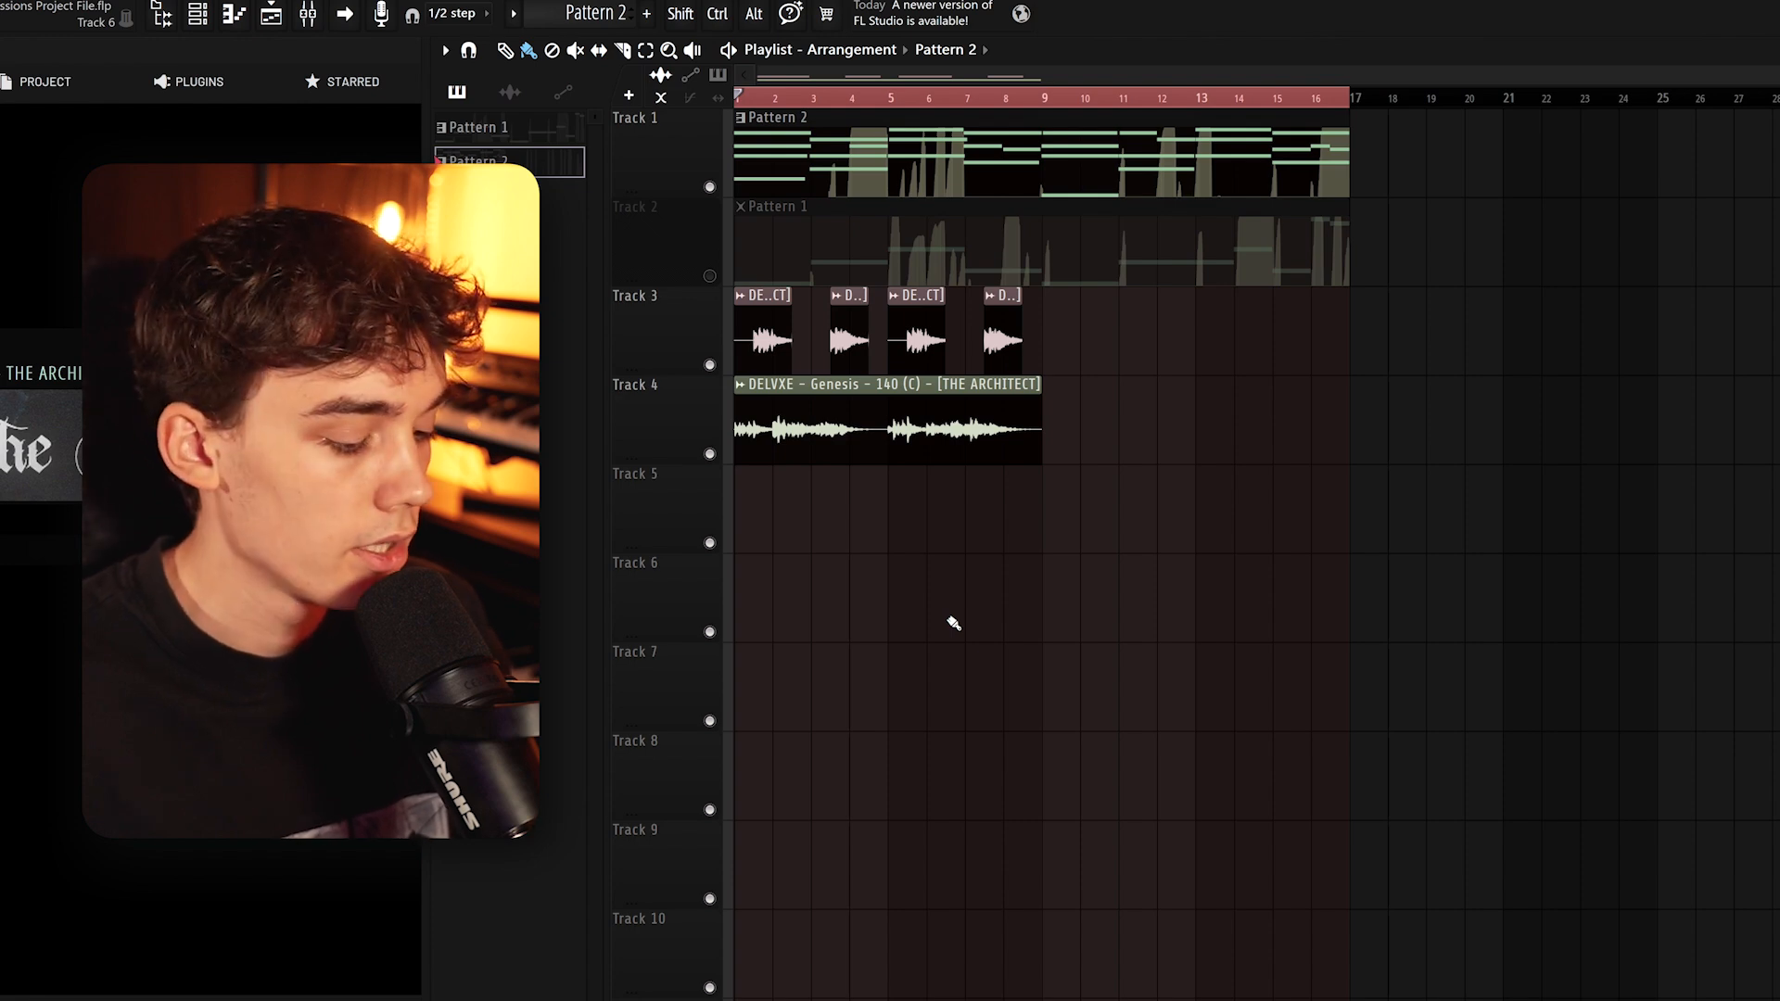
Remove HalfTime from the Master mixer track's second slot and close the mixer
key("F6")
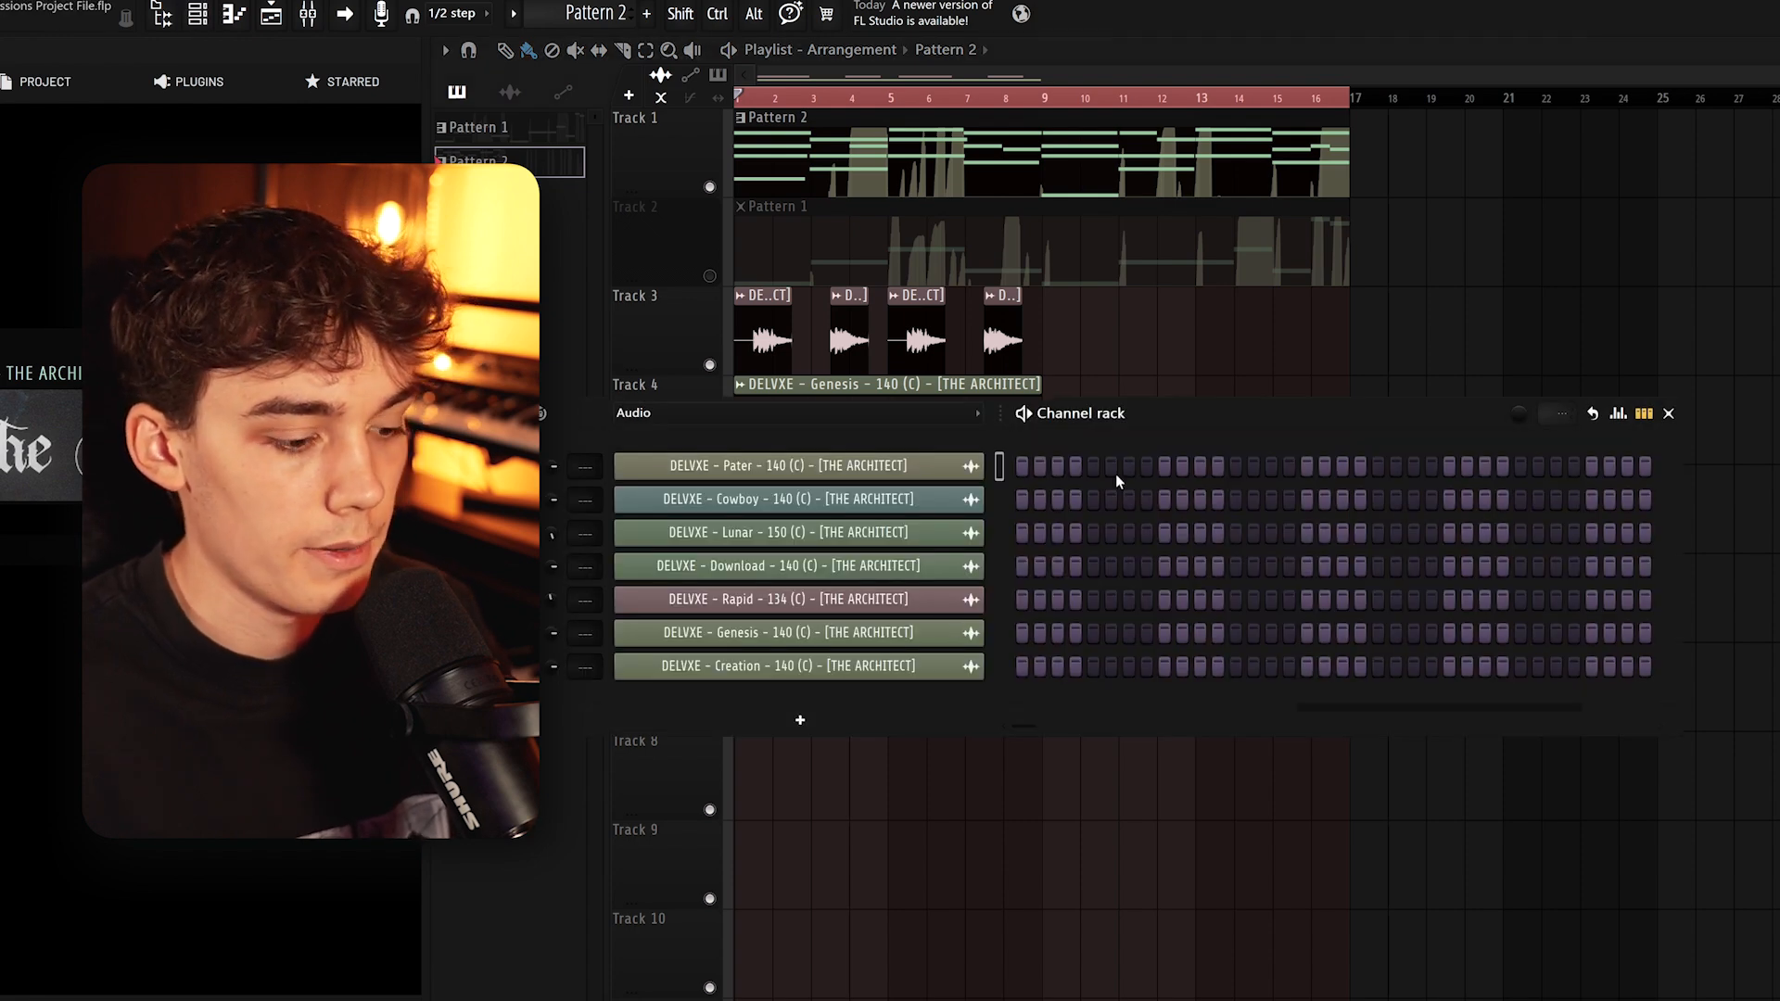
key("F6")
key("F9")
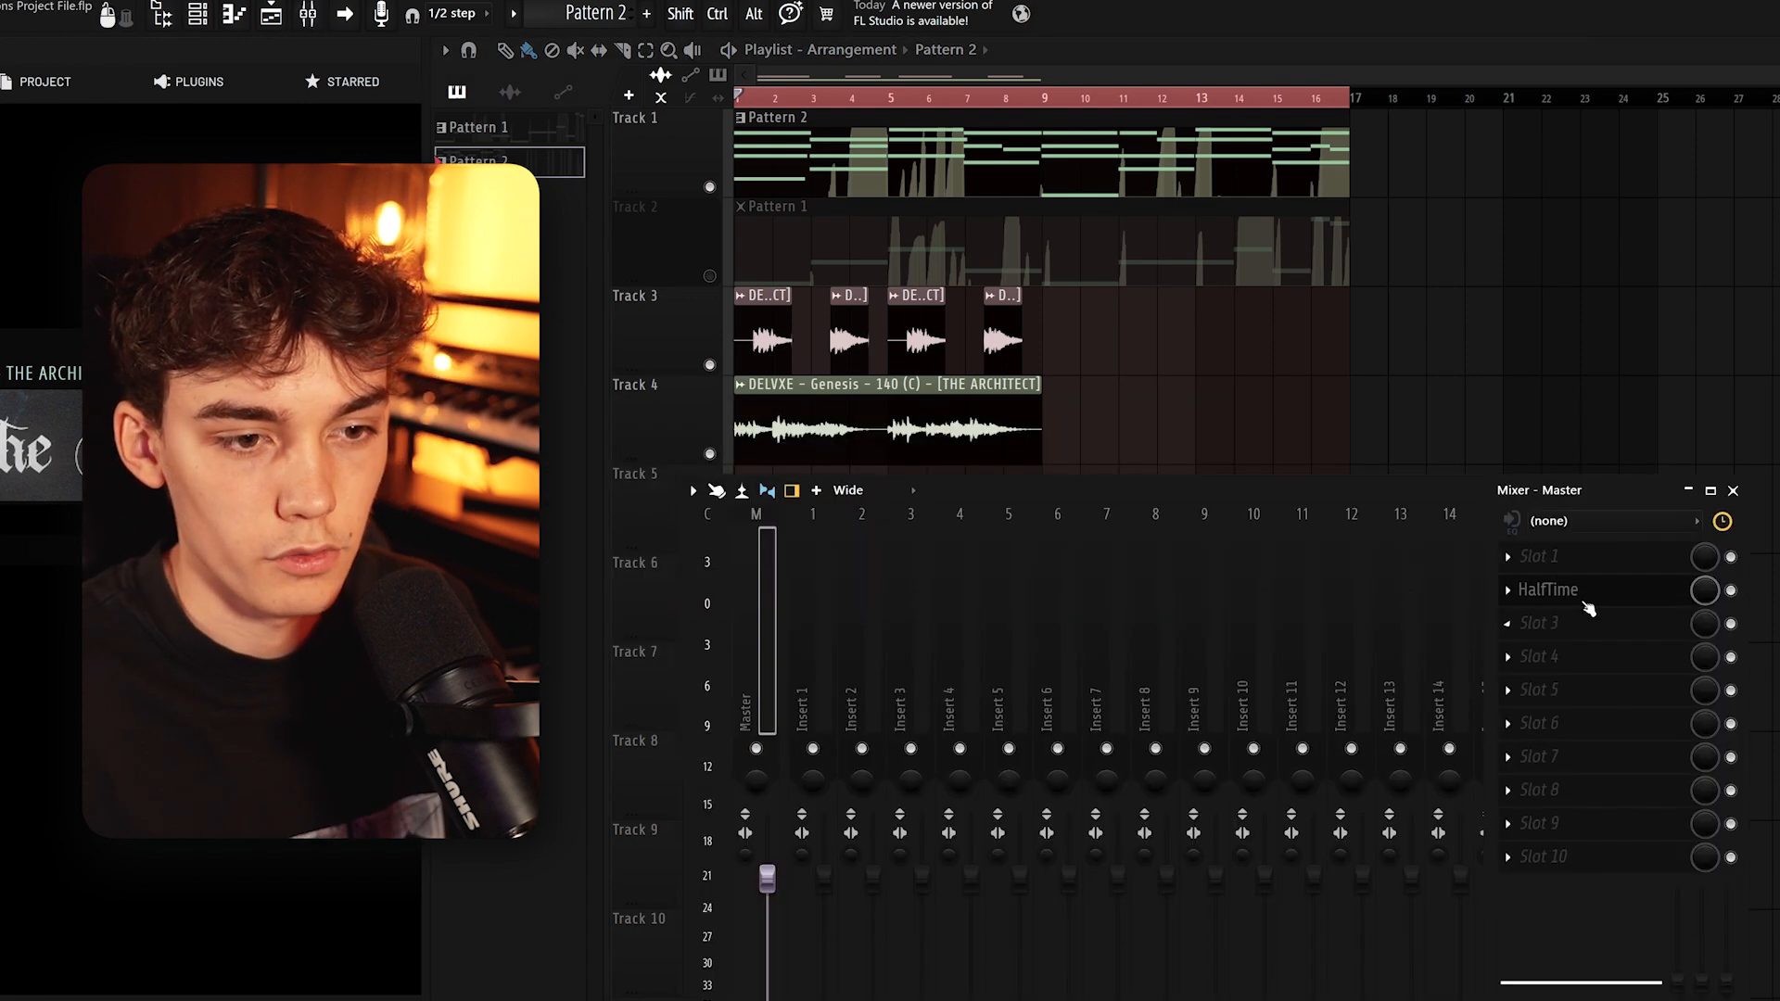
left_click(1508, 591)
left_click(1539, 634)
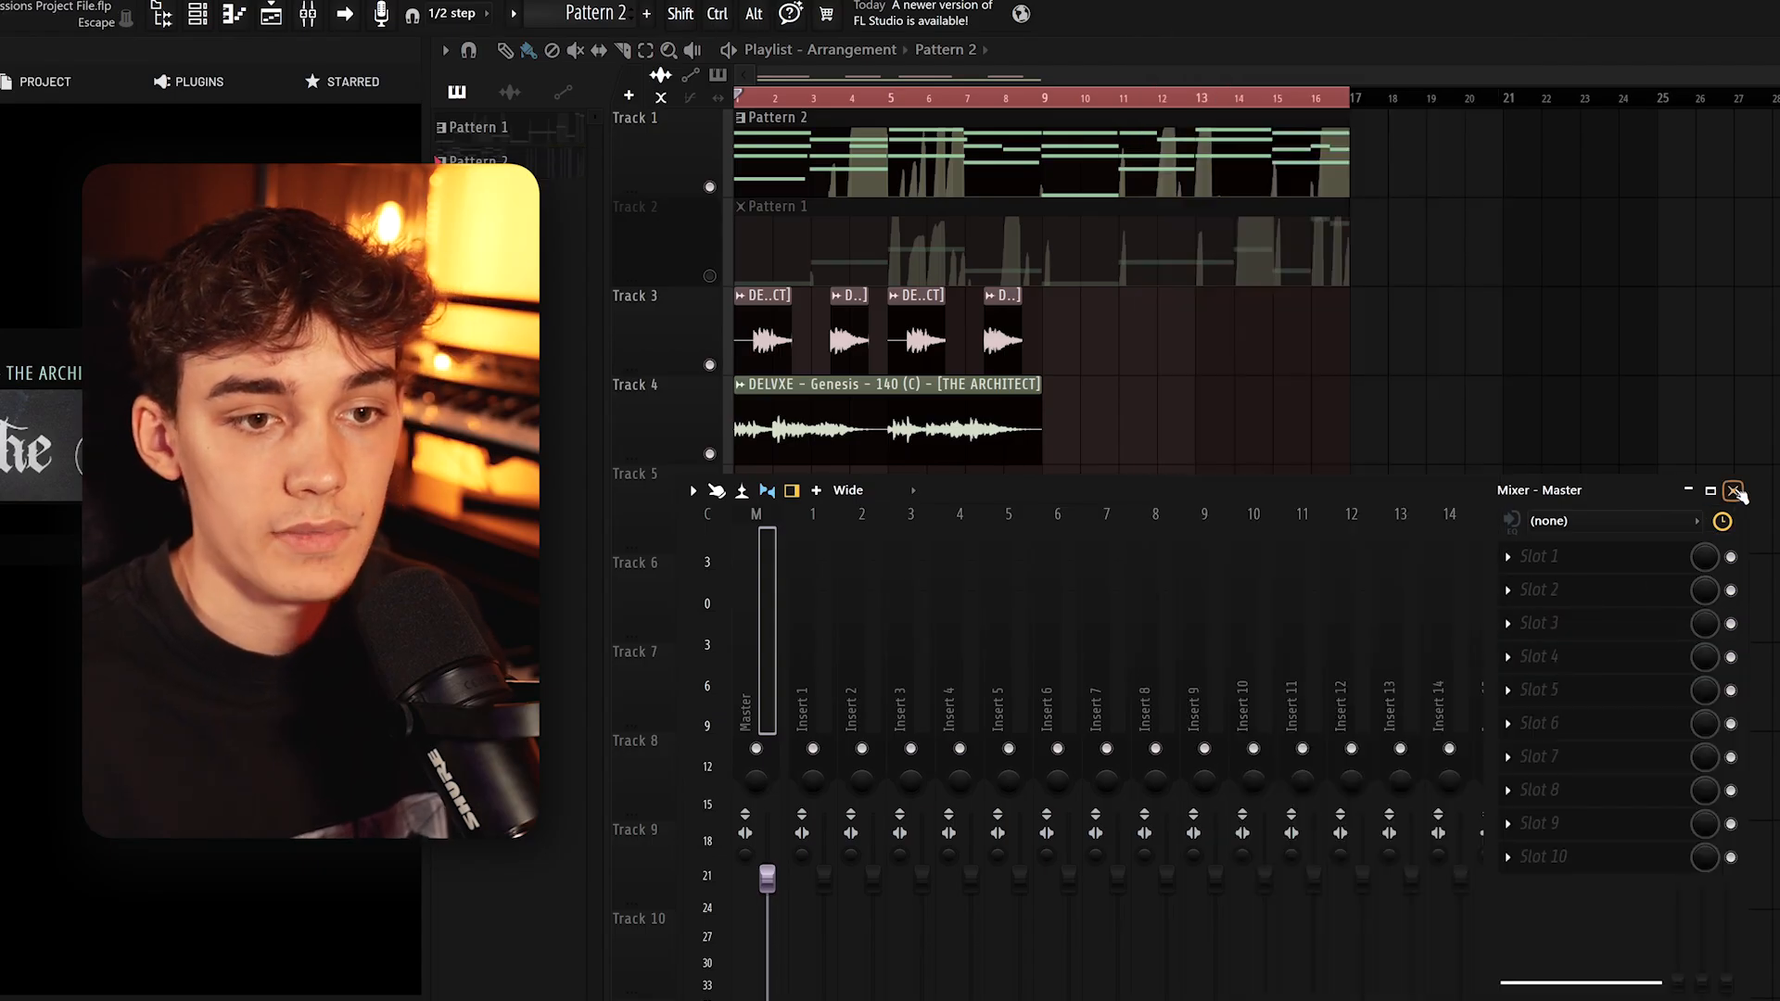
left_click(1734, 490)
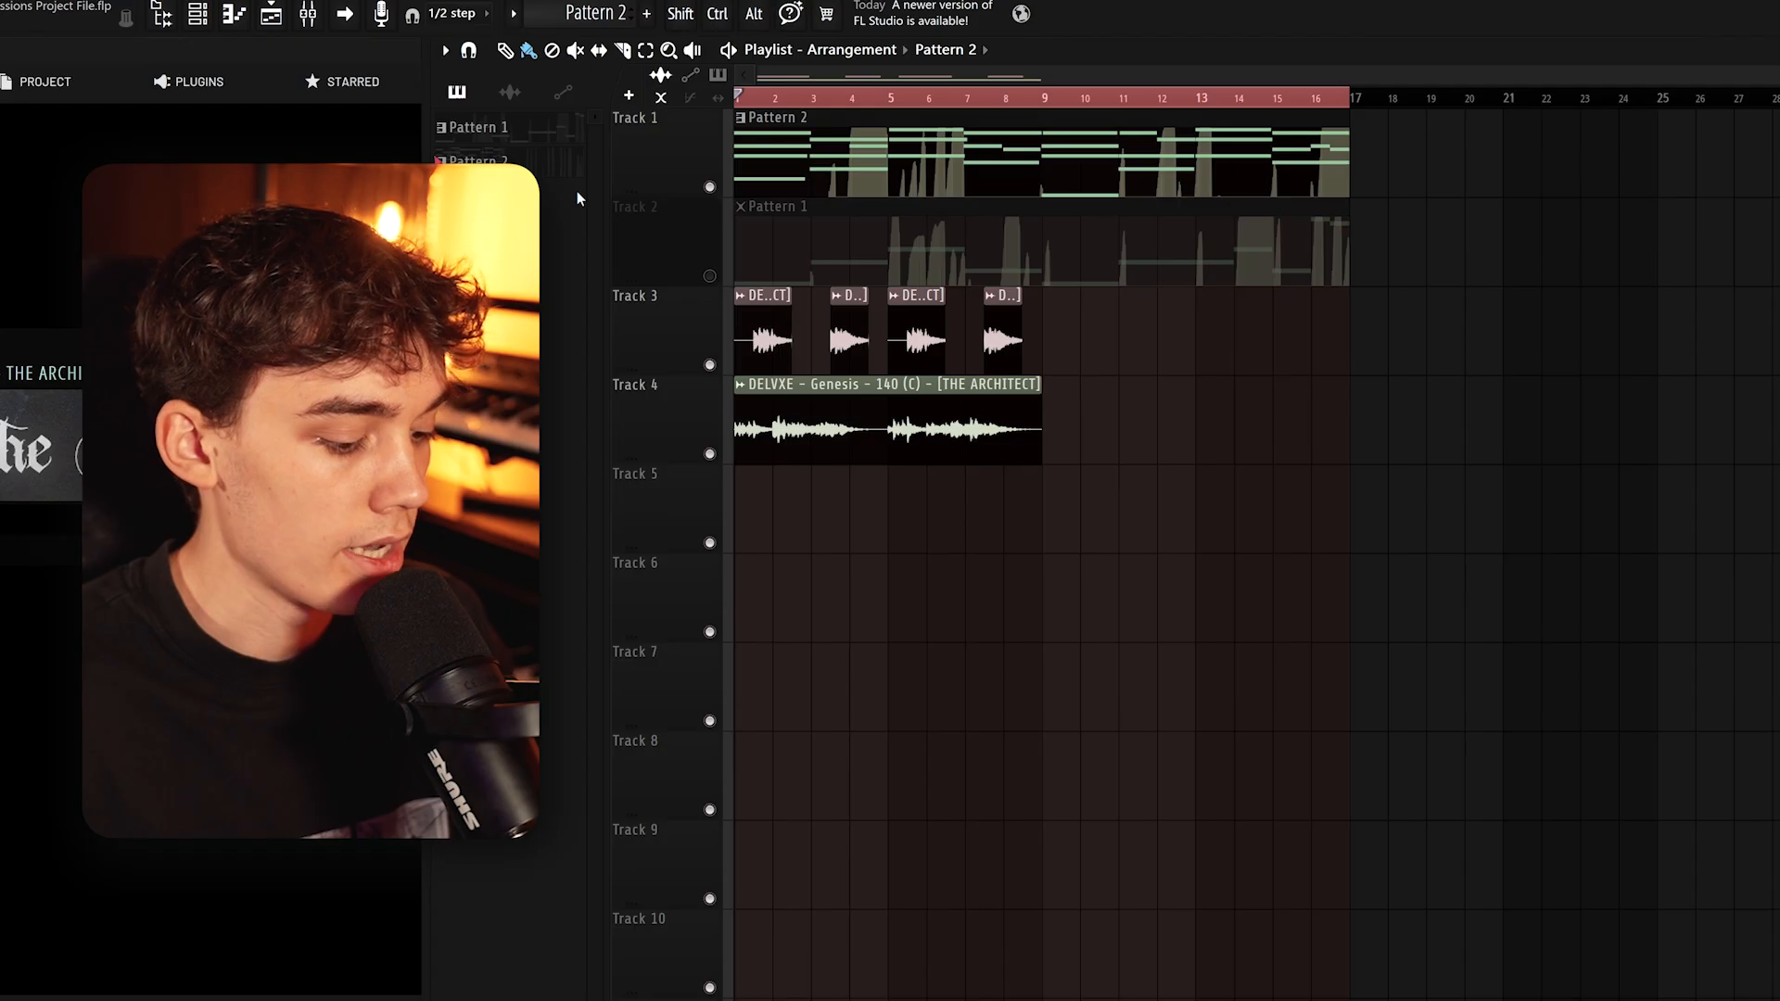
Show the unsorted channels in the channel rack and add a Fraction instrument channel
key("F6")
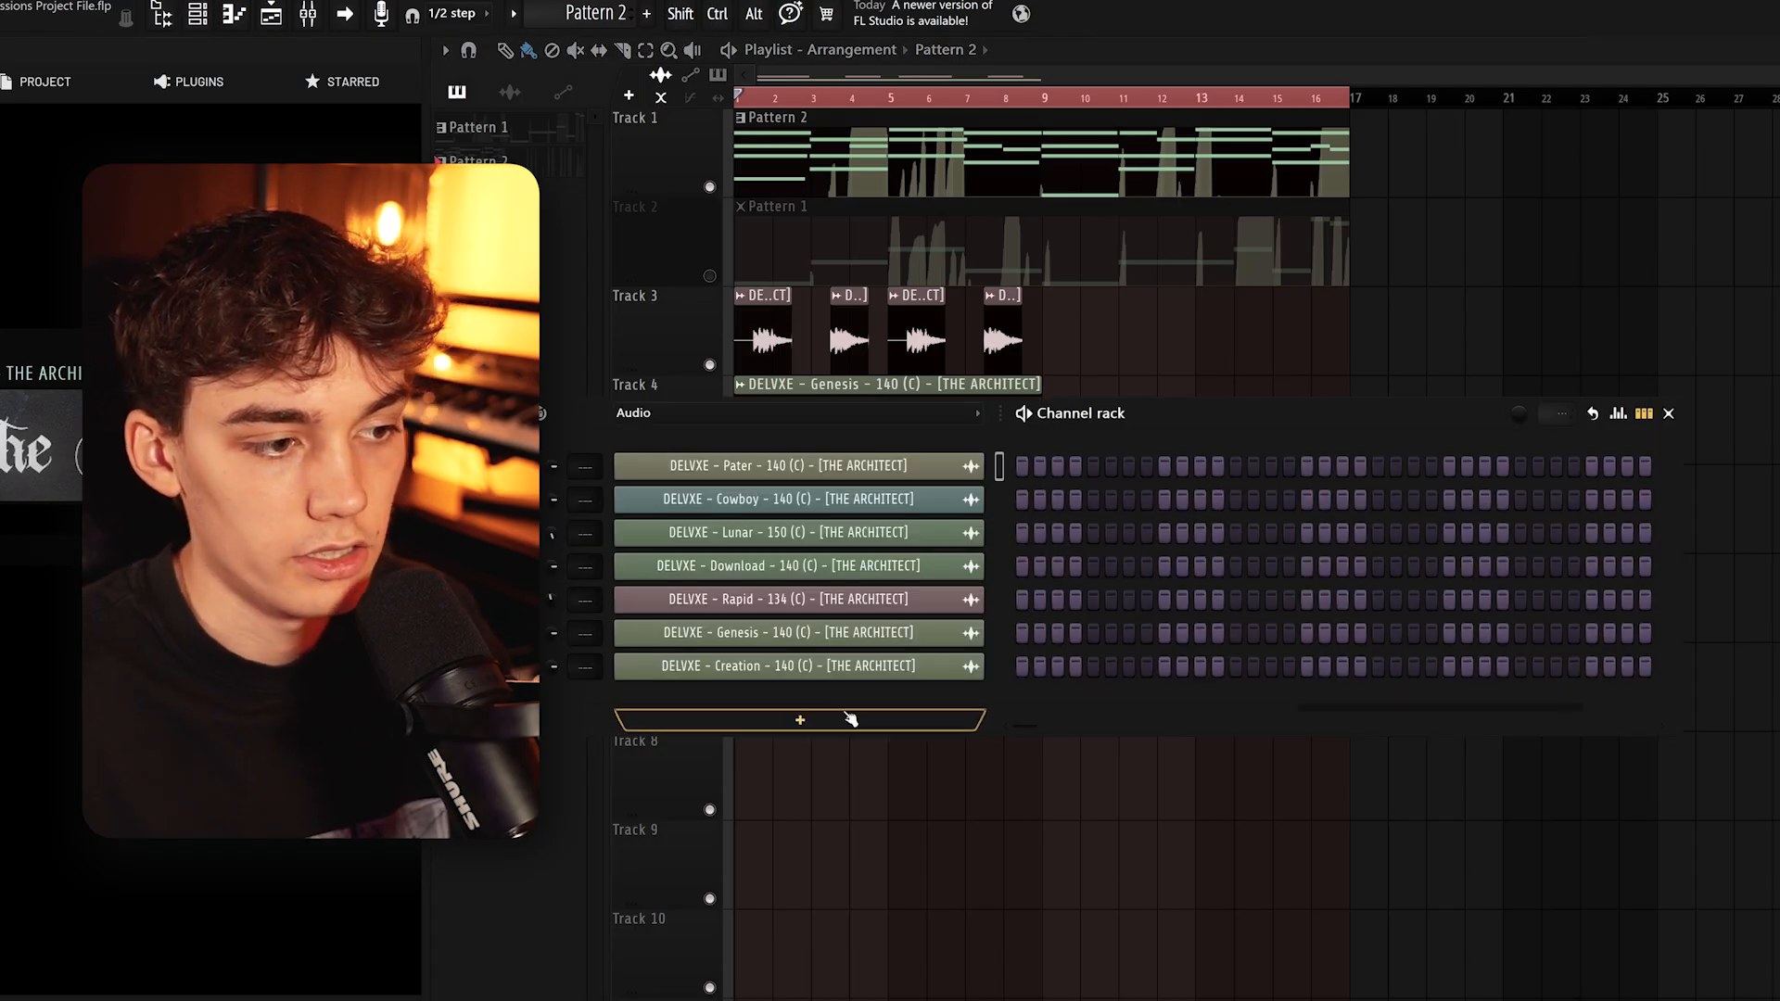
left_click(743, 424)
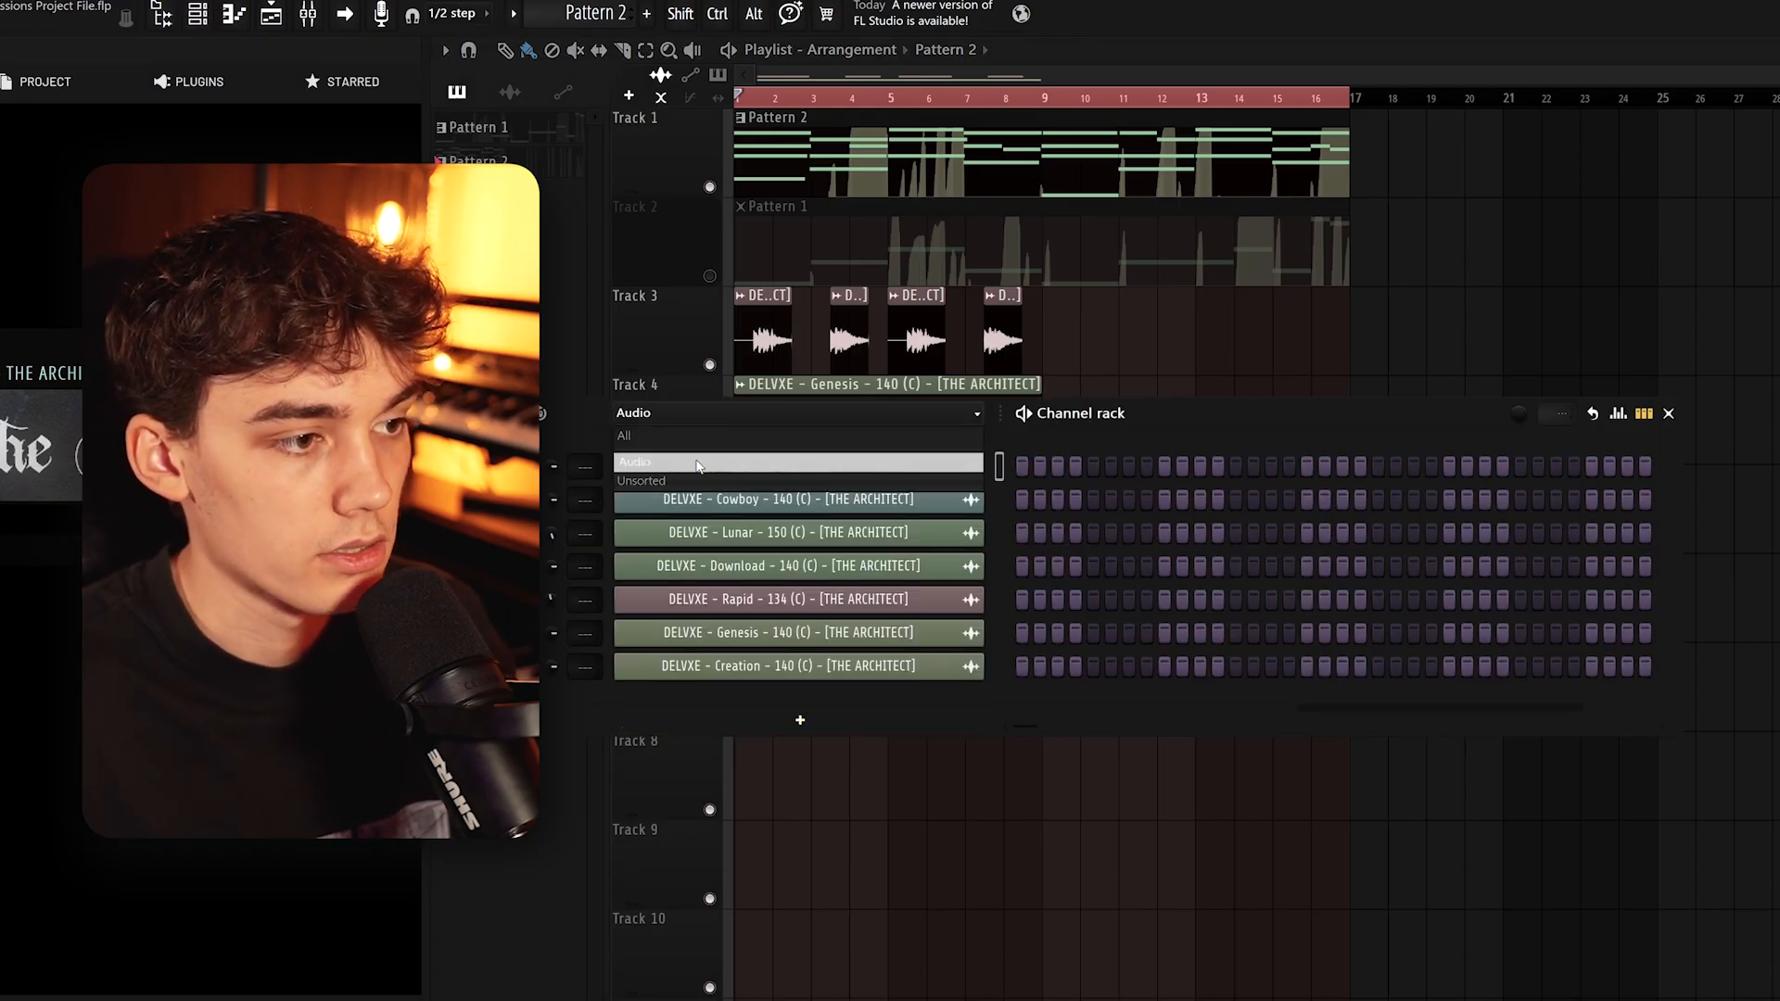
left_click(746, 481)
left_click(803, 553)
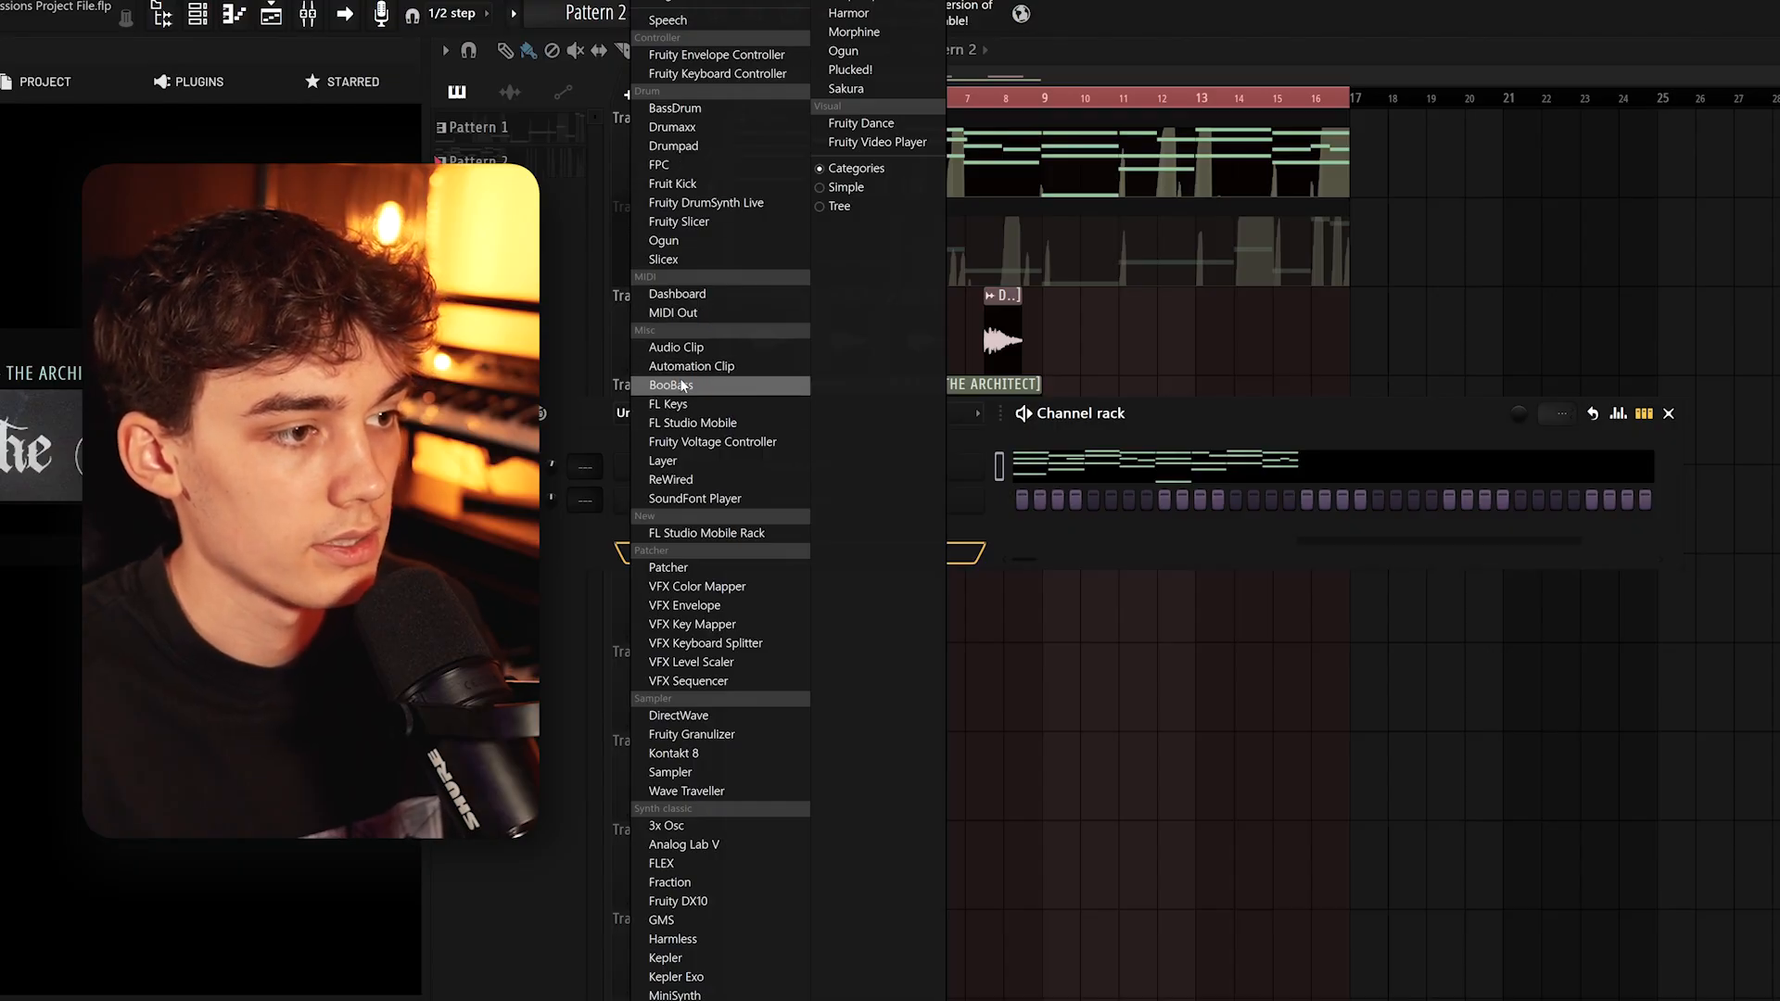
left_click(732, 882)
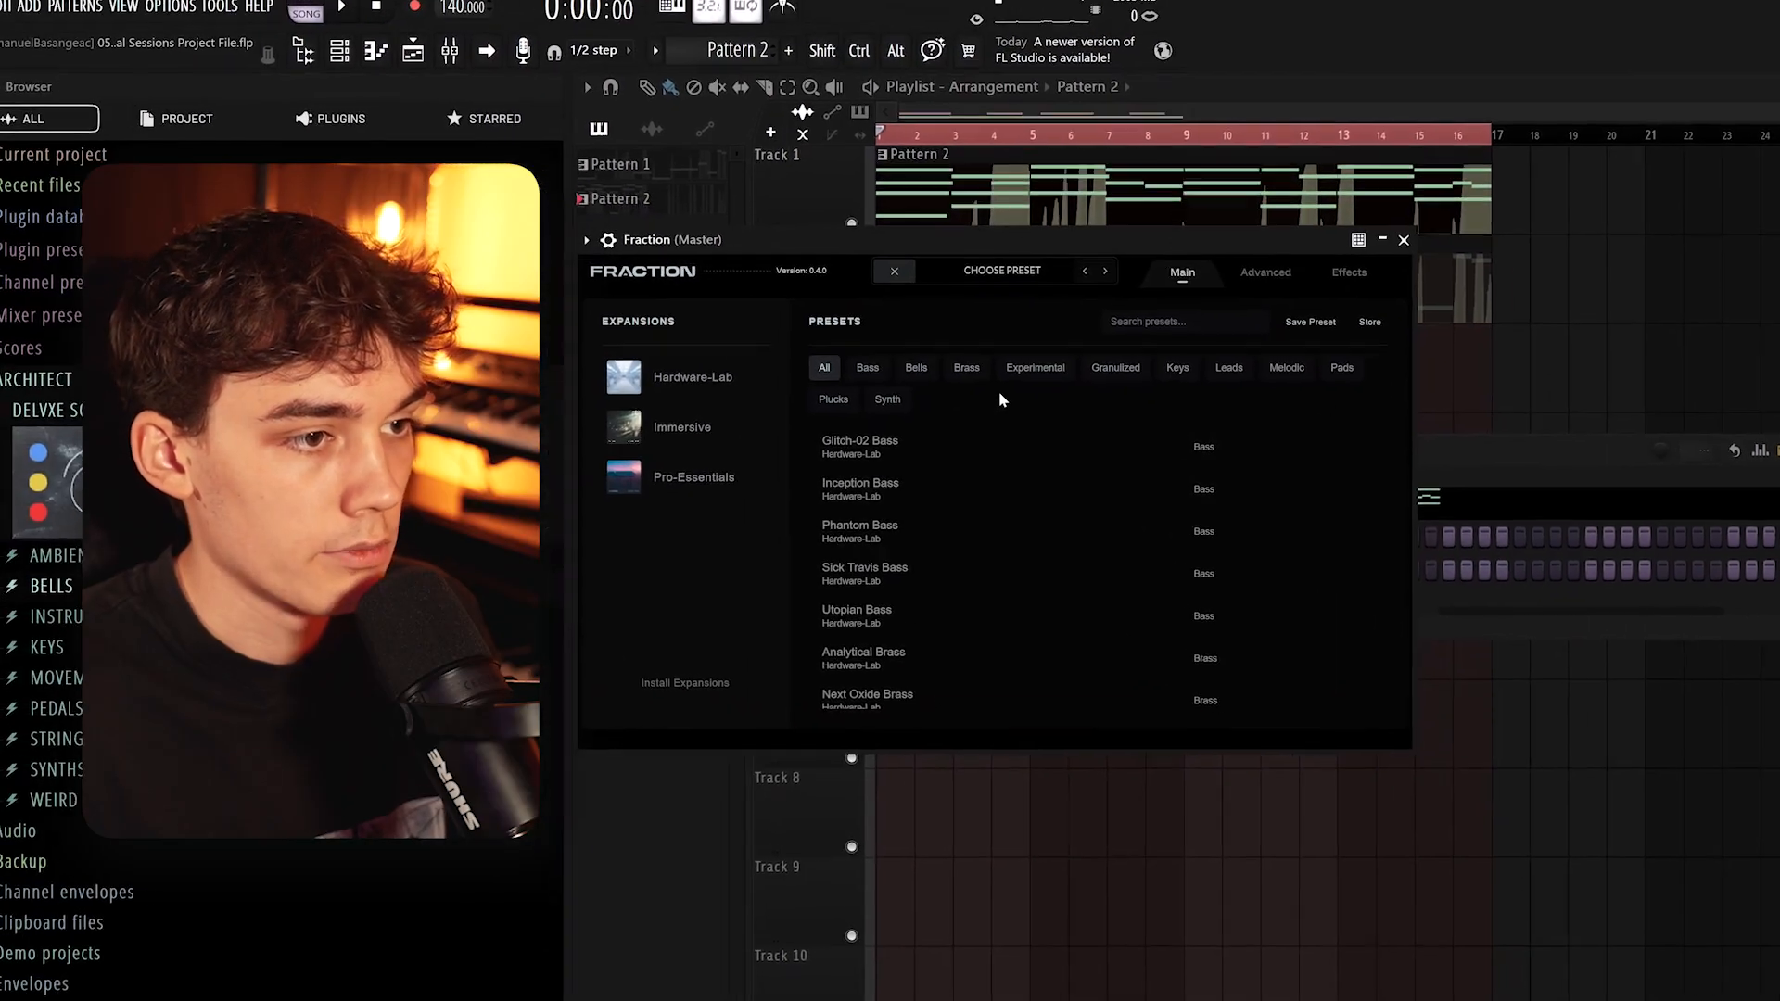
Filter Fraction's presets to Leads, audition Essential Lead, and load the Original Lead preset
left_click(1276, 381)
scroll(933, 502, "down", 3)
left_click(938, 617)
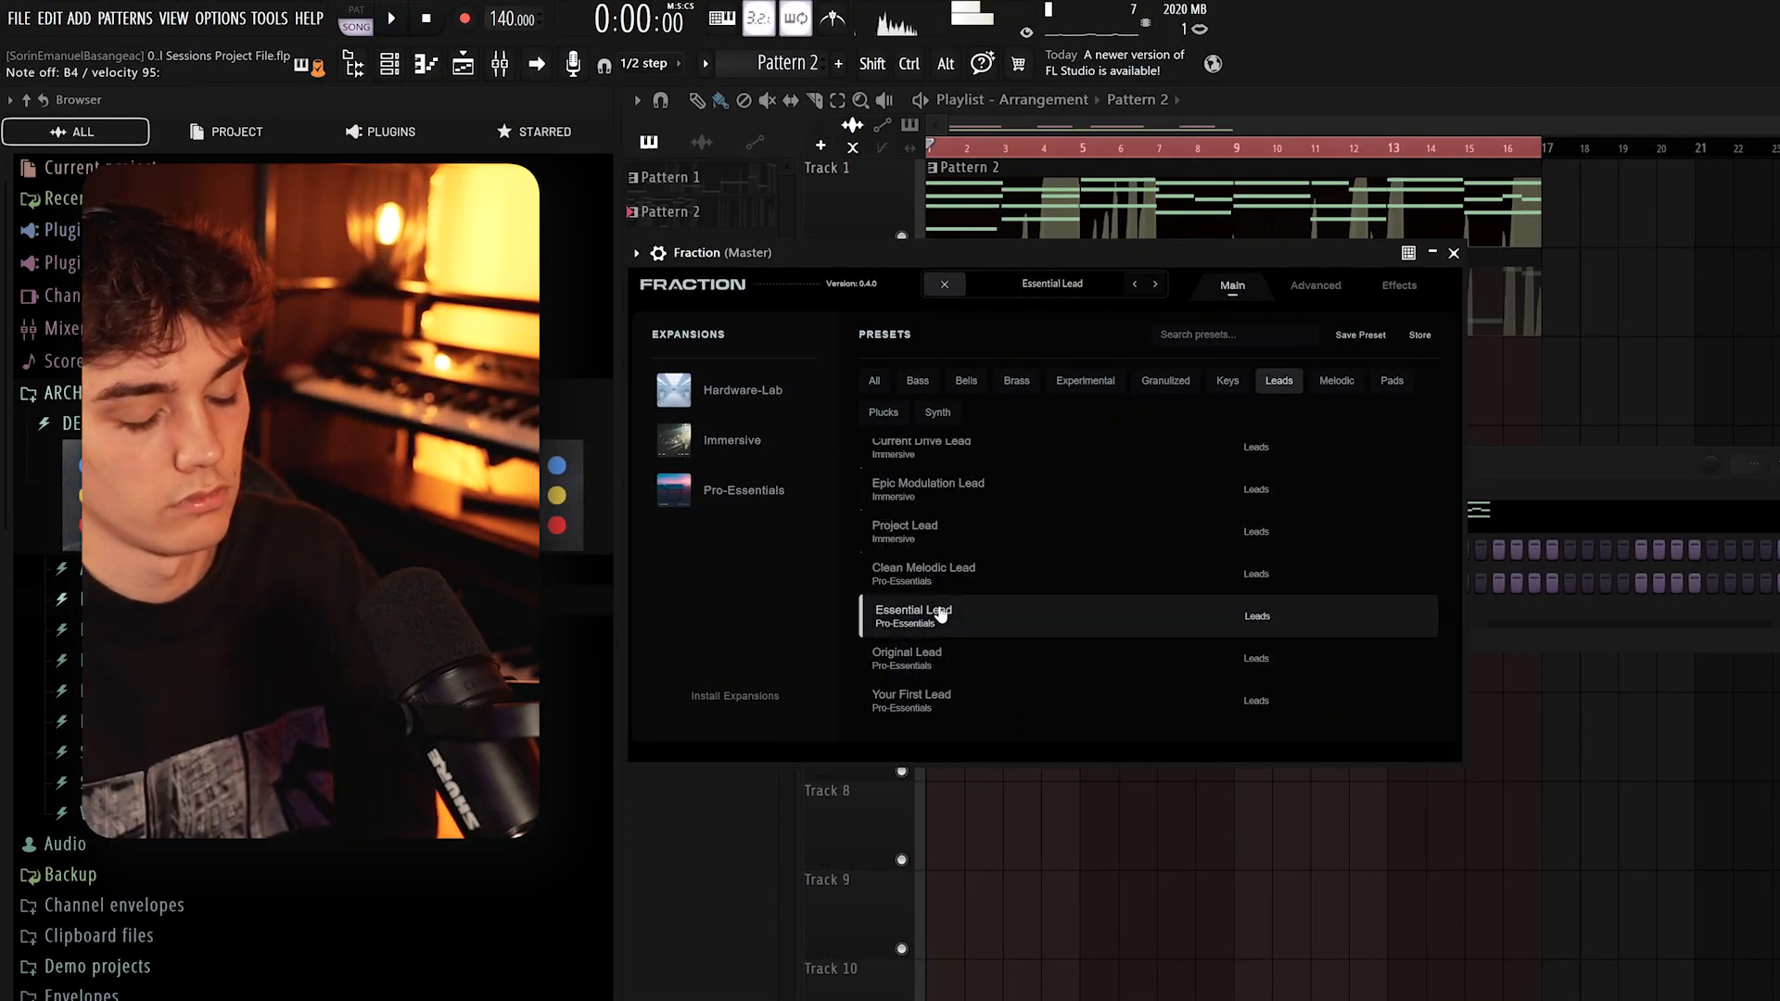
left_click(939, 658)
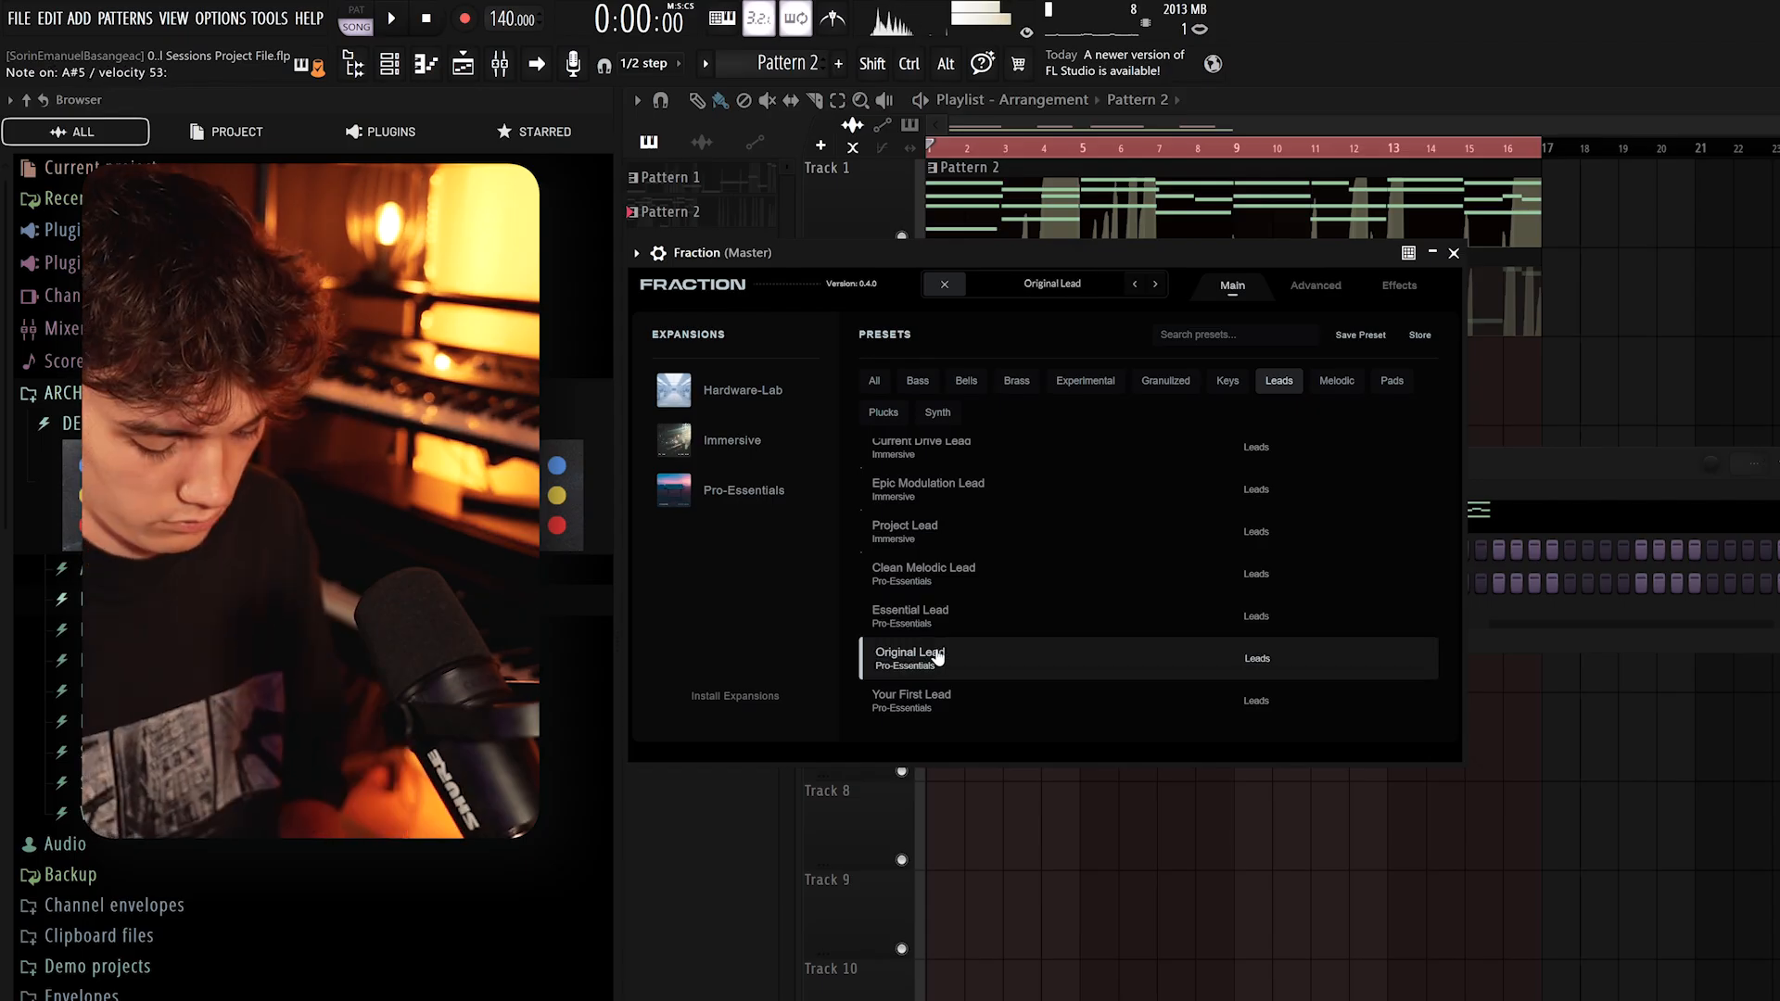
key("Escape")
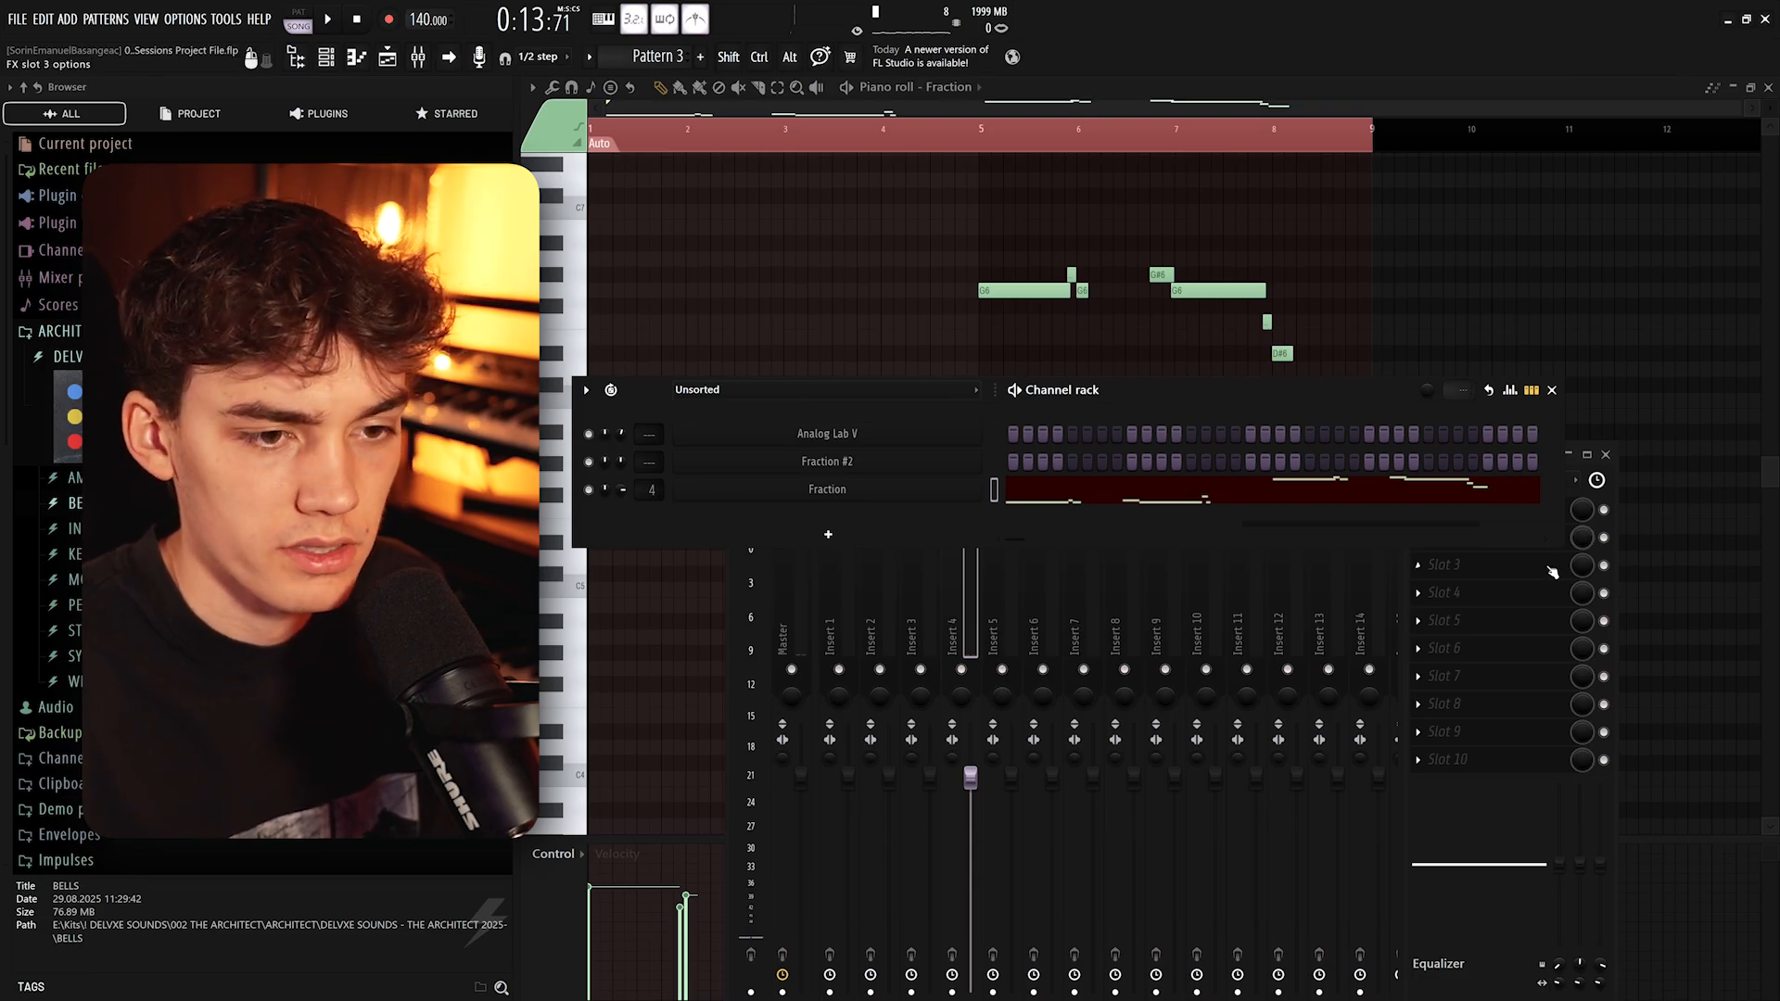
Load Delay TAPE-201 as an effect on the Fraction channel's mixer track, Insert 4
left_click(1582, 480)
left_click(1417, 510)
mouse_move(1416, 529)
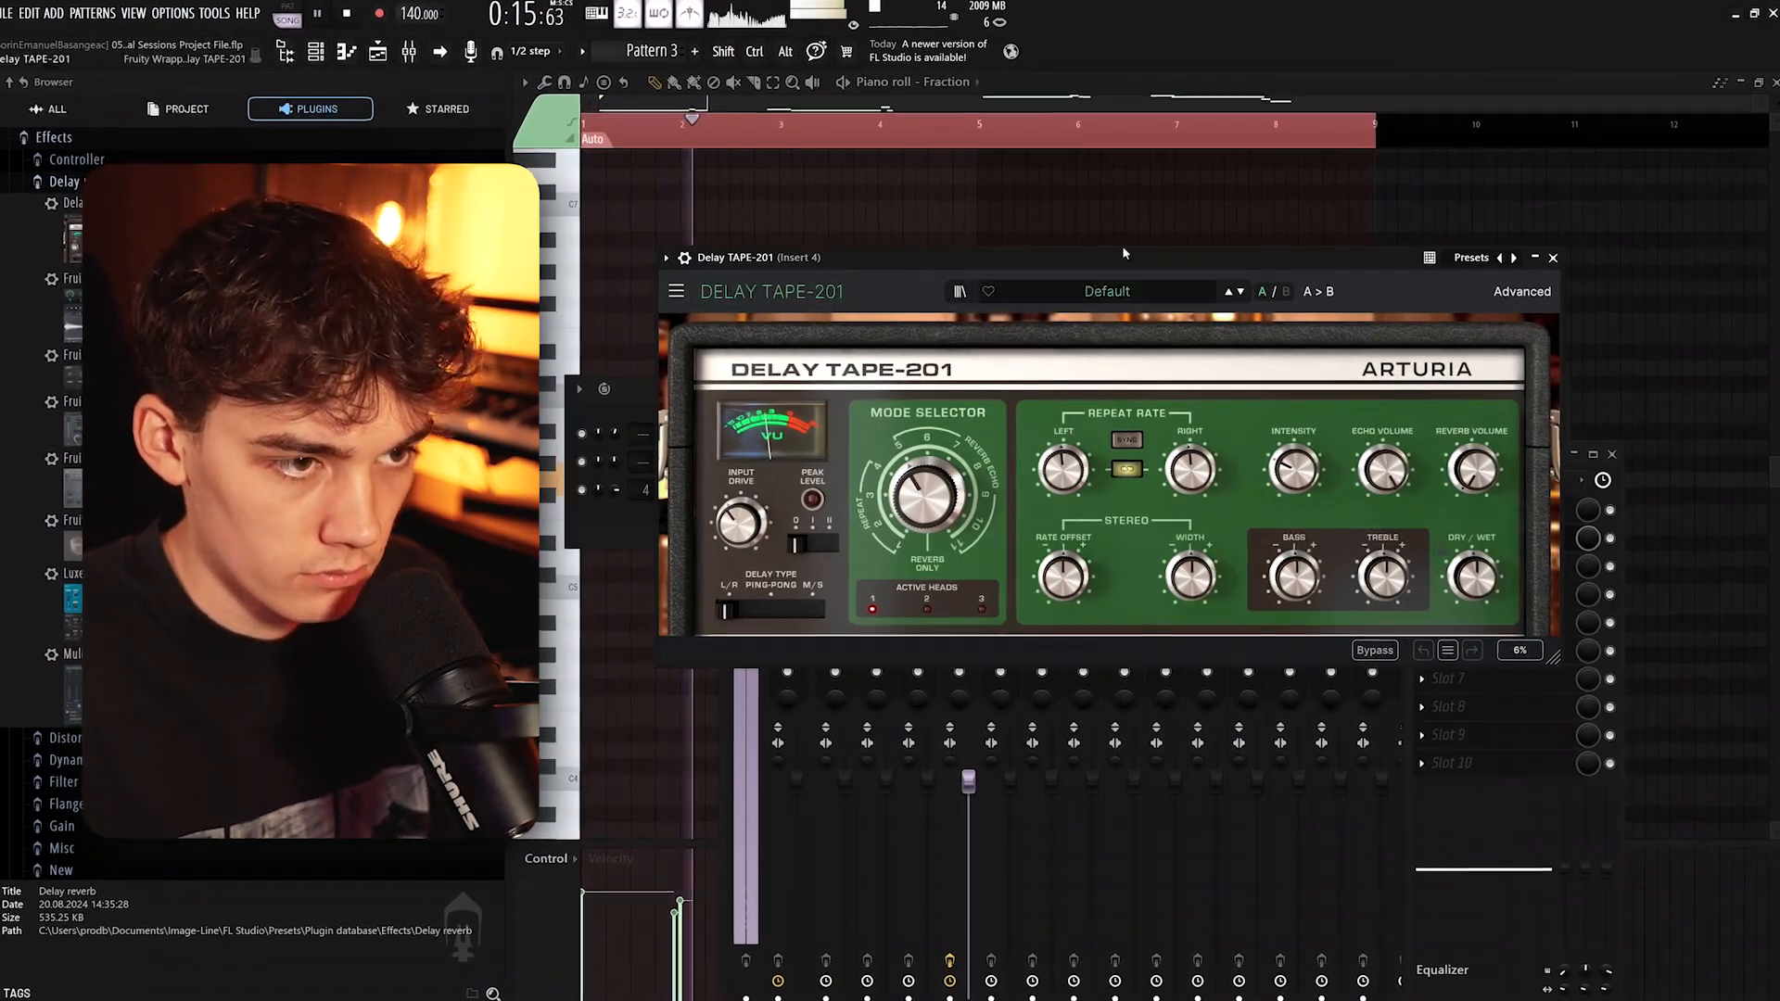
Raise Delay TAPE-201's intensity to about 0.8, set its delay type to Ping-Pong, and close the plugin
left_click_drag(1311, 468, 1311, 398)
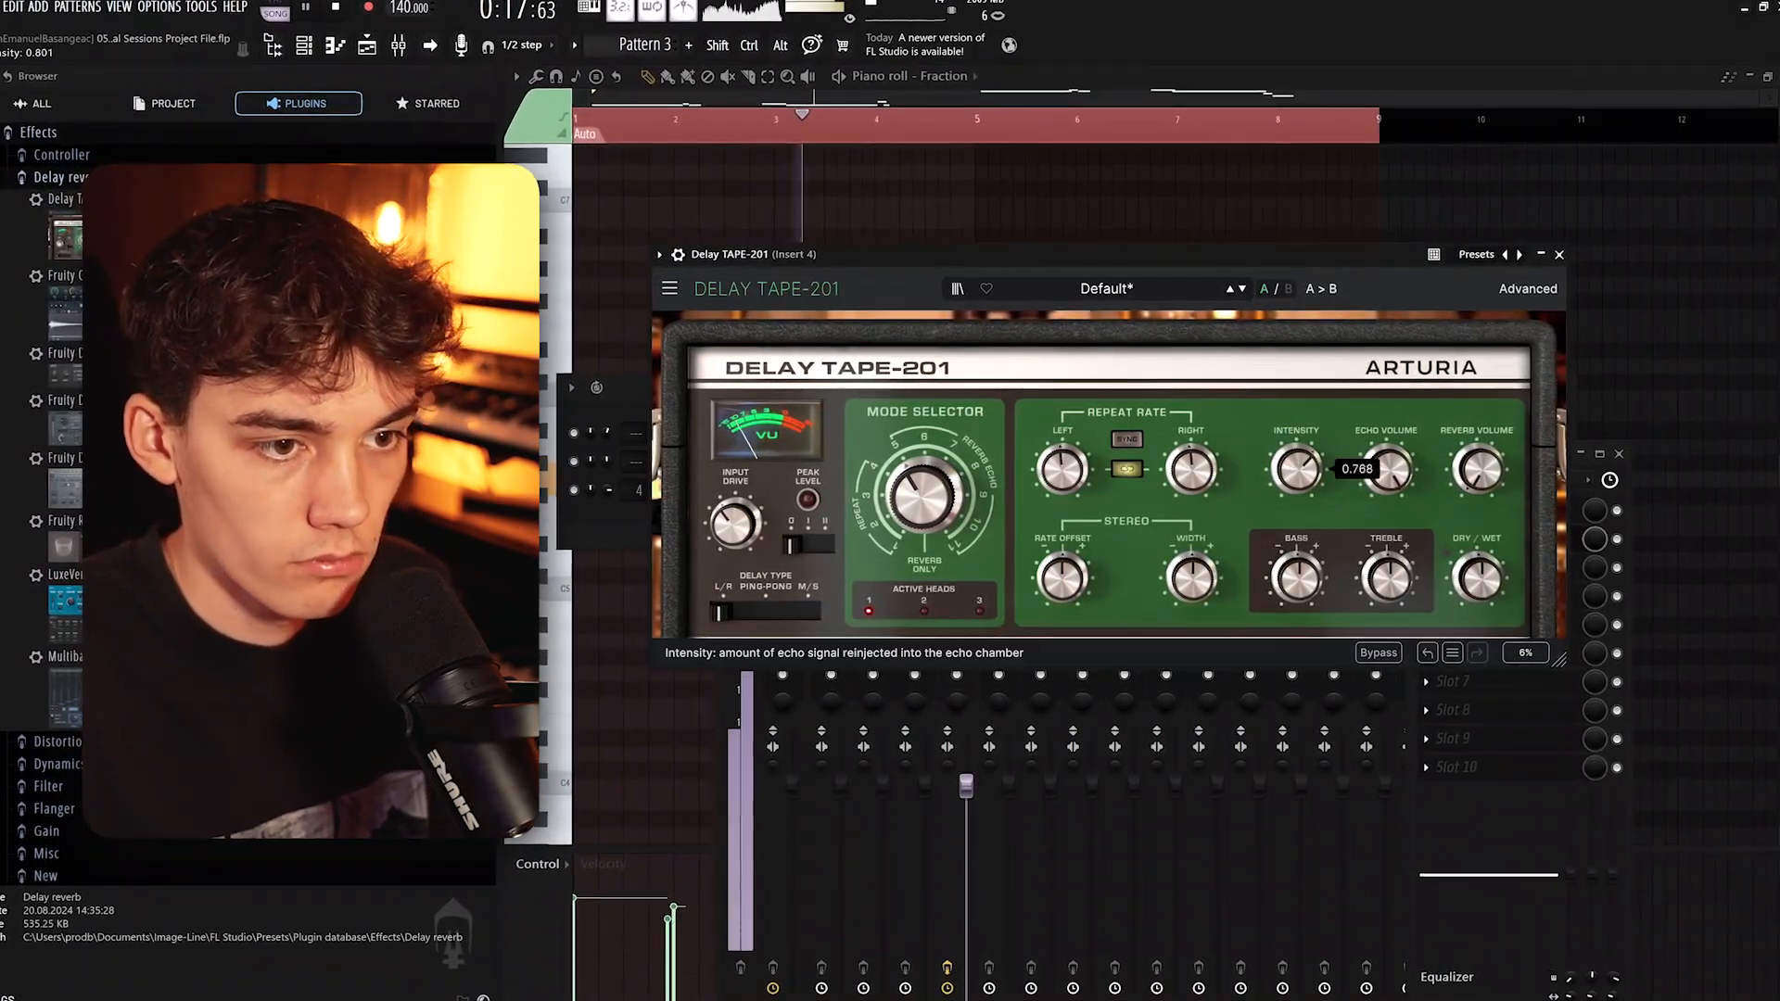
left_click_drag(718, 614, 760, 615)
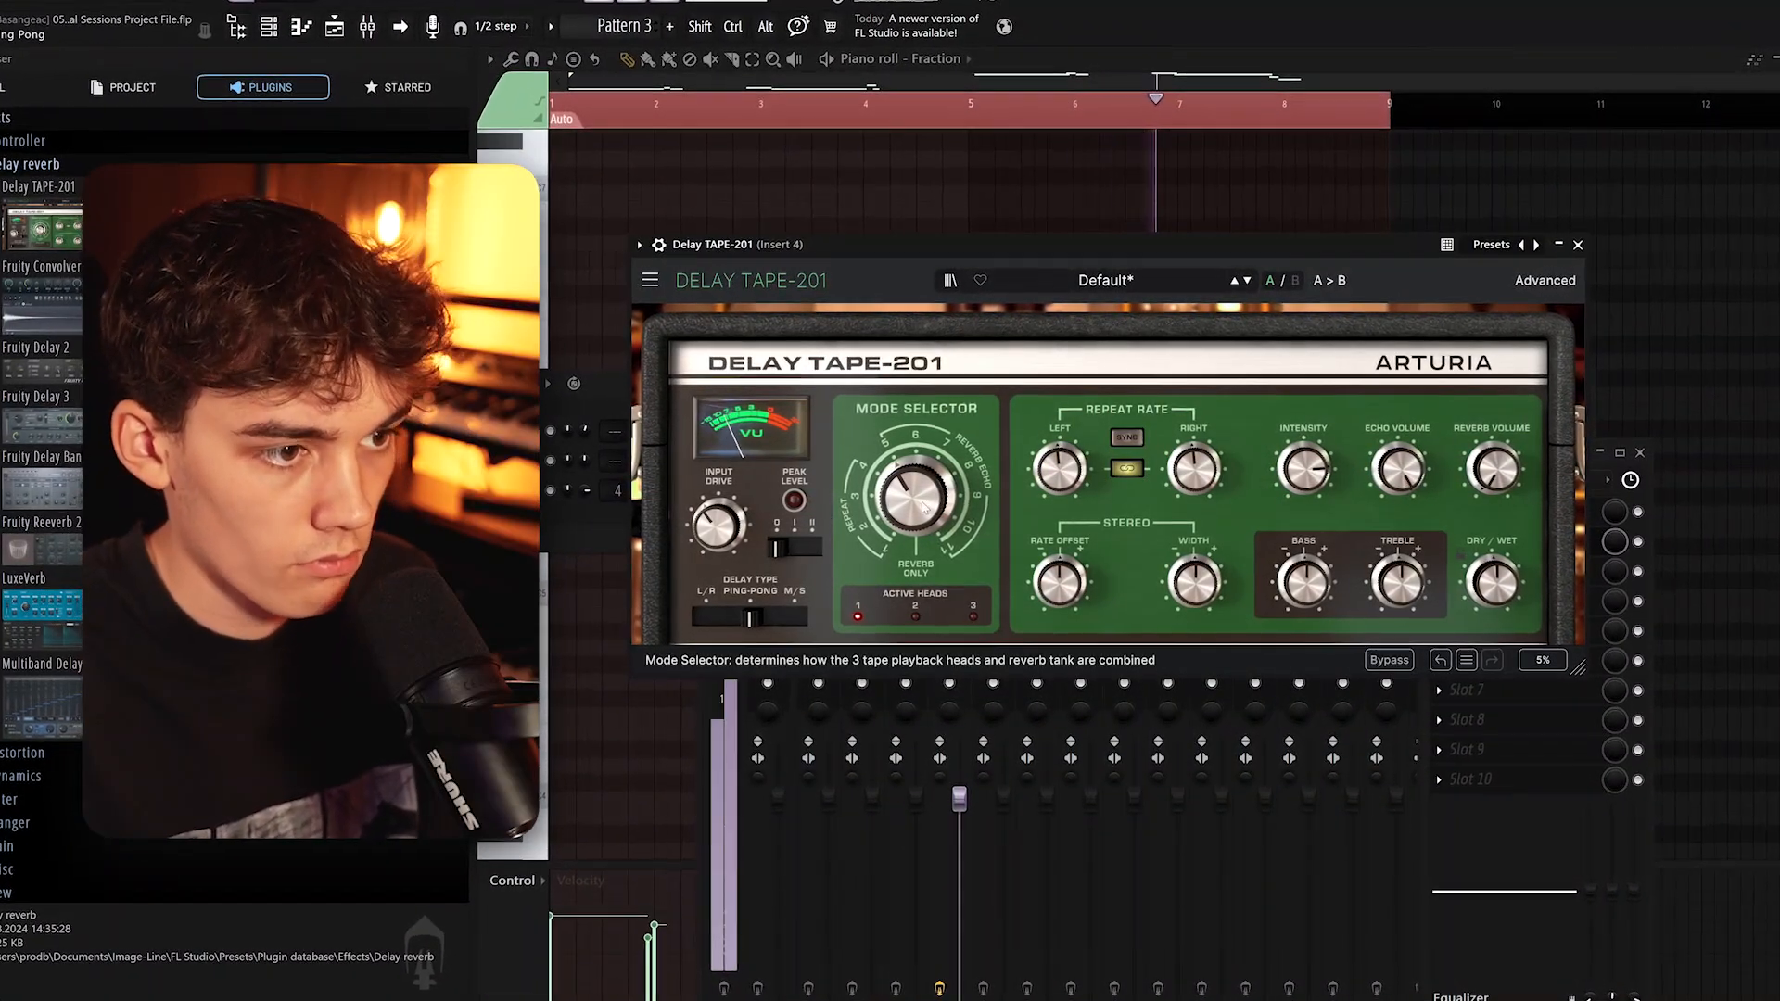
left_click(1576, 247)
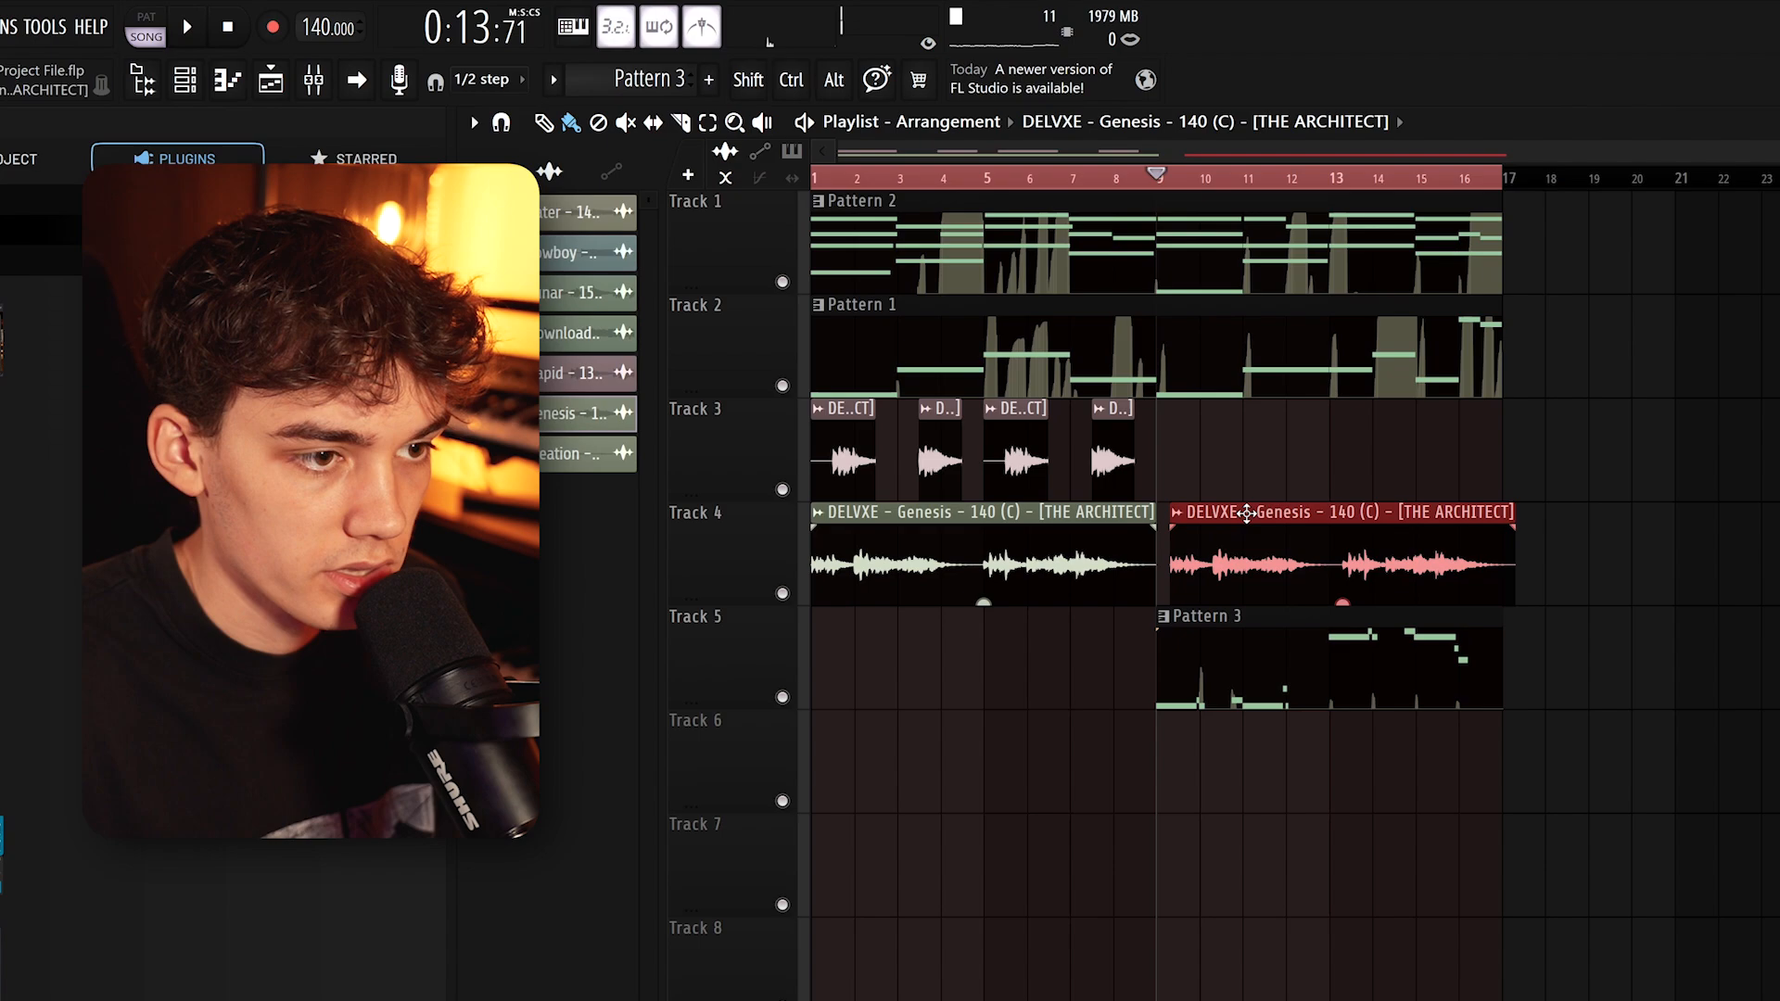
Align the second Genesis clip on Track 4 to start at bar 9, and play the section with Pattern 3
scroll(1206, 543, "up", 3)
scroll(1202, 547, "down", 3)
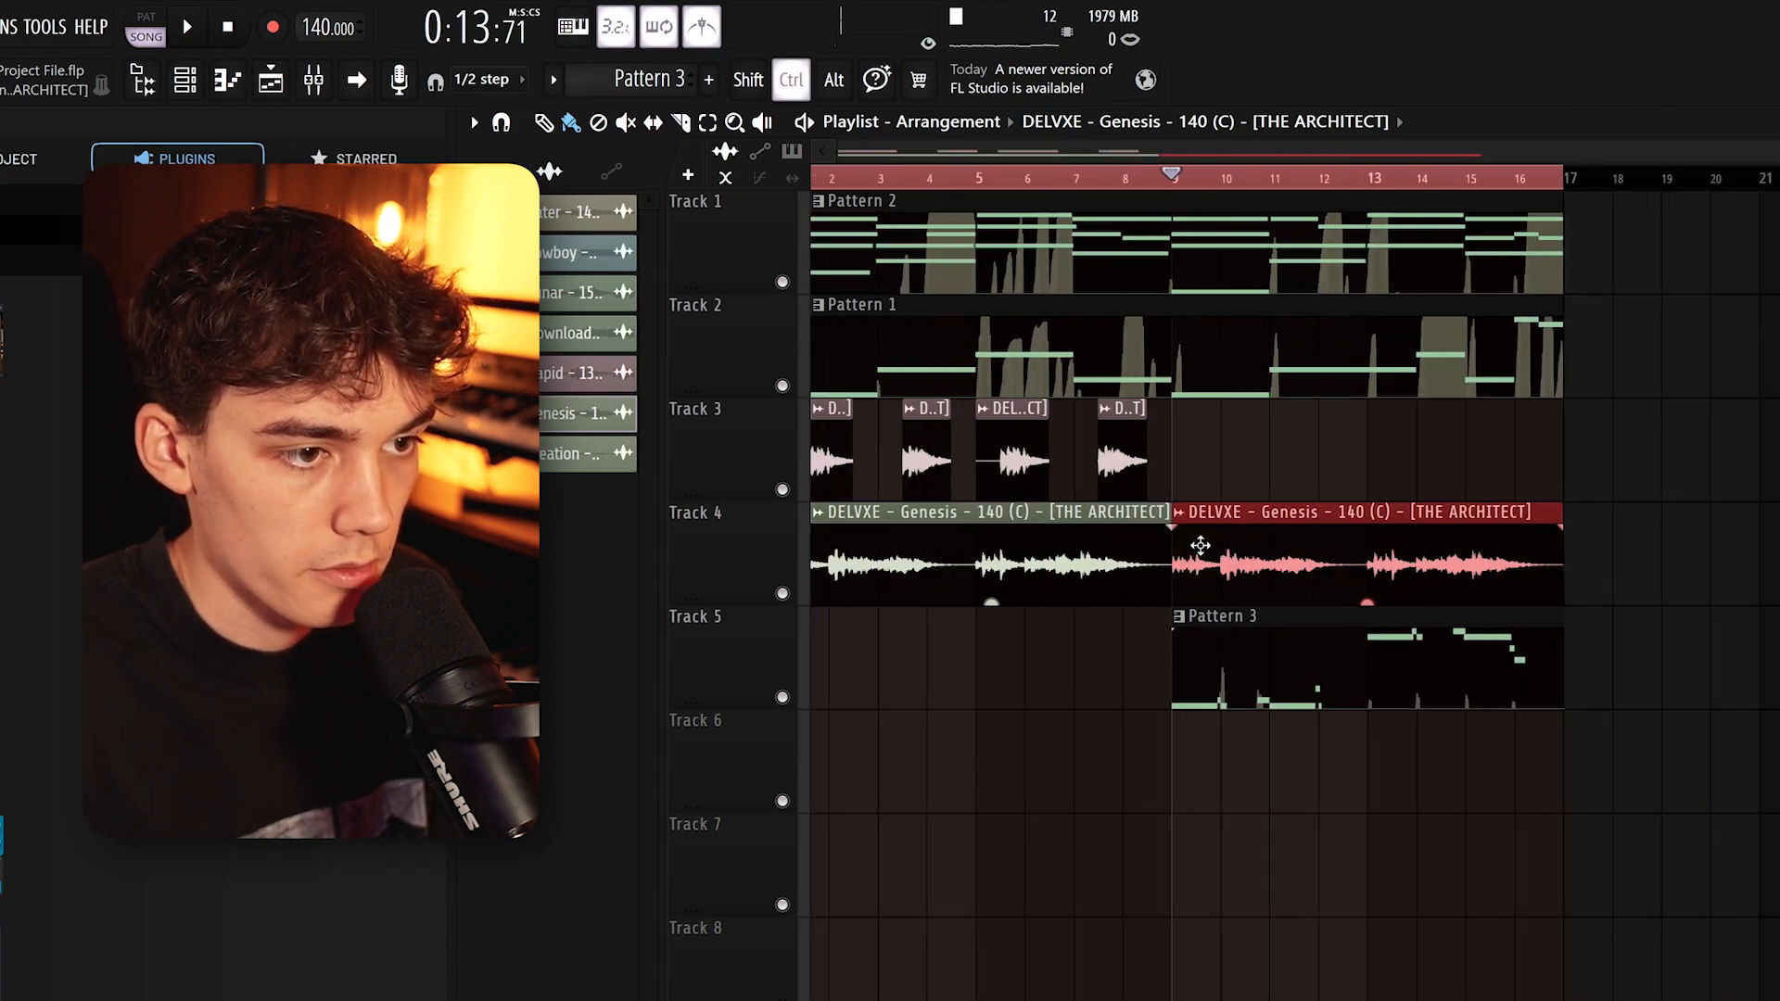
key("space")
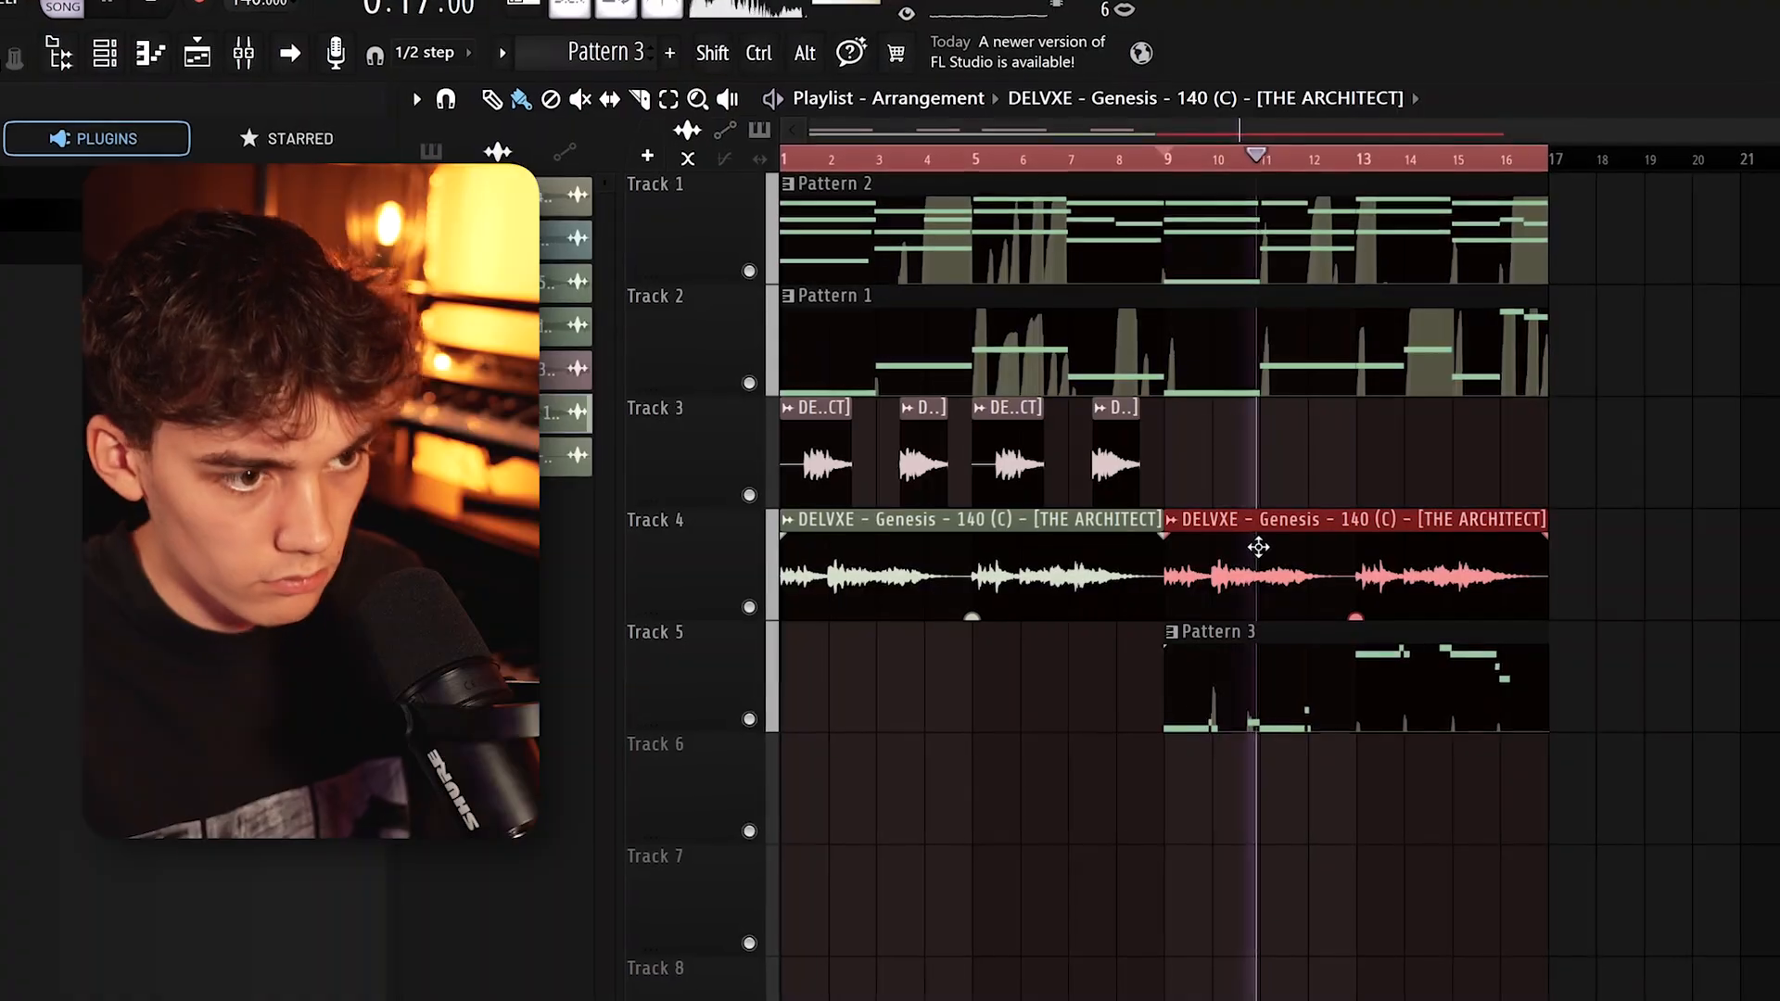
key("space")
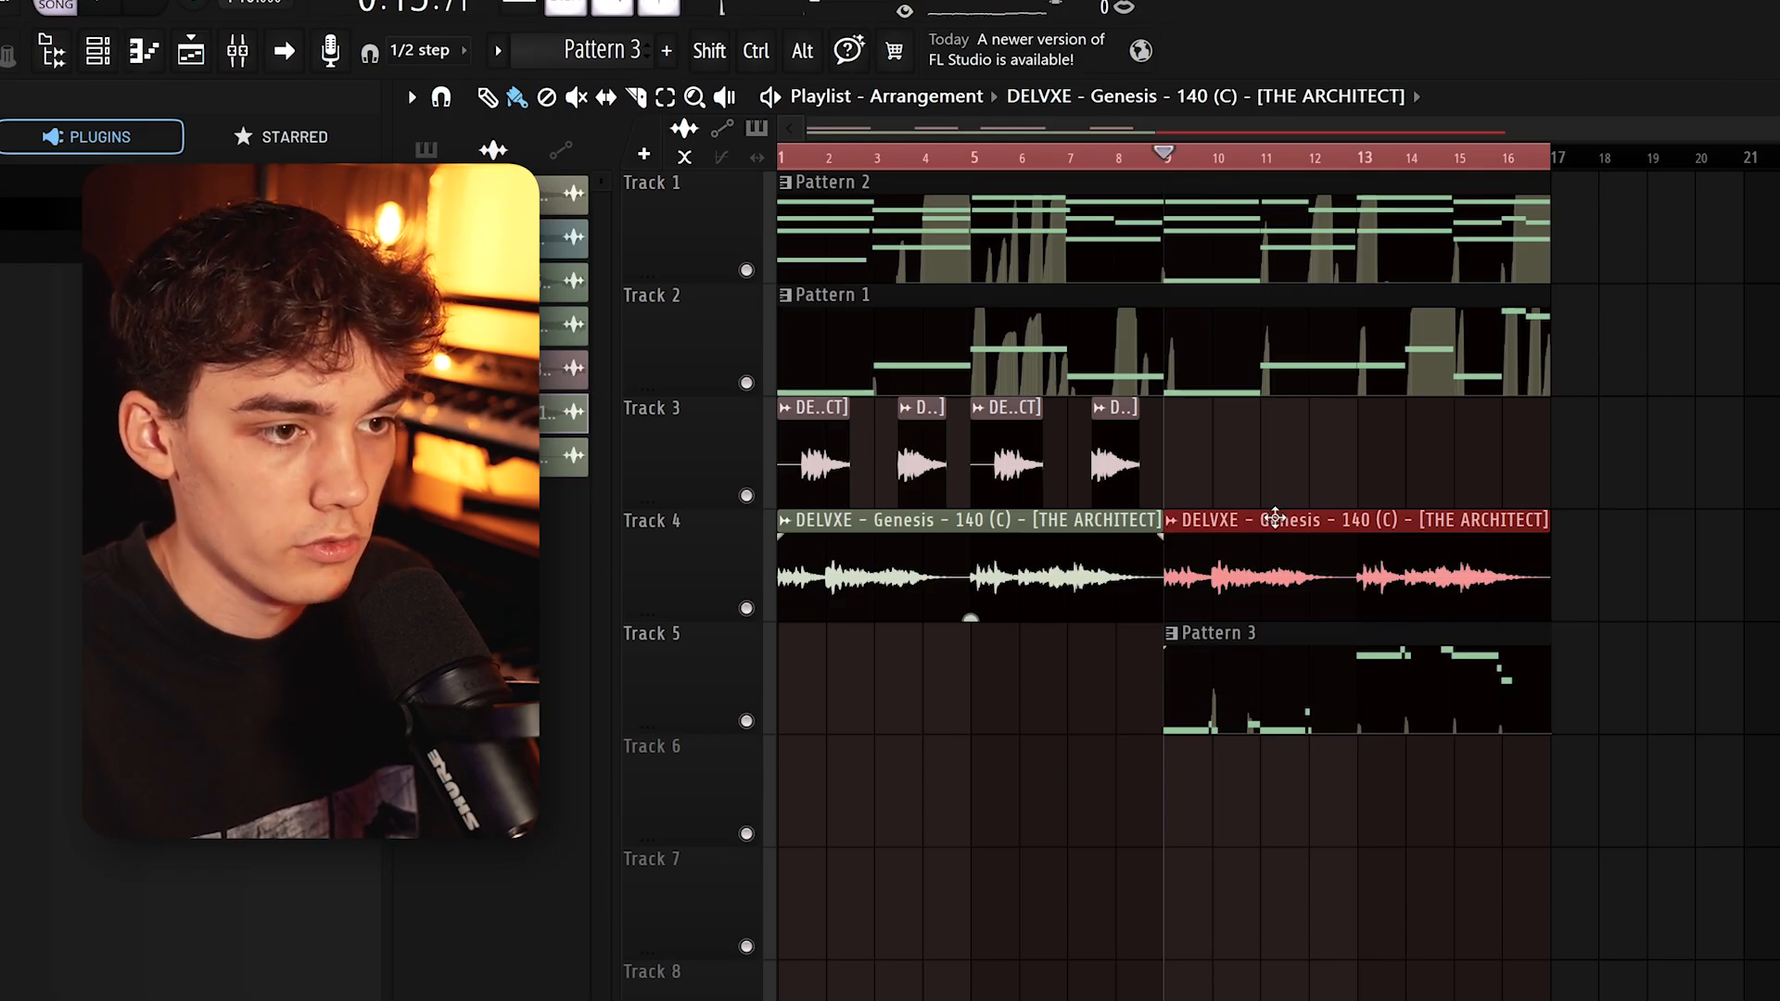
Make the Genesis clip at bar 9 unique and route its channel to mixer track 6
left_click(1173, 525)
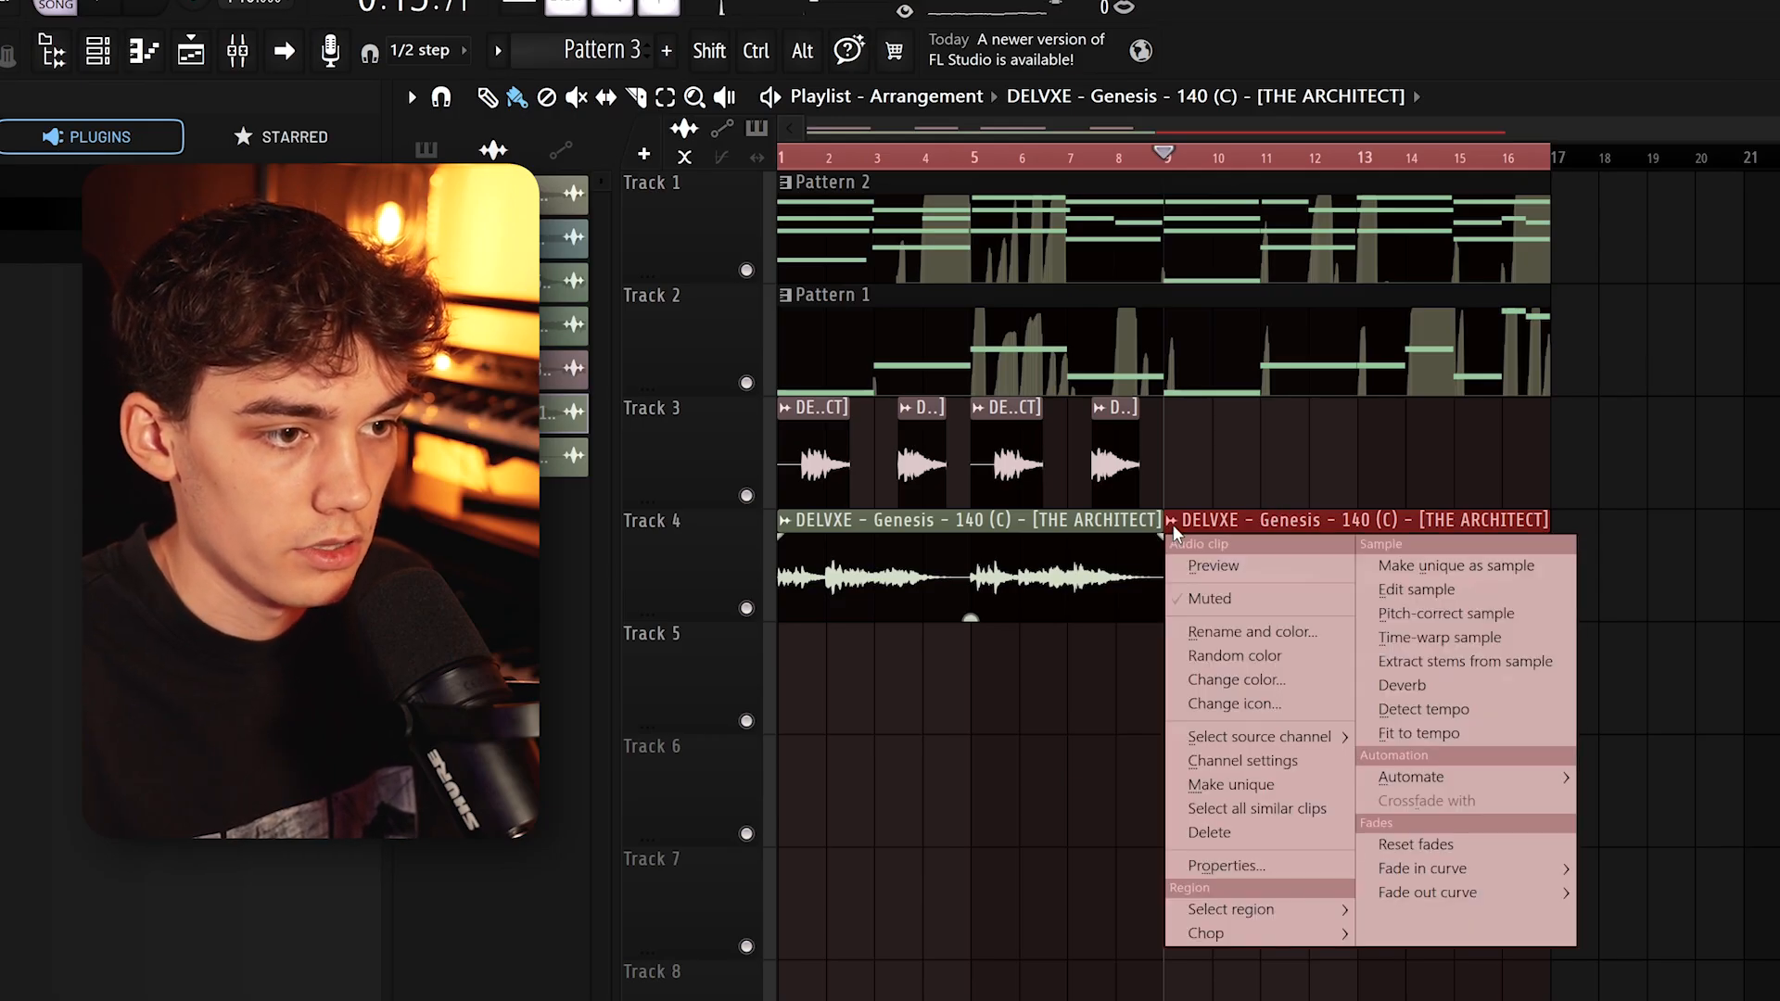
left_click(1307, 783)
left_click(1256, 518)
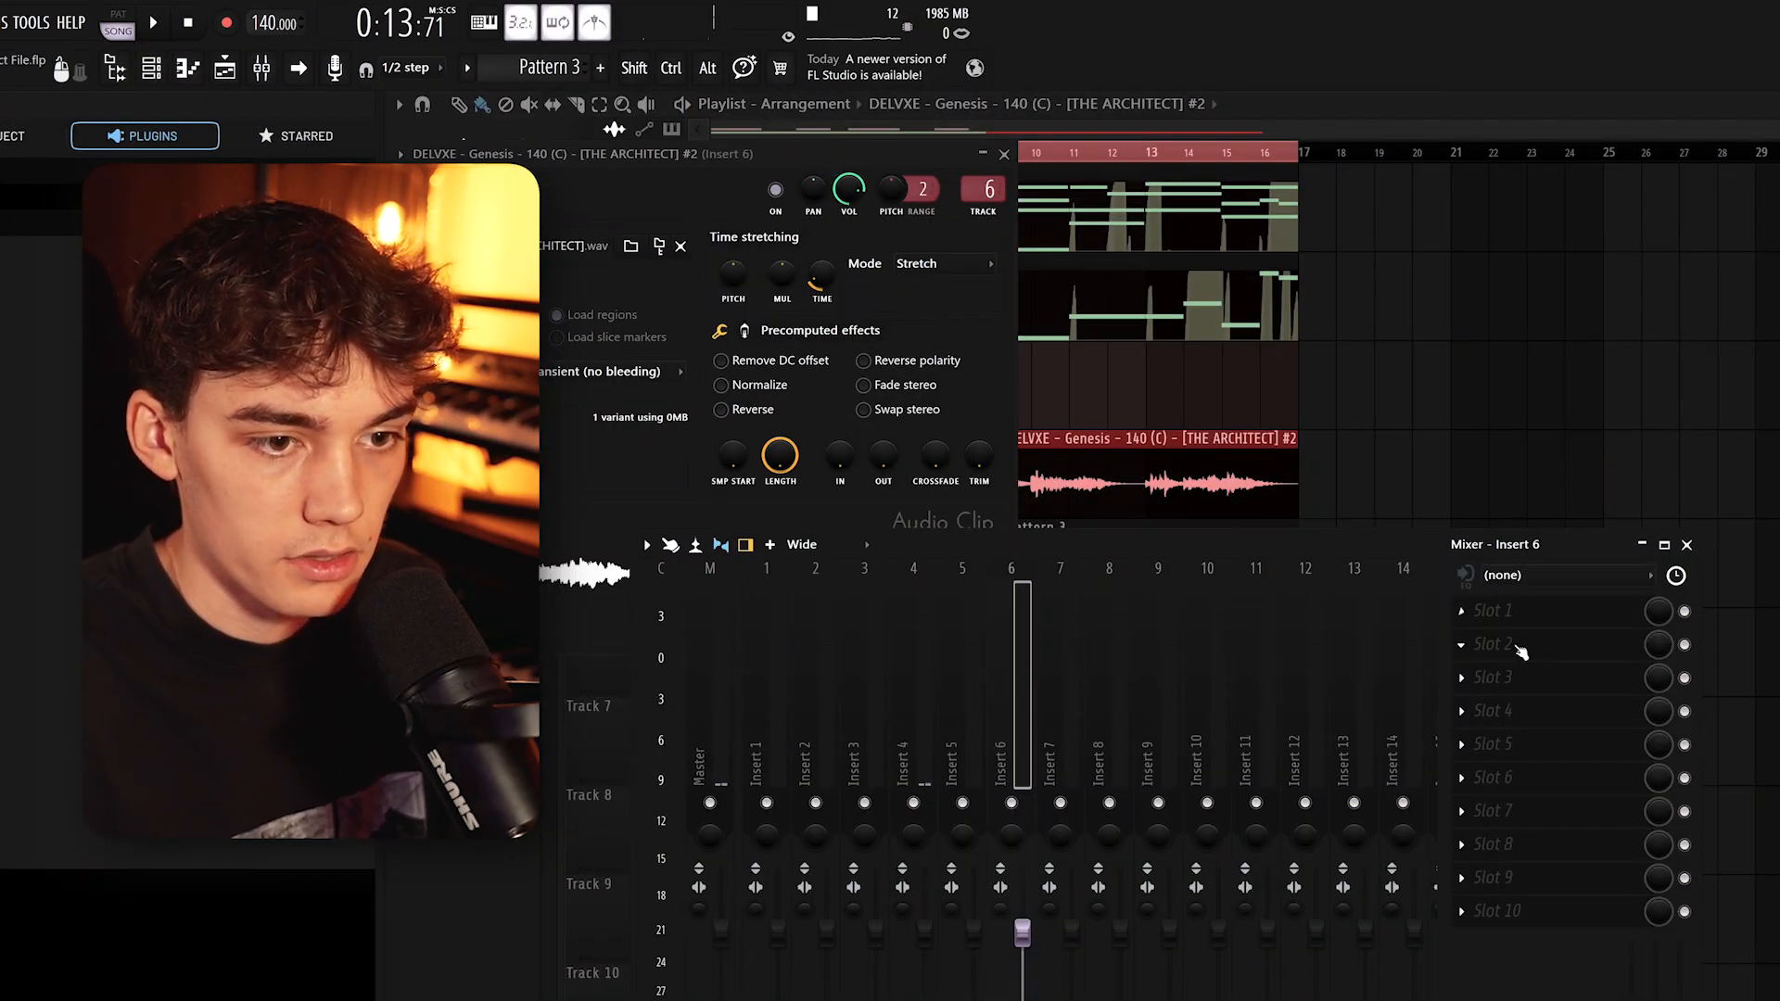
Load HalfTime into Insert 6's second slot, play the loop with the 1 Bar and 2x settings, and close the plugin
left_click(1521, 649)
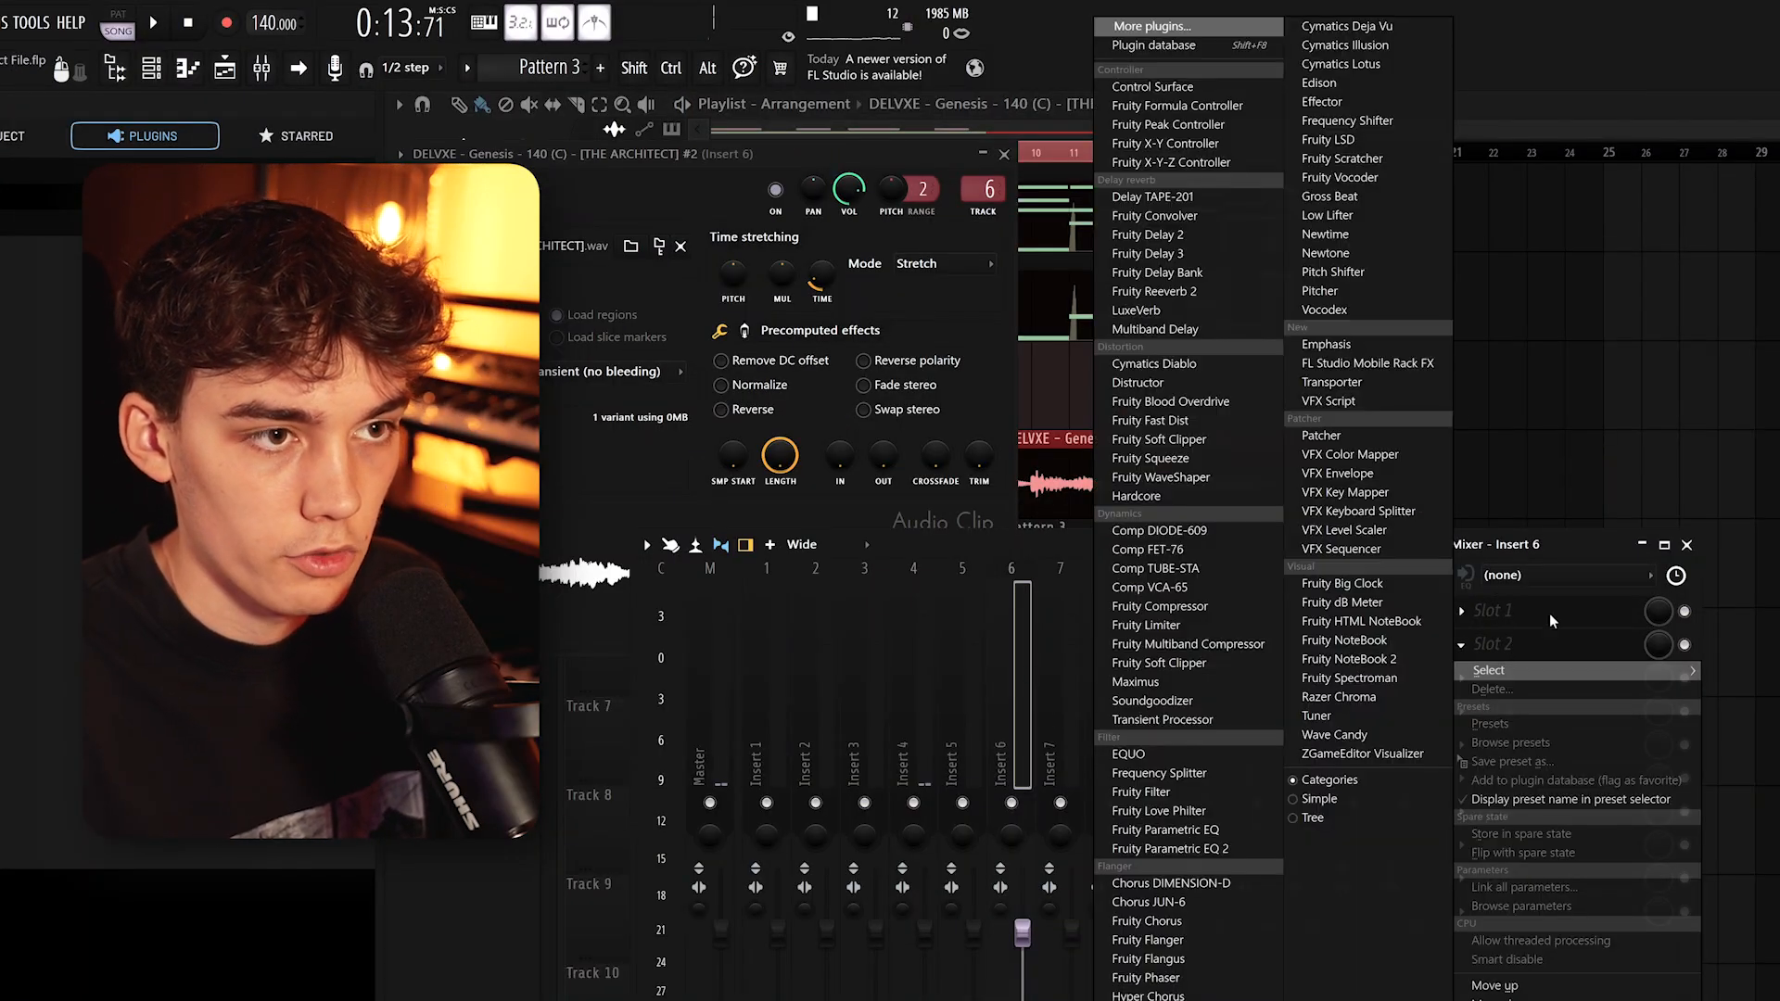
left_click(1158, 28)
type("halftime")
double_click(656, 103)
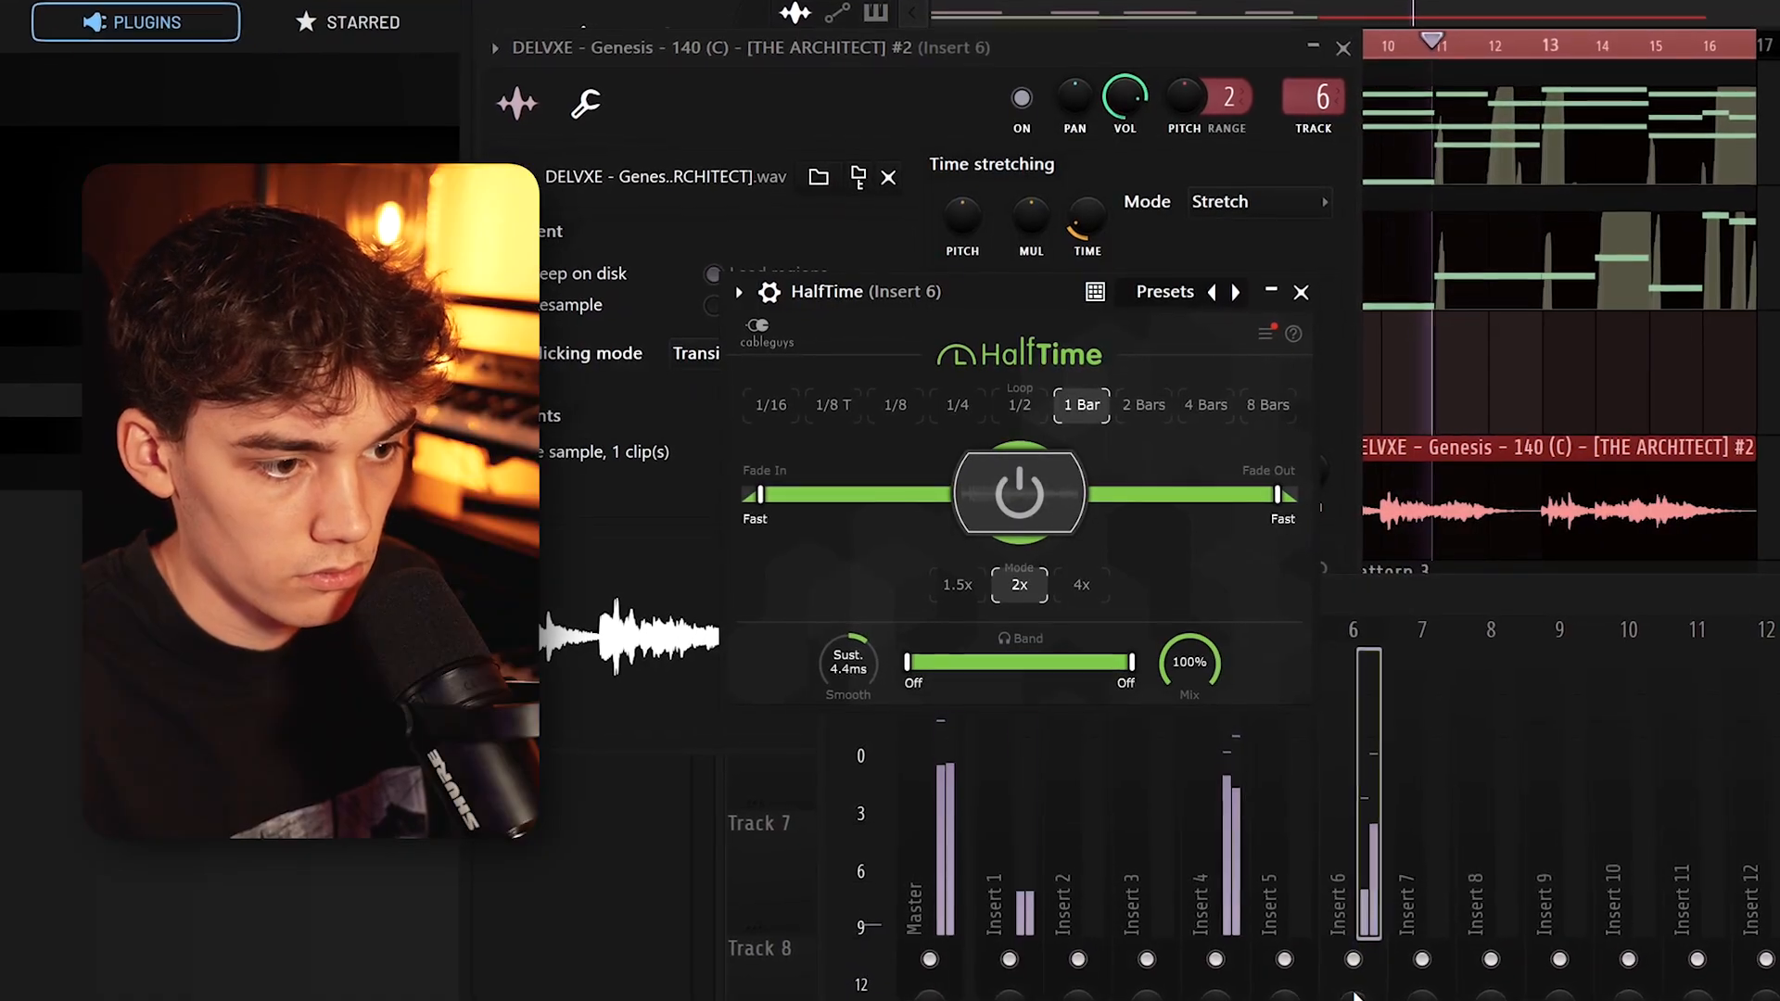
left_click(1310, 289)
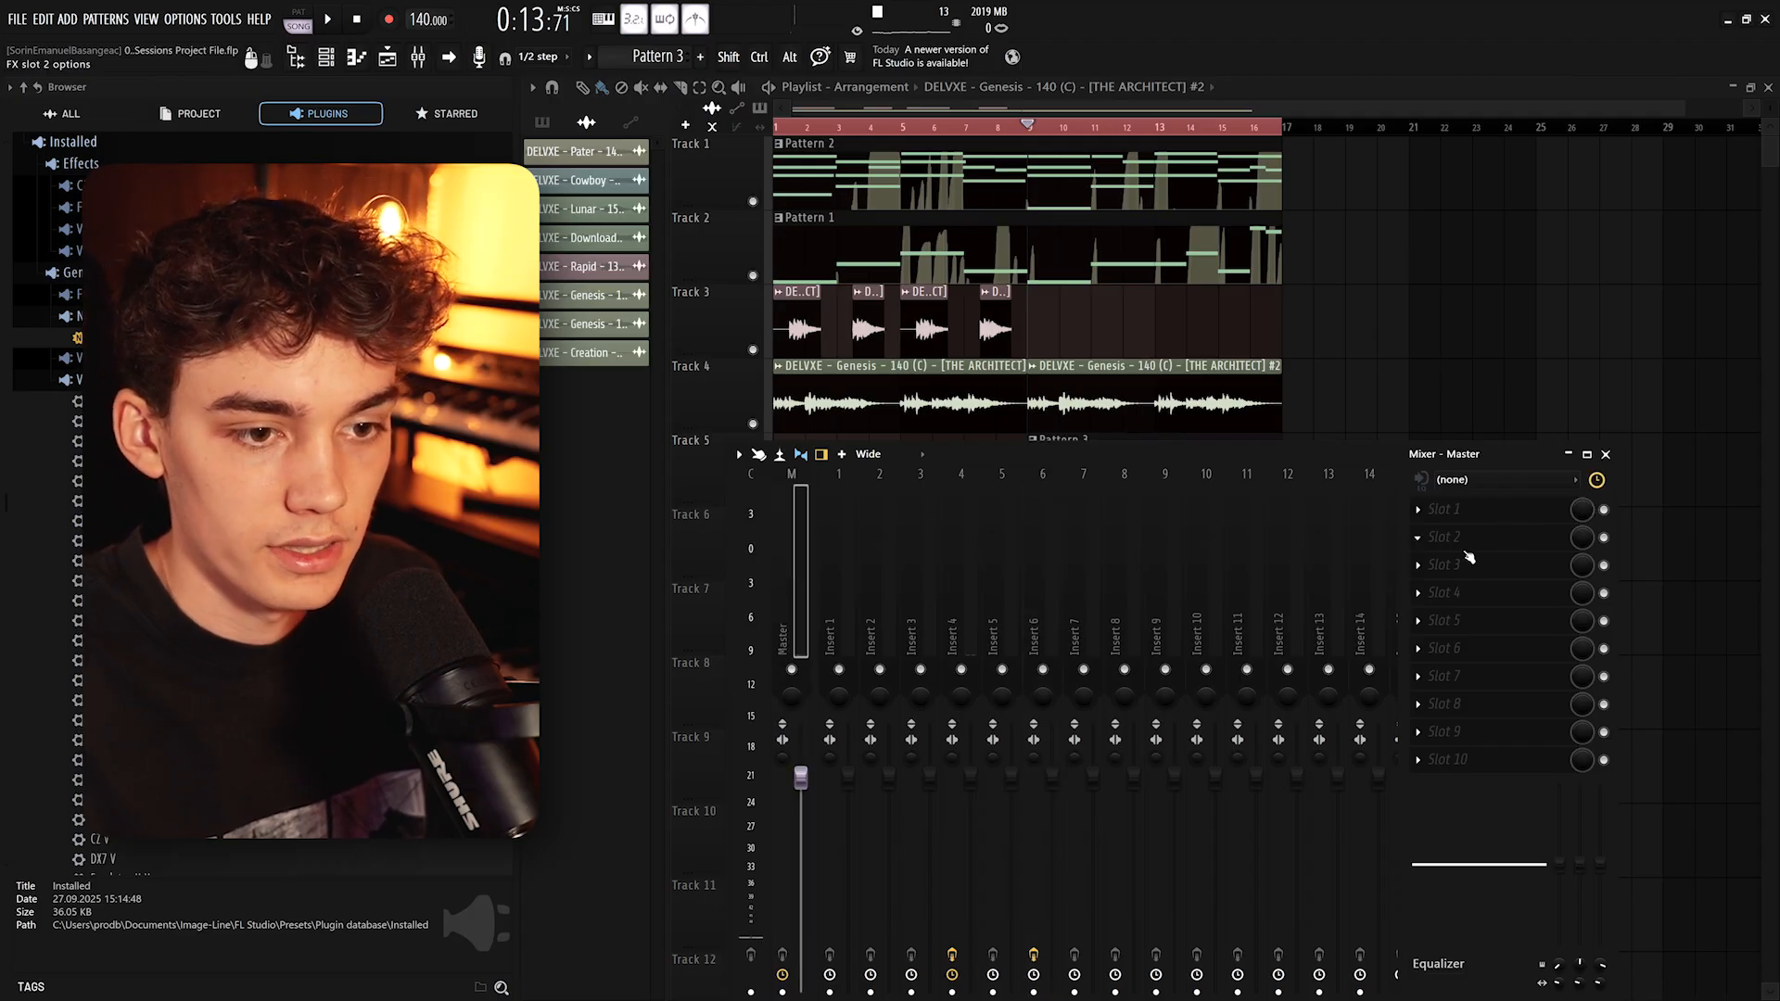
Load the VST3 version of S Pulser into the Master mixer track's second slot
left_click(1418, 538)
mouse_move(1466, 556)
left_click(1222, 24)
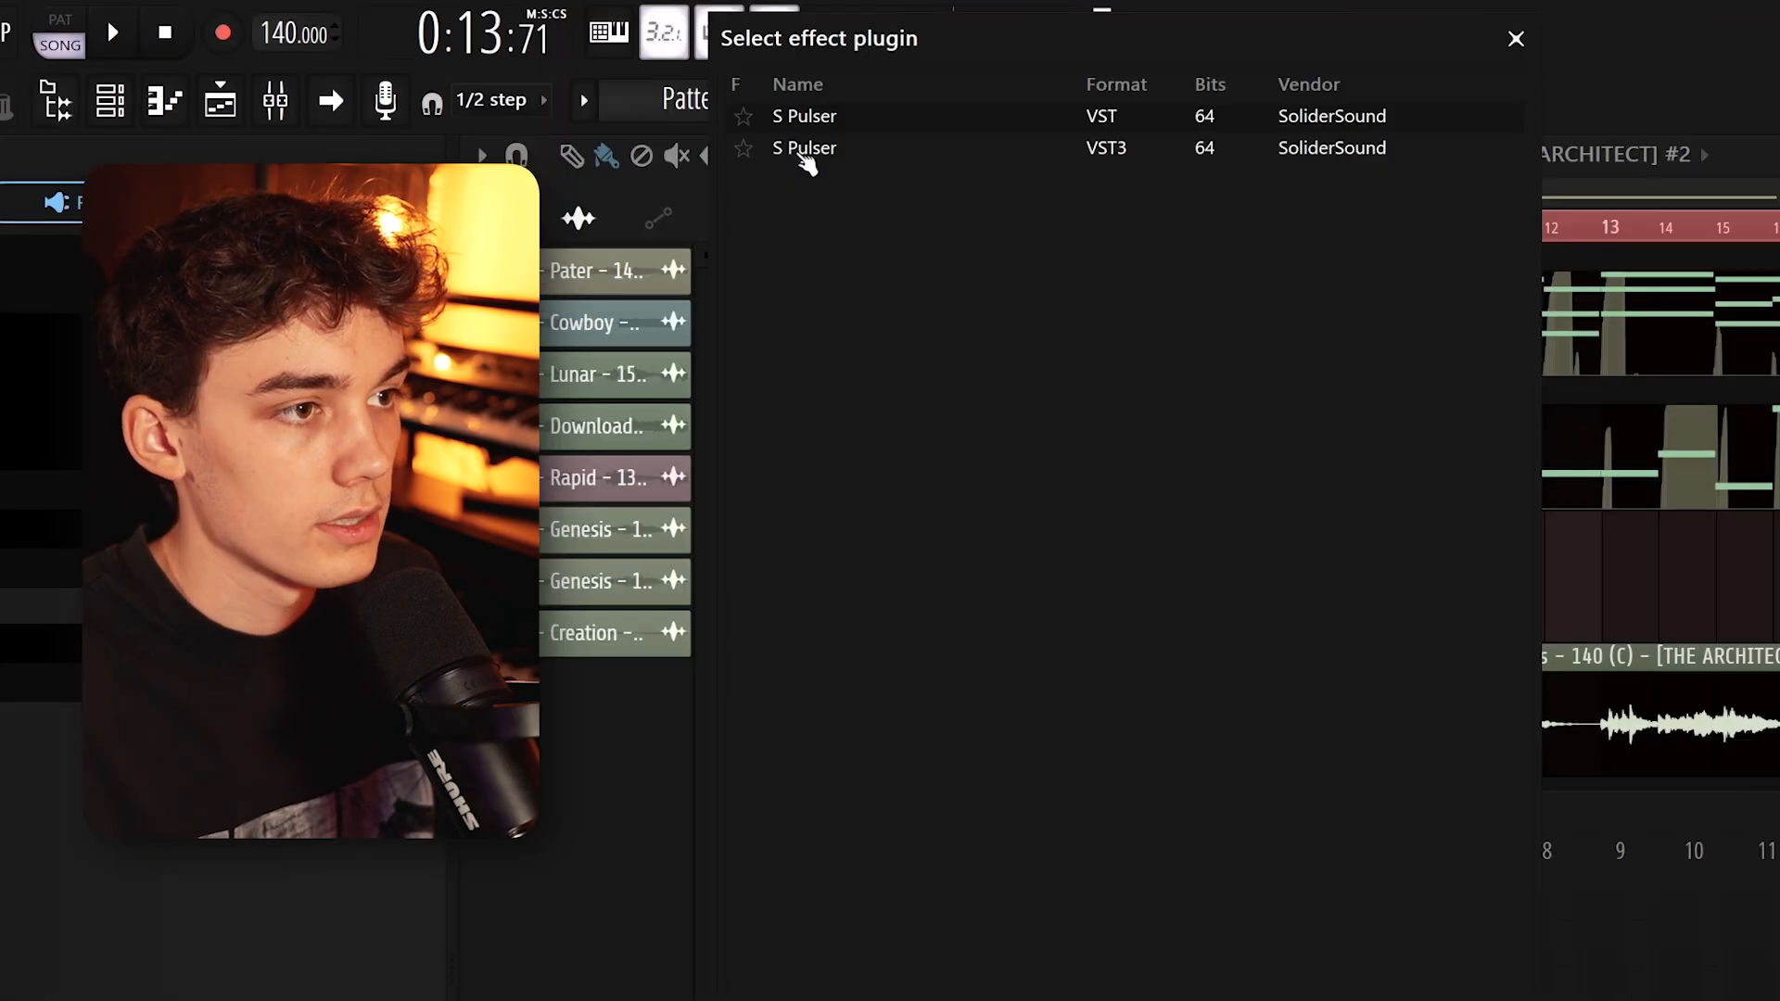
left_click(803, 155)
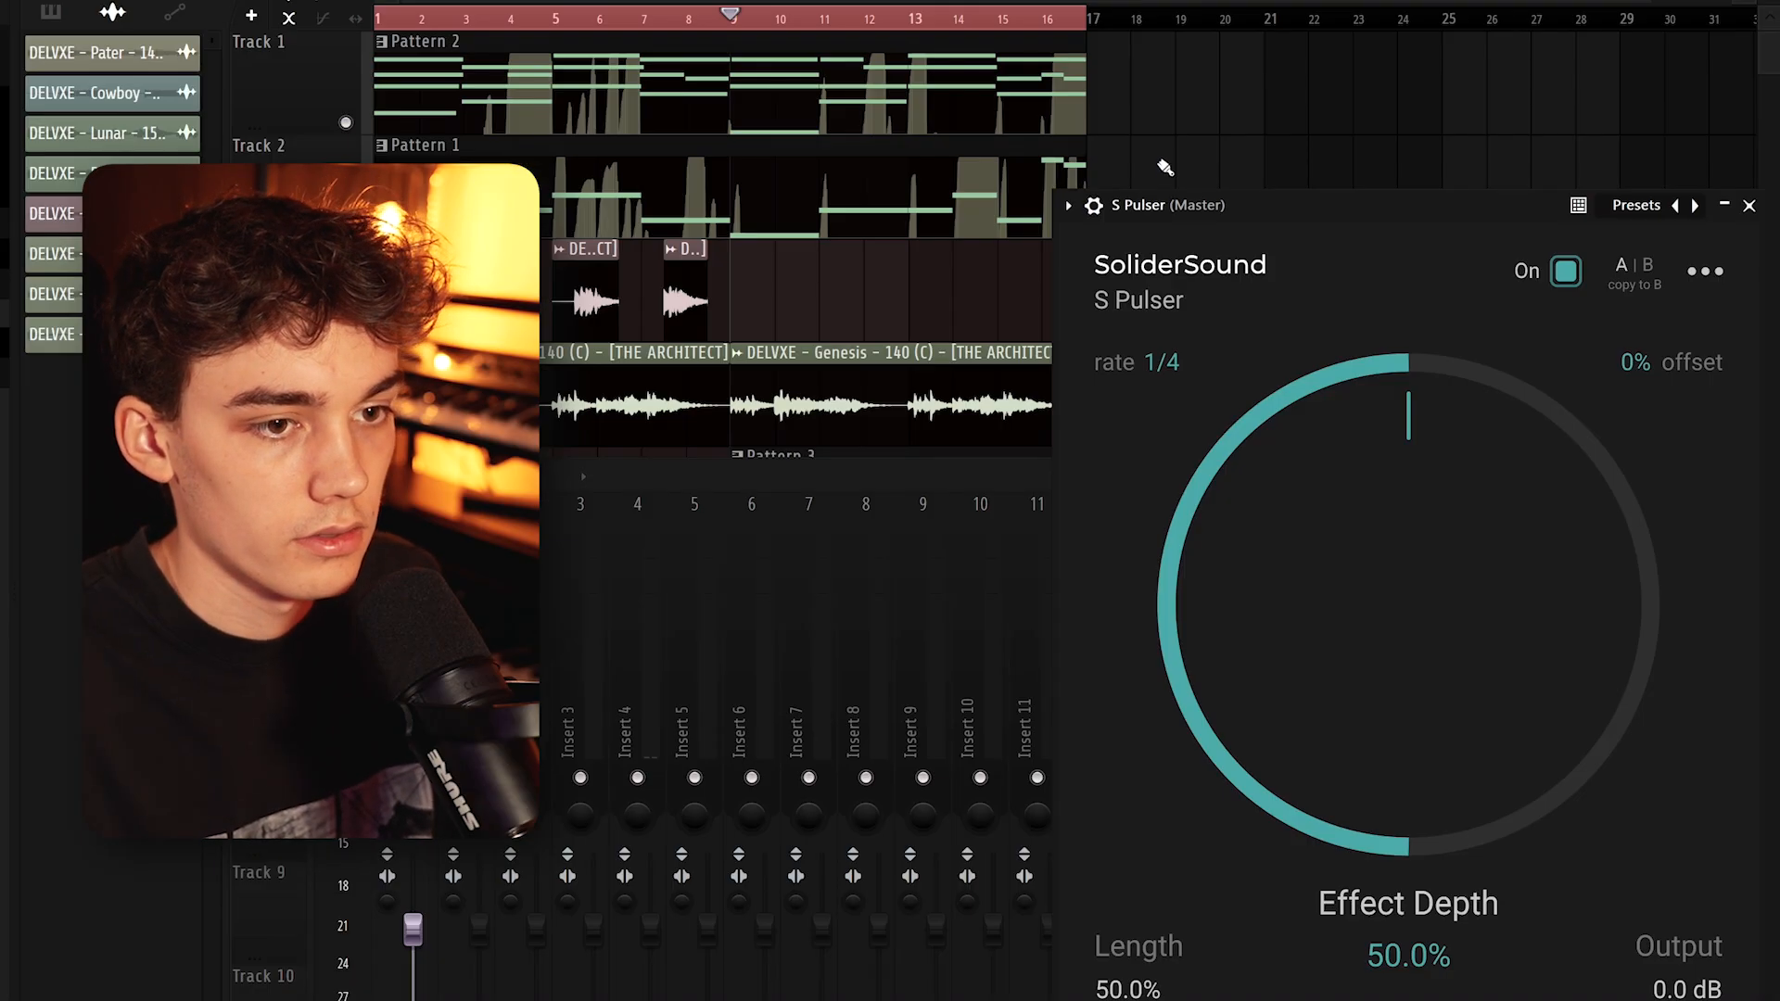
Raise S Pulser's effect depth to 69.7% during playback and close the plugin
left_click_drag(1230, 202, 805, 83)
key("space")
left_click_drag(955, 398, 950, 315)
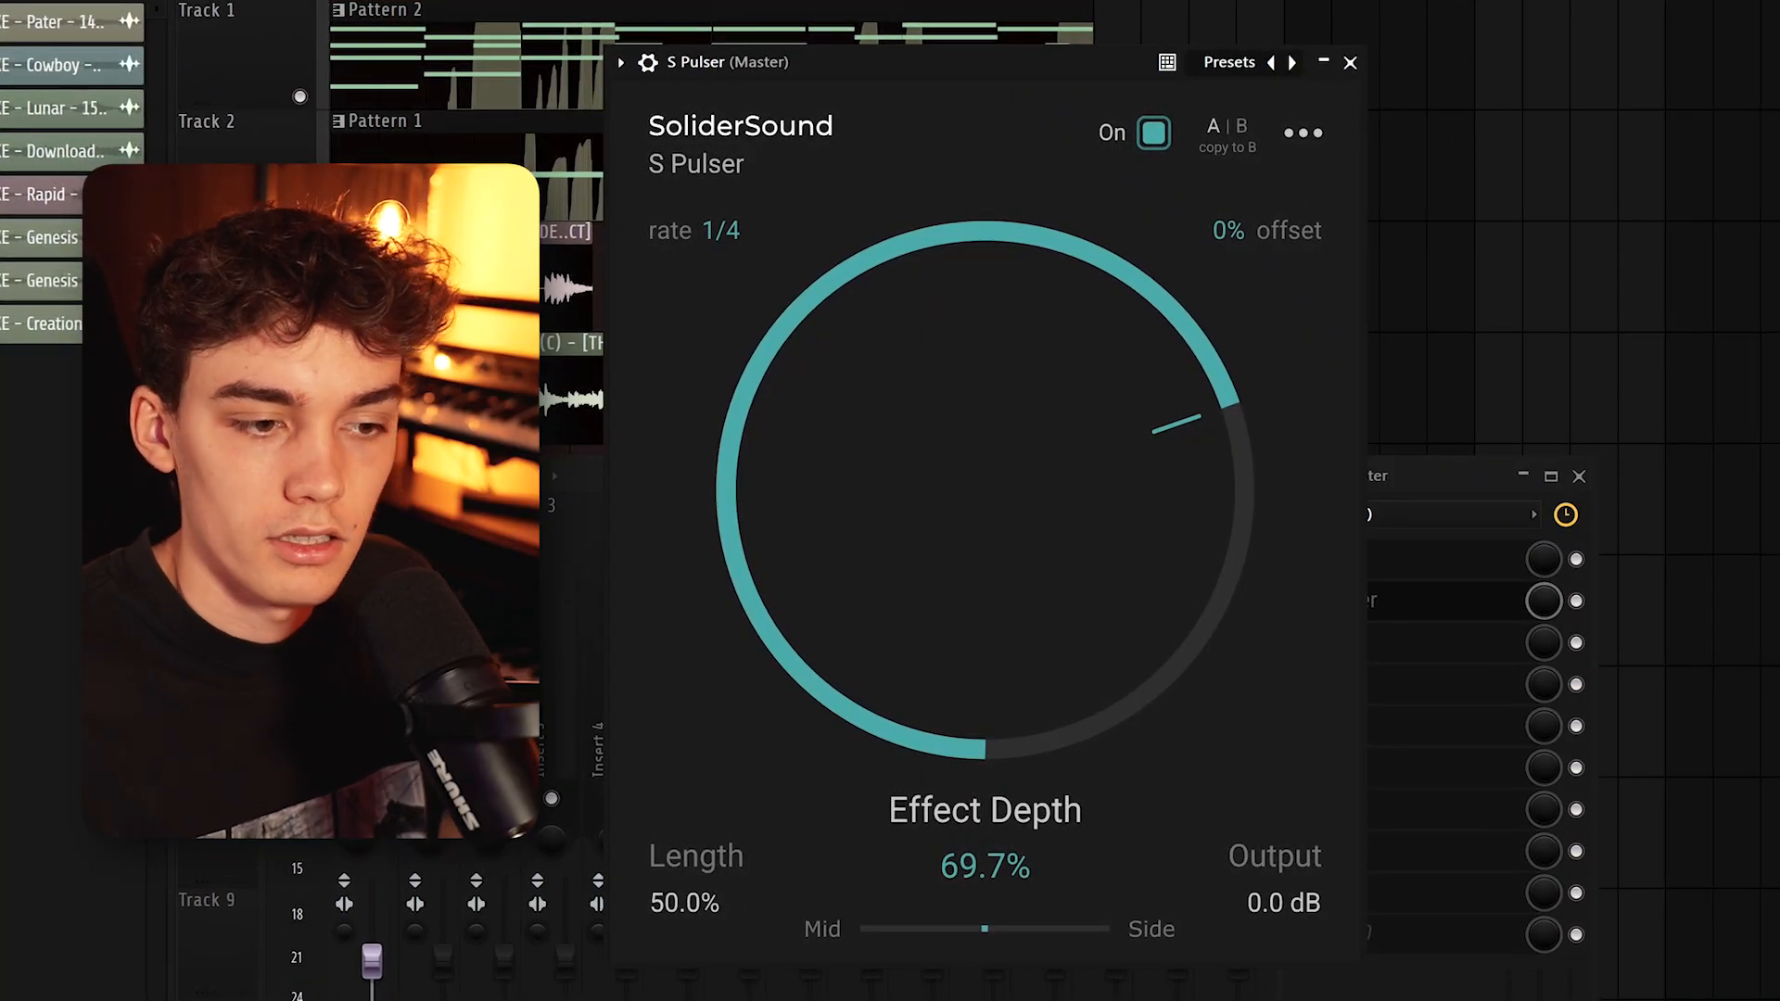
left_click(1350, 62)
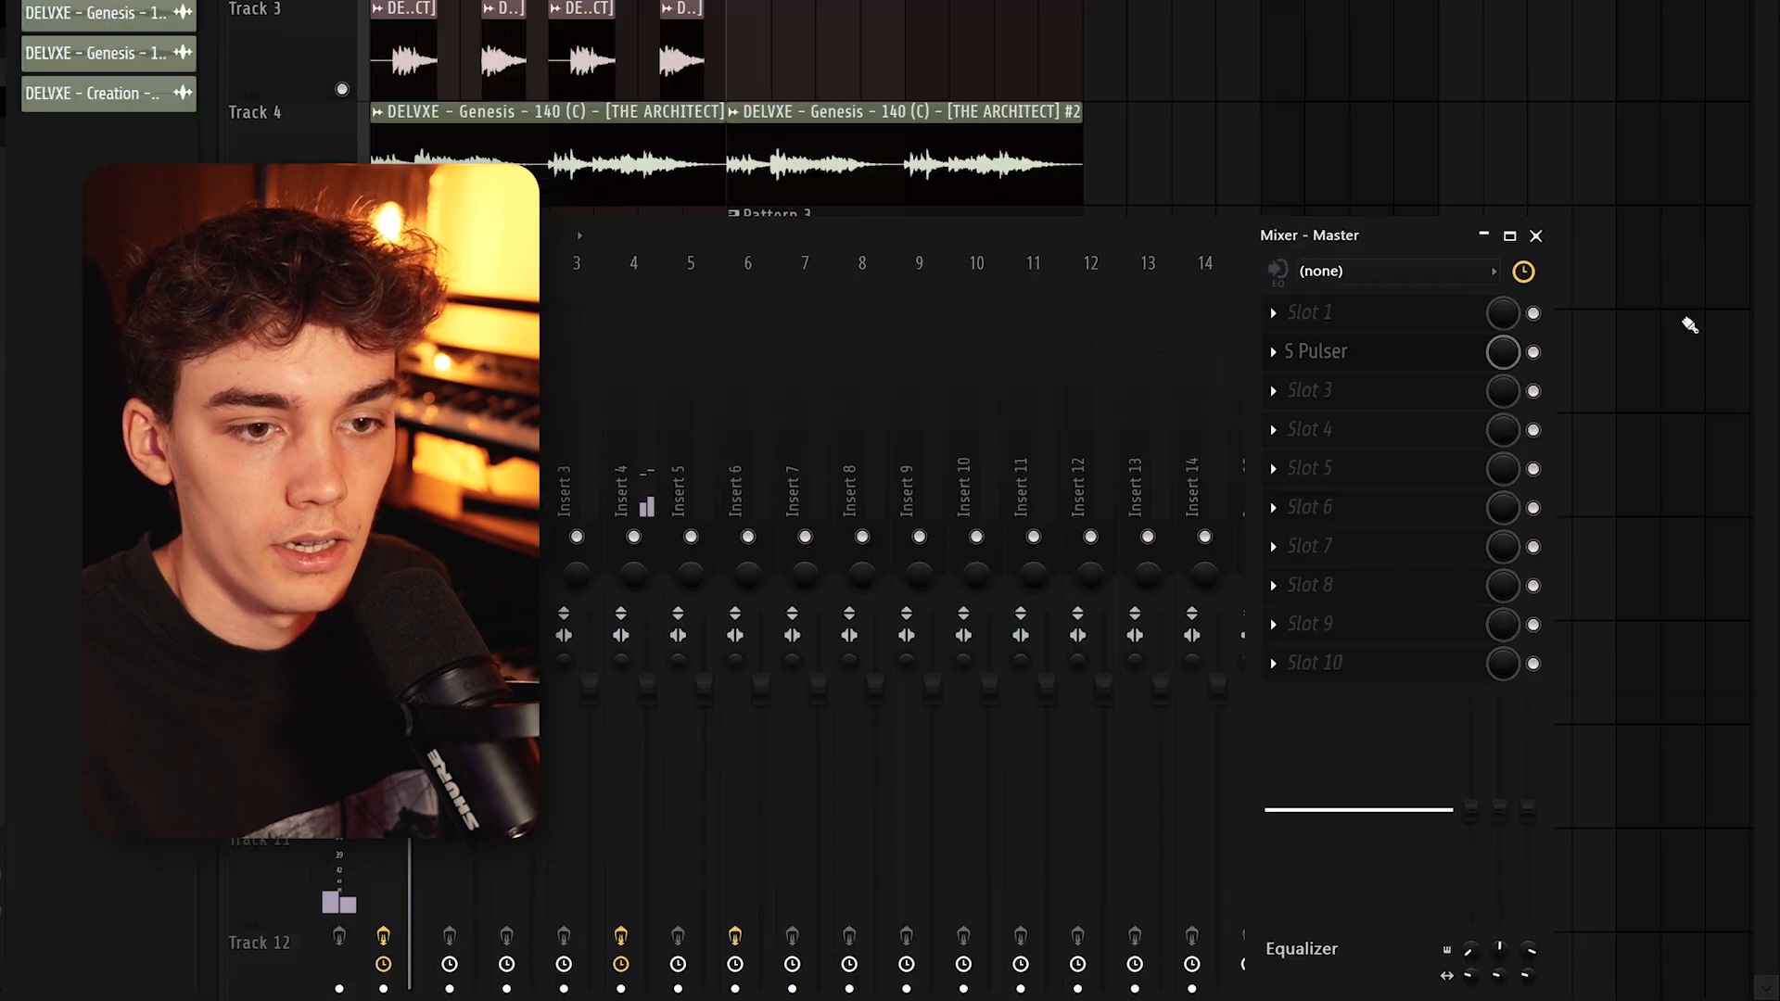
Create an automation clip for the mute switch of S Pulser on the Master track and locate it in the playlist
right_click(1535, 354)
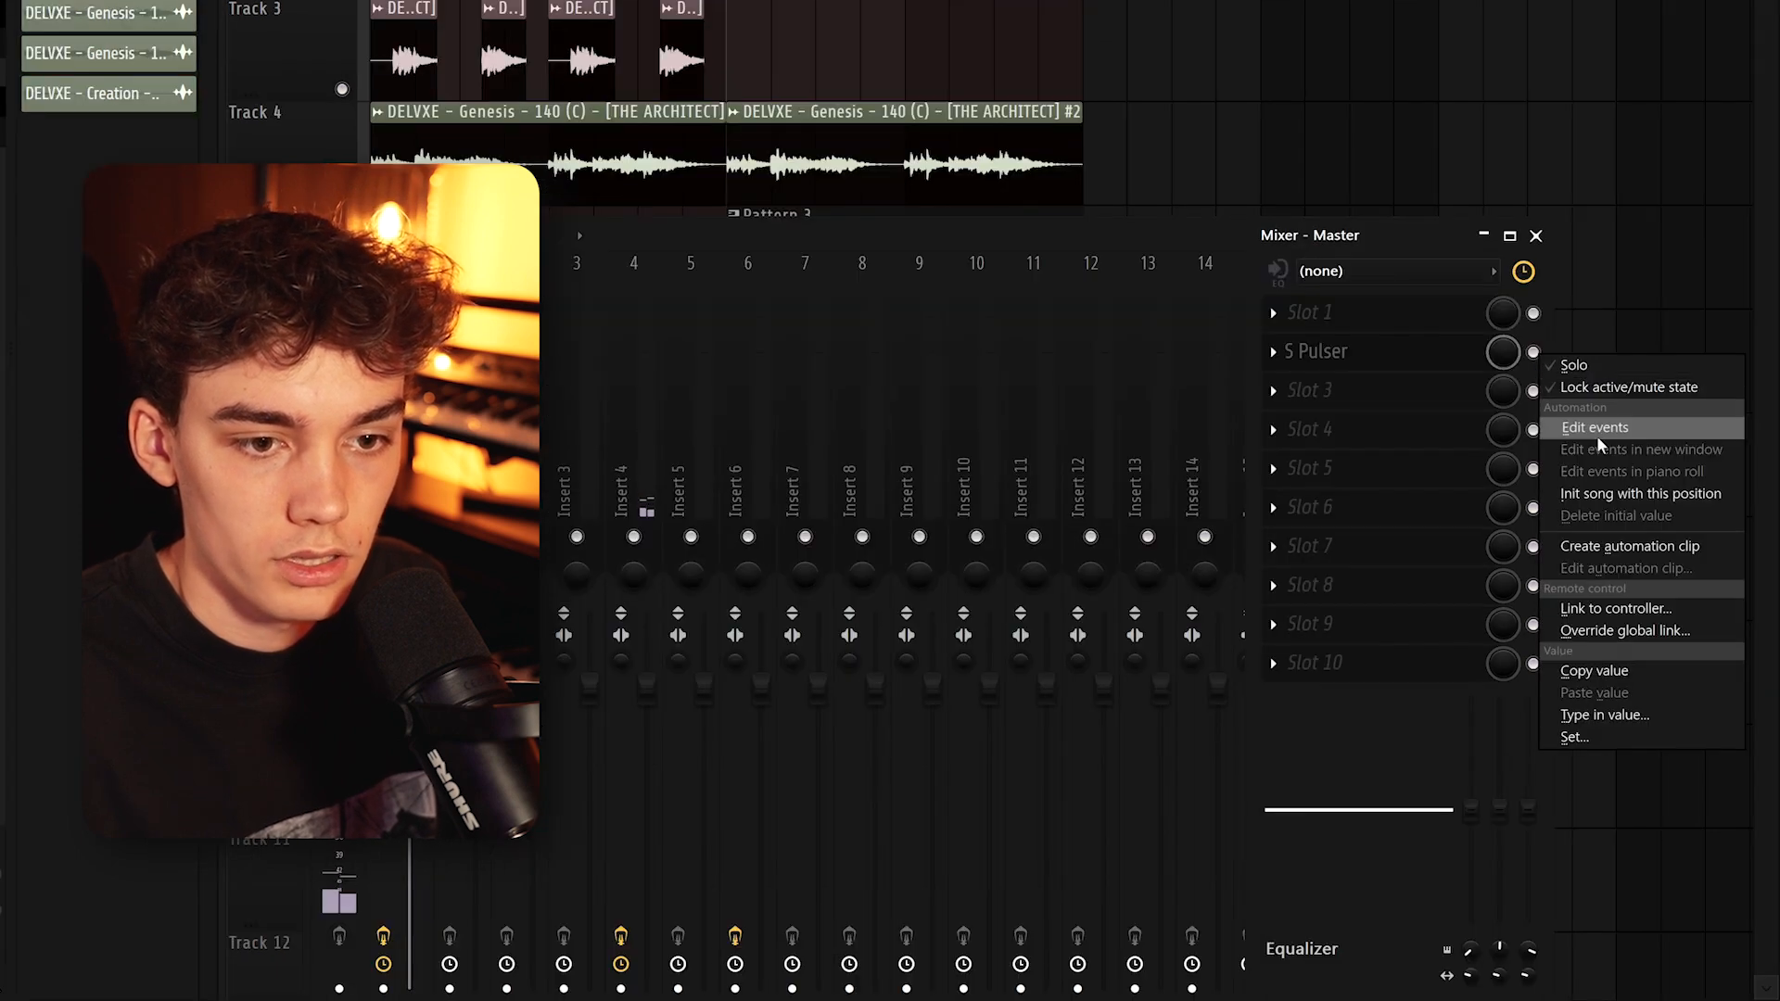
left_click(1631, 549)
scroll(1220, 461, "down", 2)
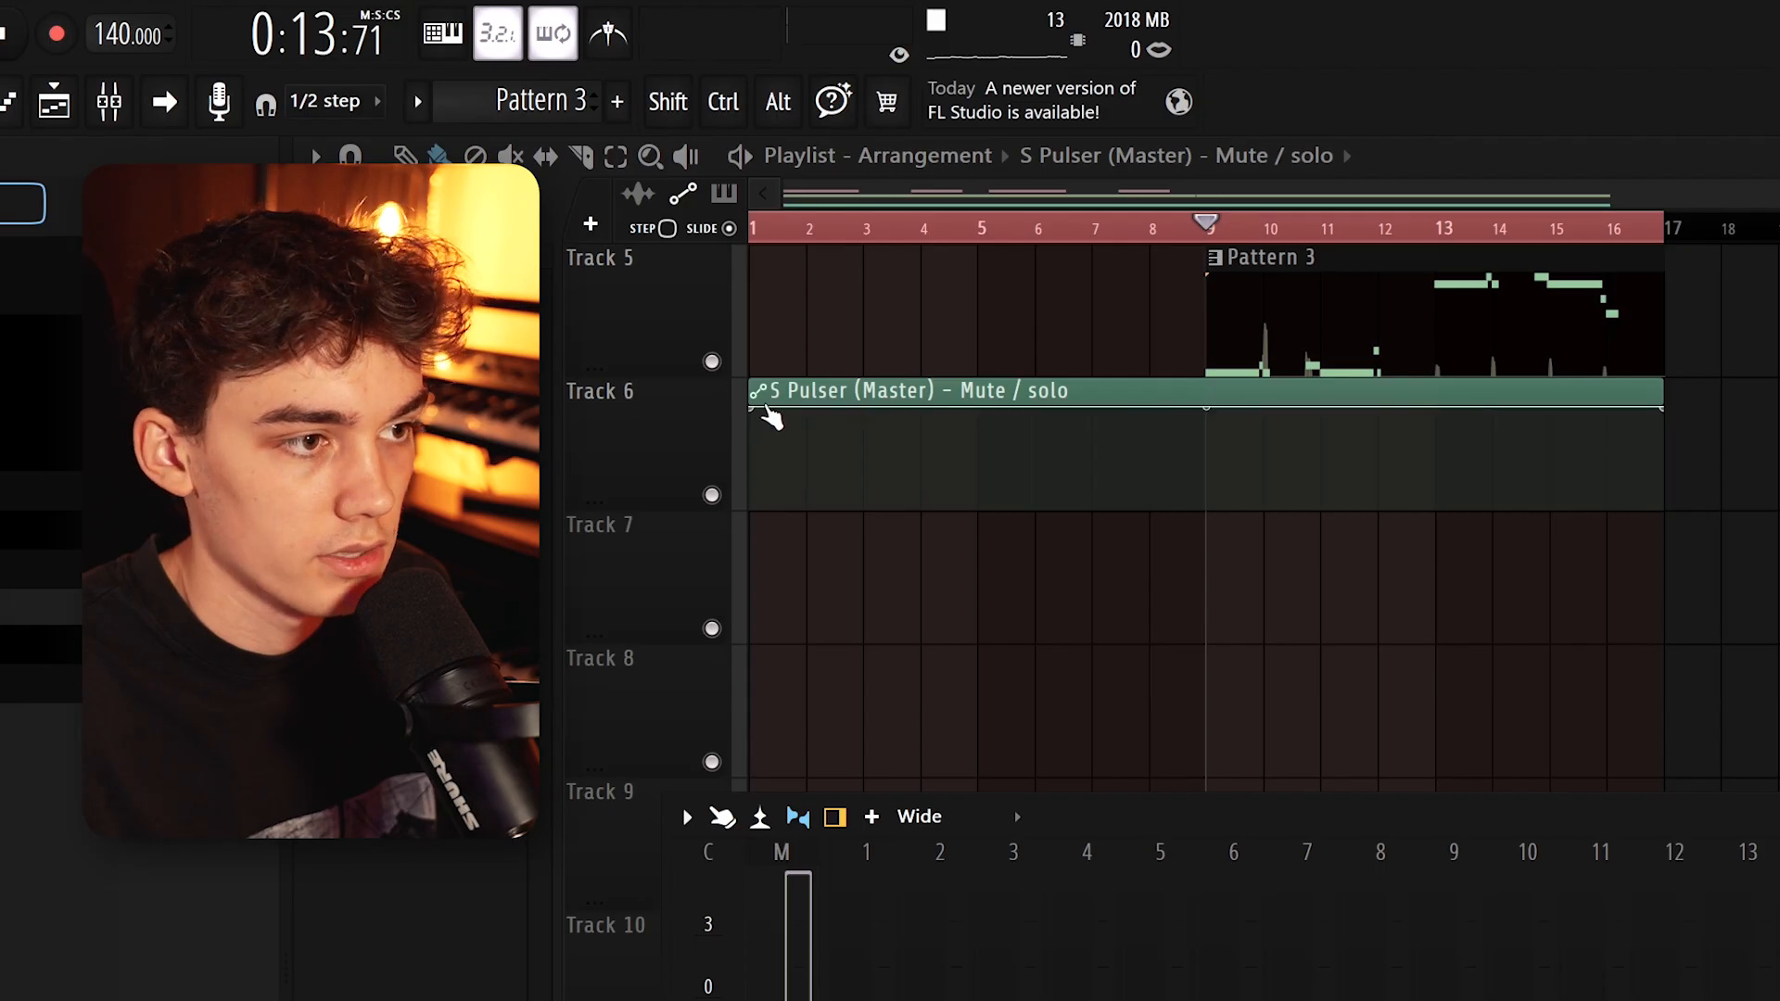
Shape the S Pulser automation to stay off until bar 9 and jump abruptly on there, and play the arrangement
left_click_drag(750, 410, 790, 454)
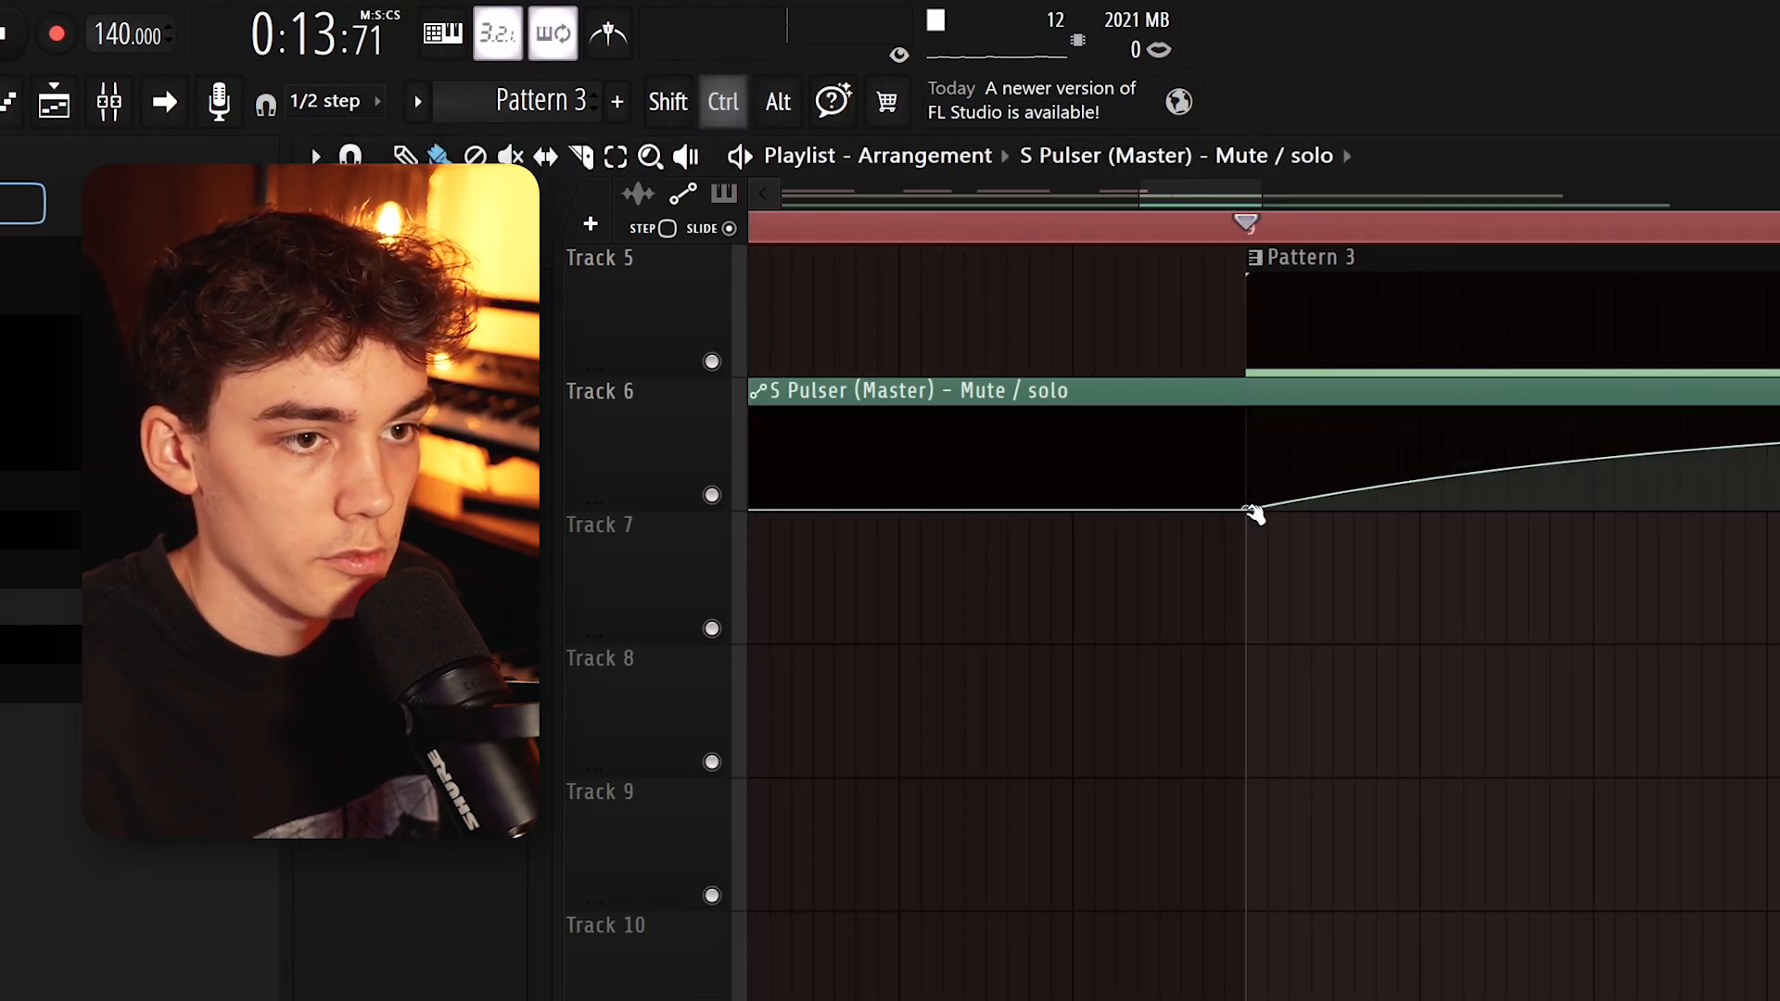
scroll(1677, 450, "up", 2)
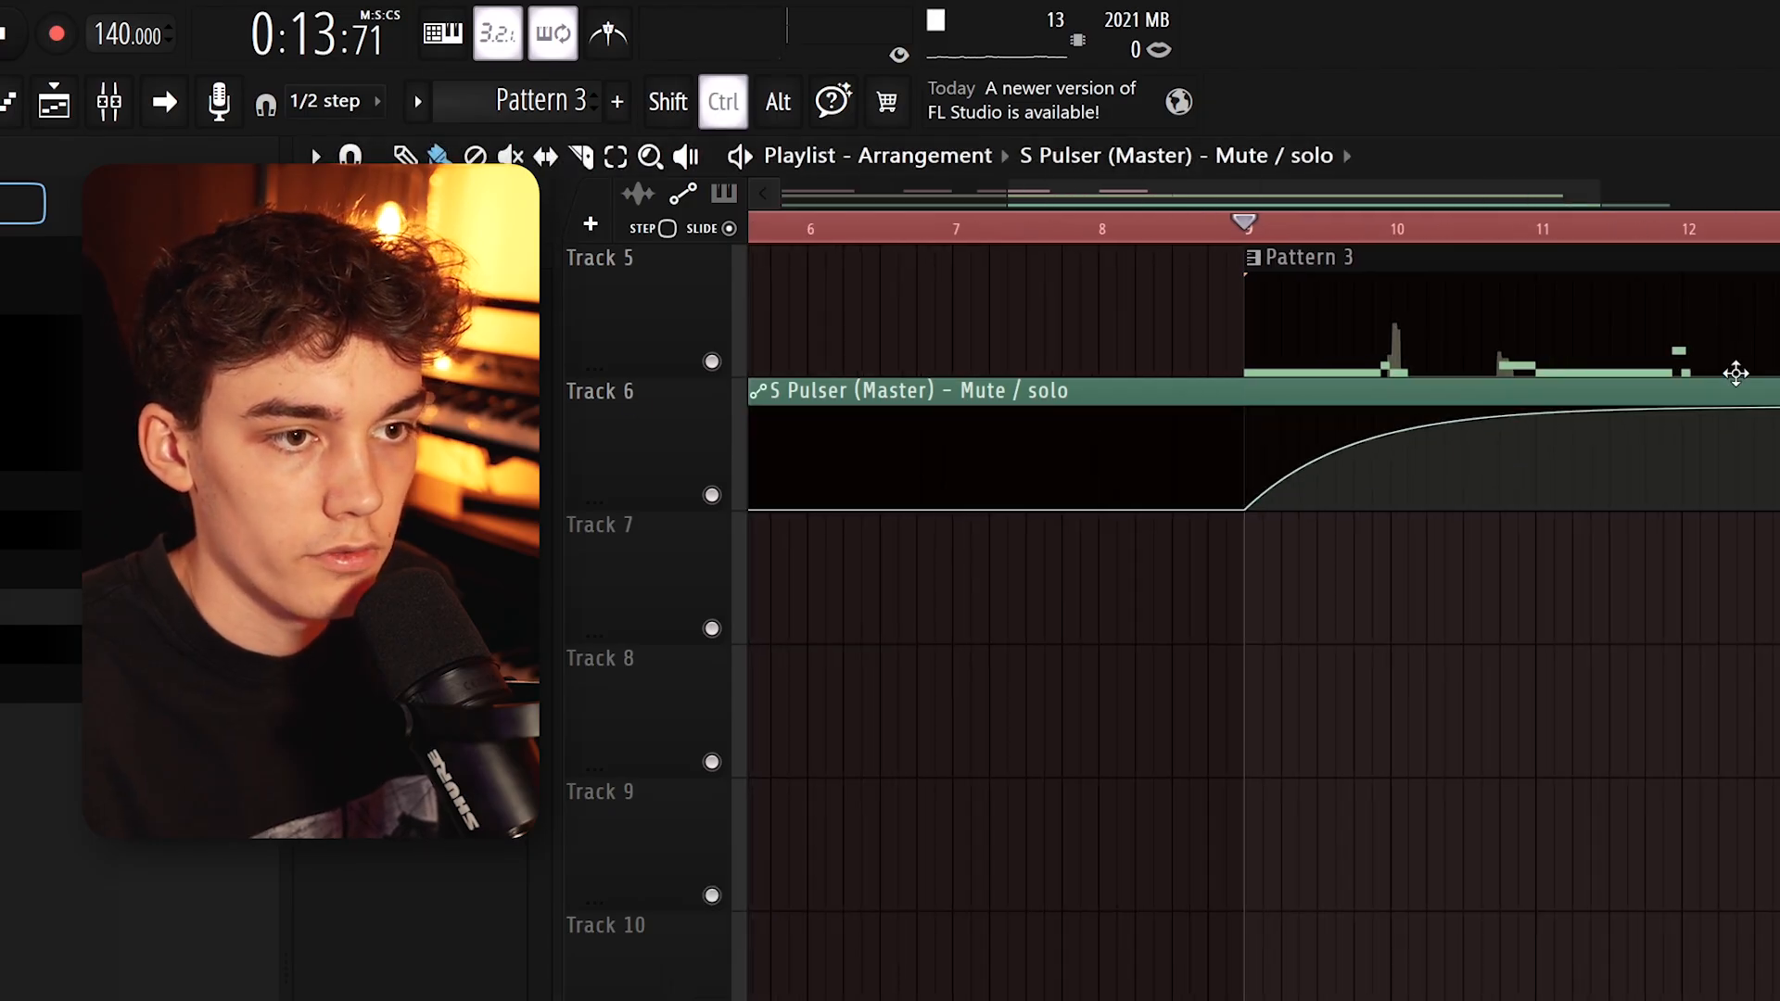
mouse_move(1672, 406)
left_mouse_down()
mouse_move(1672, 436)
mouse_move(1672, 403)
left_mouse_up()
right_click(1388, 420)
left_click_drag(1387, 420, 1323, 419)
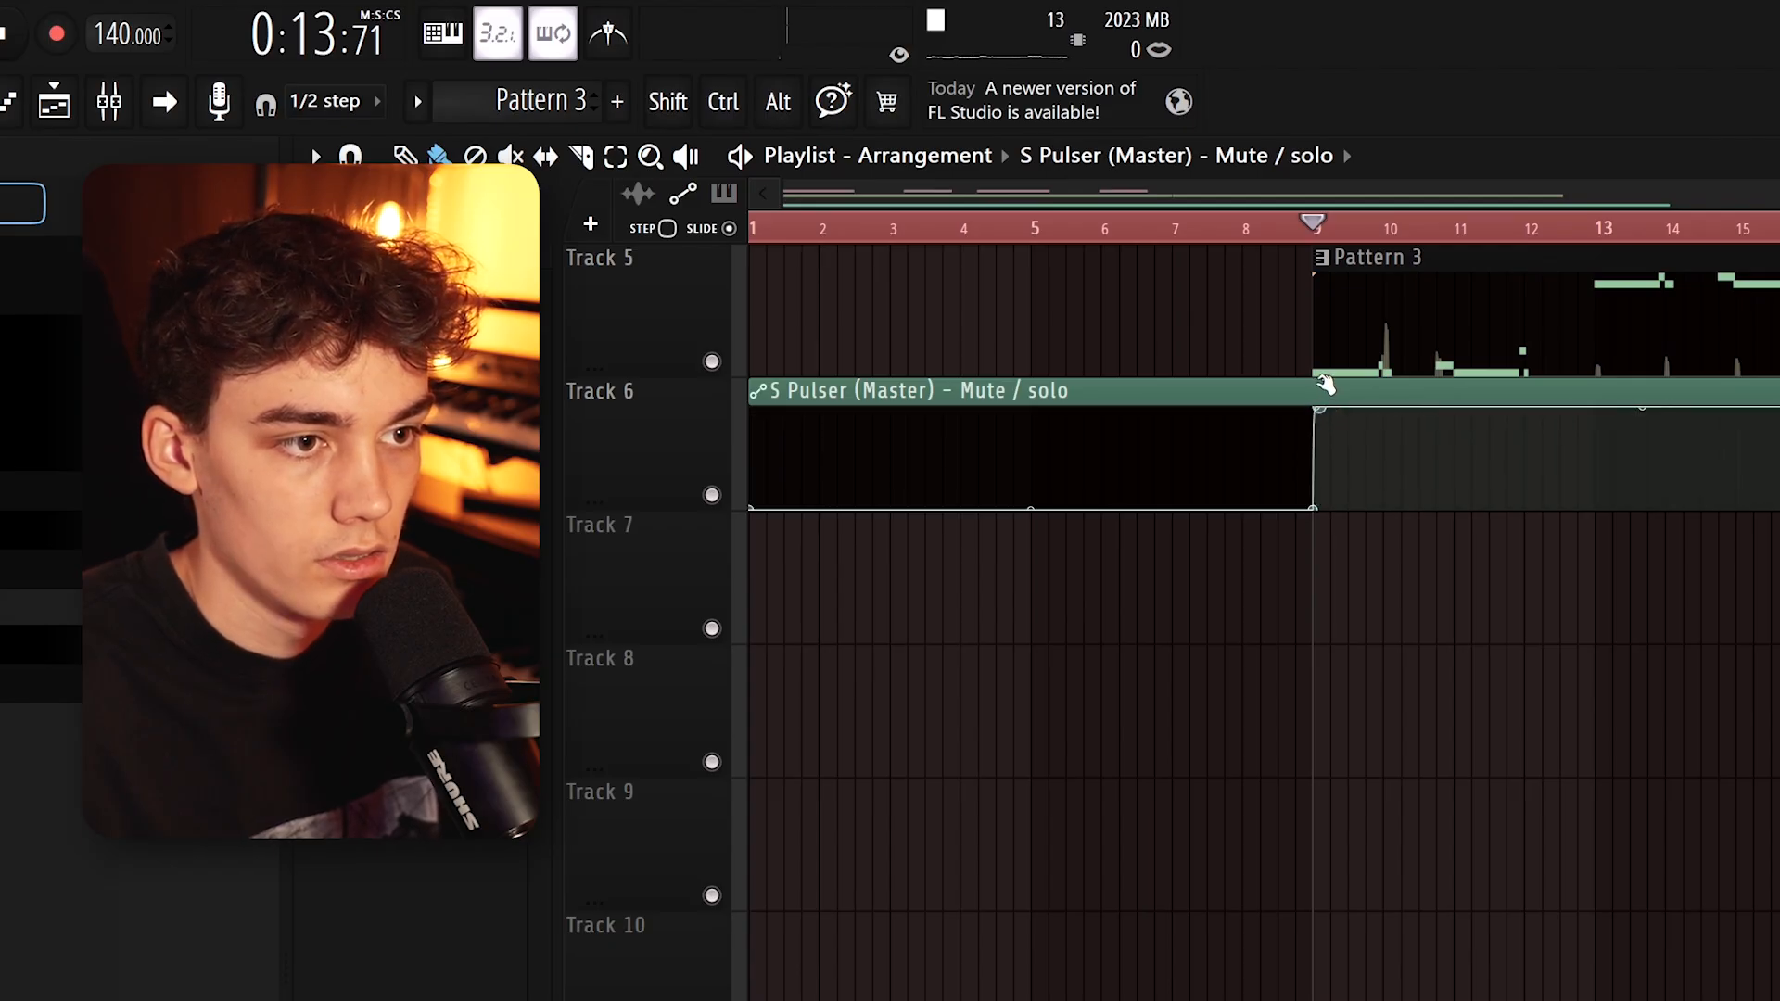
scroll(1324, 419, "up", 5)
scroll(1420, 442, "down", 6)
scroll(1170, 408, "up", 5)
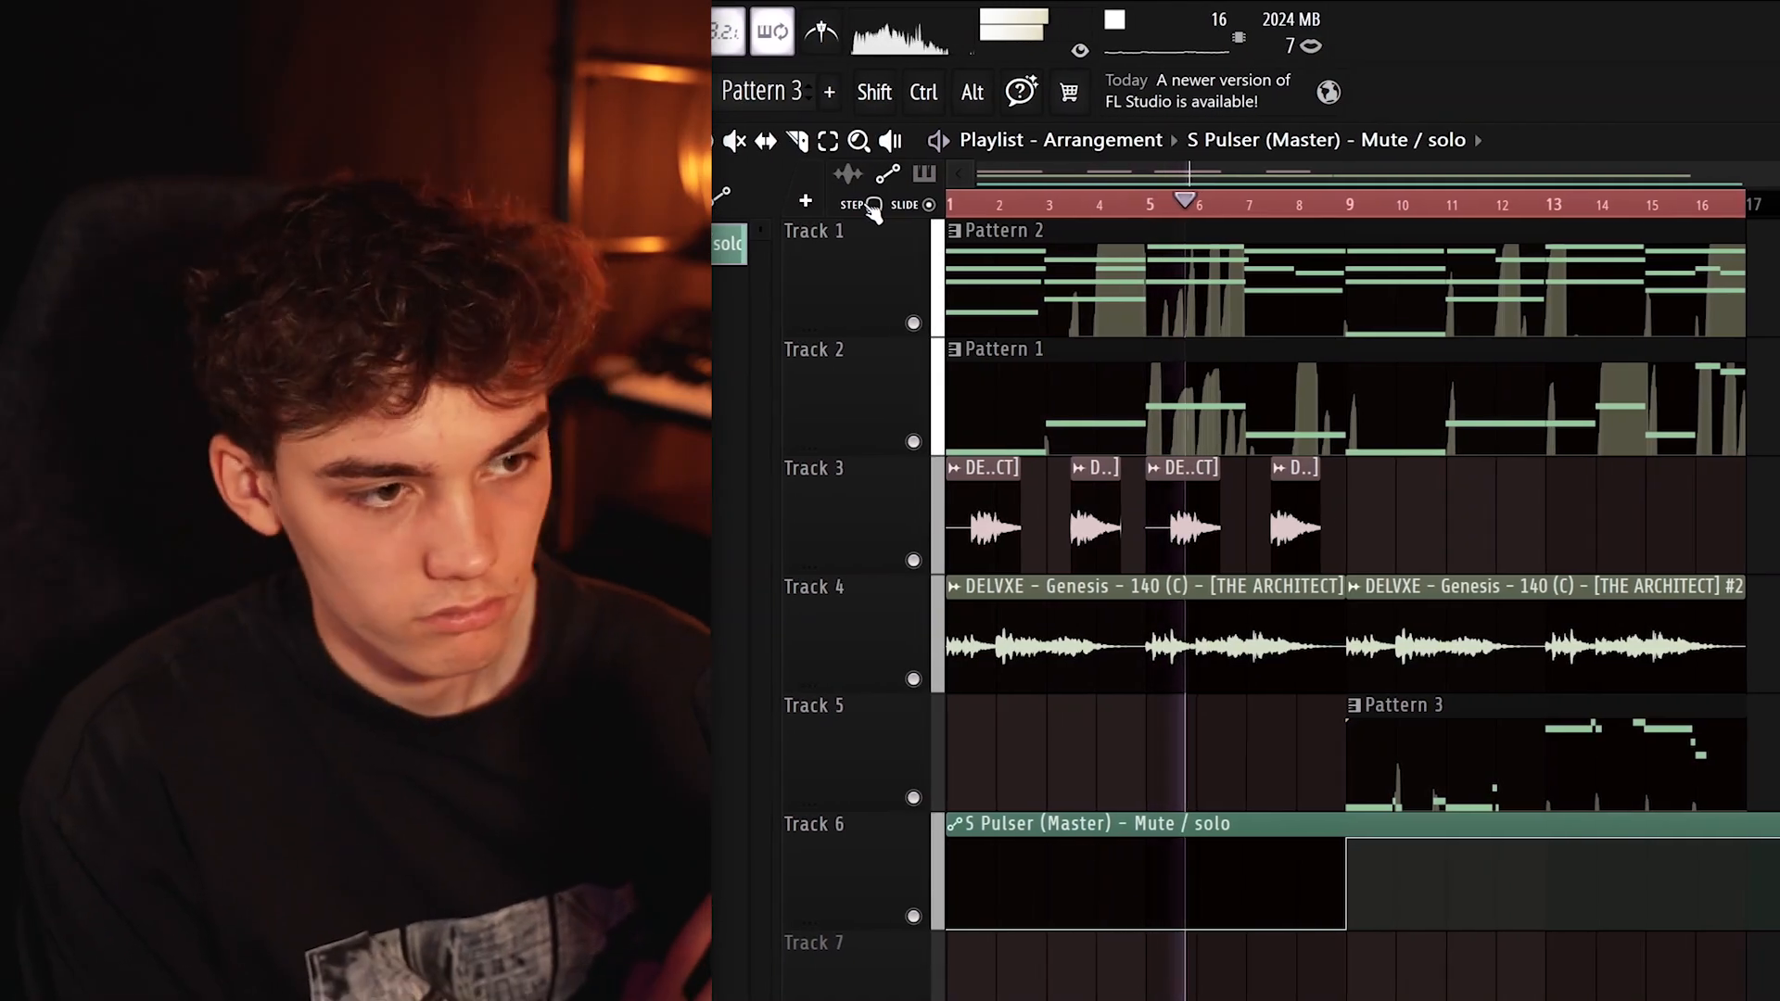